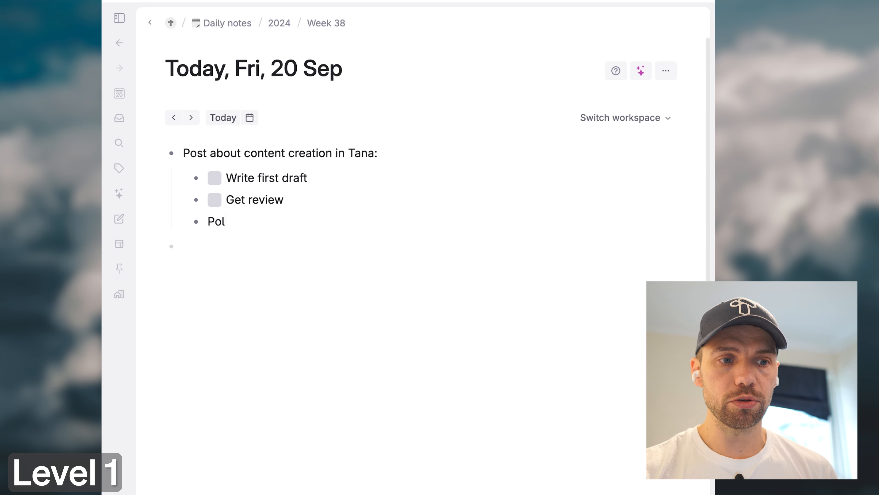
Finish the post's checklist with the checkbox items "Polish", "Find media" and "Publish!"
key(super+Return)
key(Return)
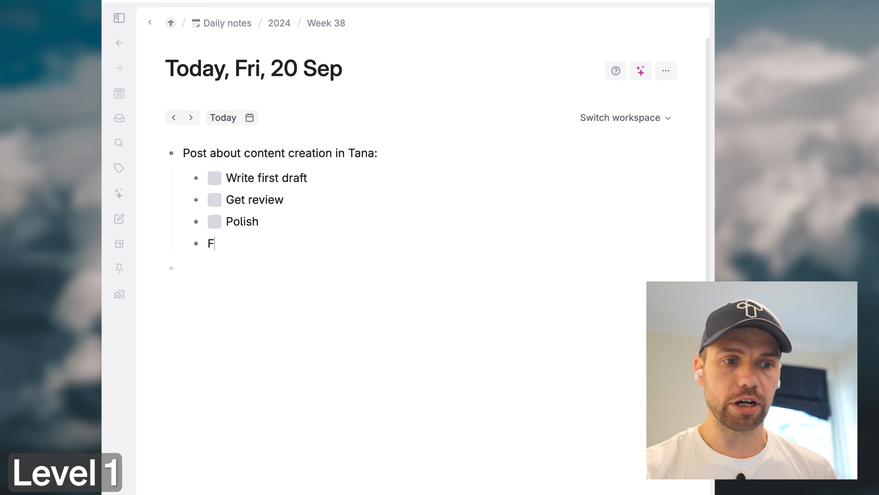
text(Find media)
key(super+Return)
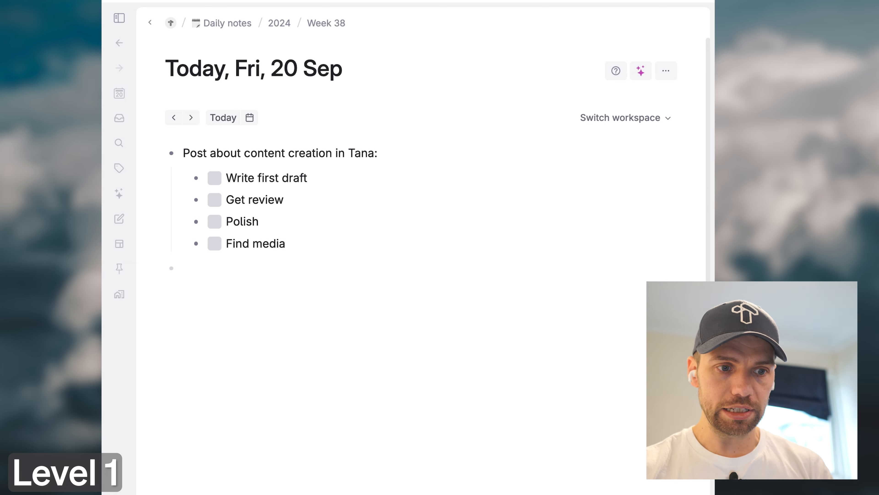
text(!)
key(super+Return)
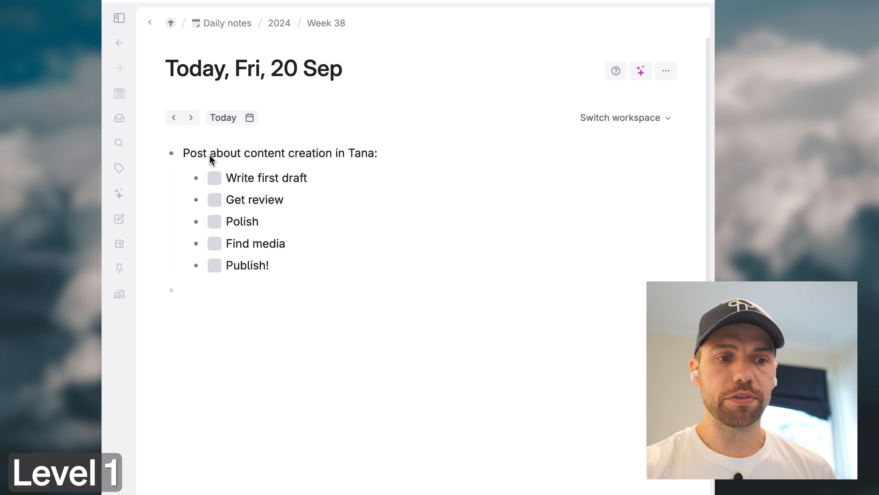
Add "Draft 1.0" under "Write first draft" with the nested heading "Content Creation in Tana", and open that heading for writing
click(180, 178)
click(238, 200)
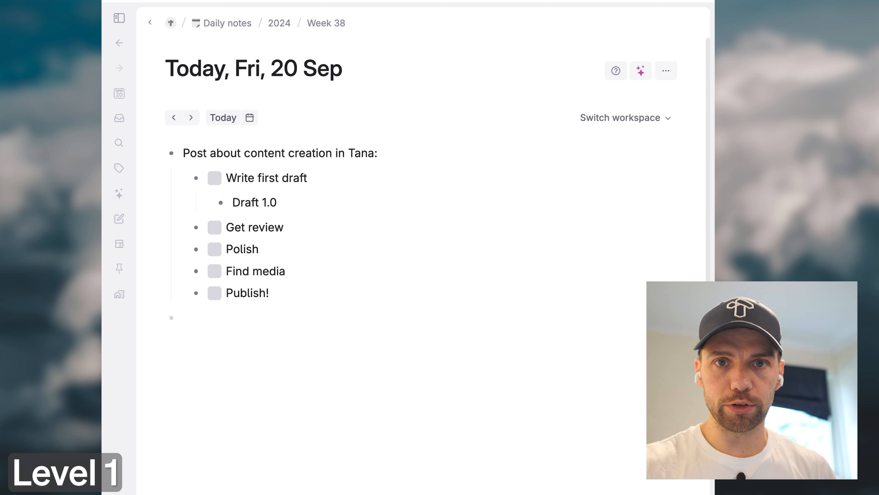
key(Return)
key(Tab)
text(C)
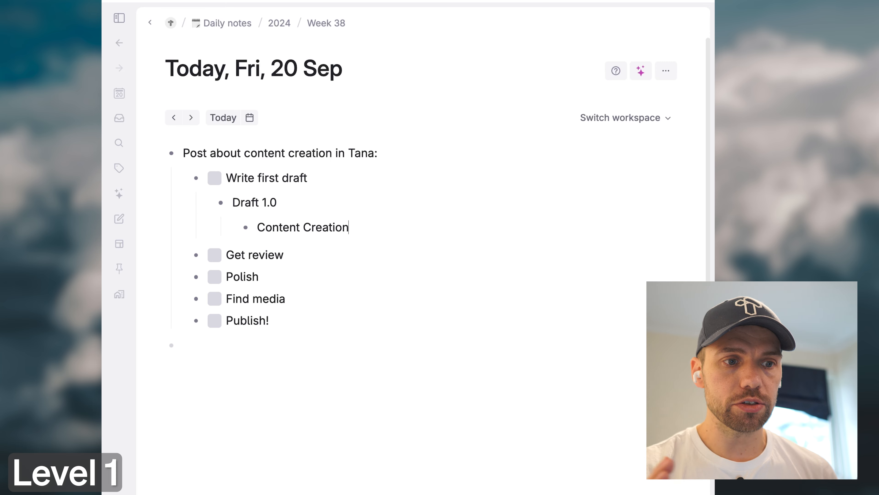
text(!)
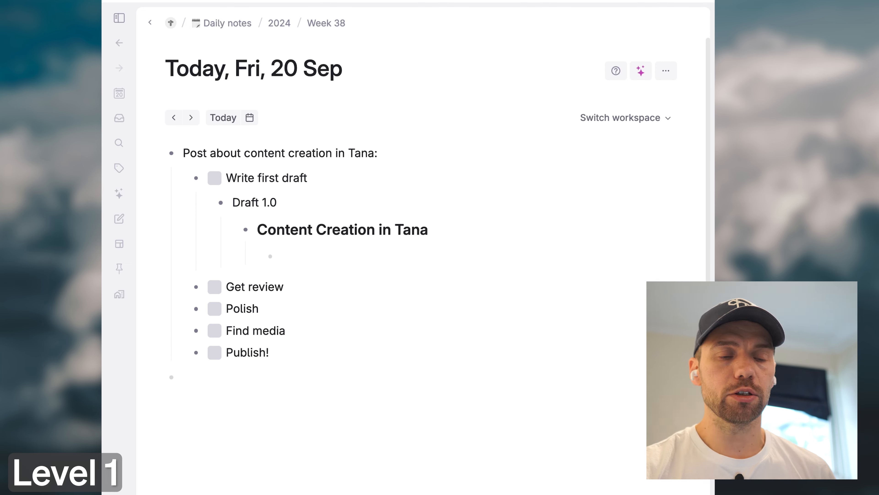
key(super+period)
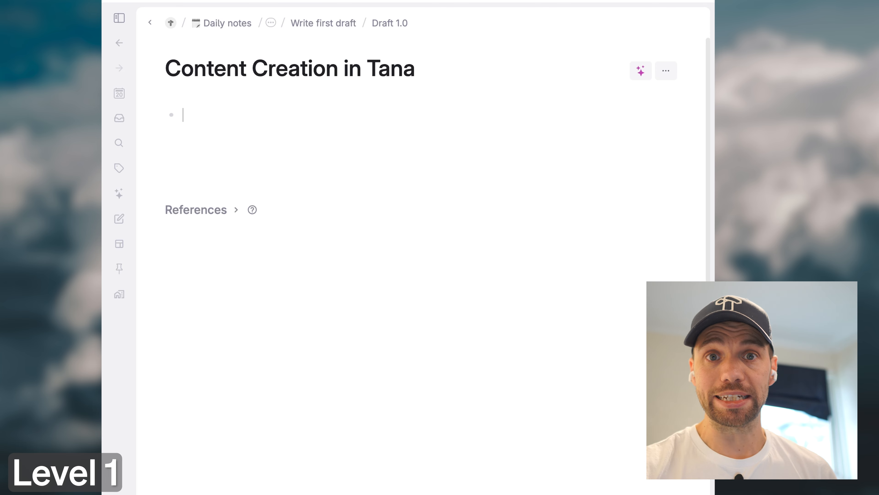
text(C)
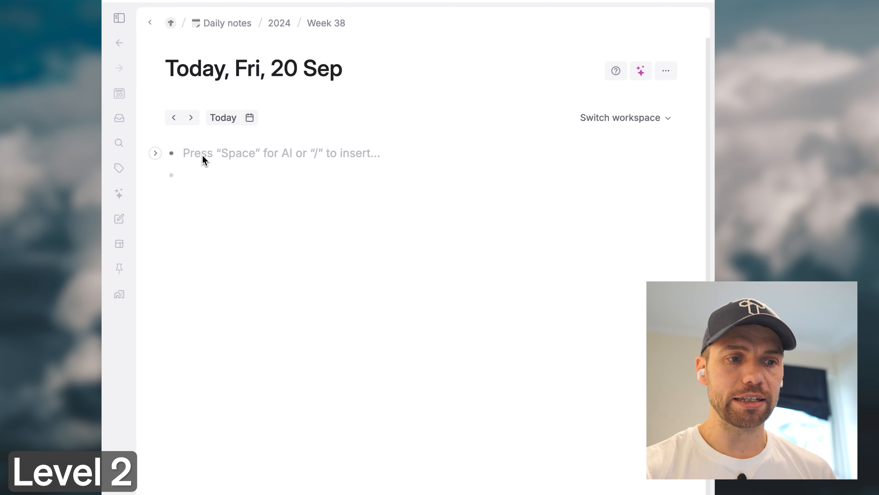
Add the node "Post about content creation in Tana" to today's note and apply a new #blog tag to it
text(Post a)
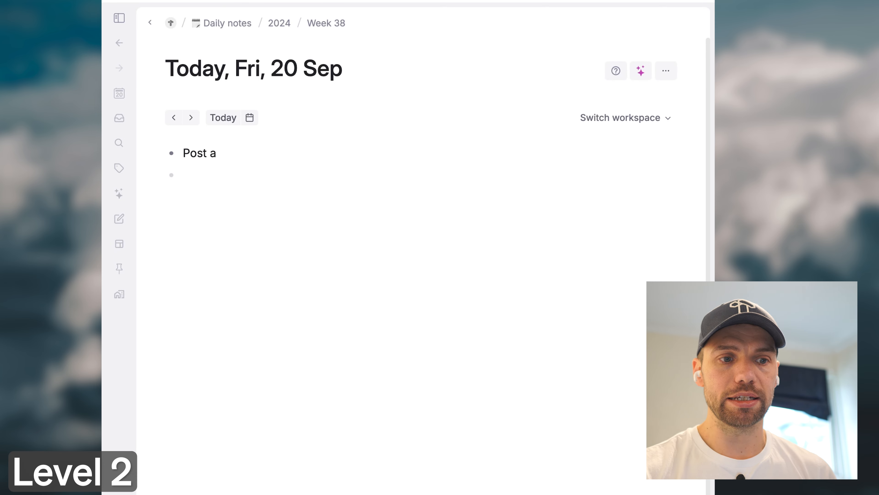
key(super+BackSpace)
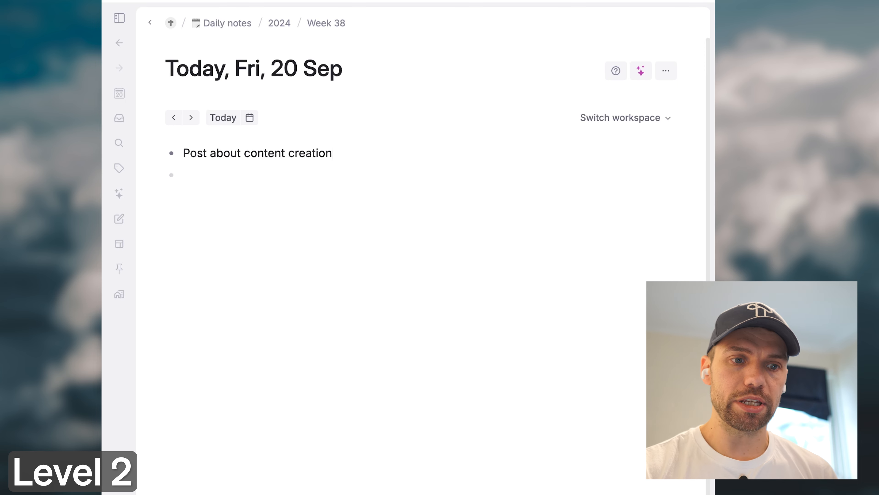
text(#blog)
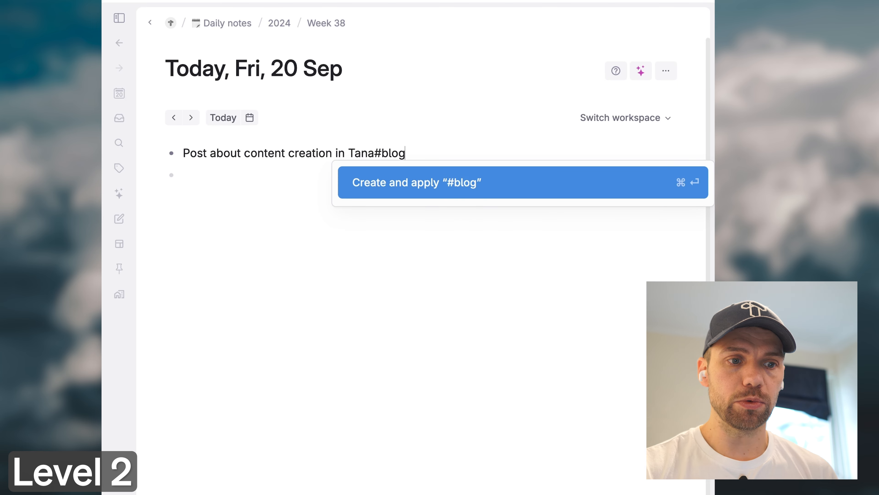
key(Return)
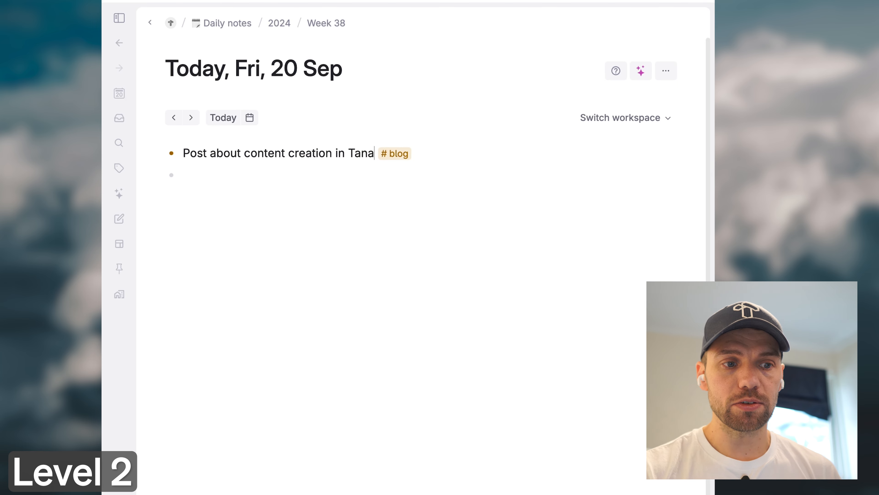
Add a Status field to the blog post node and set its field type to Options
text(>Stat)
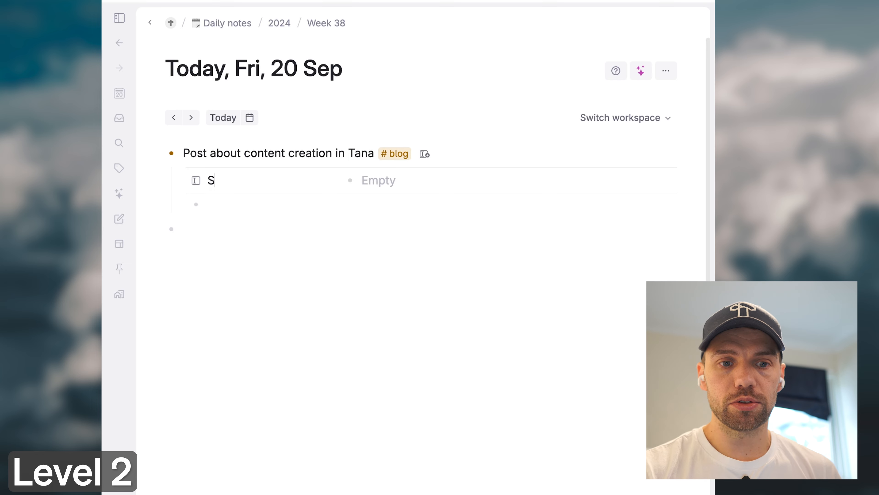
text(us)
key(Return)
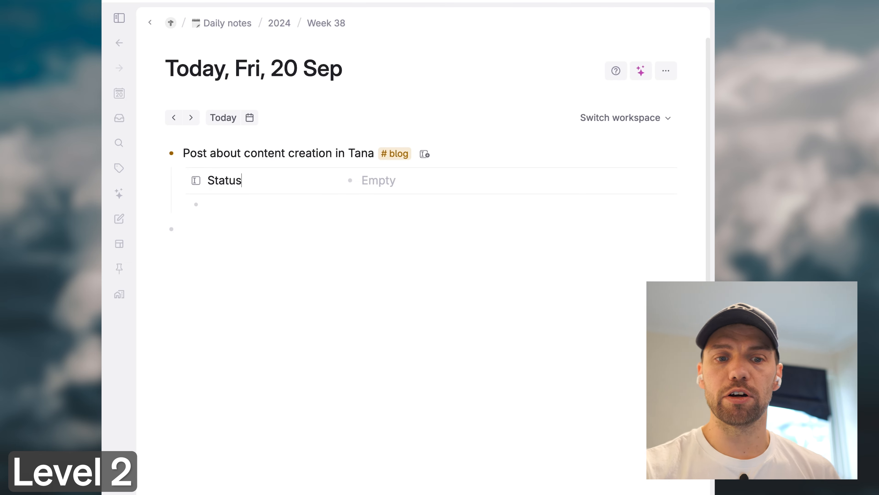
click(196, 181)
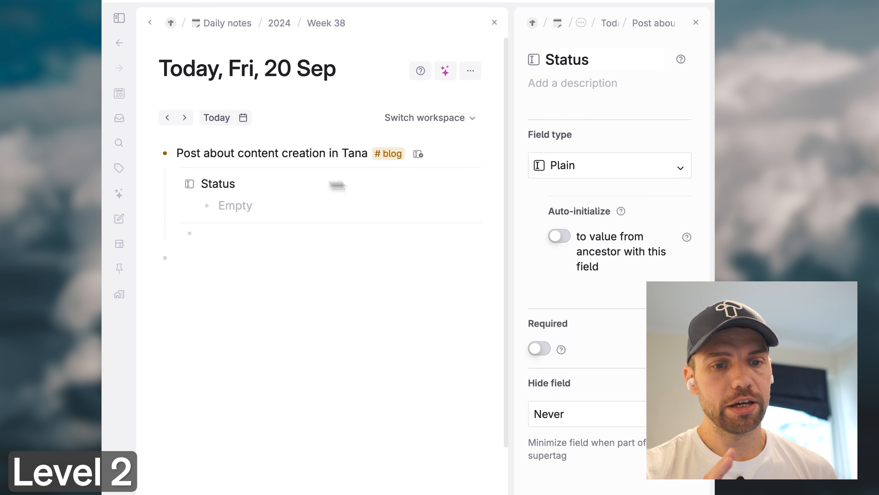
click(540, 167)
click(576, 199)
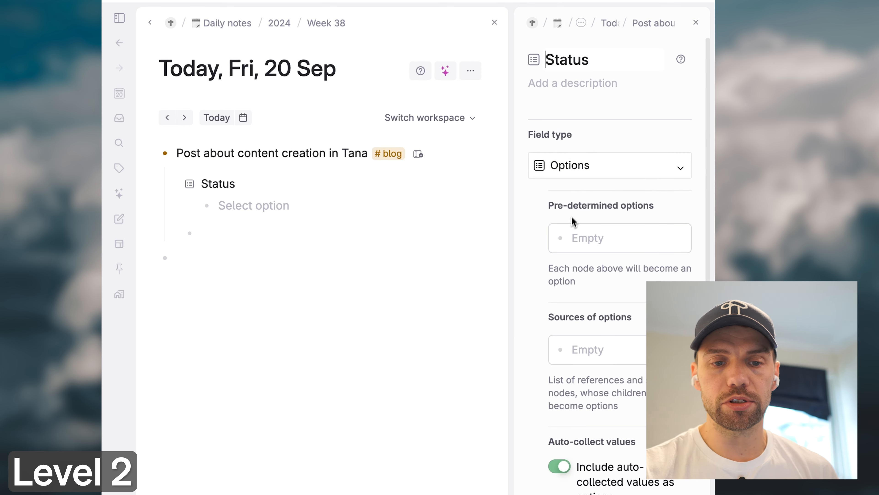
Enter Backlog, Writing, Review, Polish and Publish as the Status field's pre-determined options
click(573, 239)
text(Back)
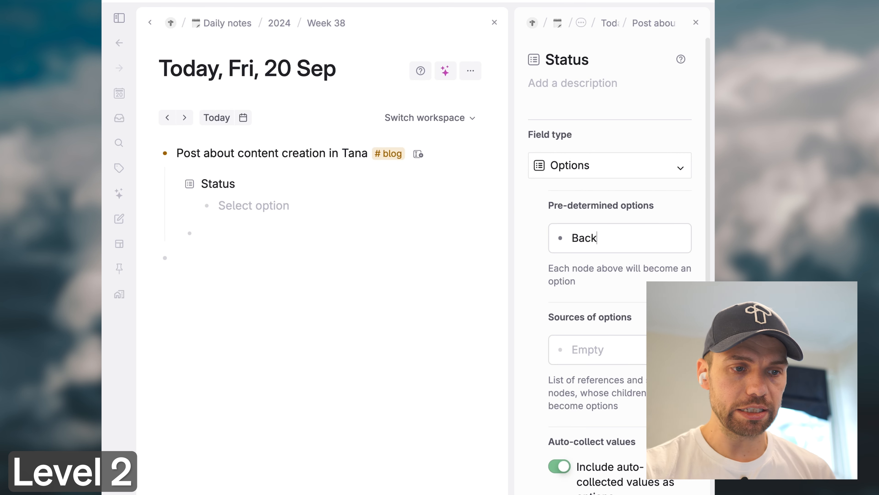
text(log)
key(Return)
text(Wri)
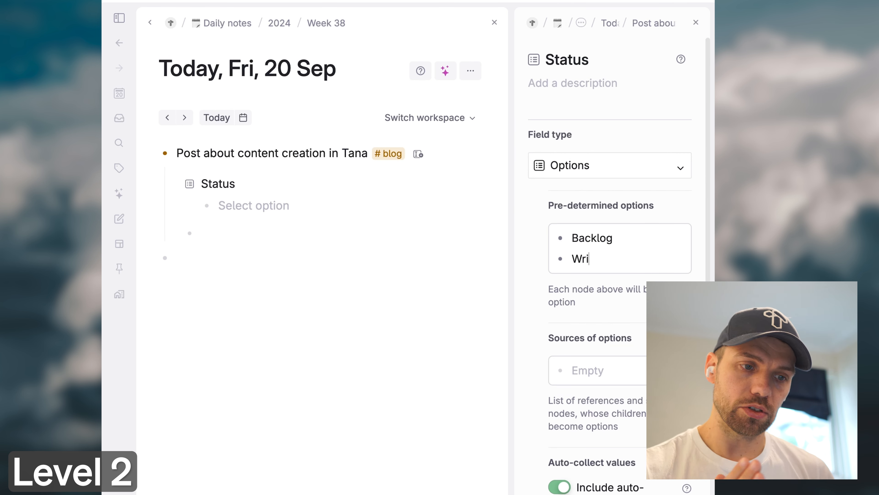
text(ting)
key(Return)
text(Review)
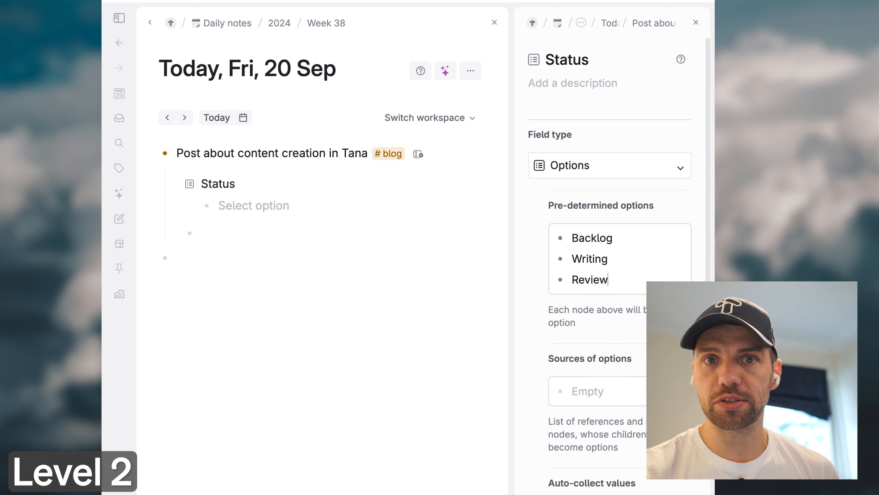
key(Return)
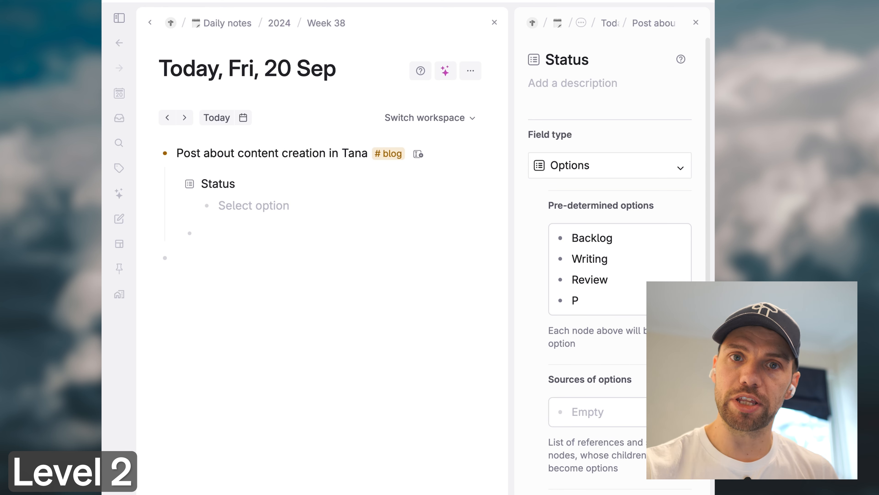
text(Polish)
key(Return)
text(Publish)
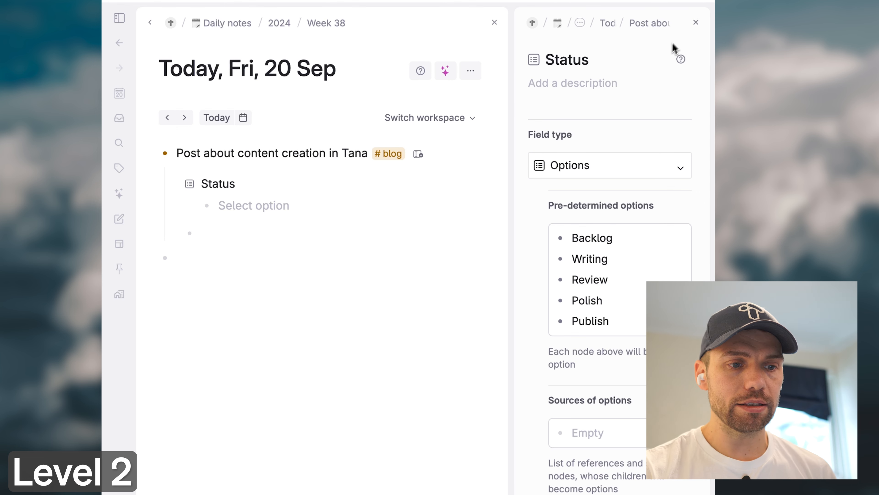
Close the Status field's configuration and add the field to the #blog template
click(695, 23)
click(256, 191)
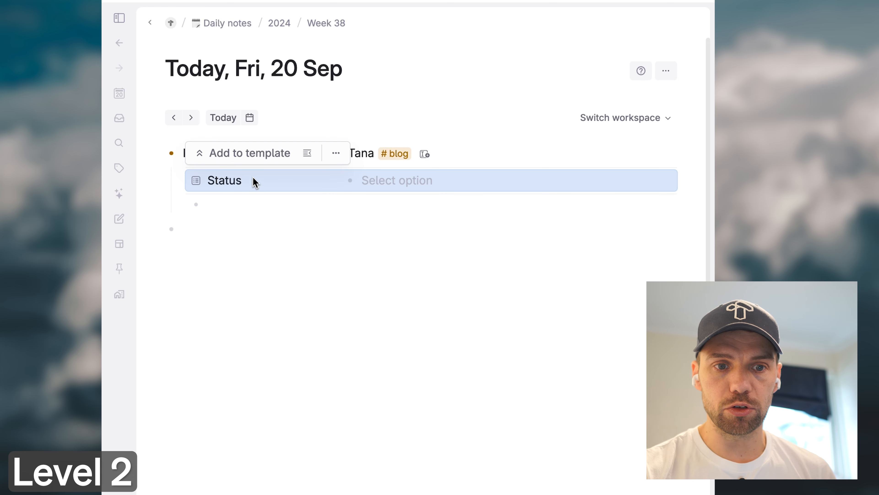
click(252, 160)
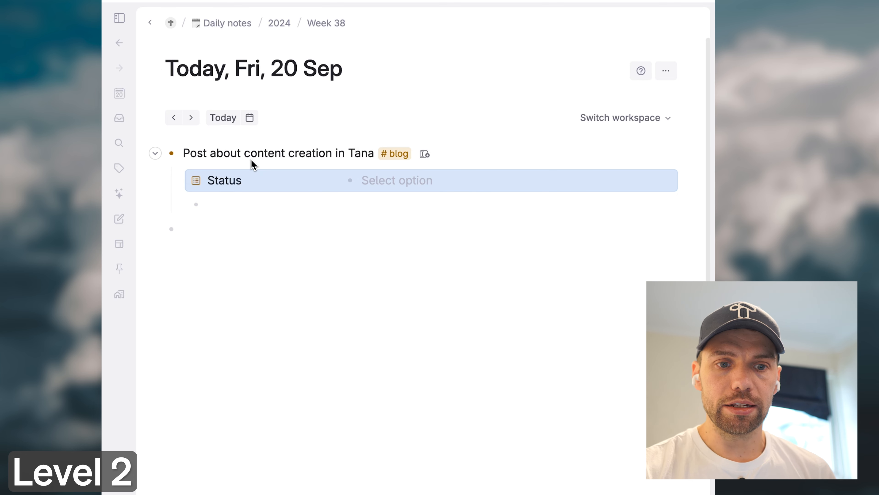
click(396, 217)
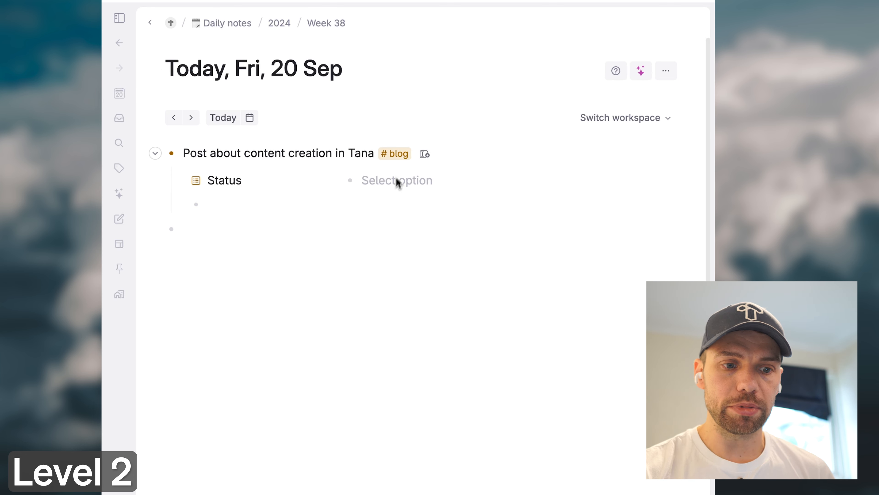
Open the #blog tag's configuration and examine its content template
click(396, 155)
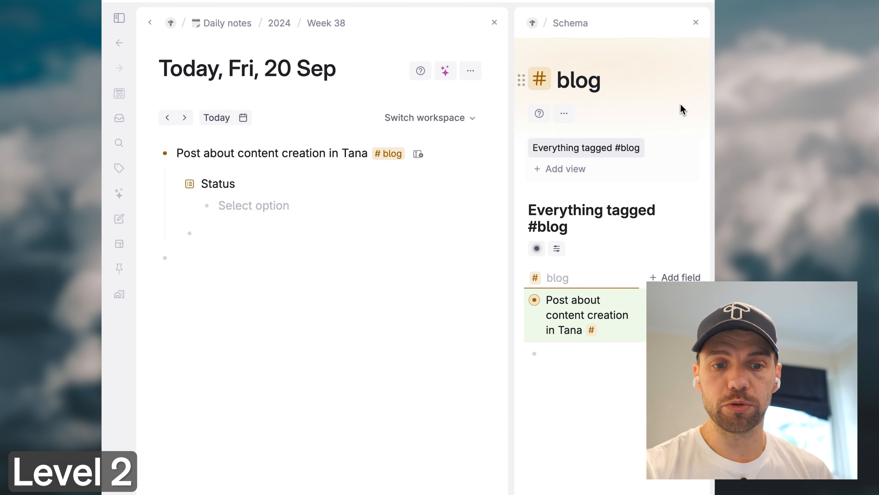
click(566, 115)
click(588, 138)
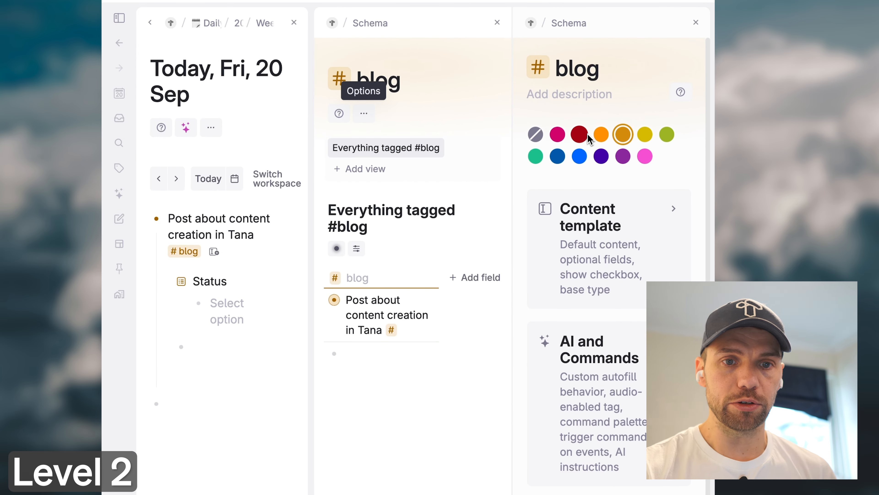
click(594, 213)
scroll(593, 277, down, 3)
click(598, 340)
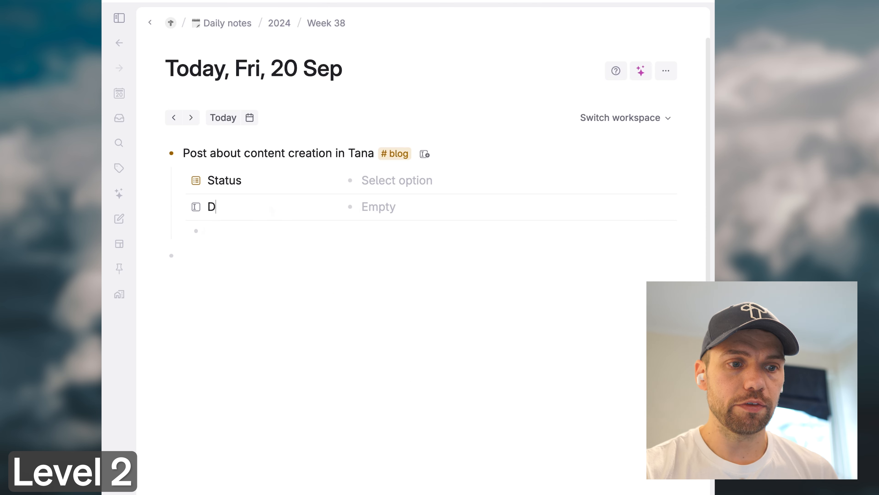
Add a Due date field of type Date to the blog post and include it in the #blog template
text(ue date)
key(Return)
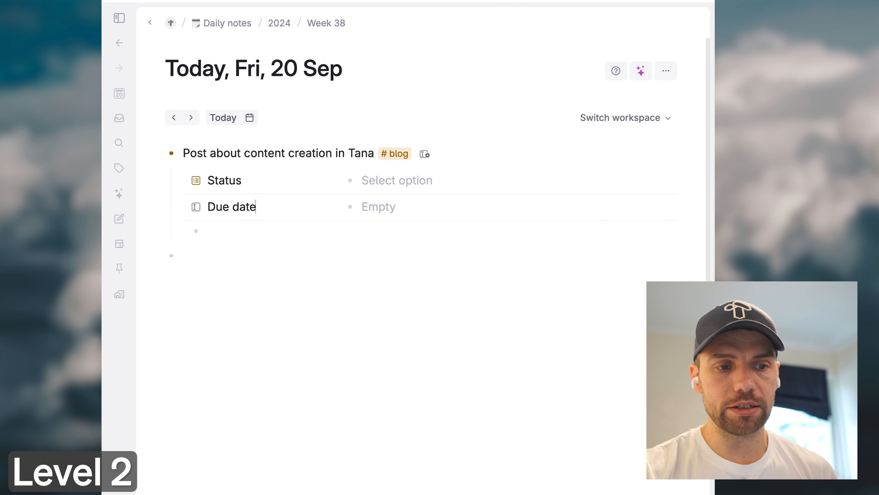
click(196, 207)
mouse_move(281, 251)
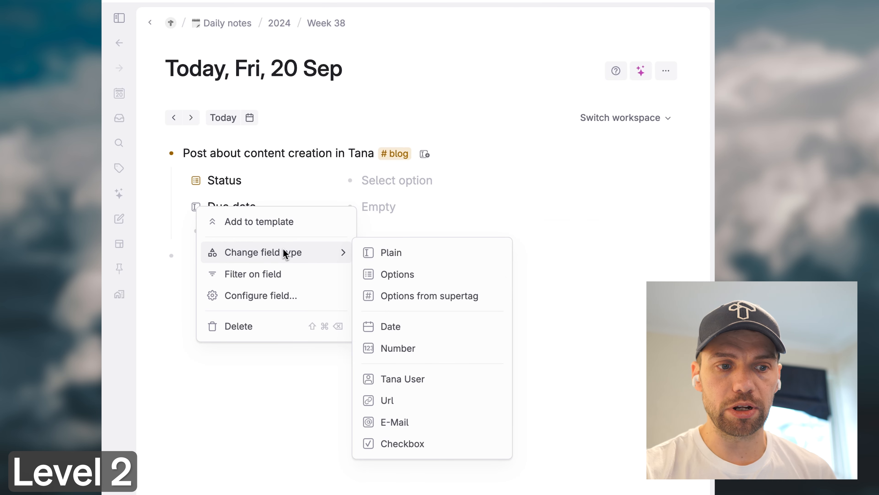
click(412, 332)
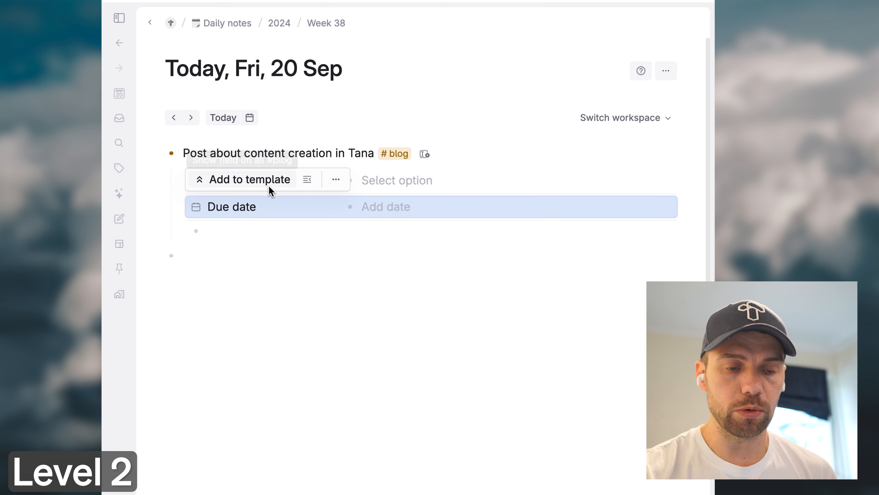
Set the blog post's due date to 23 September 2024 and its status to Backlog
click(381, 217)
click(414, 402)
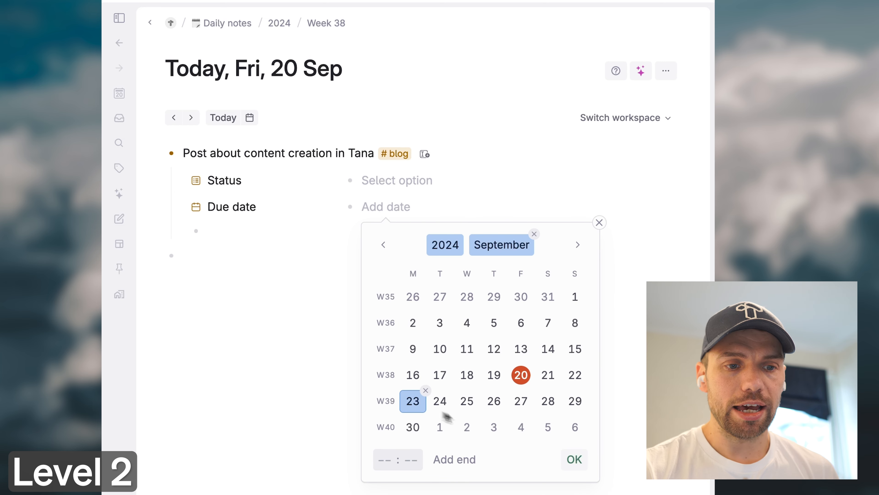
click(573, 460)
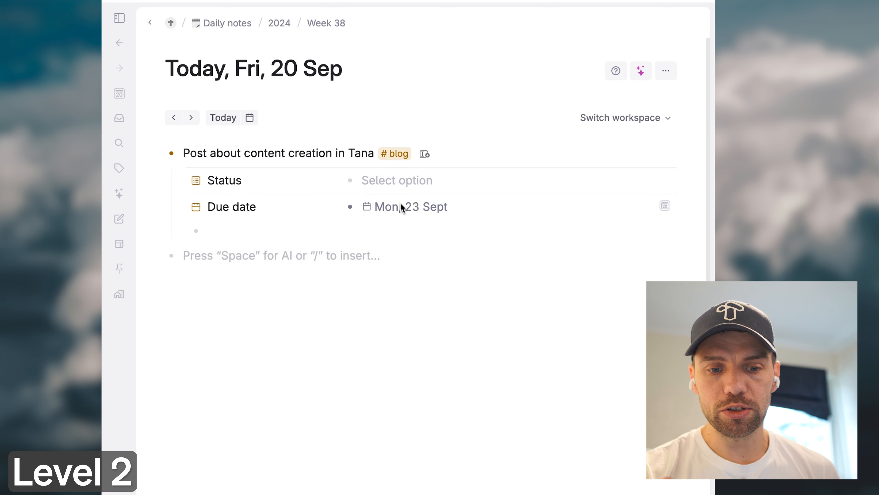
click(395, 190)
click(367, 224)
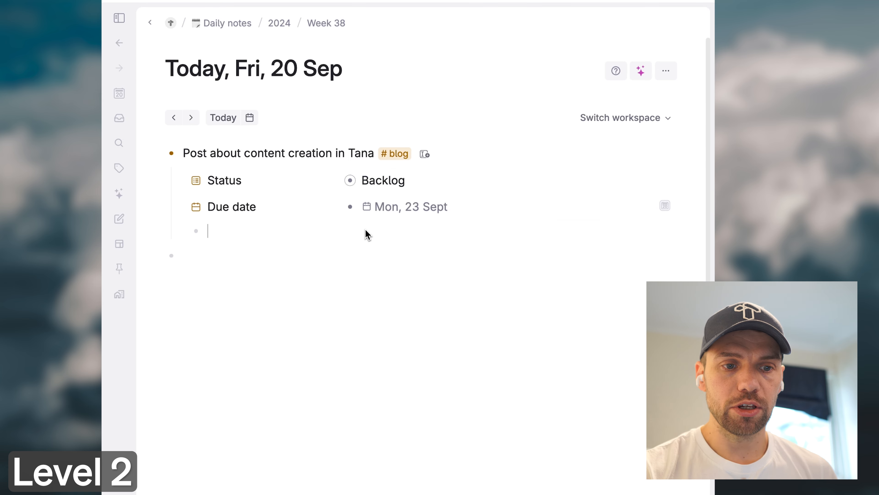
Open the #blog tag page, show its tagged nodes as cards and save that view for everyone
click(398, 154)
click(375, 158)
mouse_move(402, 181)
click(598, 224)
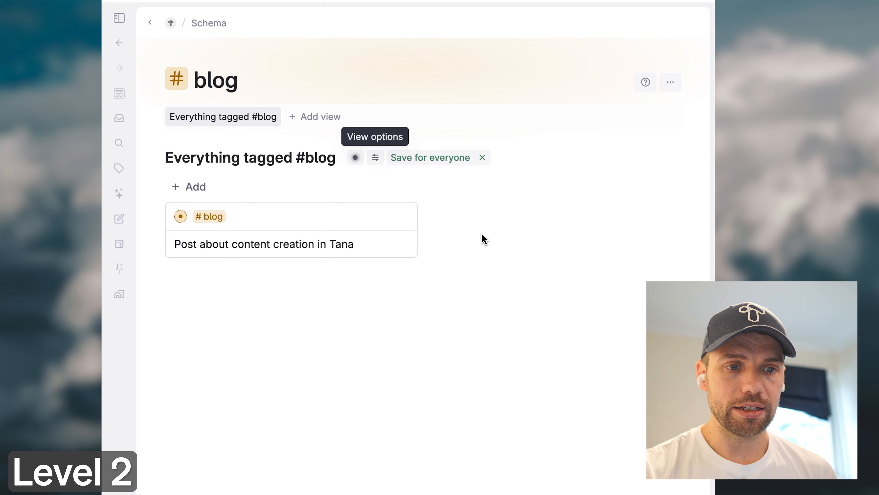
click(443, 157)
Group the #blog view's cards by Status and hide the group for nodes with no status set
click(378, 161)
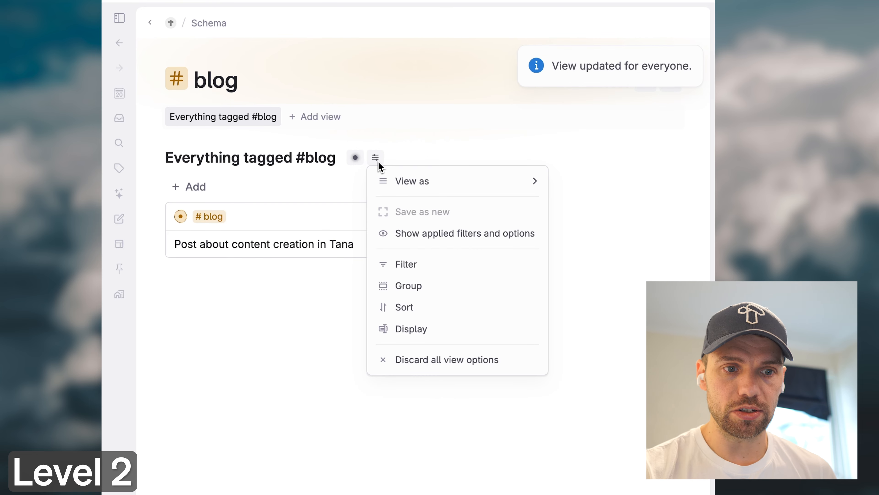
click(409, 285)
click(185, 285)
scroll(231, 369, down, 1)
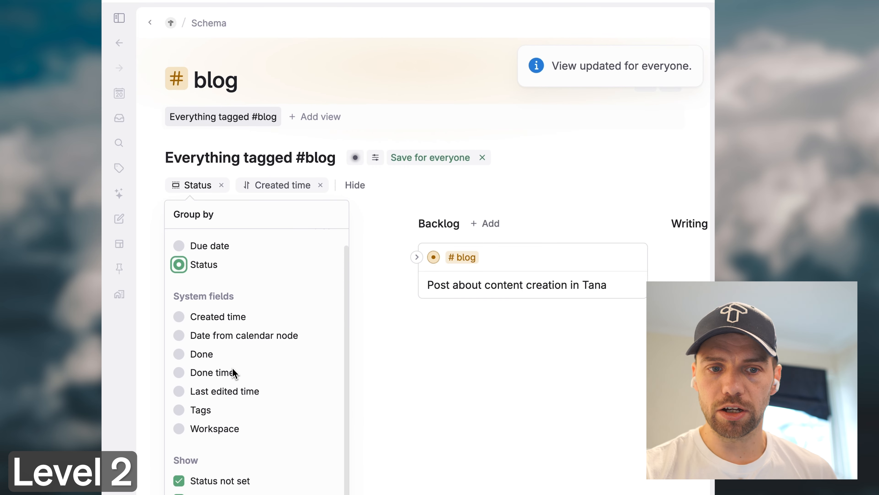
click(180, 482)
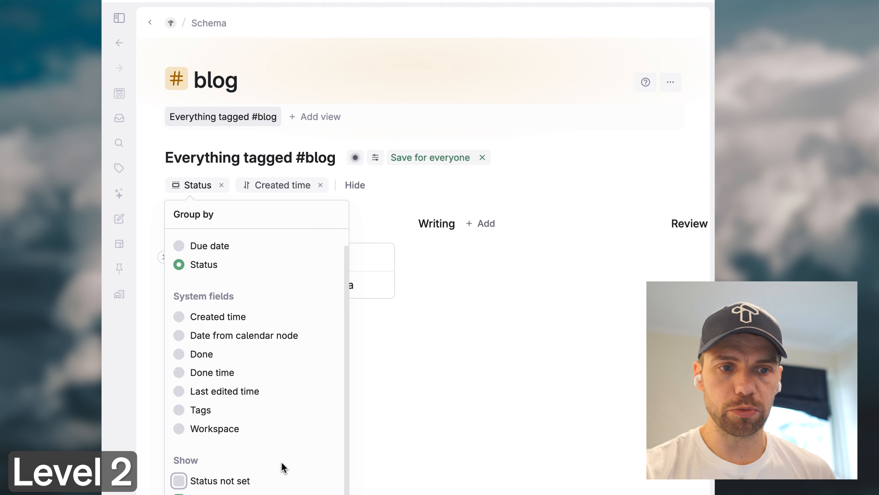
click(384, 428)
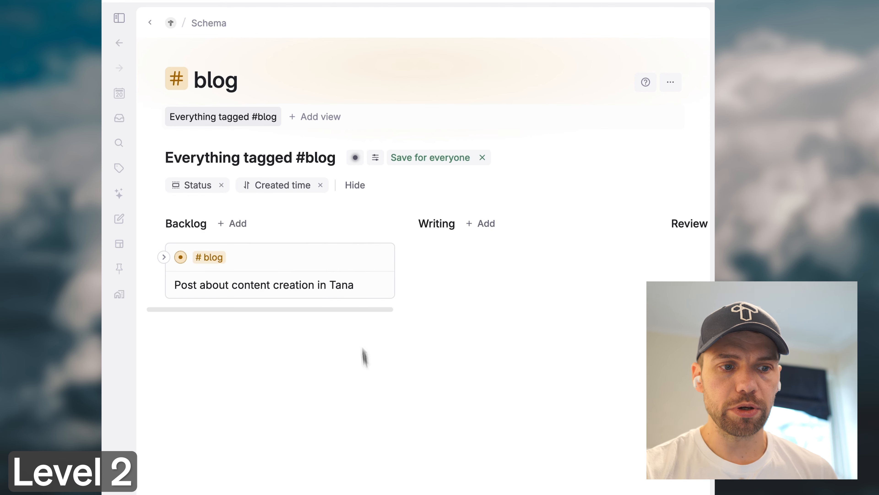
Display the Due date field on the cards in the #blog view
click(375, 158)
click(410, 327)
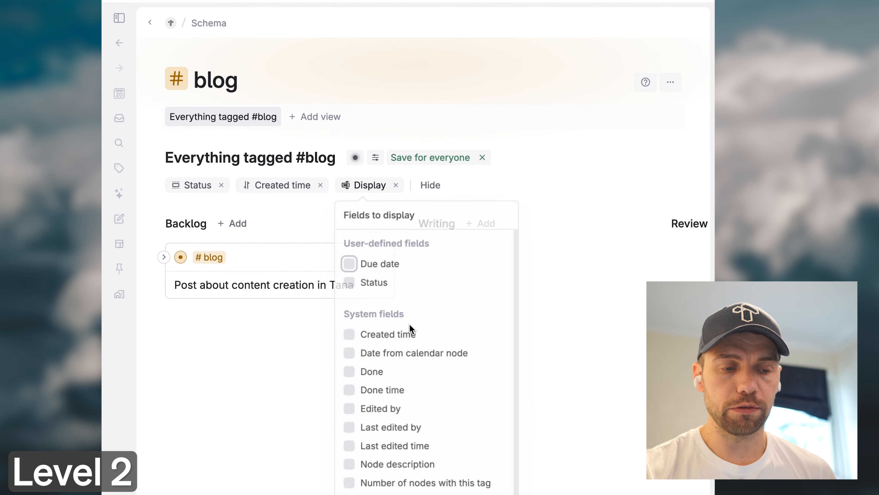
click(354, 262)
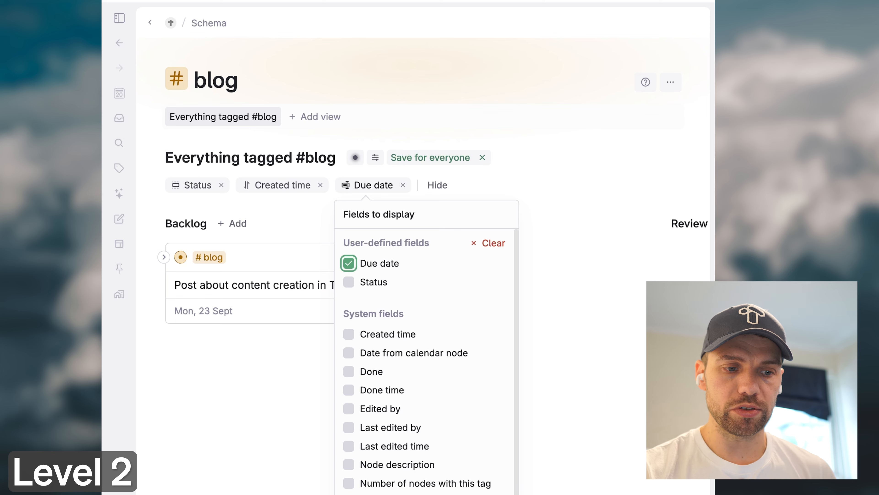
click(283, 402)
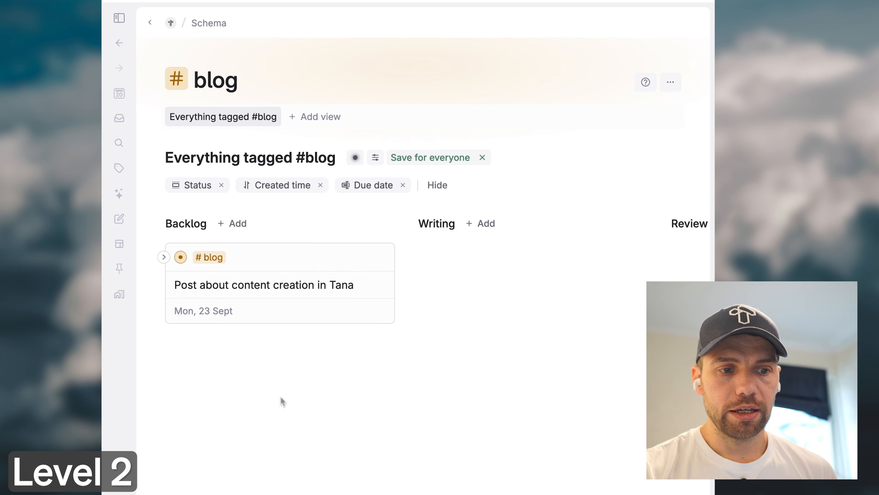
Save the view options for everyone and rename the view as Blog board
click(402, 158)
double_click(251, 161)
key(ctrl+a)
text(Blog board)
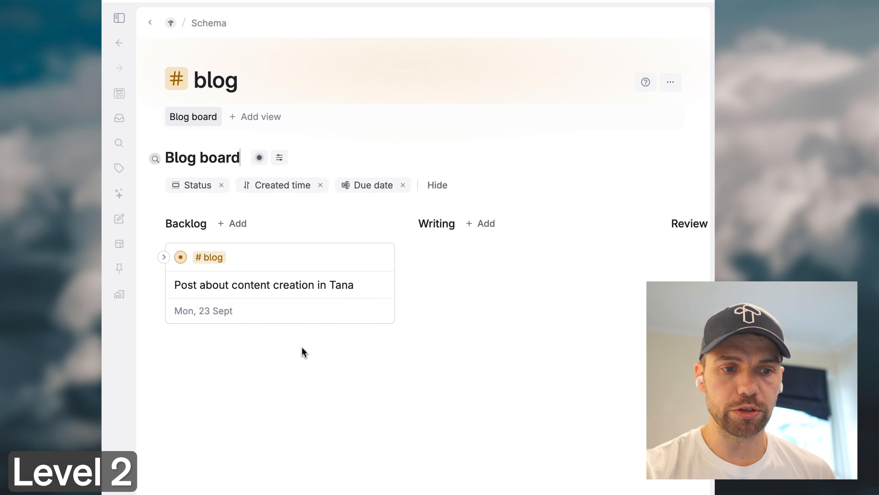
Move the card "Post about content creation in Tana" from Backlog to Writing on the board
drag(277, 263, 489, 261)
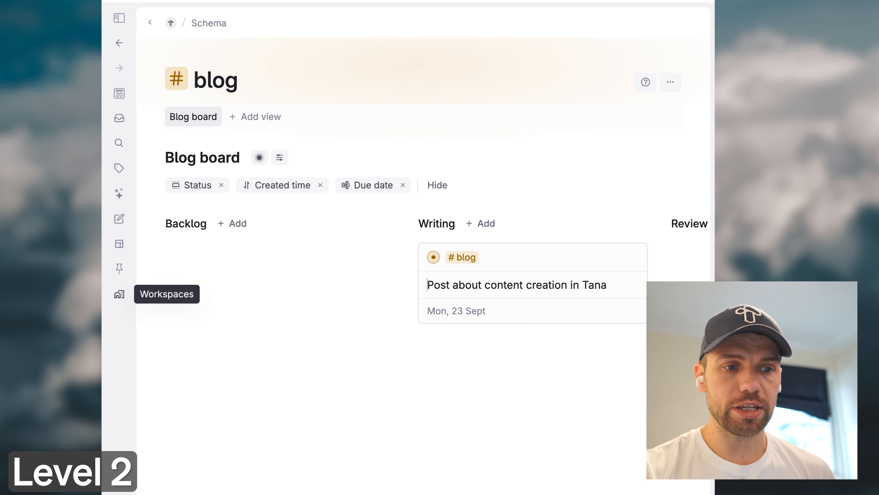
key(ctrl+z)
drag(277, 260, 488, 262)
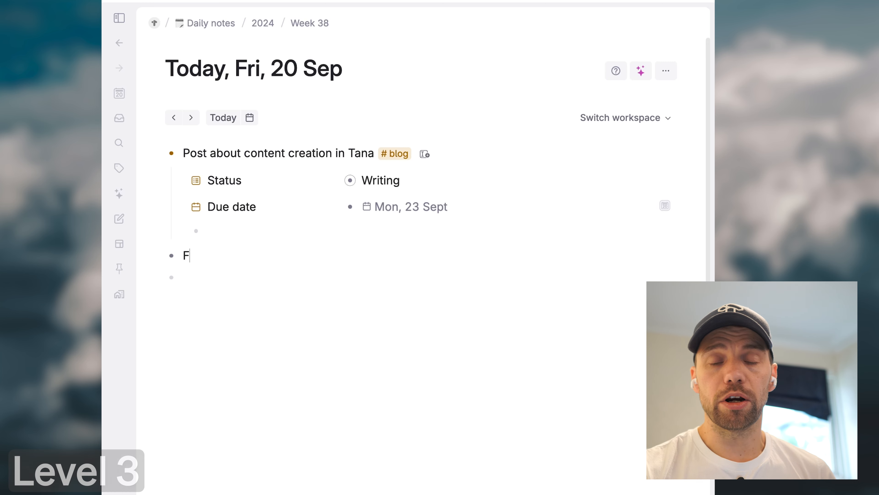
Add the node "Find media for blog about content" with a new #todo tag and a Post field to today's note
text(ind media for blog about content #todo)
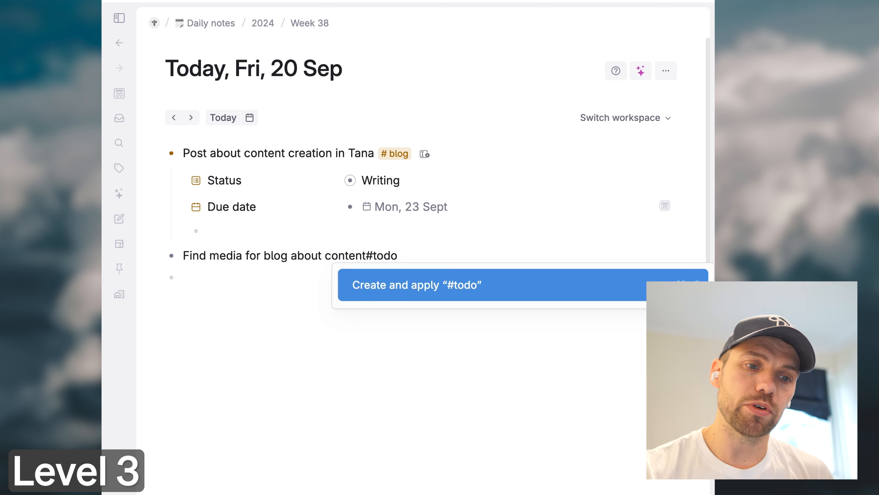
key(Return)
text(>)
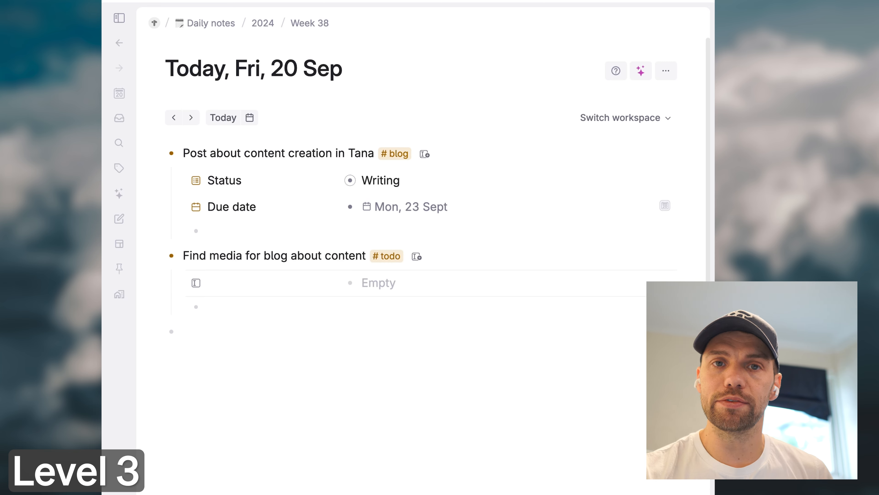
text(Post)
Open the Post field's configuration and set its type to Options from supertag, using the blog supertag
key(super+k)
text(con)
key(Return)
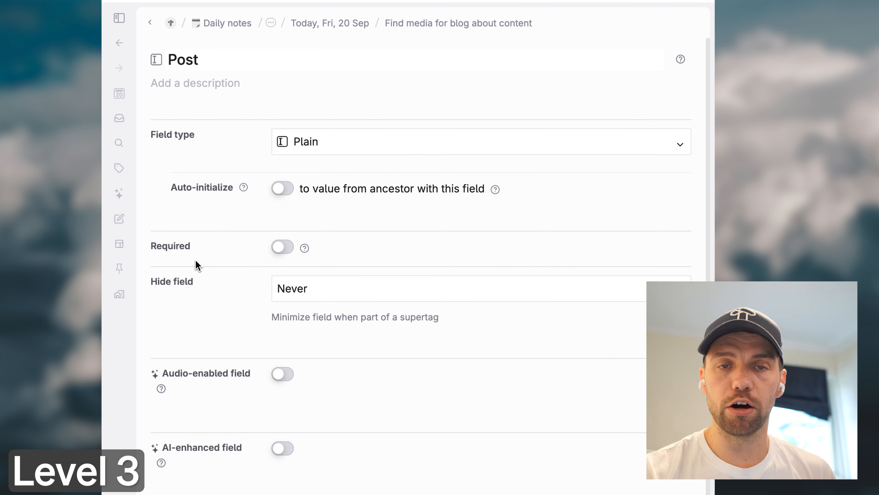
click(297, 152)
click(315, 214)
click(315, 190)
text(blog)
key(Return)
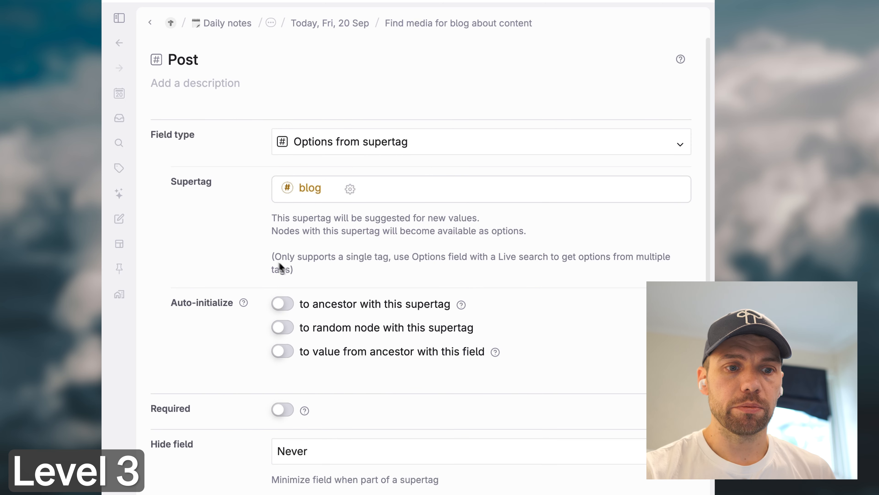
Return to today's note and set the todo's Post field to "Post about content creation in Tana"
click(119, 42)
click(276, 258)
click(373, 282)
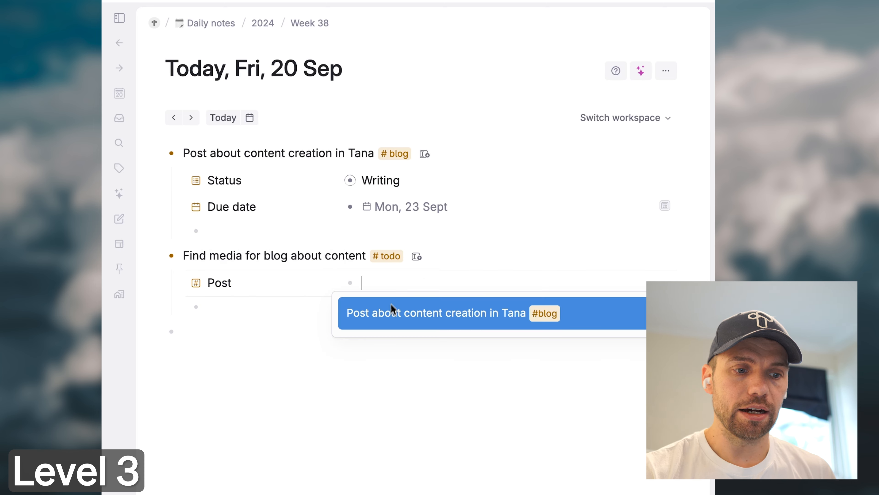
click(391, 317)
Add the node "We should use HUMAN-MADE art for this blog instead of AI" with an exploding head emoji and a new #blog idea tag
click(248, 325)
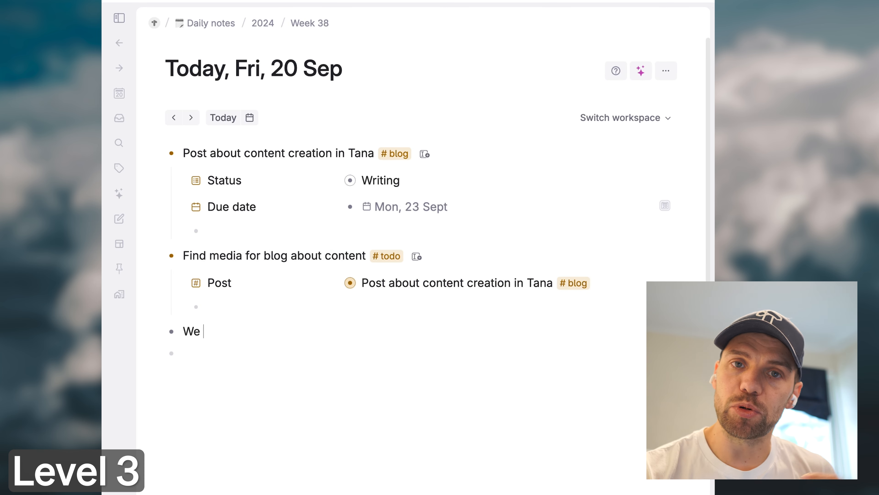
text(We should use HUMAN-MADE art for this blog instead of AI :)
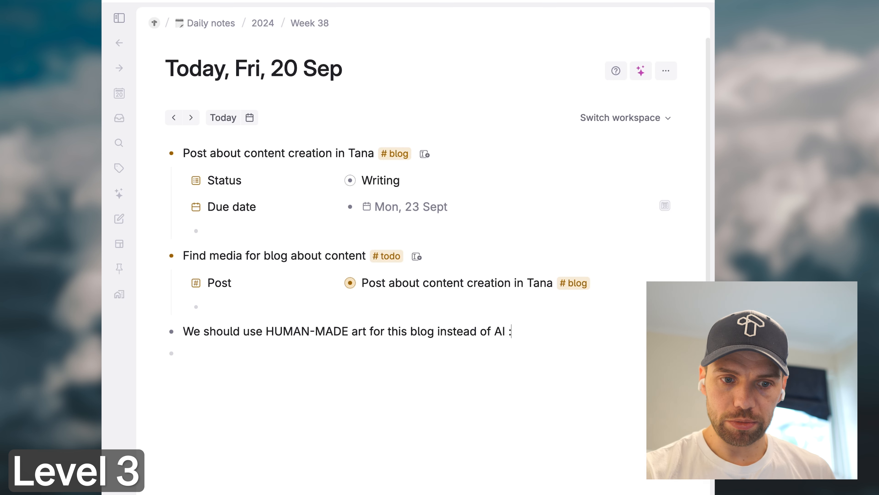
text(expl)
key(Return)
text(#blog idea)
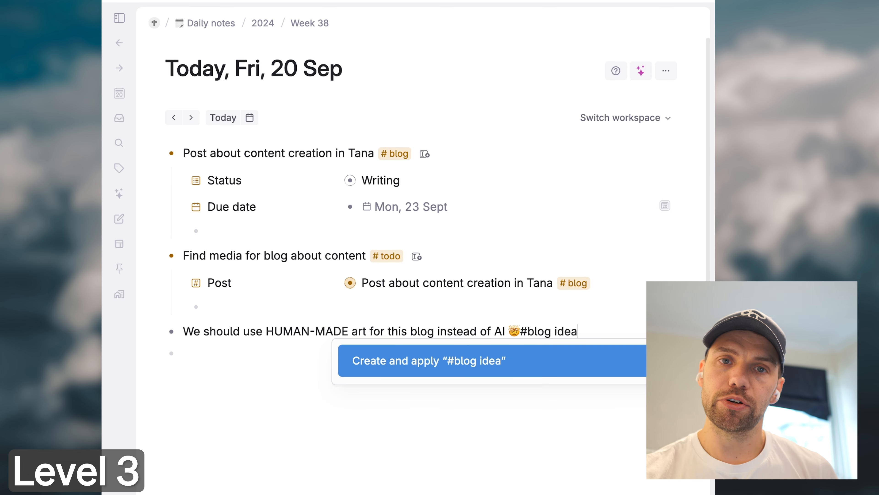
key(Return)
Give the blog idea a Post field set to "Post about content creation in Tana"
key(Down)
key(Up)
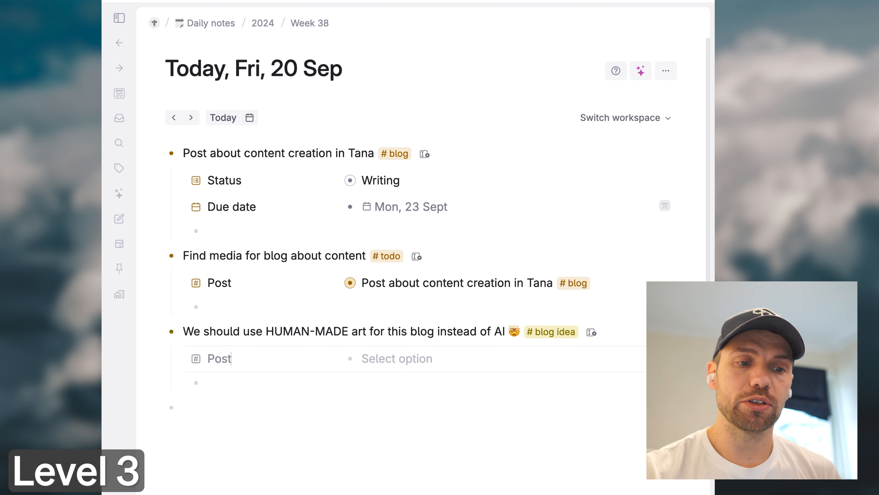
click(229, 332)
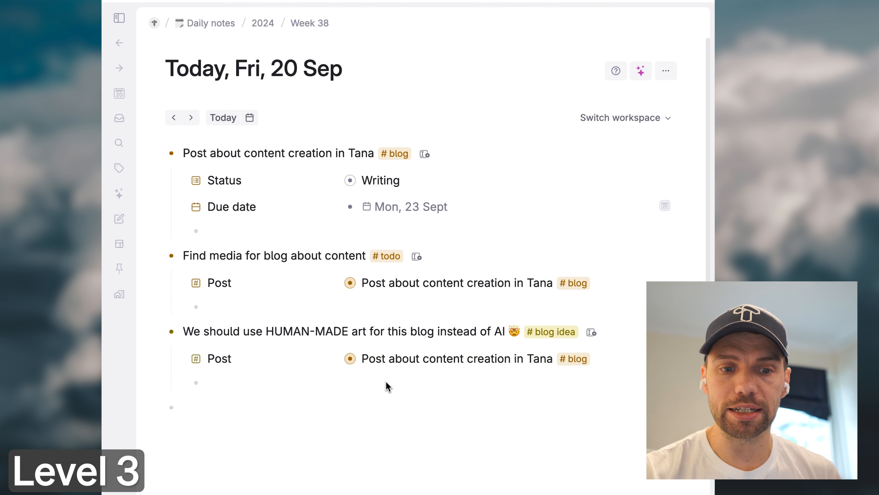
Configure the #blog idea tag with the dark blue colour and a light bulb emoji as its icon
click(545, 336)
click(553, 353)
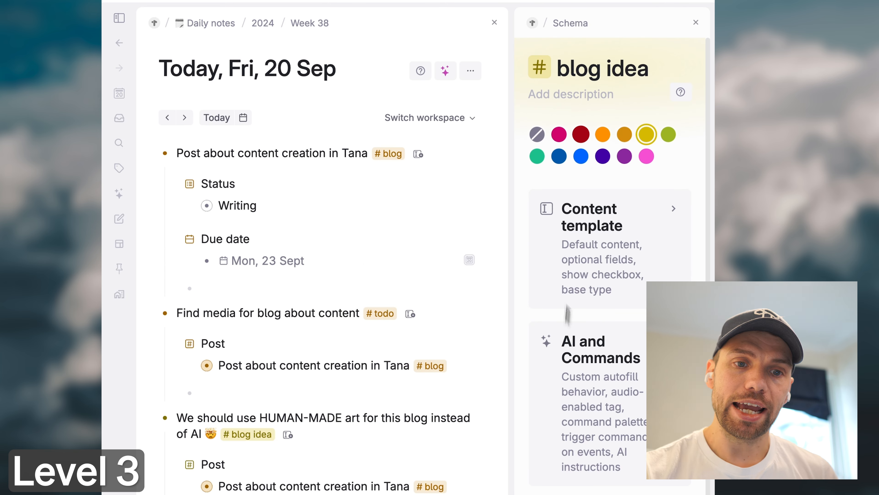
click(559, 156)
click(551, 50)
click(428, 70)
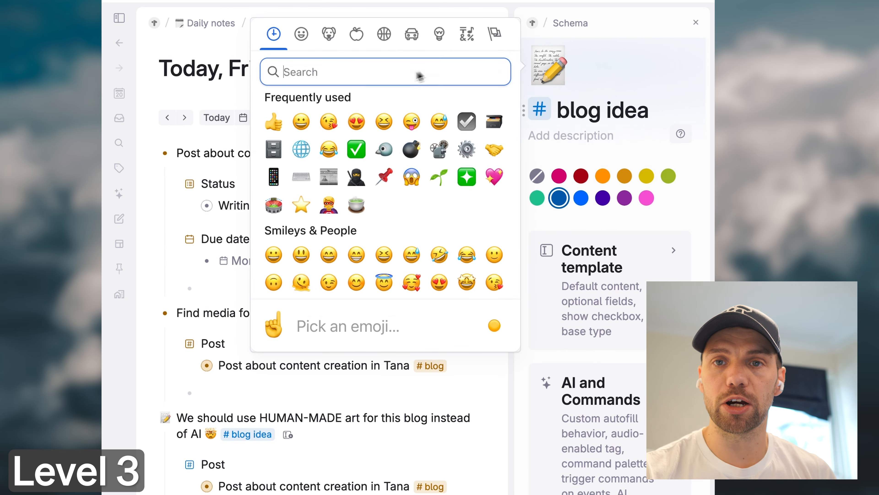
text(light)
click(329, 122)
click(695, 23)
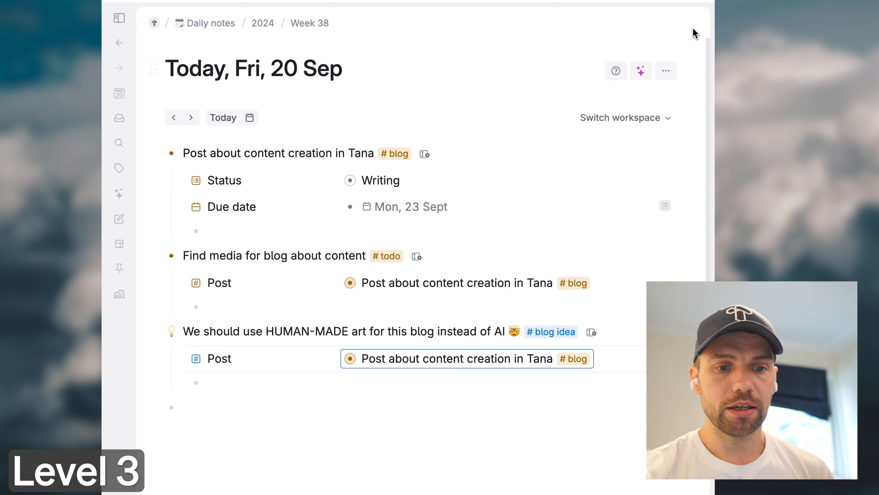
Collapse the blog idea node and change the #todo tag's colour to green
key(ctrl+Up)
click(391, 257)
click(457, 277)
click(536, 156)
click(695, 22)
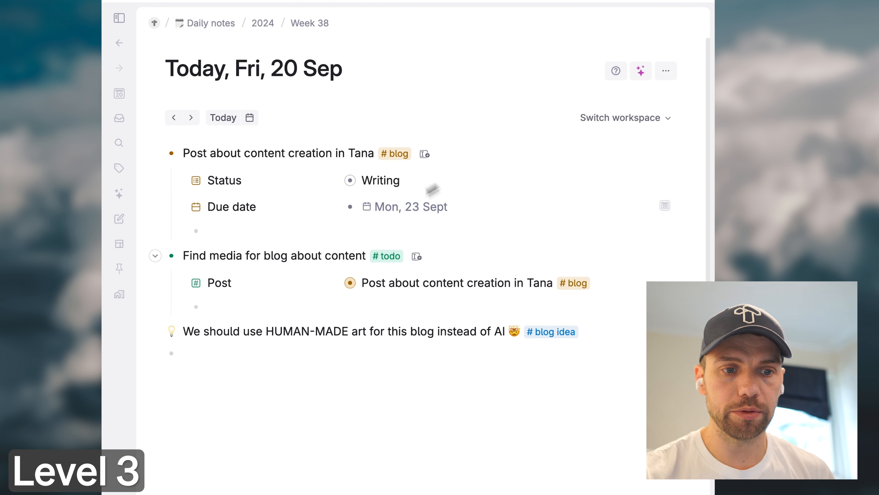
Turn on Show checkbox in the #todo tag's content template and close the configuration
click(386, 255)
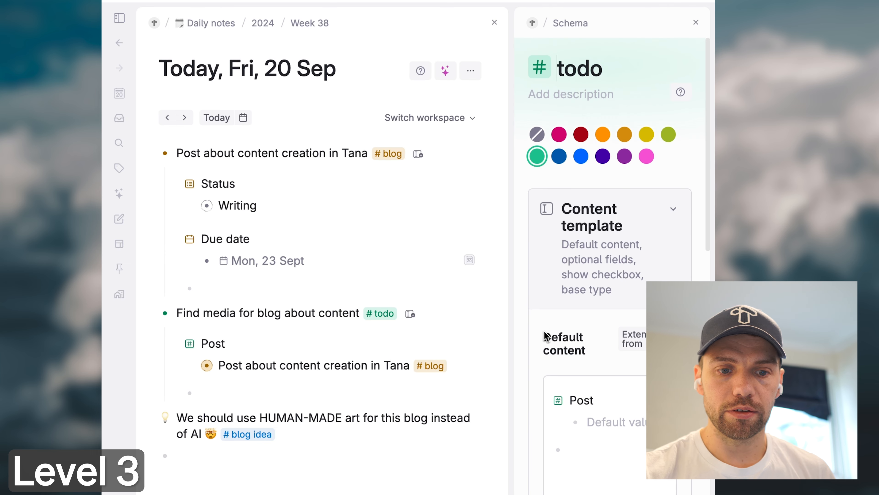
scroll(602, 294, down, 10)
scroll(599, 300, down, 1)
click(557, 350)
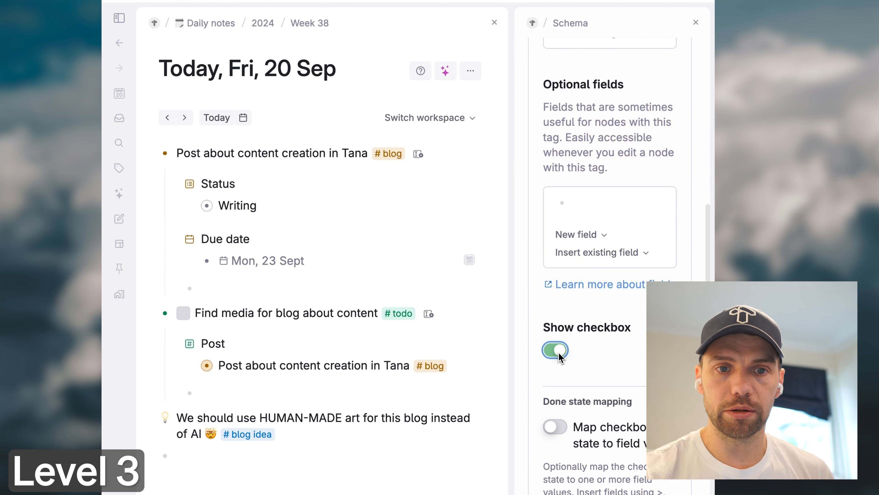
click(695, 22)
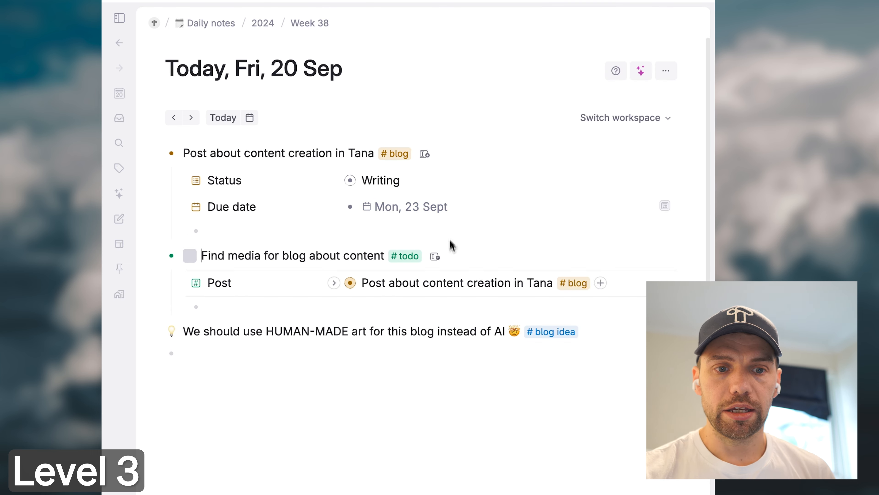
Turn on Show checkbox in the #blog idea tag's content template and close the configuration
click(556, 332)
click(568, 344)
scroll(592, 298, down, 10)
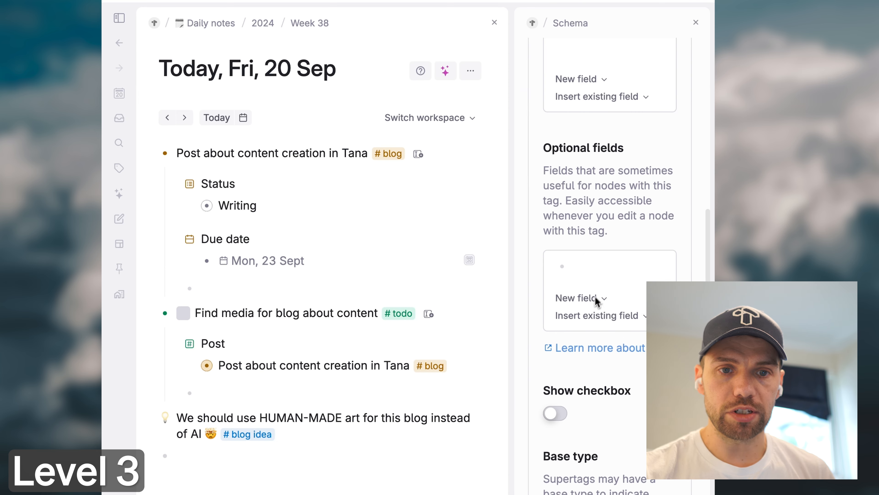
click(556, 413)
scroll(638, 170, up, 10)
click(695, 22)
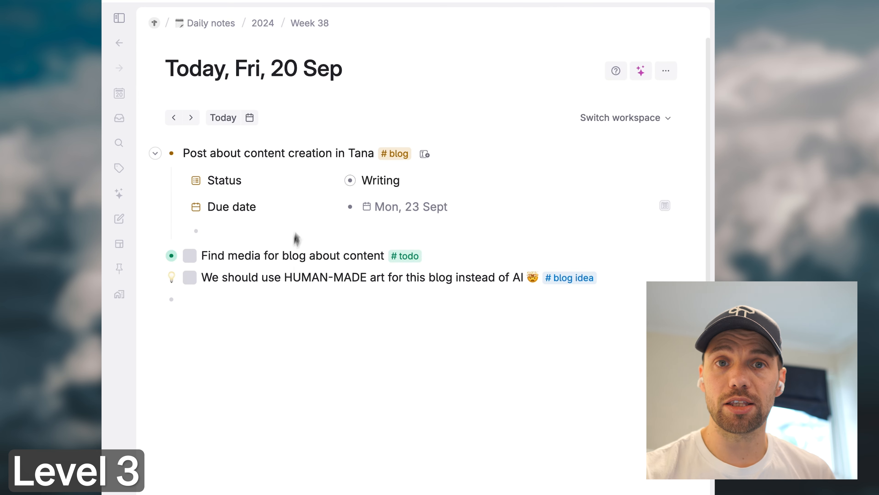
Open the #blog tag's configuration, close today's note beside it and expand the advanced options
click(397, 154)
scroll(523, 243, down, 5)
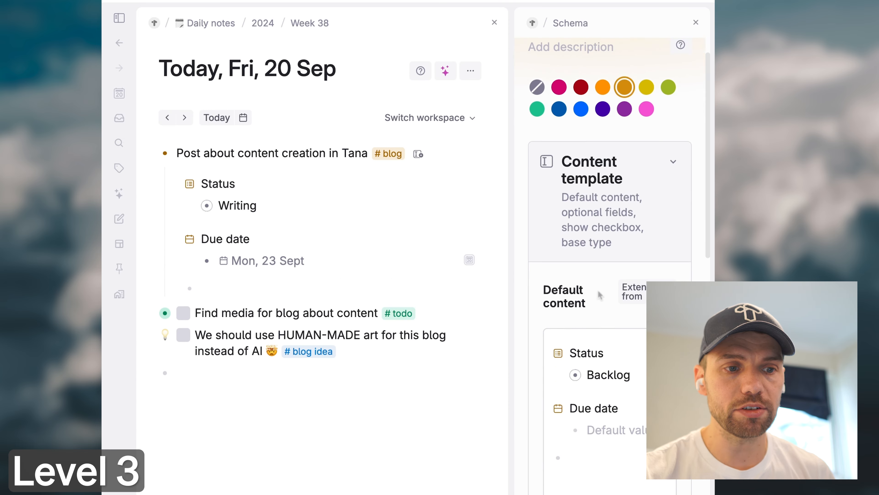
click(495, 22)
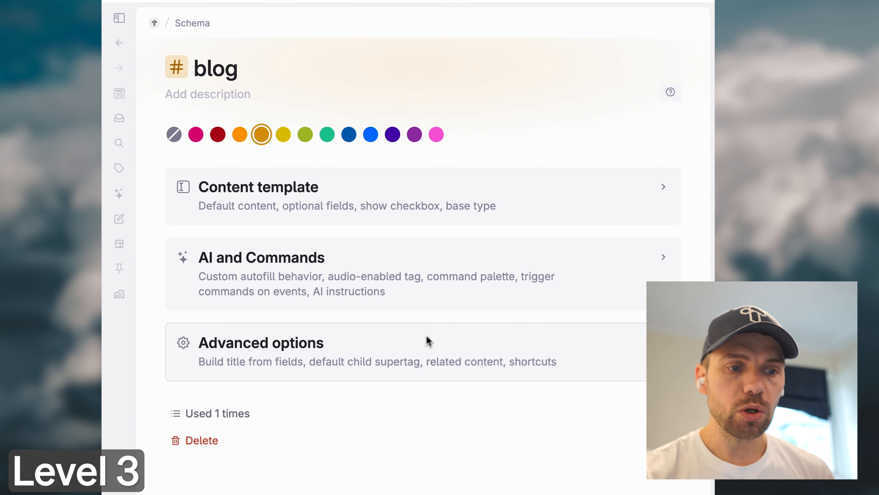
click(408, 357)
scroll(407, 359, down, 10)
Add a search for nodes tagged #todo to the #blog tag's related content and name it Tasks
click(324, 308)
key(super+k)
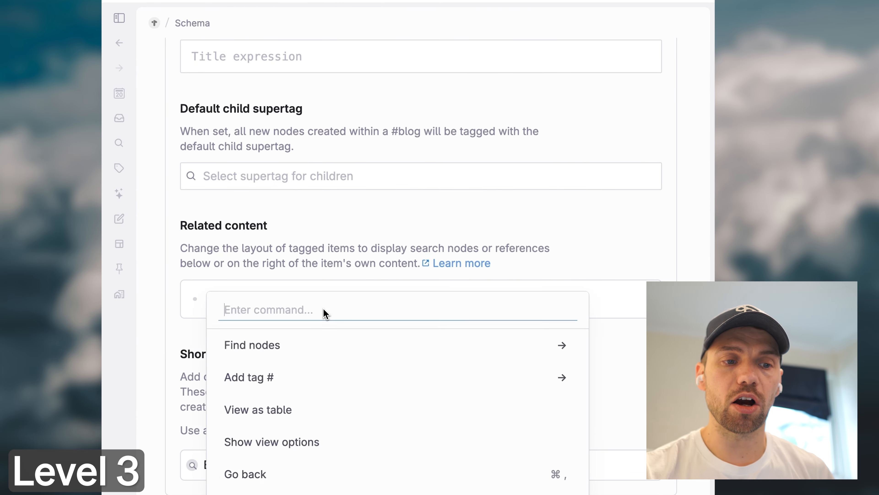
text(find)
key(Return)
key(Return)
text(todo)
key(Return)
key(super+a)
text(Tasks)
key(Return)
Open the query editor of the Tasks search and add a NOT DONE condition
key(Tab)
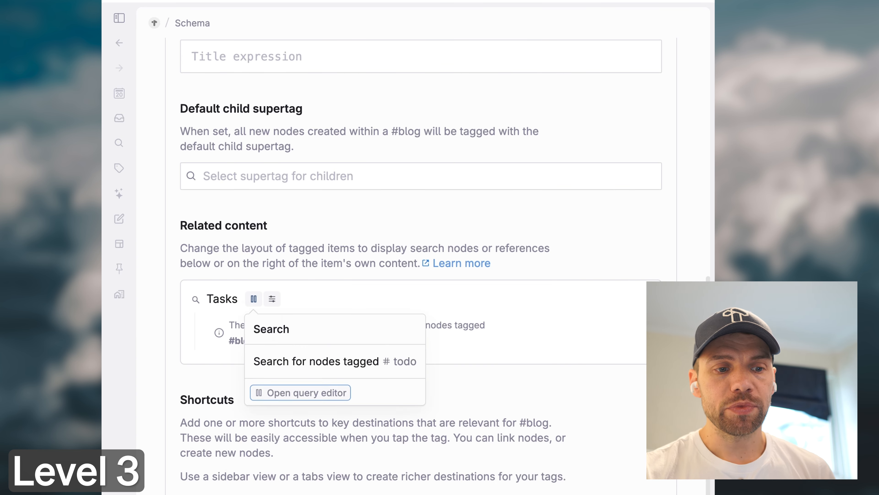
key(Return)
key(Down)
key(Down)
text(NOT)
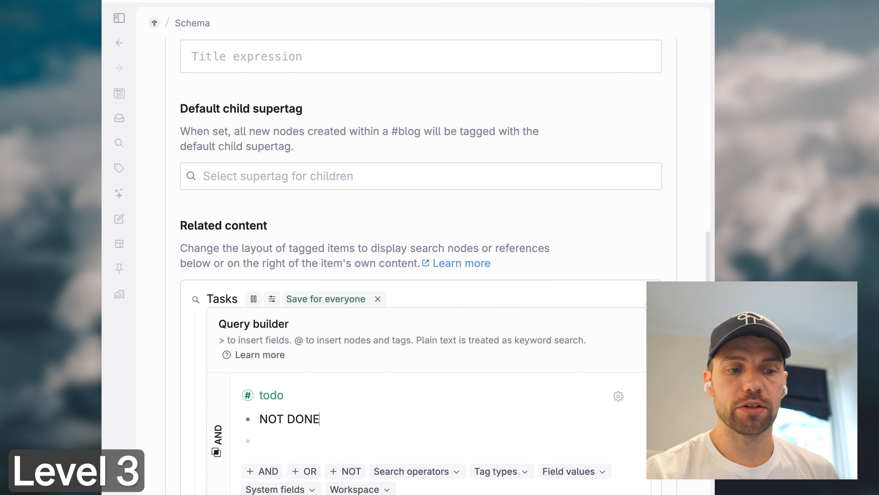
Add the #todo tag's Post field with the value PARENT to the Tasks query and save the search for everyone
text(>Post)
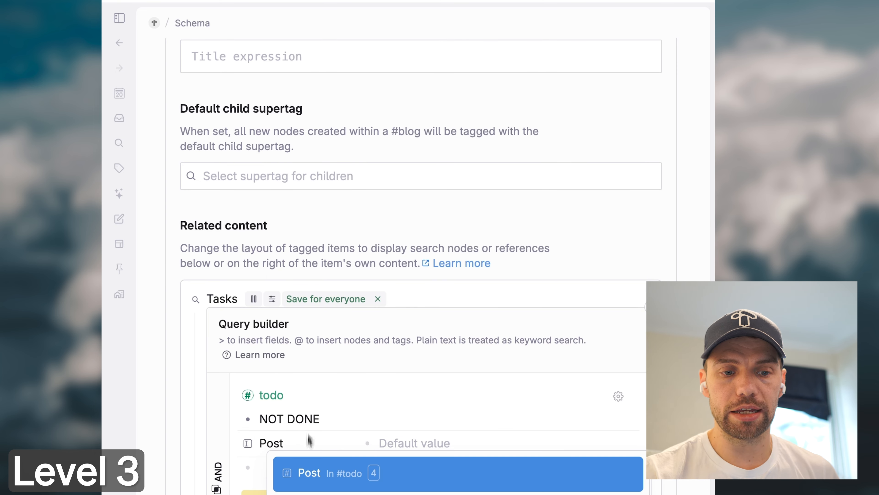
click(309, 472)
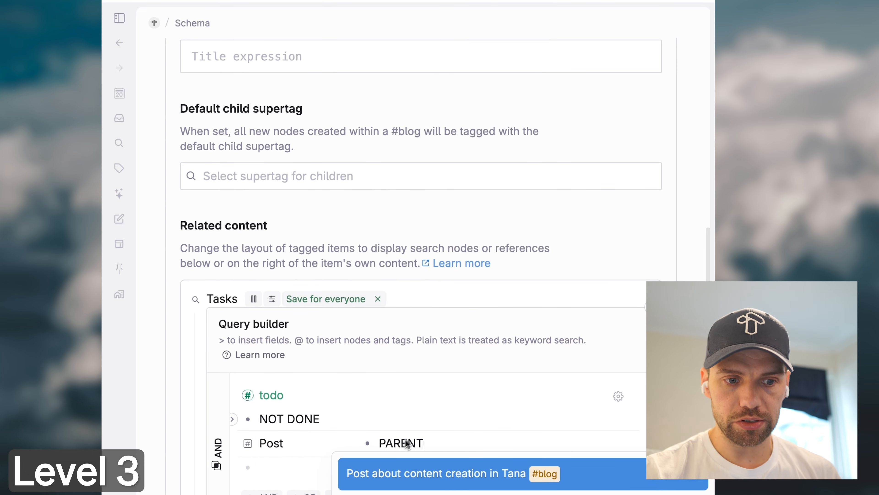
key(Escape)
scroll(518, 487, down, 1)
key(Escape)
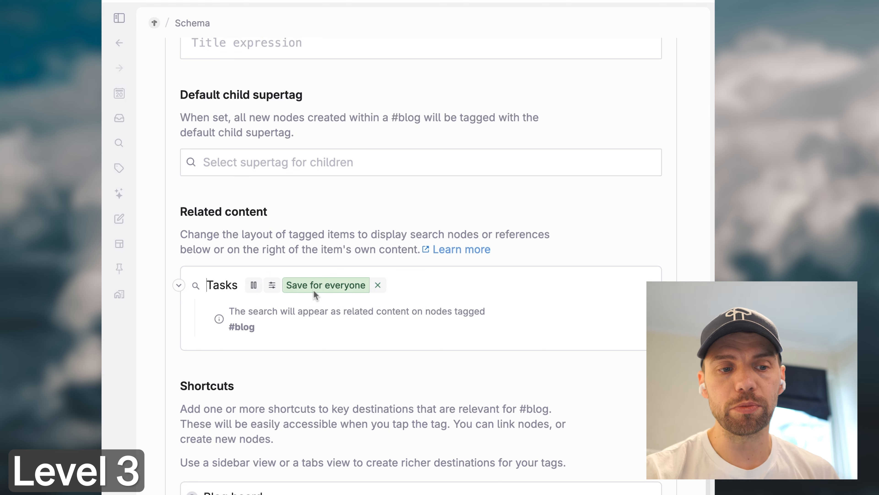
click(295, 288)
Duplicate the Tasks search in the related content and name the copy Ideas
click(235, 288)
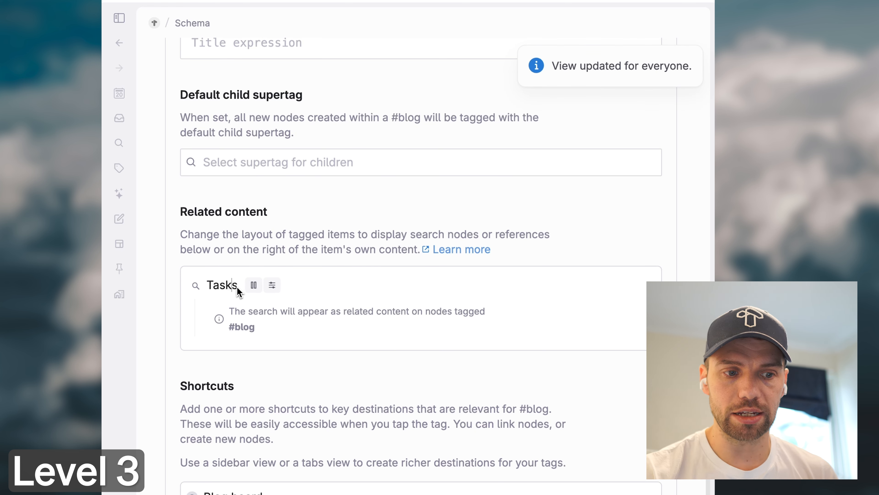
key(super+k)
text(dup)
key(Return)
key(super+a)
text(Ideas)
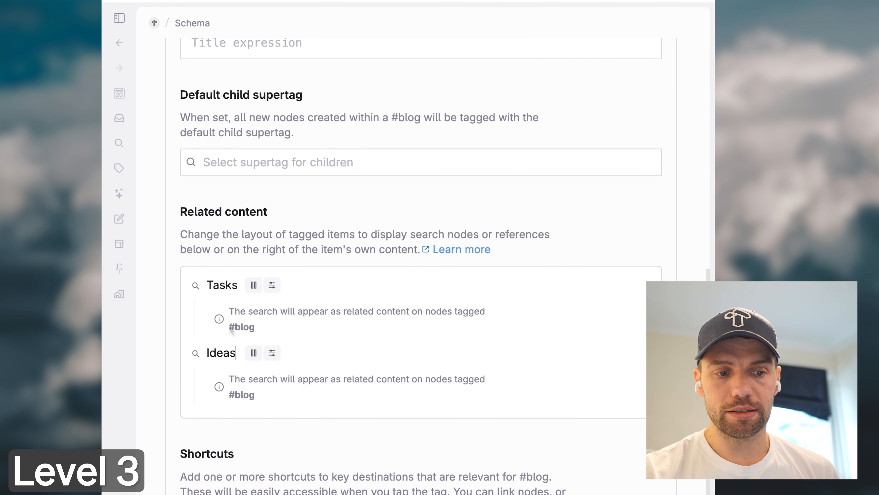
Replace the todo tag in the Ideas search's query with the blog idea tag
click(256, 353)
click(294, 459)
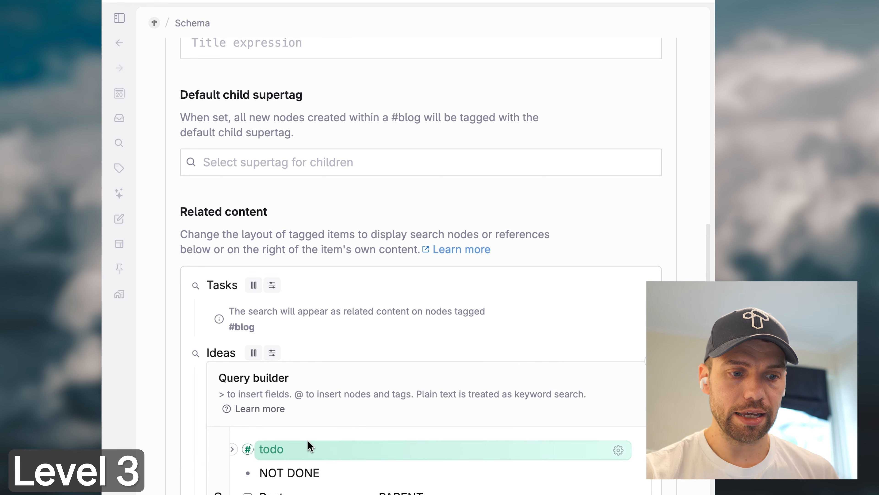
click(633, 457)
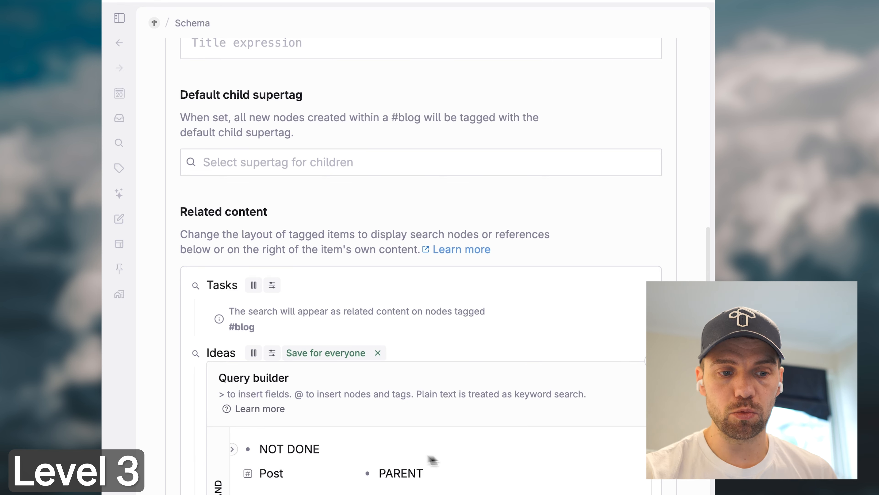
key(Return)
text(@blog idea)
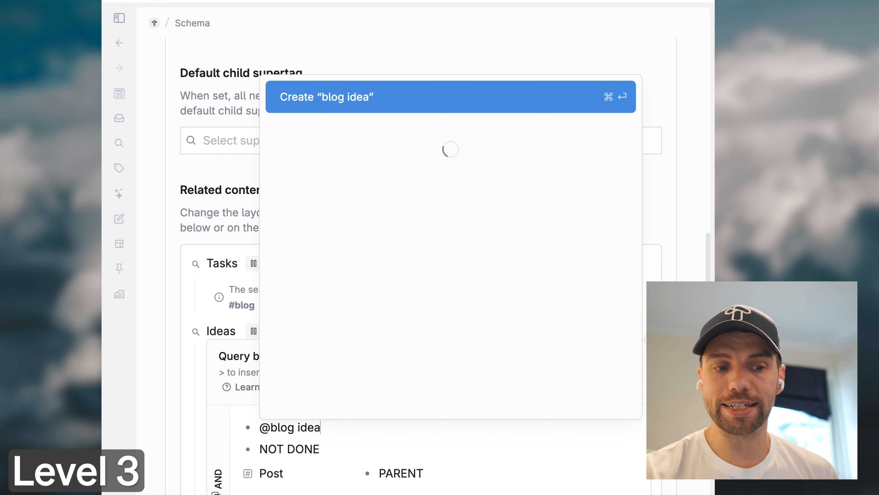
key(Return)
Remove the NOT DONE condition from the Ideas query and finish editing the query
scroll(284, 369, down, 3)
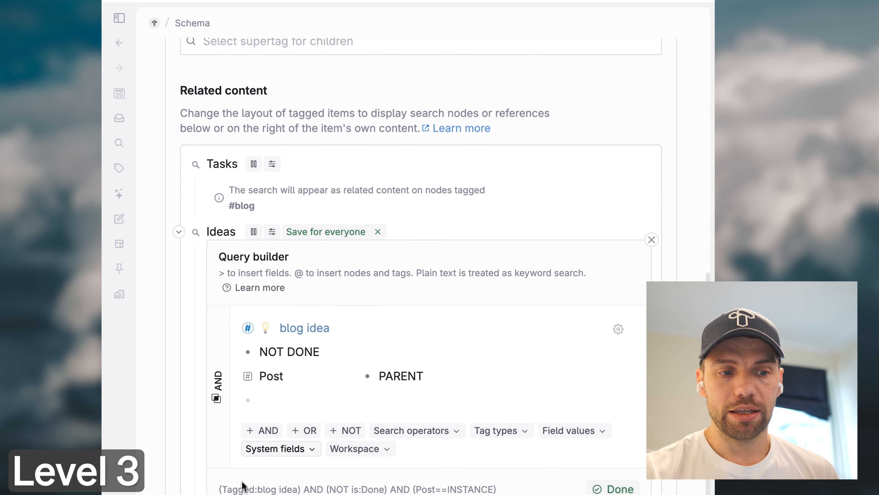
triple_click(298, 357)
key(BackSpace)
key(BackSpace)
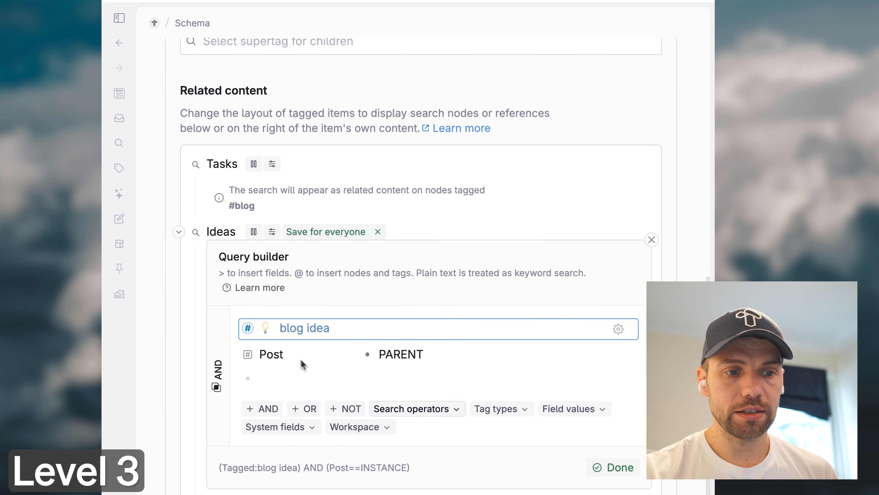
click(603, 470)
Group the Ideas search by Done and save the view for everyone
click(271, 253)
click(304, 380)
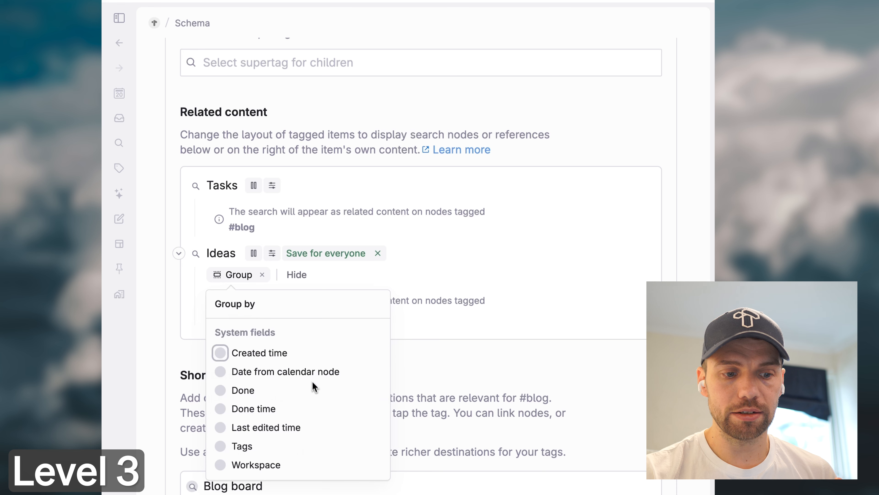
click(243, 392)
click(418, 408)
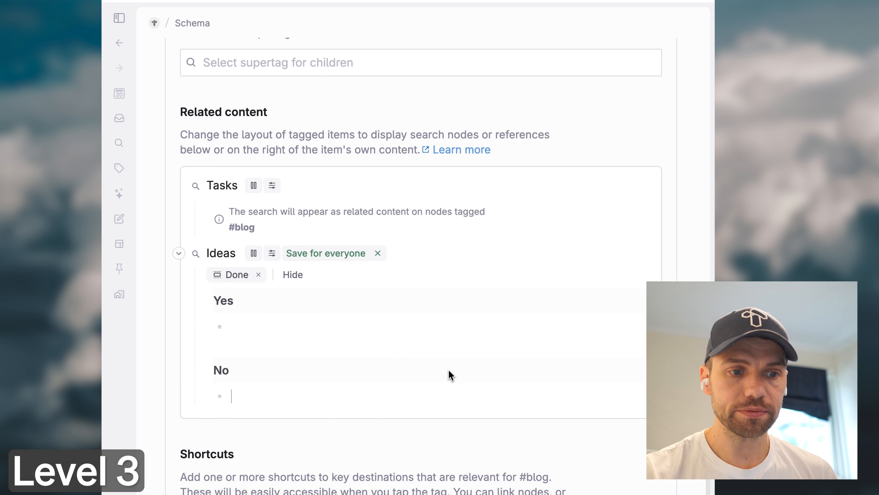
click(326, 253)
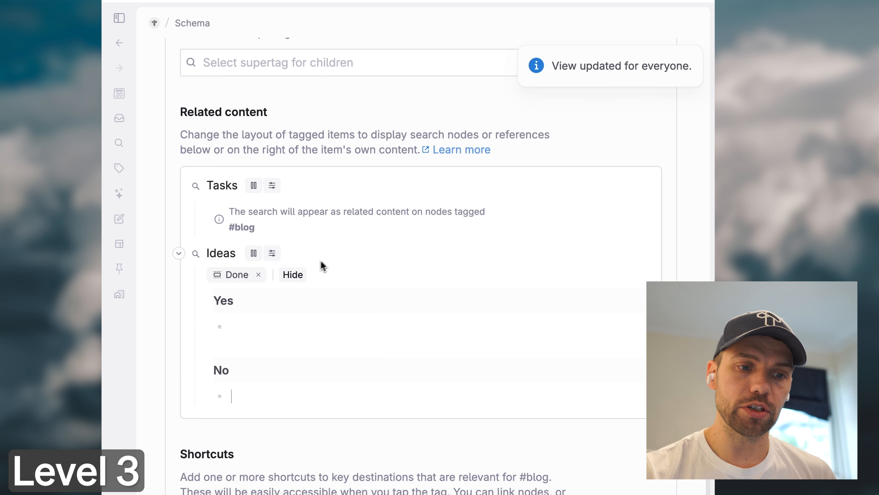
Remove the NOT DONE condition from the Tasks query and finish editing the query
mouse_move(254, 185)
click(284, 293)
triple_click(306, 311)
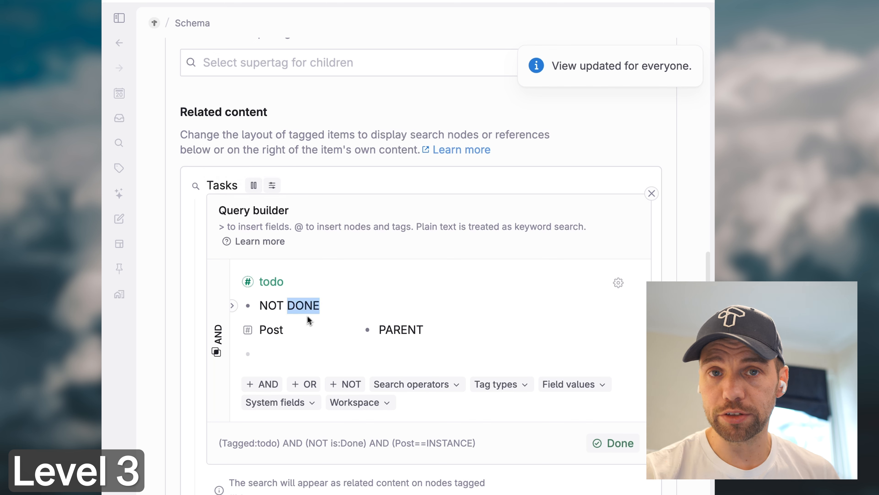
key(BackSpace)
key(BackSpace)
click(604, 420)
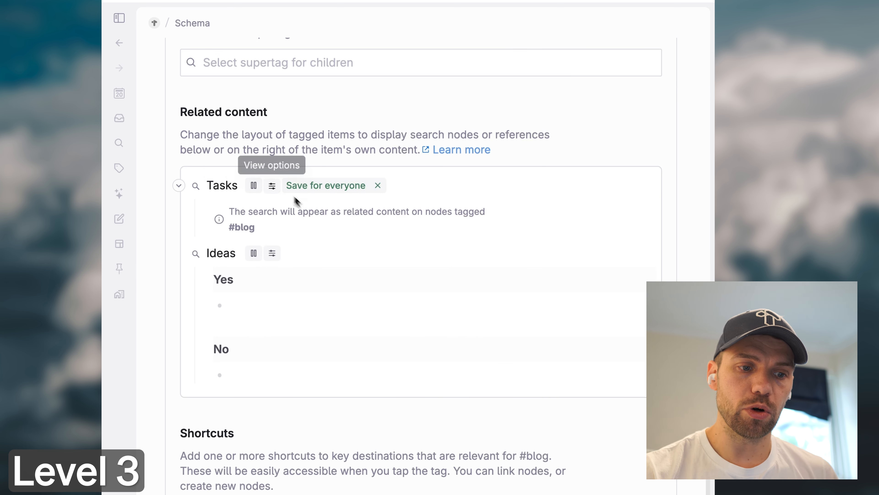
Group the Tasks search by Done
click(272, 185)
click(304, 313)
click(224, 327)
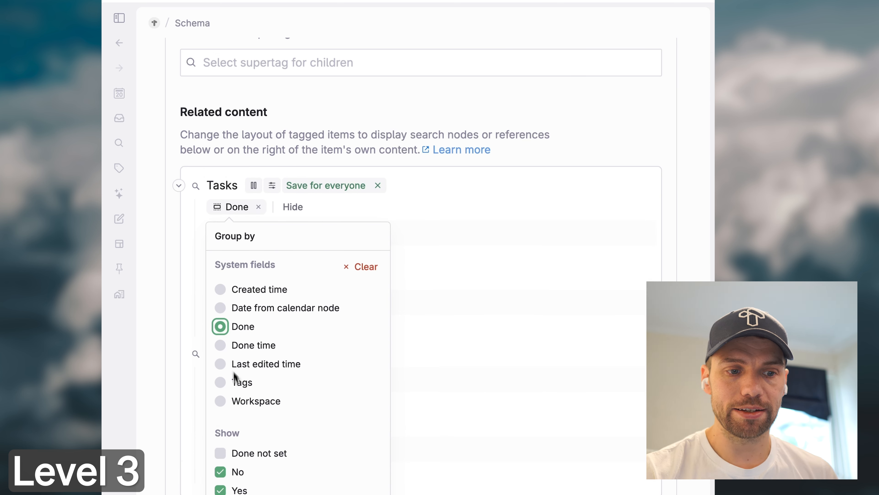
click(450, 222)
Hide and show the Yes group of the Tasks search again so that No is listed before Yes
click(273, 189)
click(305, 313)
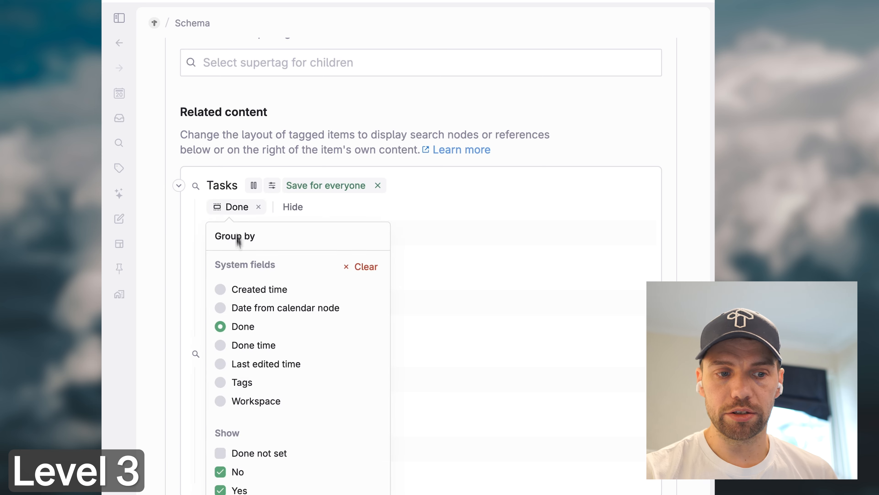
click(220, 487)
click(221, 488)
click(439, 410)
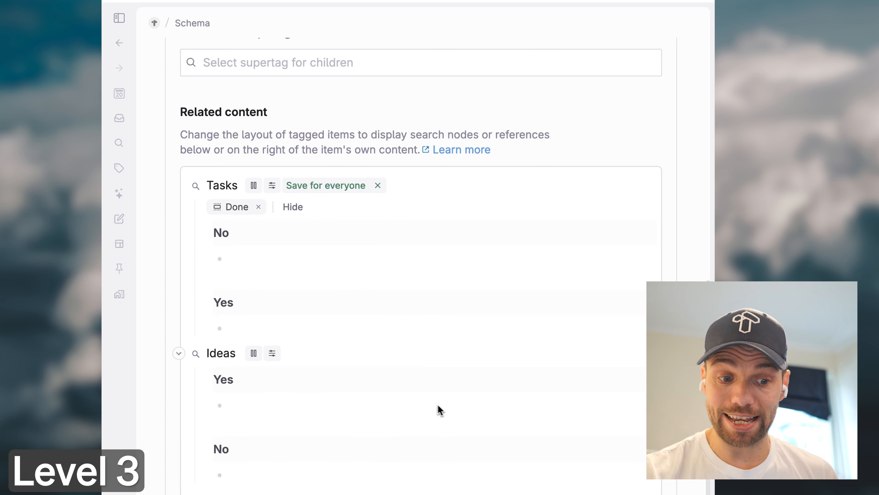
Reorder the Ideas search's Done groups by hiding and showing Yes again, placing No before Yes
click(254, 352)
click(272, 353)
click(304, 479)
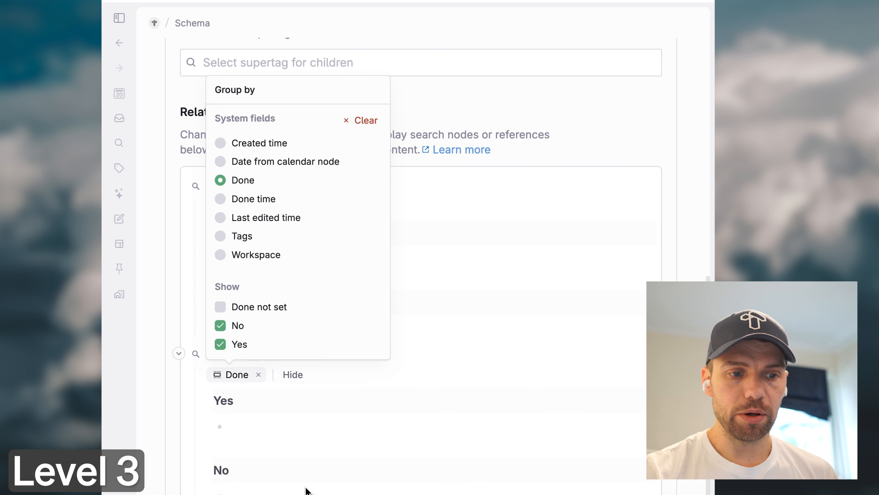
click(220, 344)
click(221, 344)
click(428, 358)
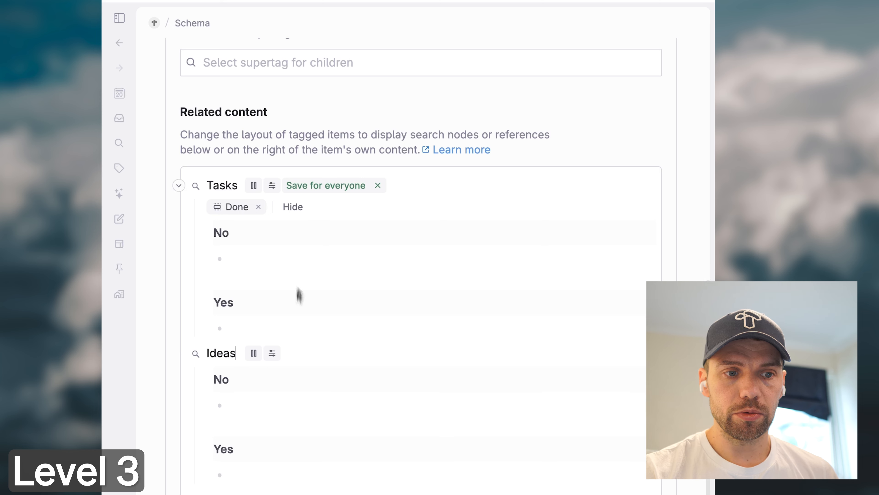
Display the Done time field on the Tasks search and hide its applied view options
click(272, 185)
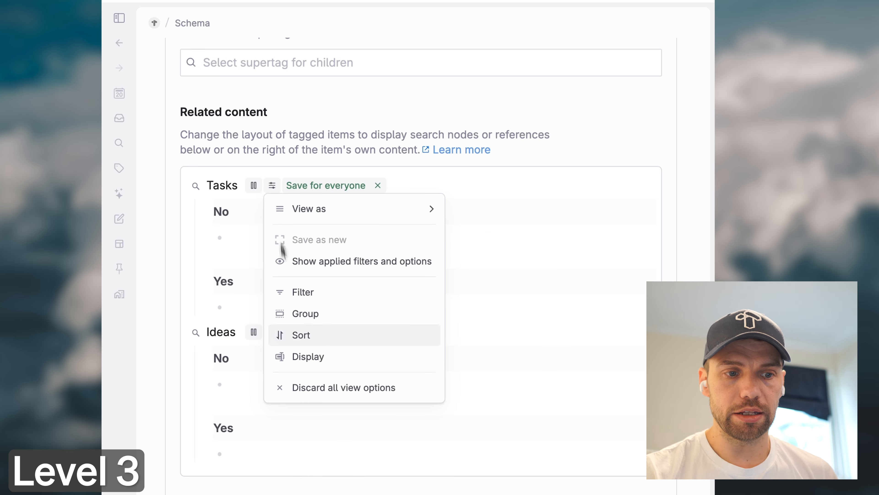
click(302, 356)
click(288, 394)
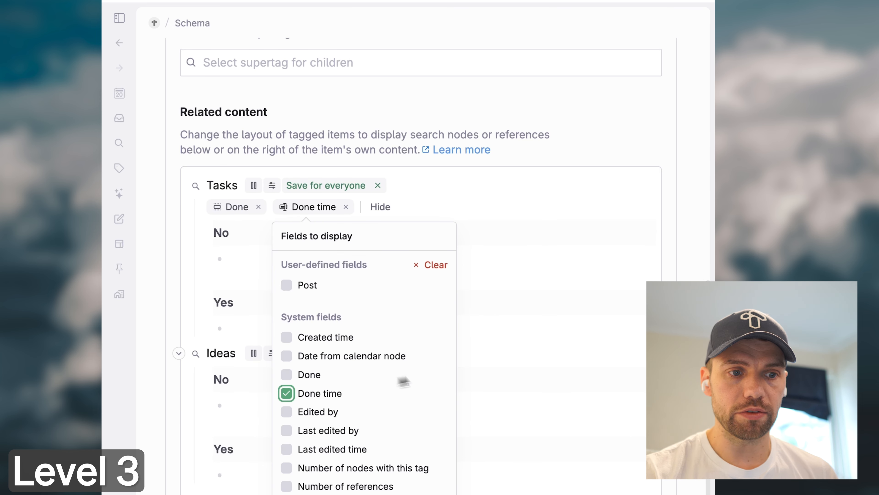
click(479, 344)
click(379, 208)
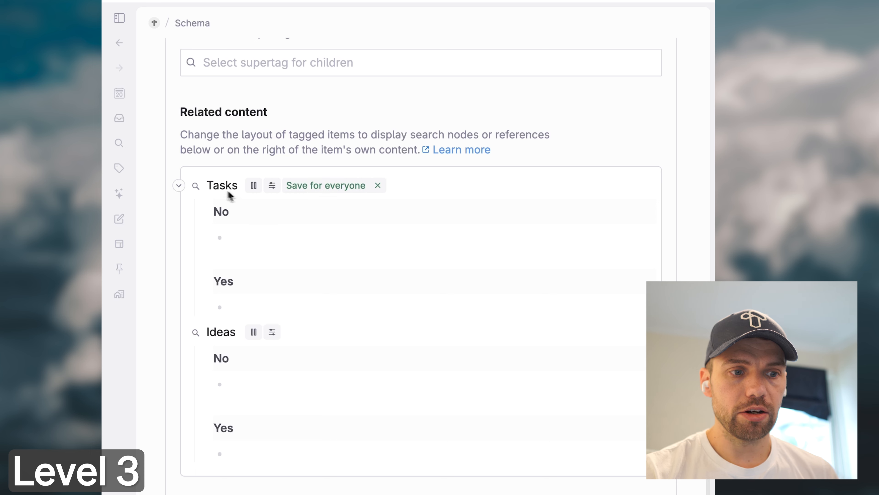
Put a check mark emoji before Tasks and a light bulb emoji before Ideas, and save the Tasks view for everyone
key(ctrl+super+space)
text(check)
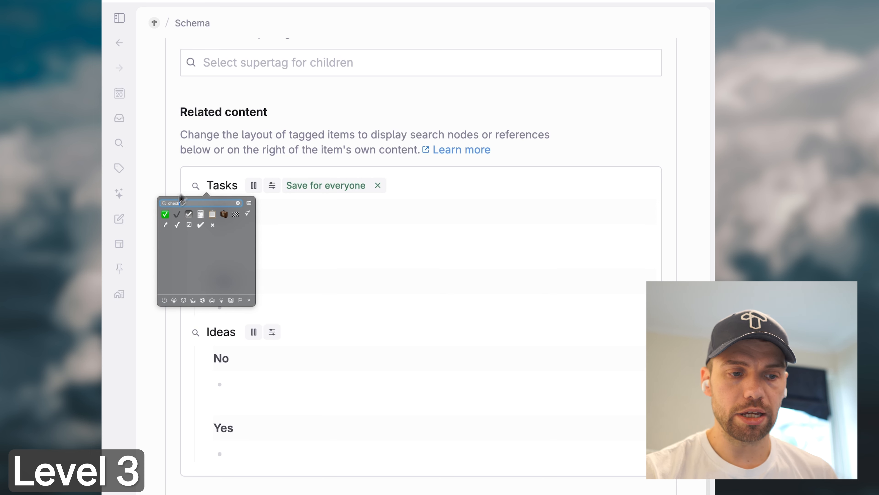
key(Return)
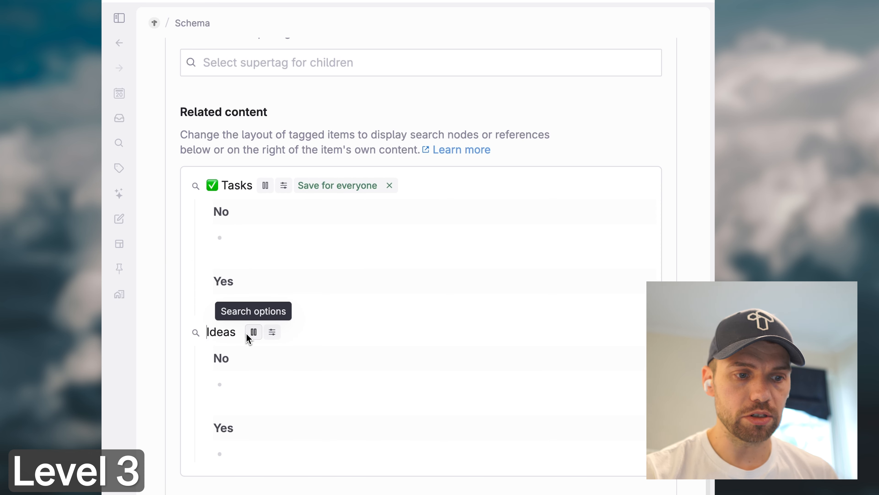
key(ctrl+super+space)
text(light)
key(Right)
key(Return)
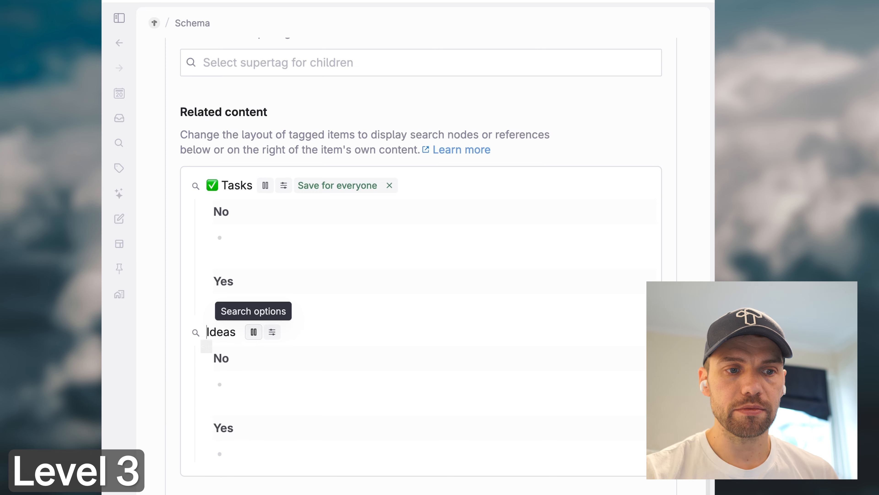
click(331, 187)
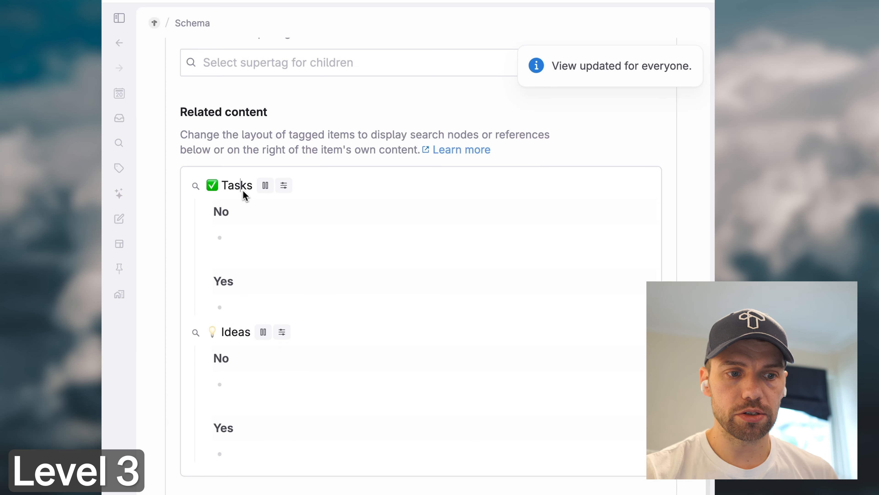
Leave the #blog configuration and open the node "Post about content creation in Tana" from the daily notes to view its related content
key(super+Up)
key(Down)
key(super+Up)
scroll(241, 191, up, 10)
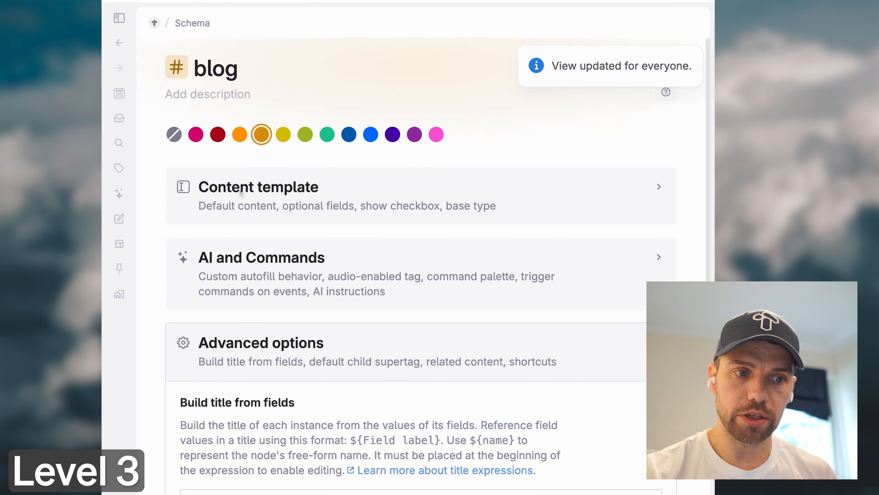
click(155, 23)
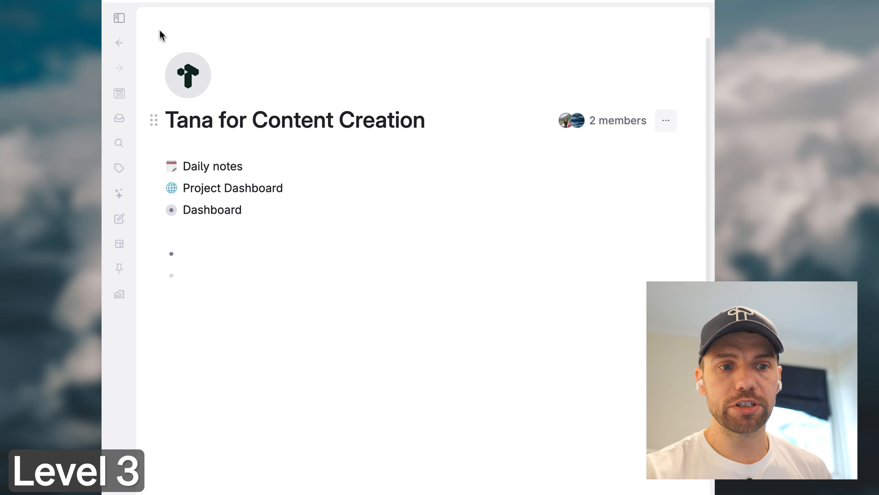
click(172, 166)
click(172, 154)
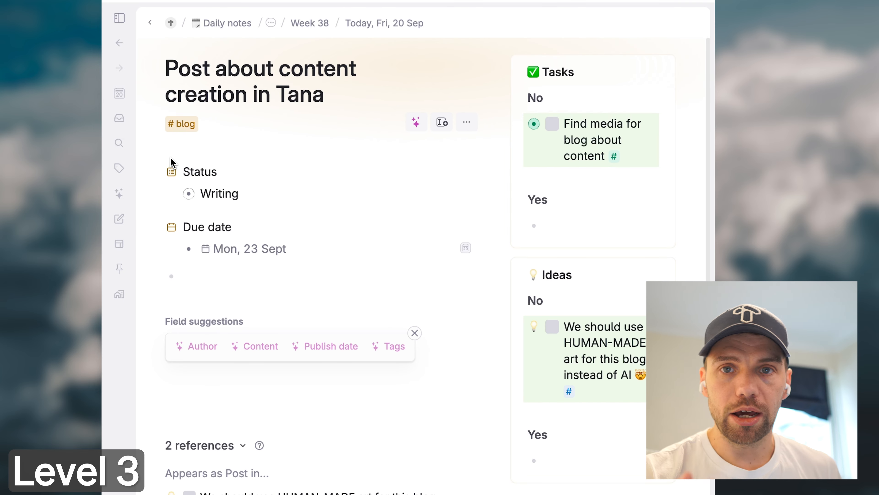
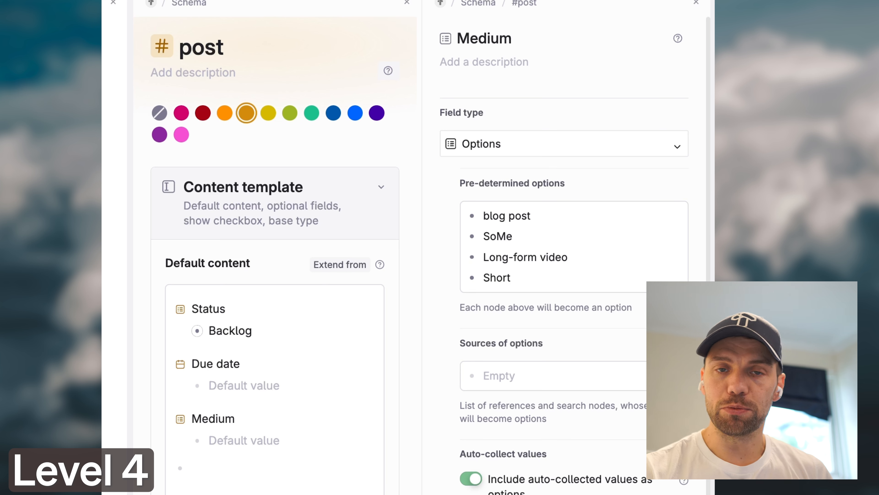
Turn off including auto-collected values as options for the #post tag's Medium field and place the cursor in the blog post option
click(470, 478)
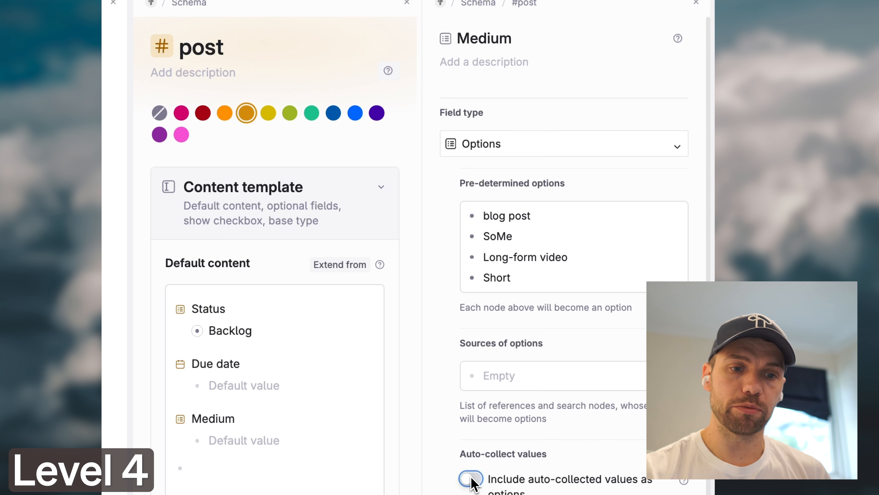
click(489, 215)
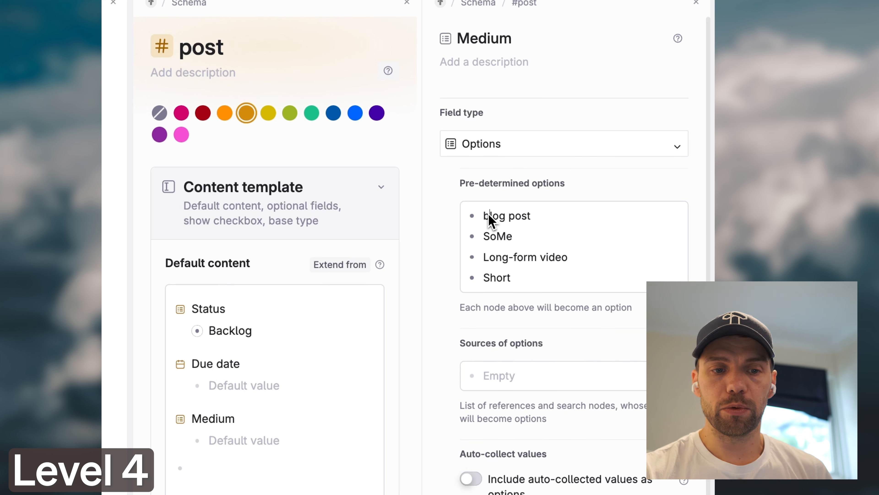
Capitalise the Medium option as Blog post and give it a memo emoji icon
text(B)
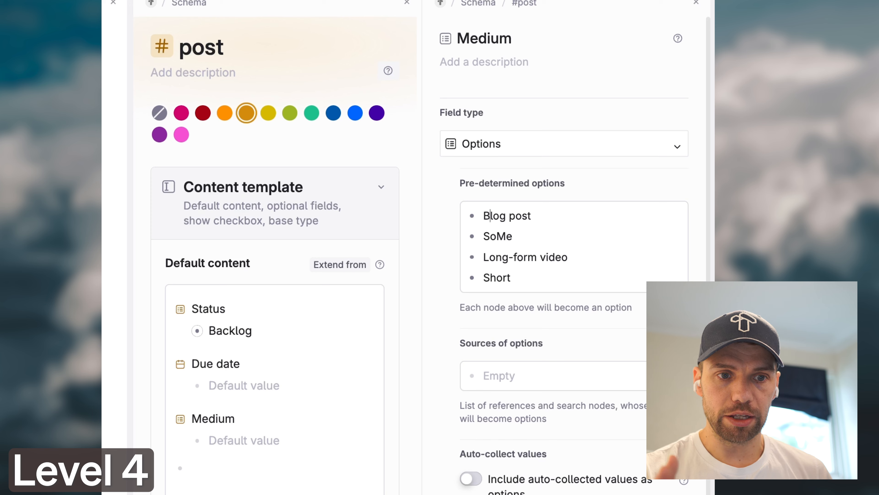
click(472, 215)
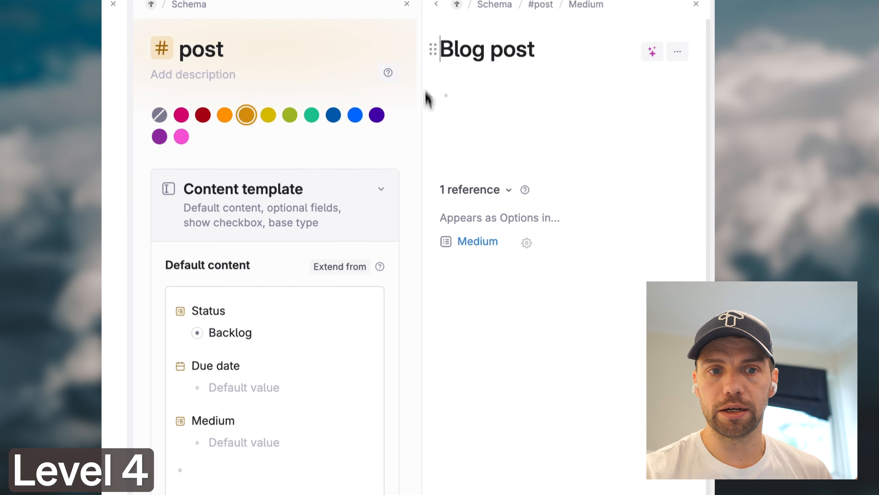
click(457, 45)
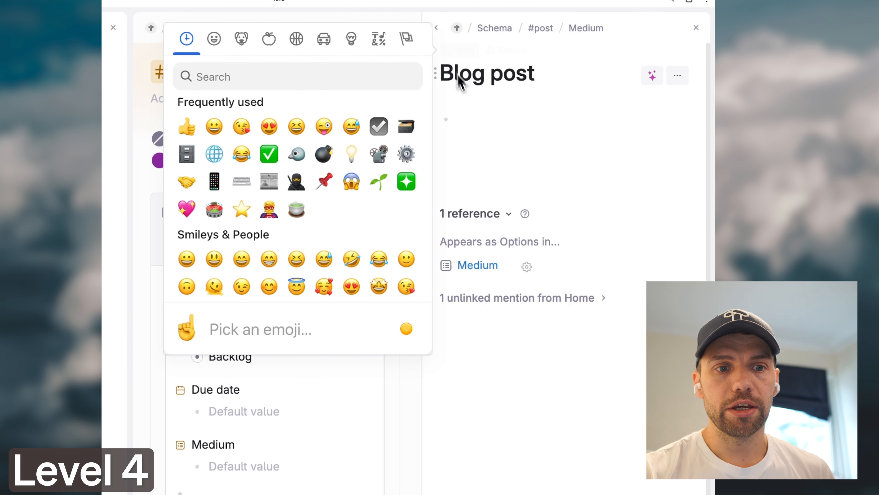
click(439, 33)
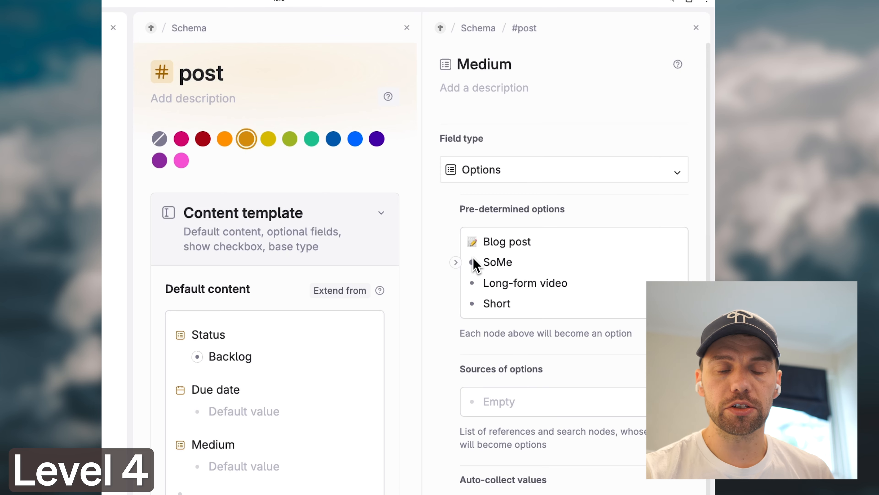
Give the SoMe option of the Medium field a mobile phone emoji icon
click(472, 262)
click(450, 50)
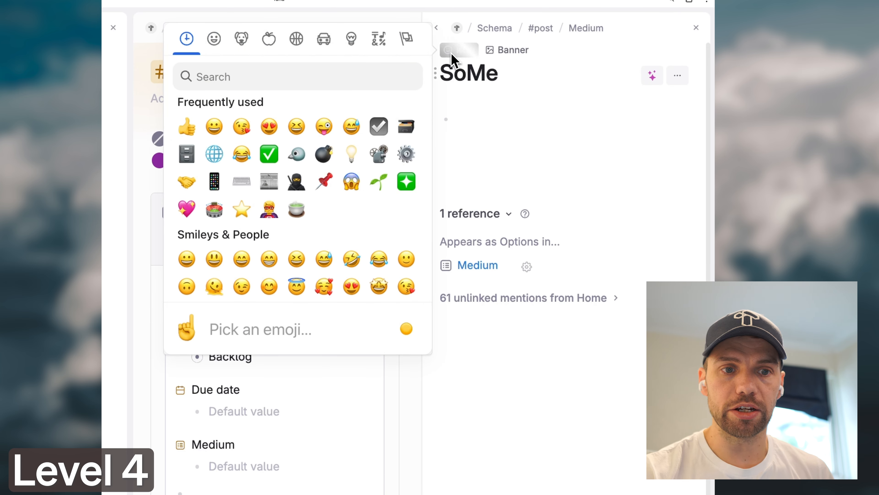
click(437, 30)
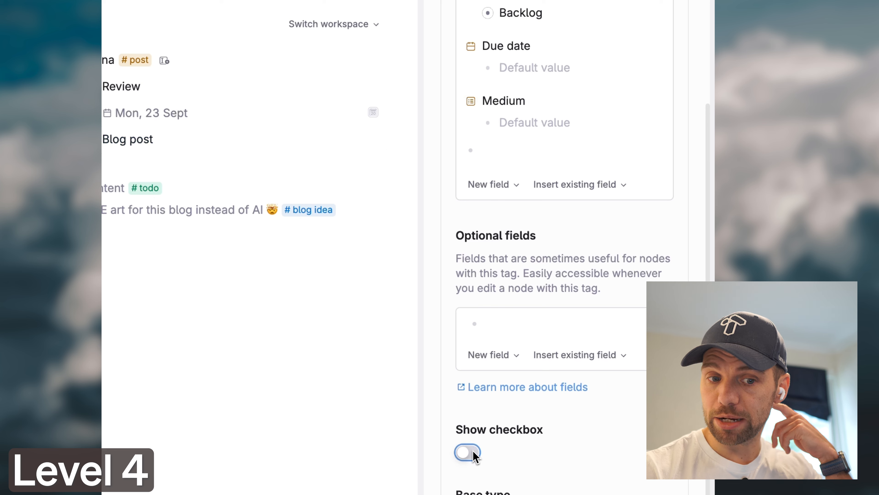
Show a checkbox on #post nodes and enable mapping of the checkbox state to a field value
click(471, 454)
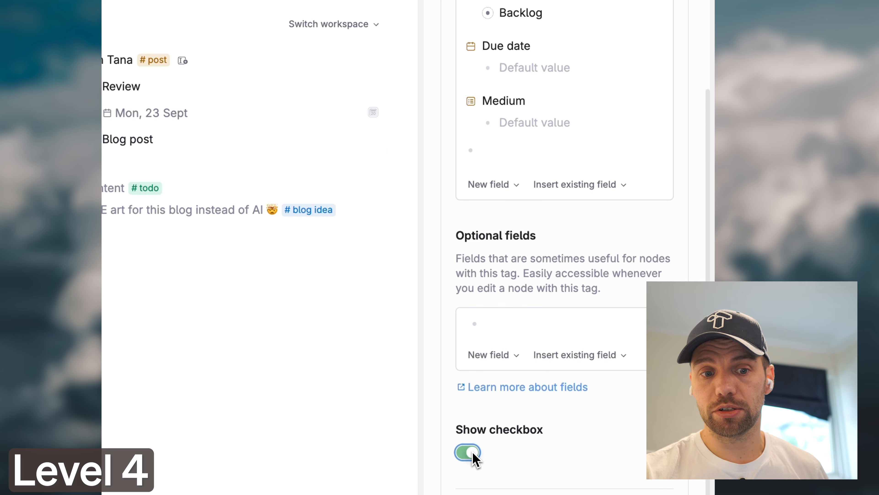
scroll(502, 456, down, 3)
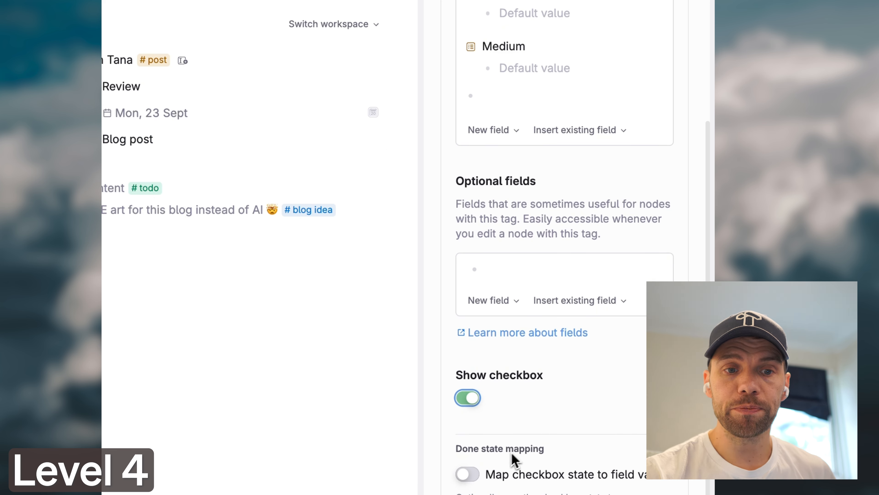
click(468, 475)
Map the checked state of #post to the Status value Publish
scroll(470, 481, up, 9)
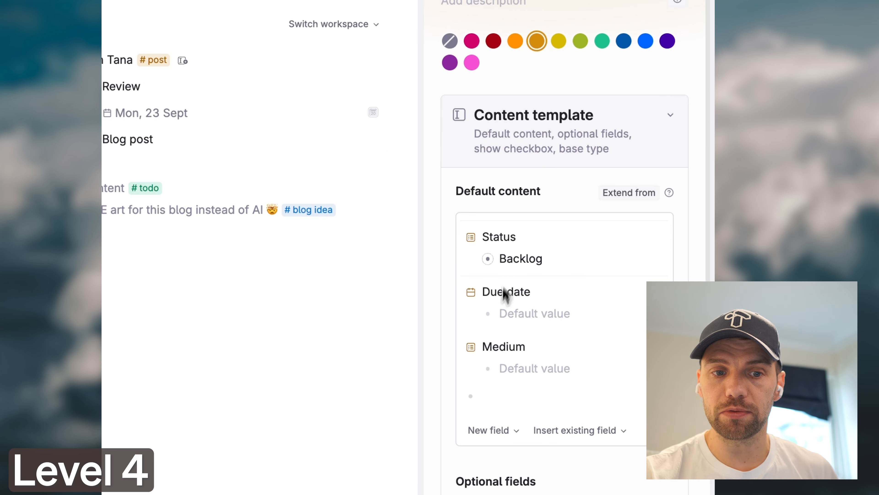
scroll(510, 243, down, 10)
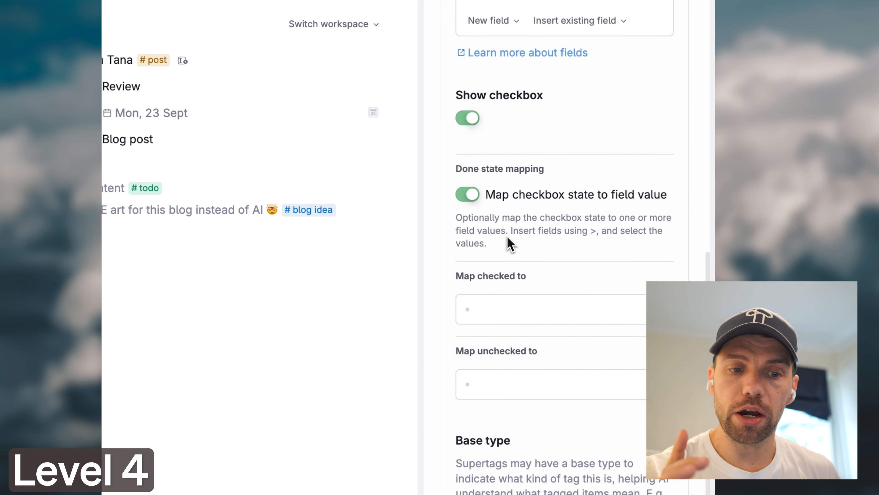
text(>)
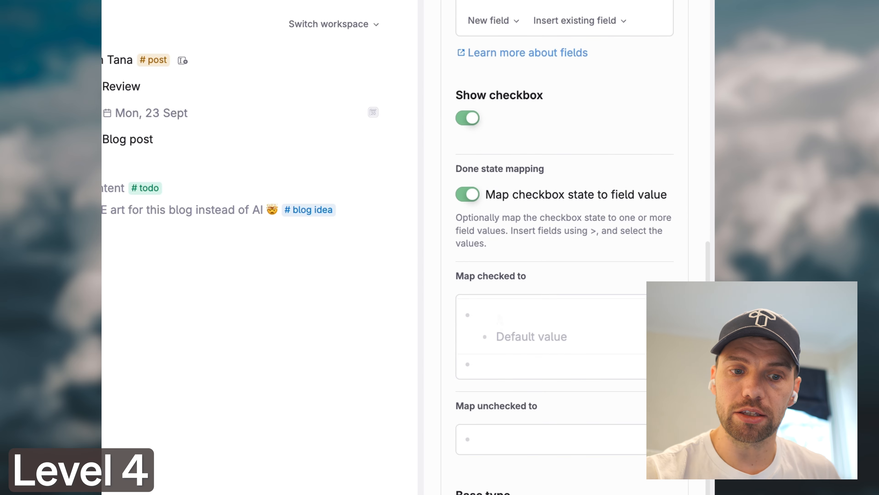
click(510, 336)
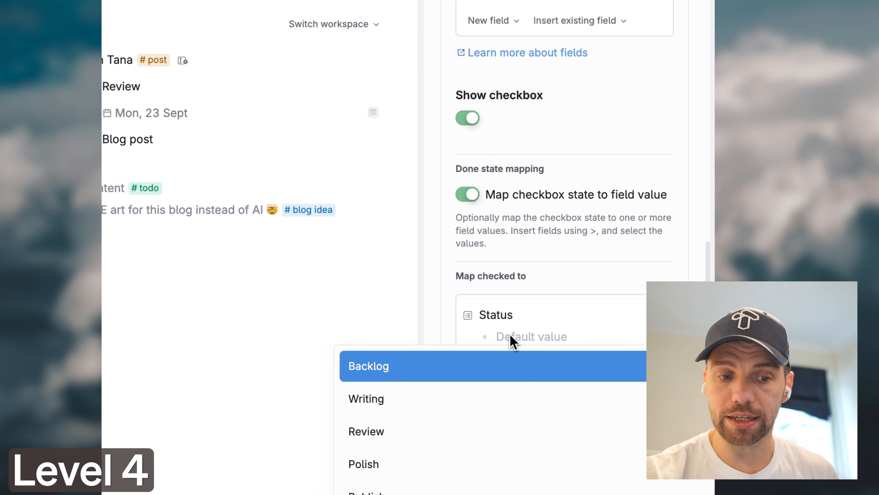
click(367, 491)
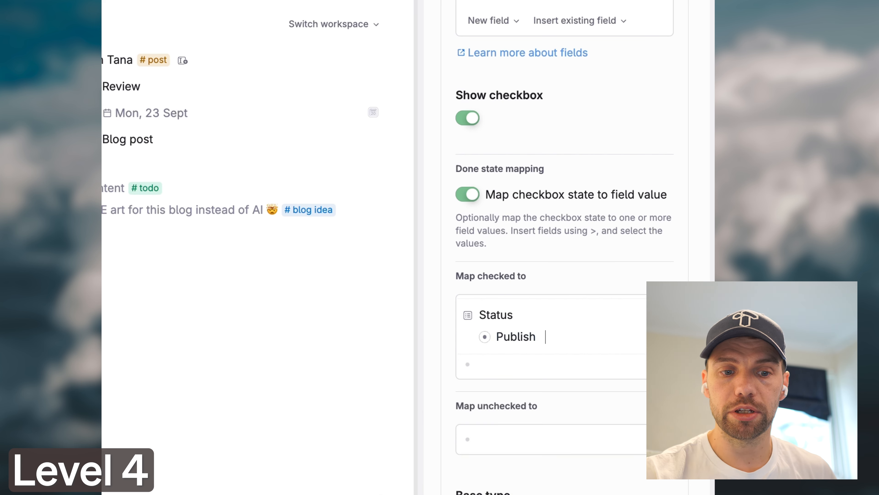
Map the unchecked state of #post to the Status value Backlog
scroll(521, 417, down, 1)
click(516, 419)
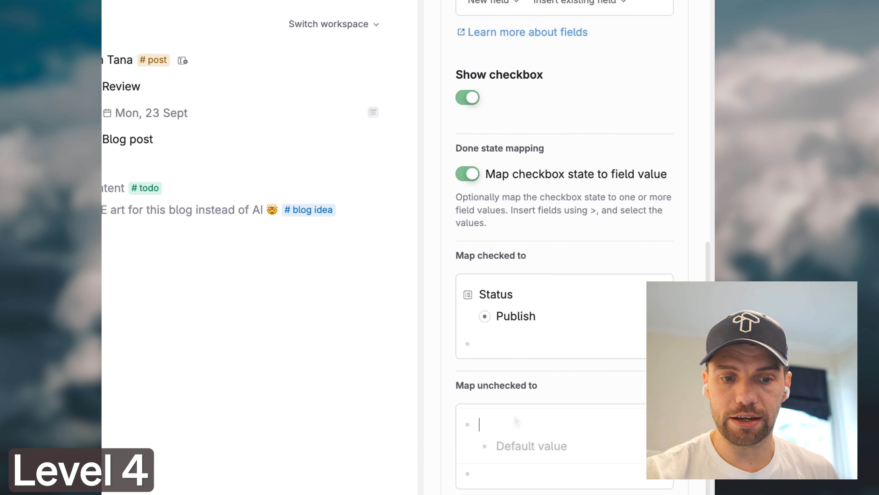
click(524, 445)
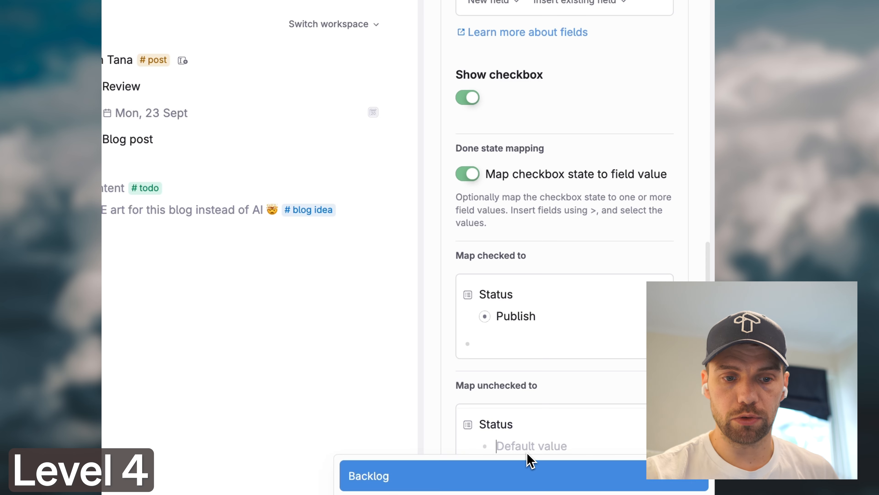
click(387, 476)
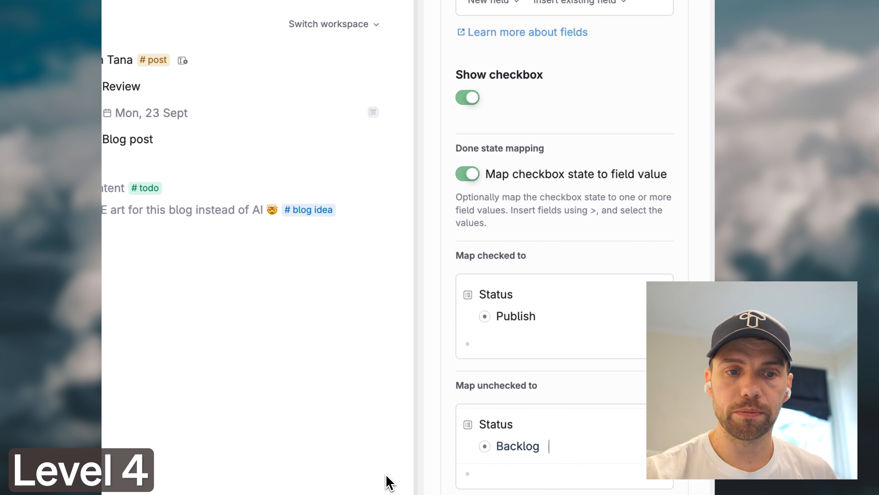
Close the #post configuration and open the #post tag page from the daily note
scroll(575, 378, up, 15)
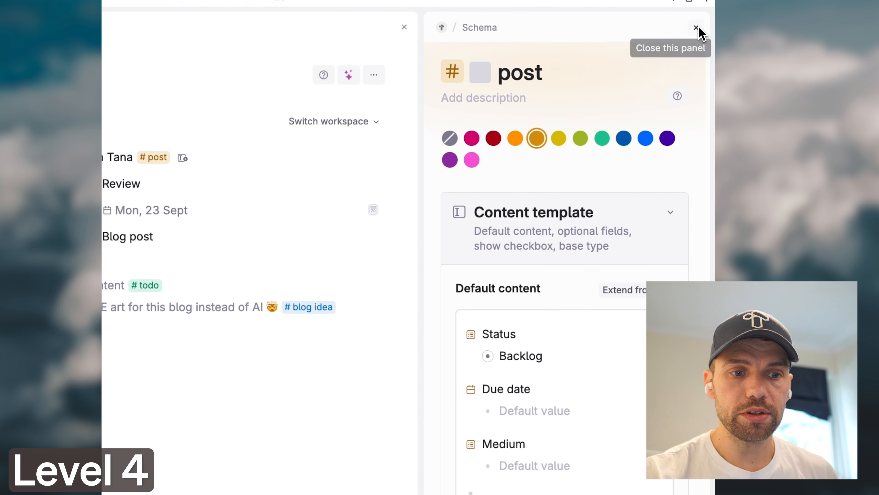
click(697, 28)
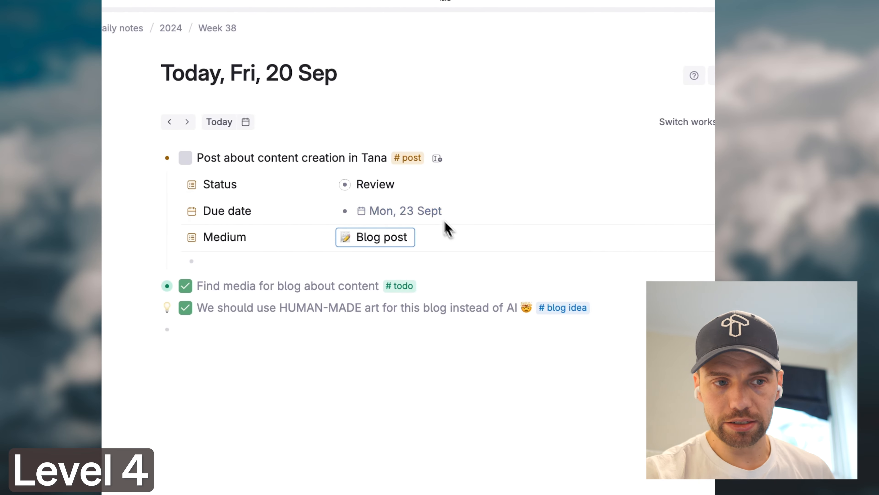
click(412, 158)
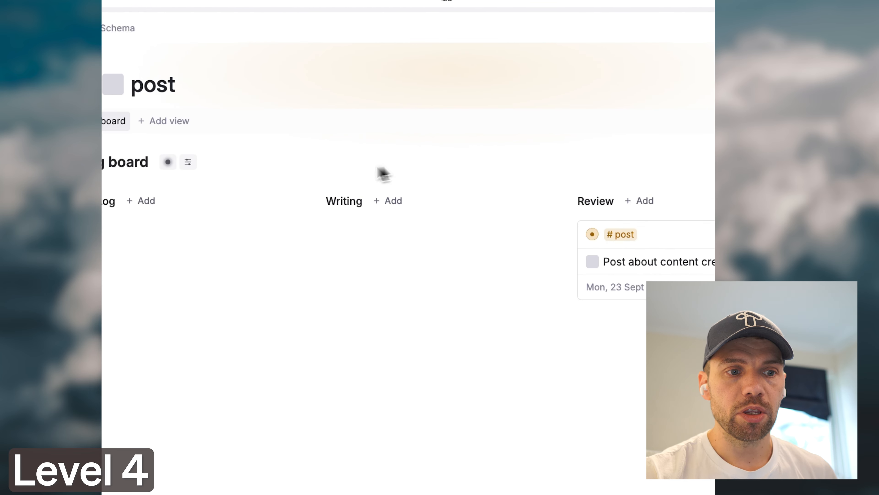
Restrict the Blog board search to #post nodes with Medium set to Blog post, and save it for everyone
click(243, 162)
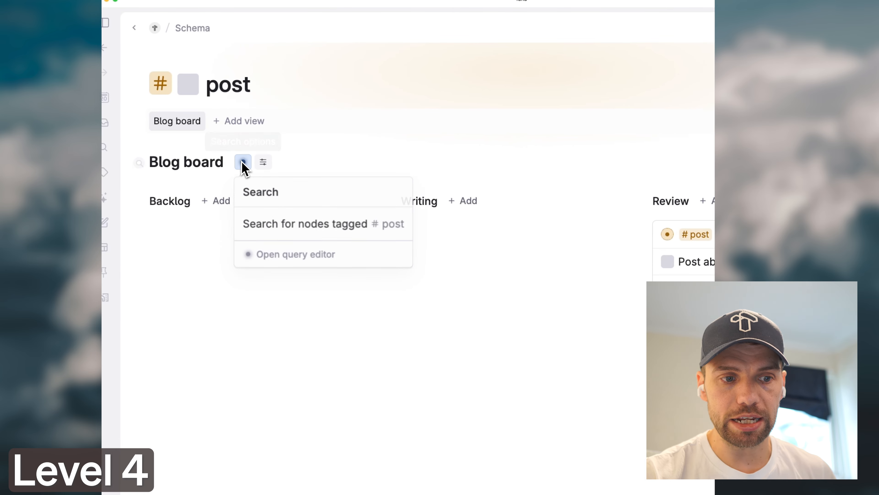
click(270, 254)
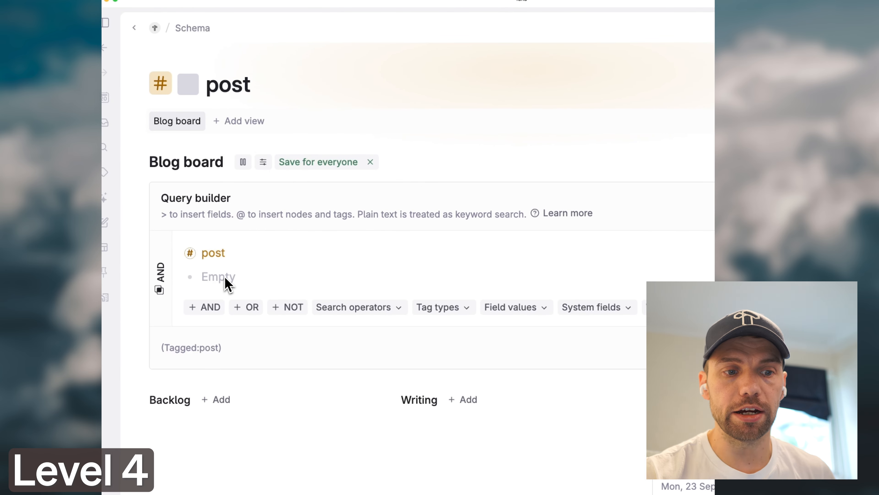
text(>Med)
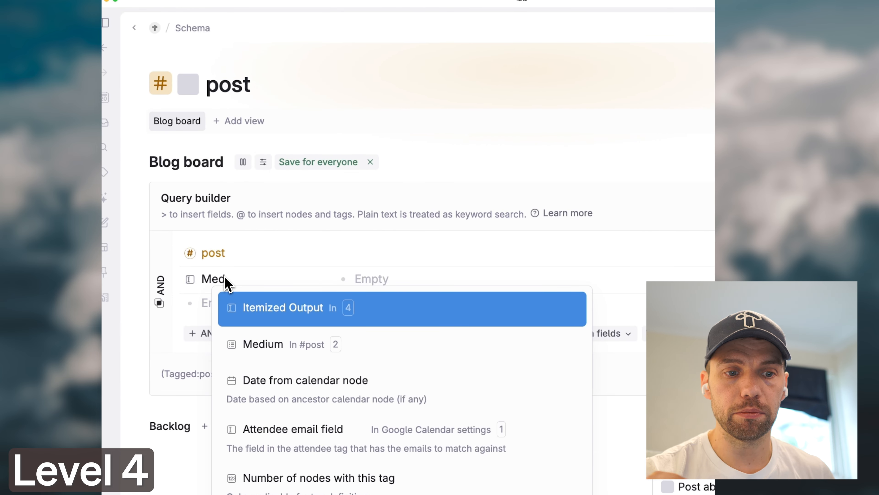
click(257, 346)
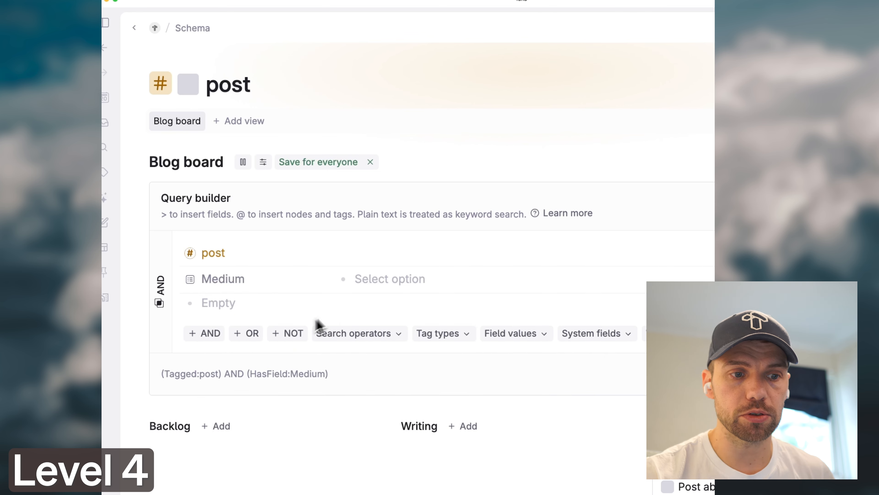
click(371, 285)
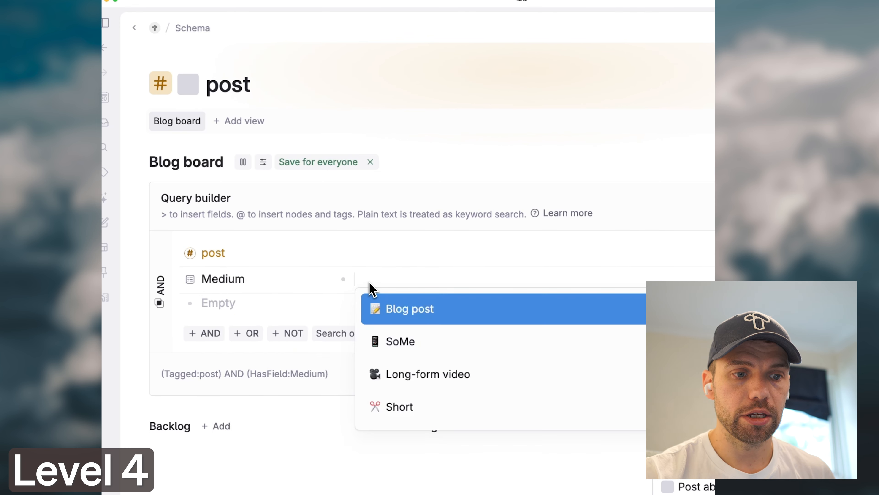
click(411, 310)
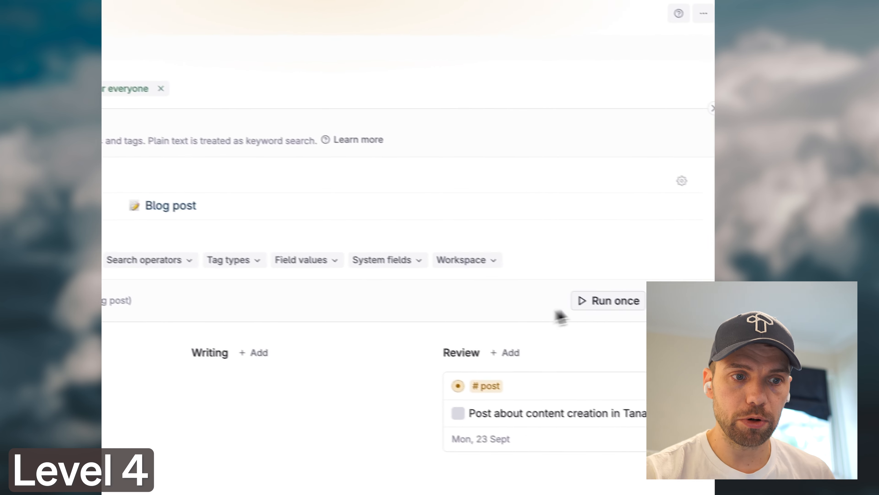
click(660, 300)
click(304, 166)
Duplicate the Blog board view on the #post page
click(234, 161)
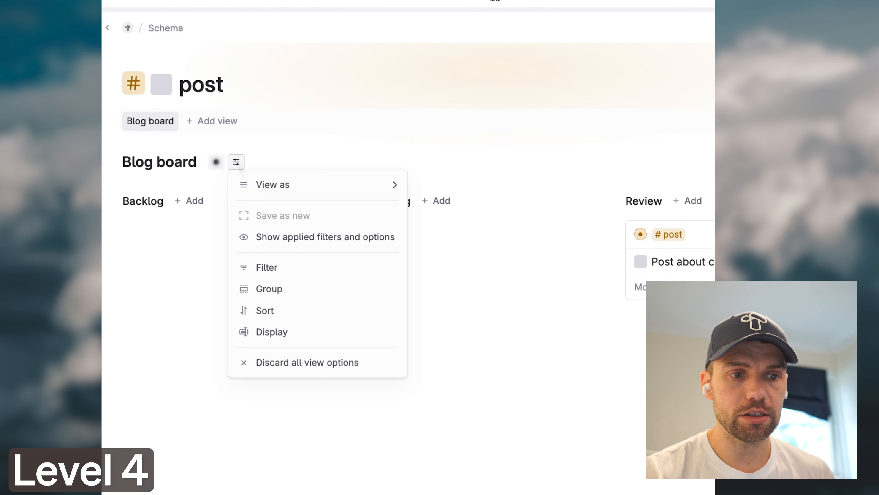
key(super+k)
text(c)
key(BackSpace)
text(dupl)
key(Return)
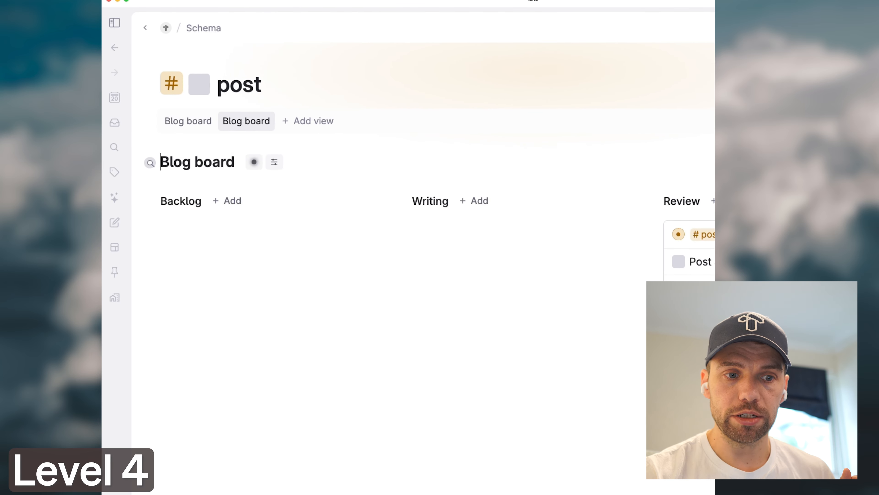
Change the duplicated board's Medium query condition to SoMe and save it for everyone
mouse_move(253, 161)
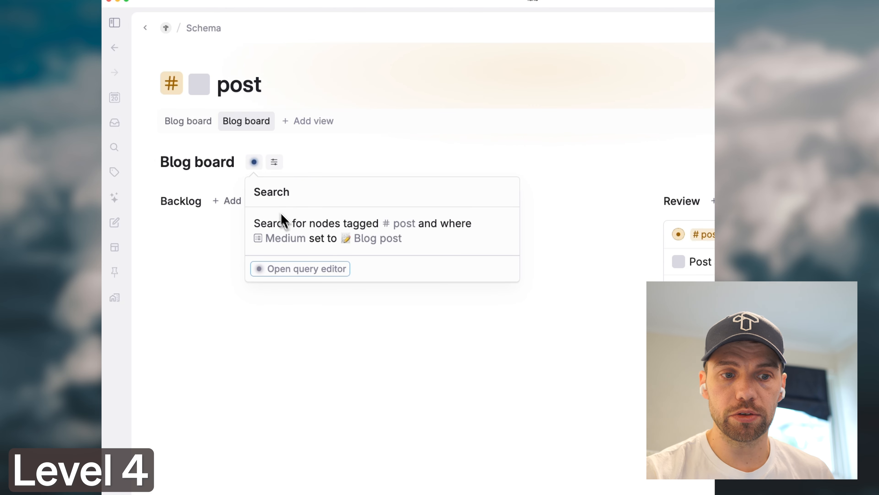
click(307, 275)
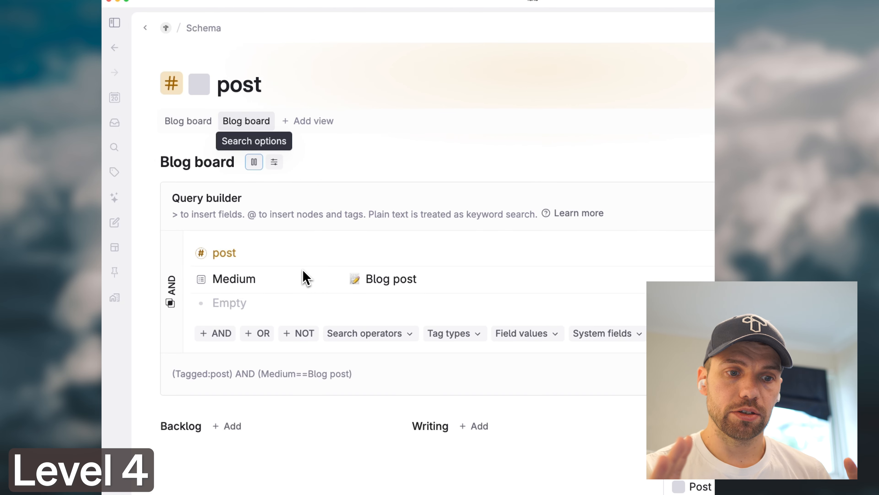
click(395, 281)
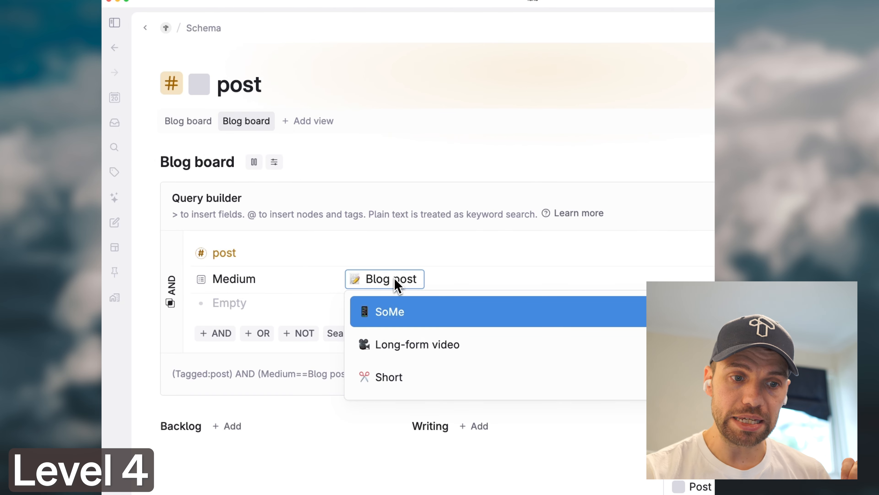
click(395, 319)
click(329, 162)
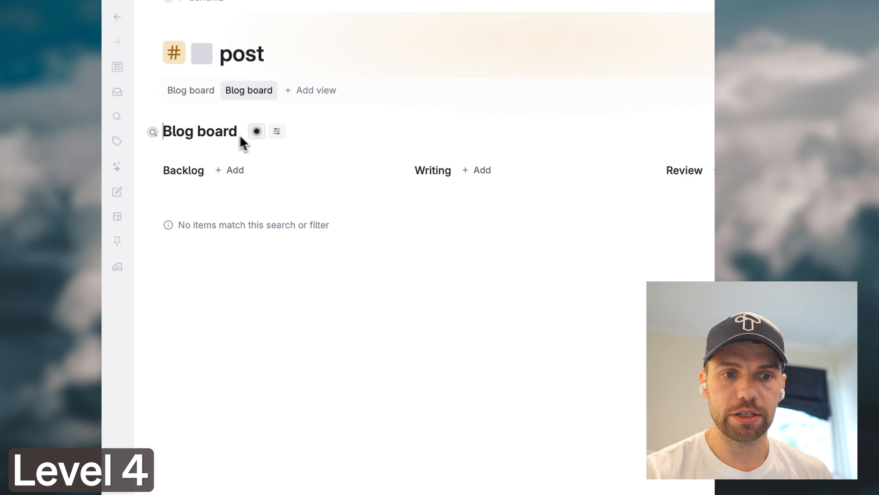
Switch the duplicated Blog board to a table view
click(276, 130)
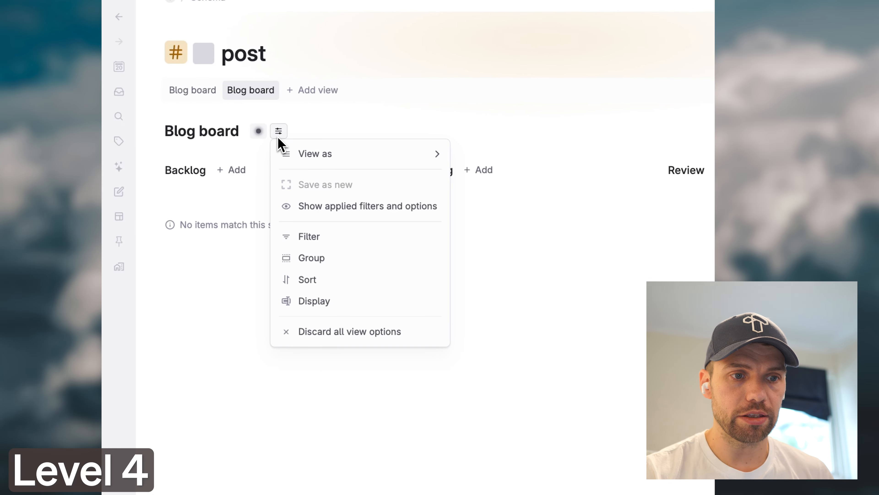
mouse_move(319, 157)
click(491, 175)
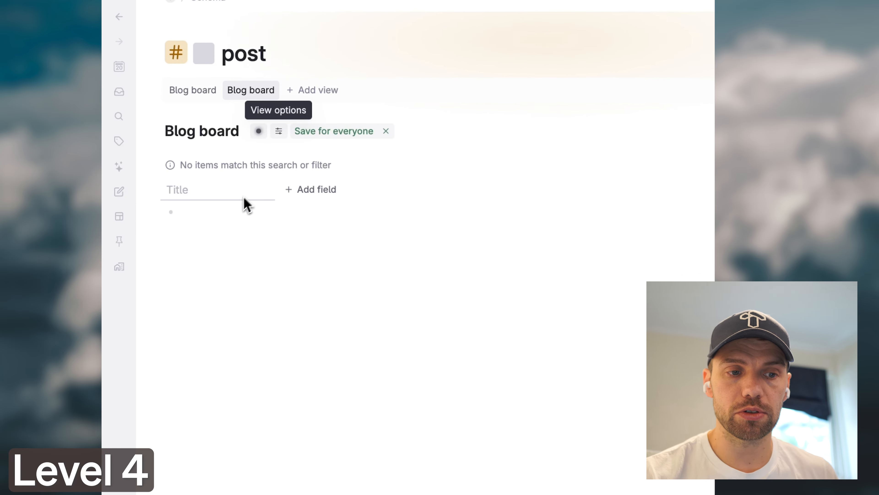
Add a post titled "Tweet about cats in space" to the duplicated board's table
click(224, 222)
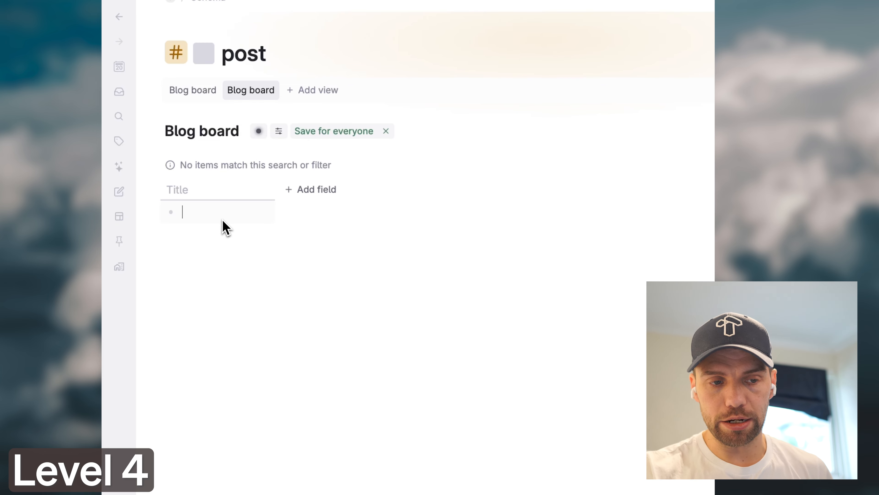
text(Tweet a)
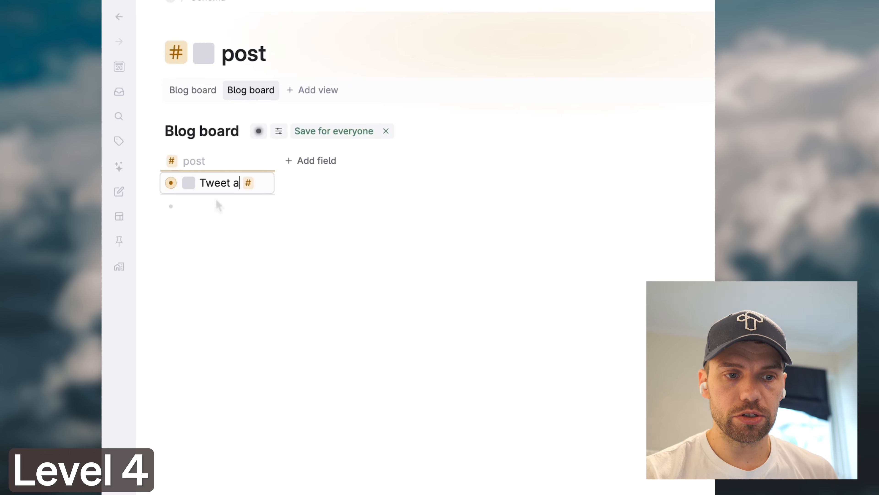
text(bout)
key(BackSpace)
text(out cast)
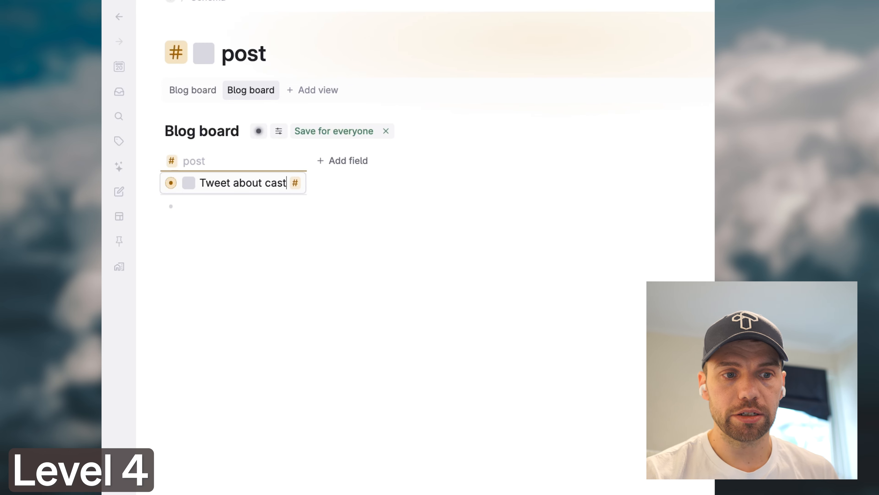
key(BackSpace)
key(BackSpace)
text(ts in space)
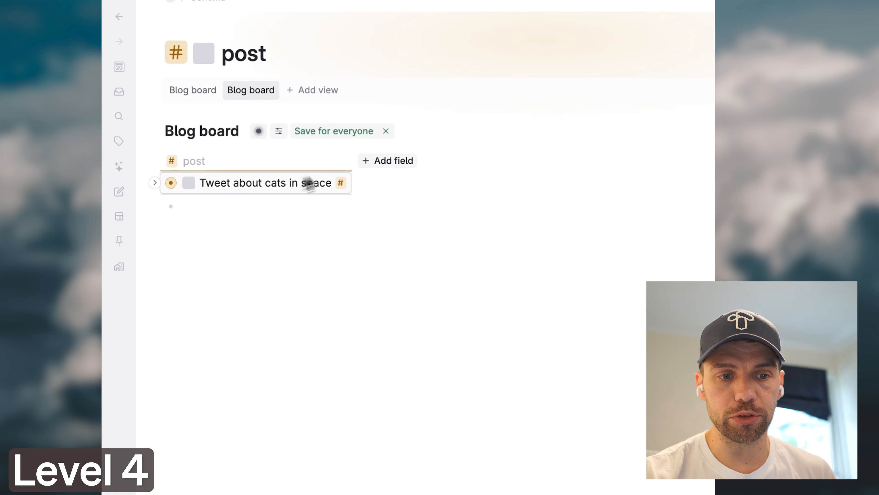
Add the suggested Content field to the post table and save the view for everyone
click(381, 162)
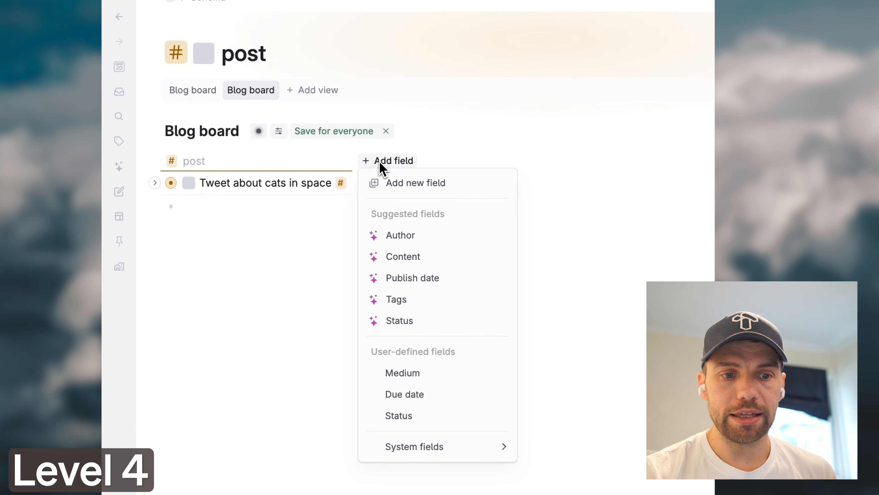
click(409, 256)
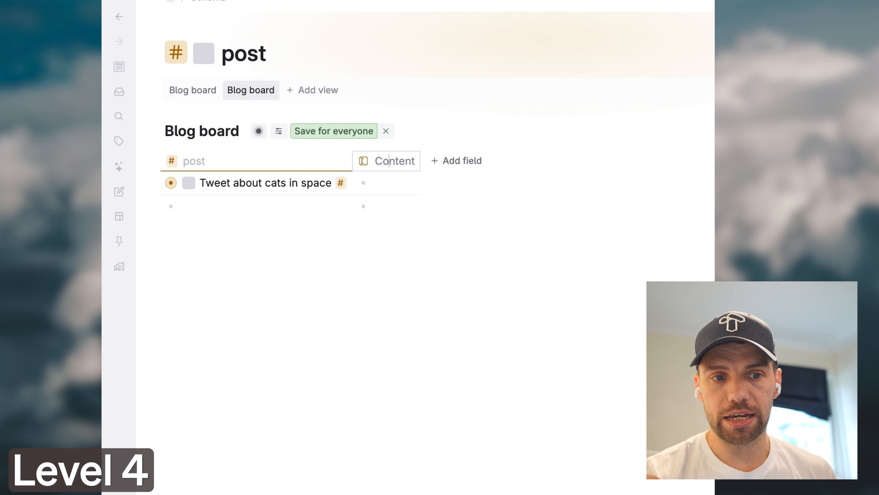
click(353, 135)
Add the existing Due date and Status fields as columns in the post table
click(450, 162)
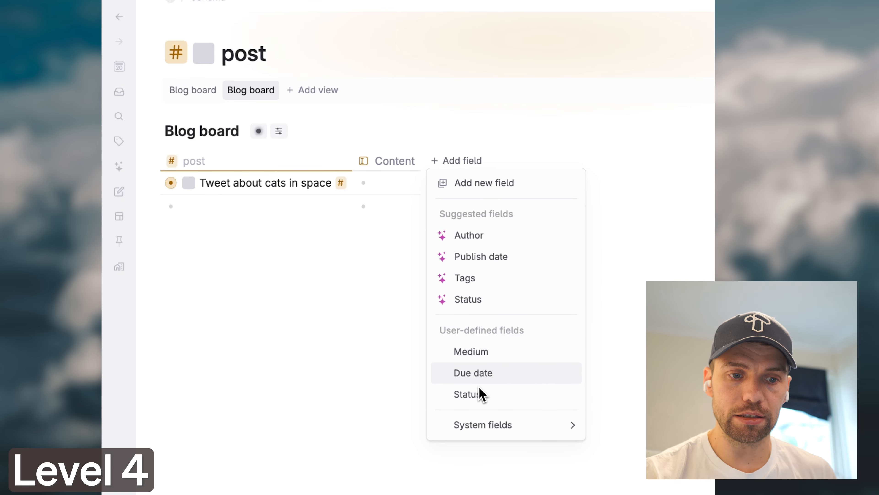
click(480, 375)
scroll(426, 175, right, 5)
click(422, 160)
click(407, 369)
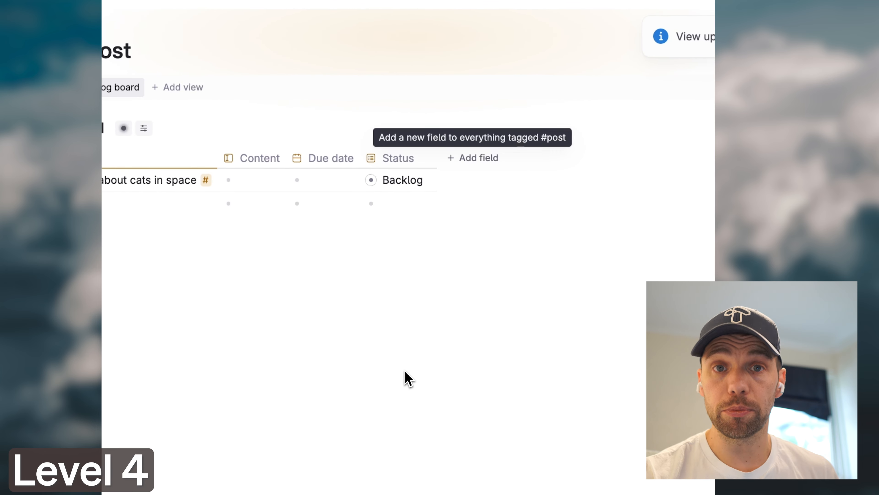
click(394, 246)
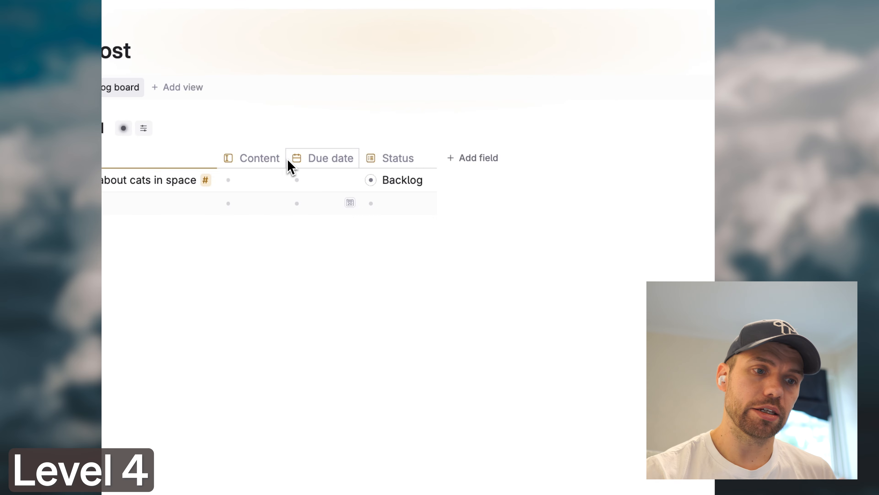
Set the cats tweet's due date to tomorrow and fill its widened Content cell with text about cats in space
drag(287, 163, 454, 177)
click(484, 180)
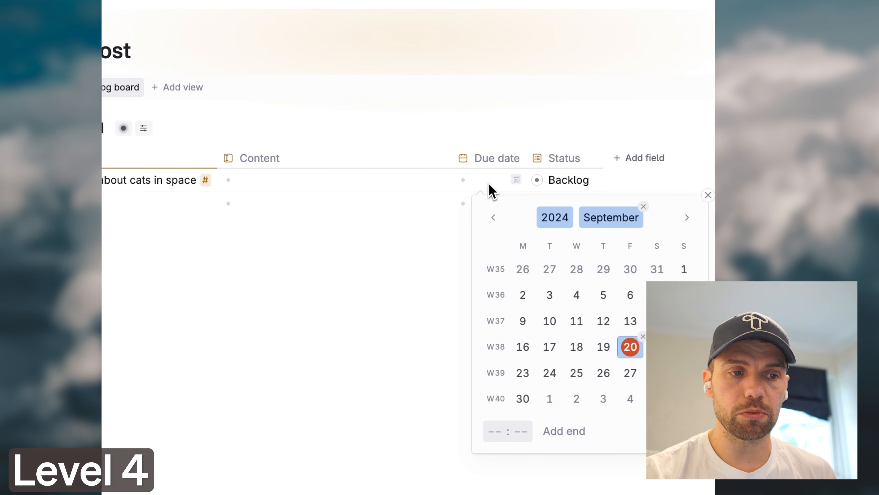
click(568, 302)
click(588, 384)
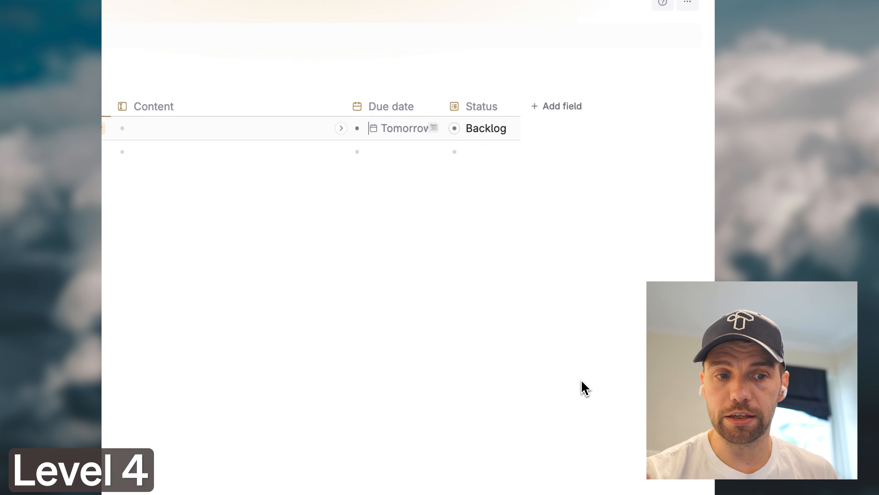
click(363, 202)
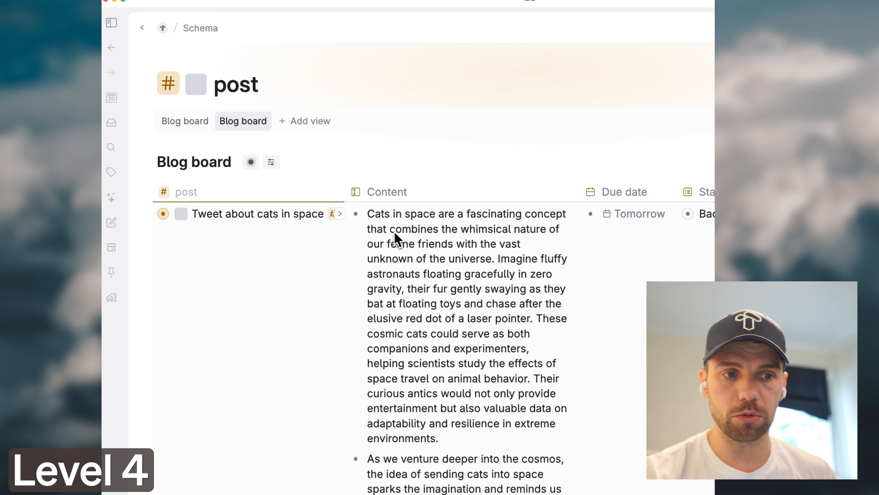
Rename the duplicated Blog board table view as "SoMe table"
double_click(176, 166)
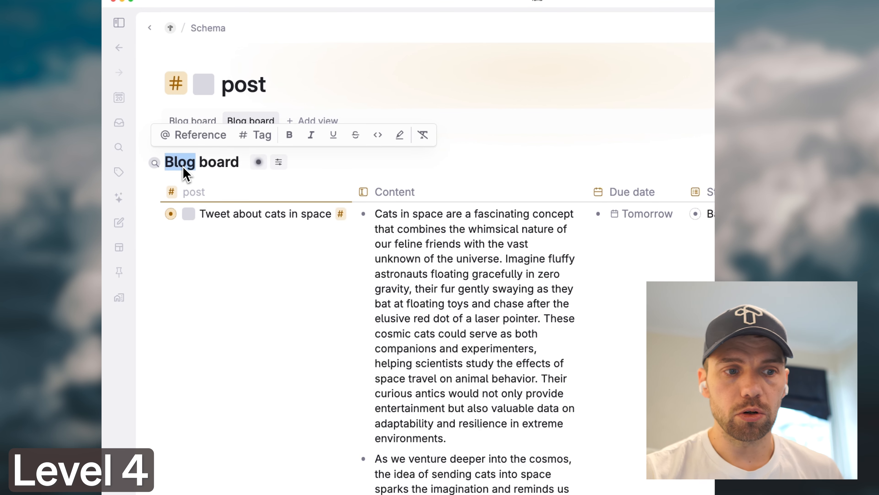
text(SoMe)
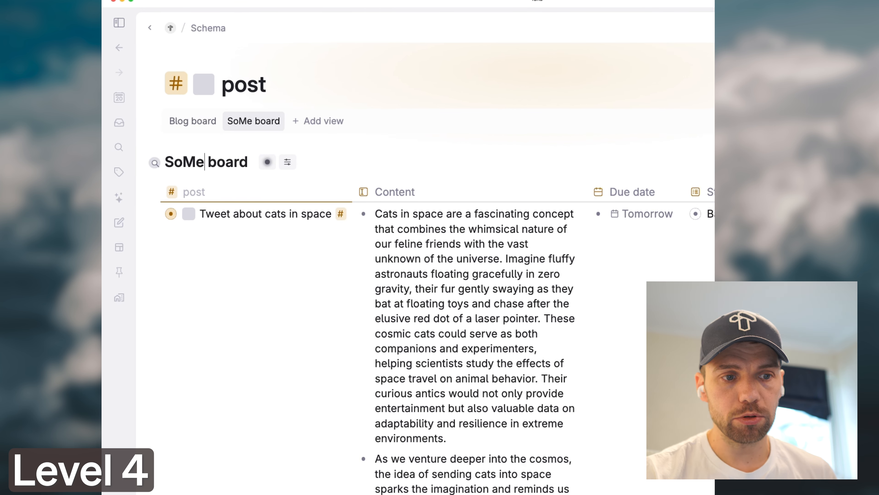
double_click(235, 167)
text(table)
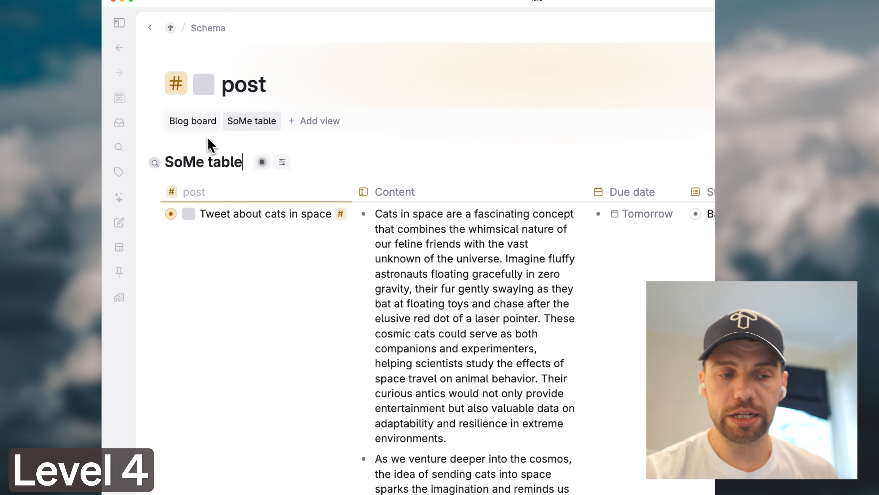
Duplicate the Blog board view and rename the copy "Video board"
click(201, 128)
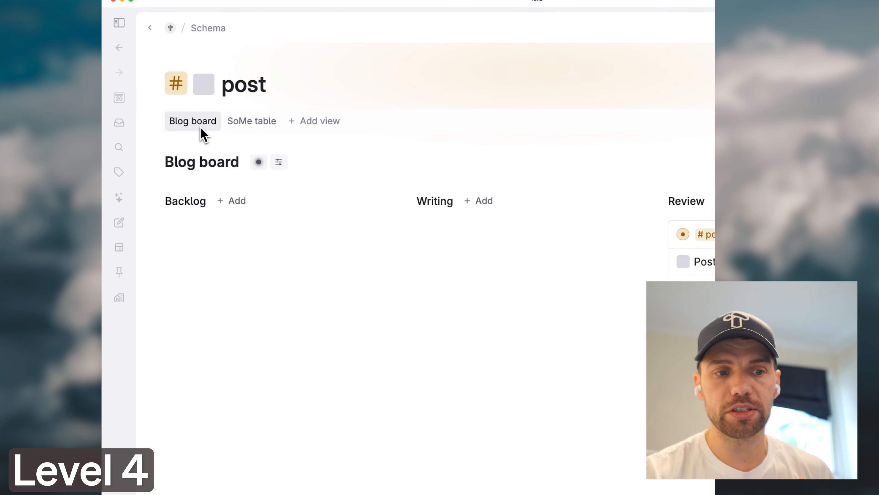
key(super+k)
text(dupl)
key(Return)
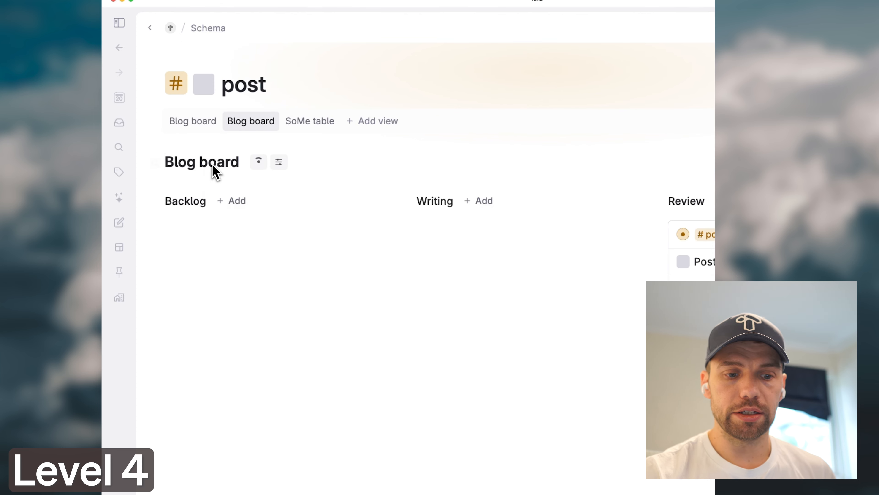
double_click(181, 161)
text(Video)
Change the Video board query to Medium Long-form video or Short, nested under an OR clause, and save it for everyone
key(Return)
text(or)
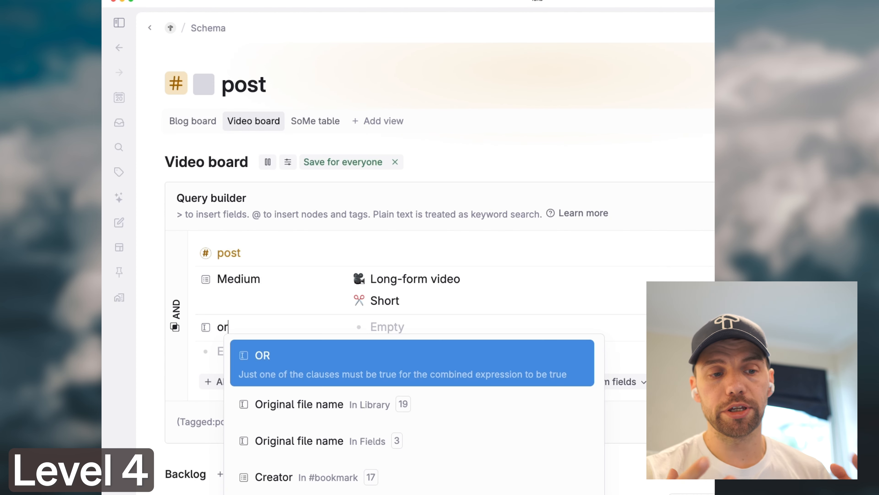
key(Return)
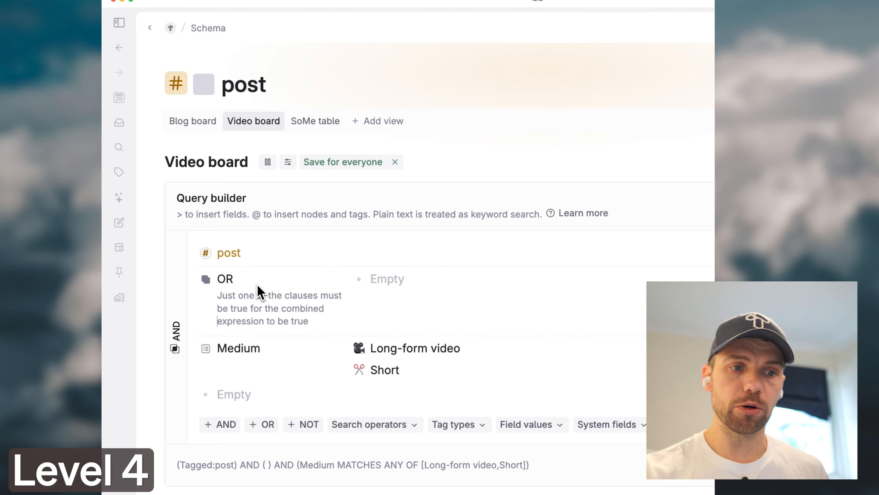
key(Down)
key(Tab)
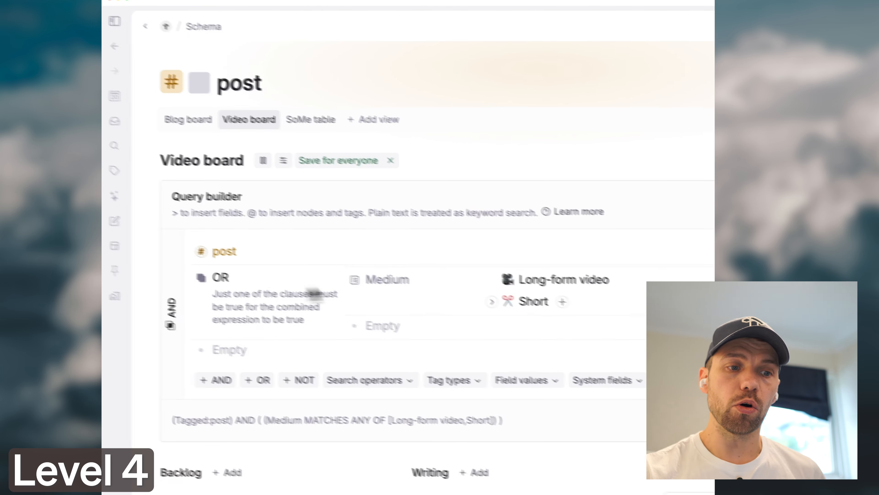
click(630, 336)
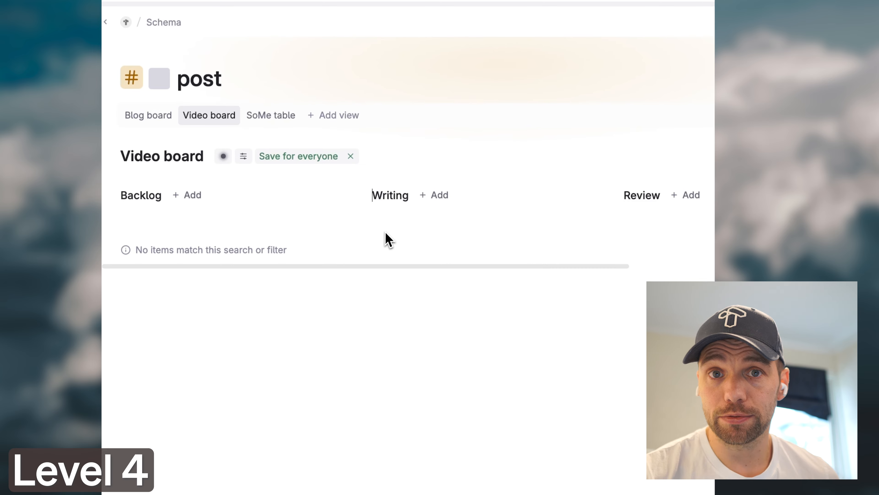
Create a quick-add #post node with Medium set to Long-form video and Content "A video about space-faring rodents"
key(super+e)
text(# post)
key(Return)
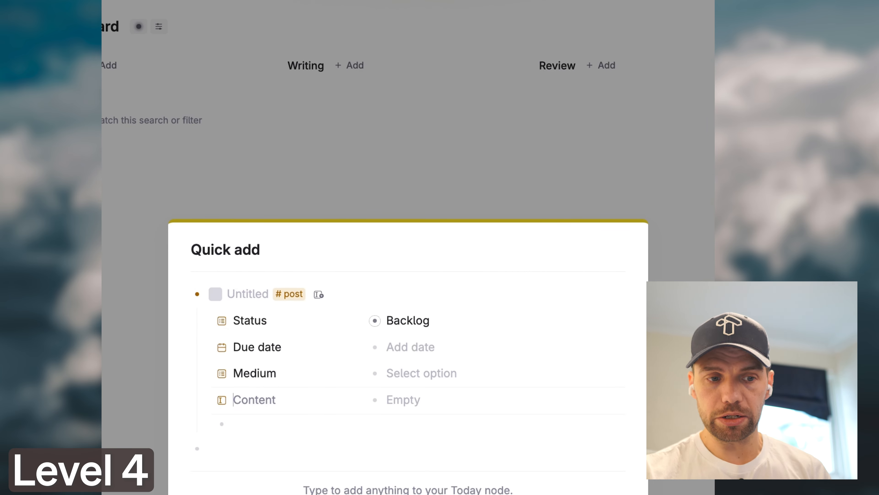
key(Up)
key(Up)
key(Right)
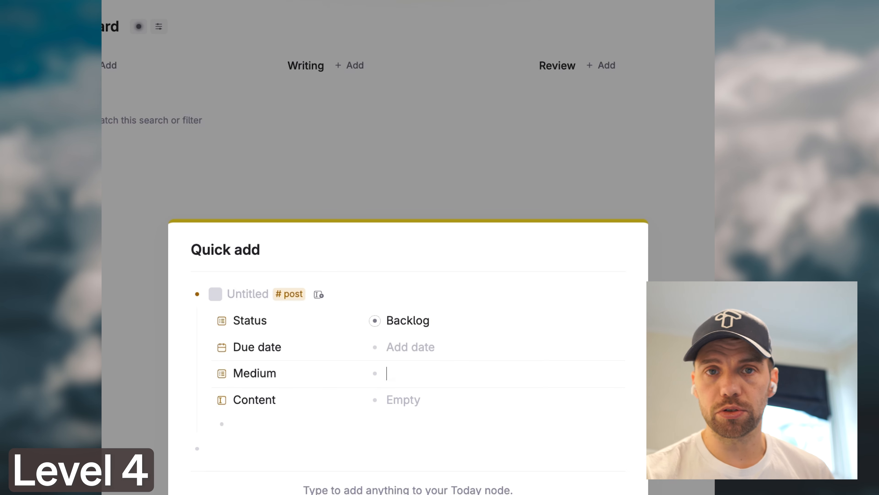
key(space)
key(Down)
key(Down)
key(Return)
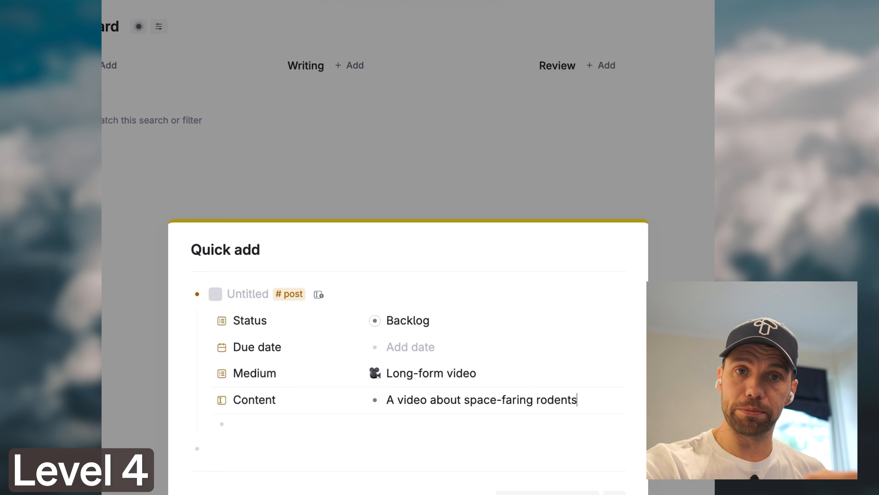
Submit the quick-add post with the title "Rats in space" and move its card to the Writing column
click(241, 302)
text(Rats in space)
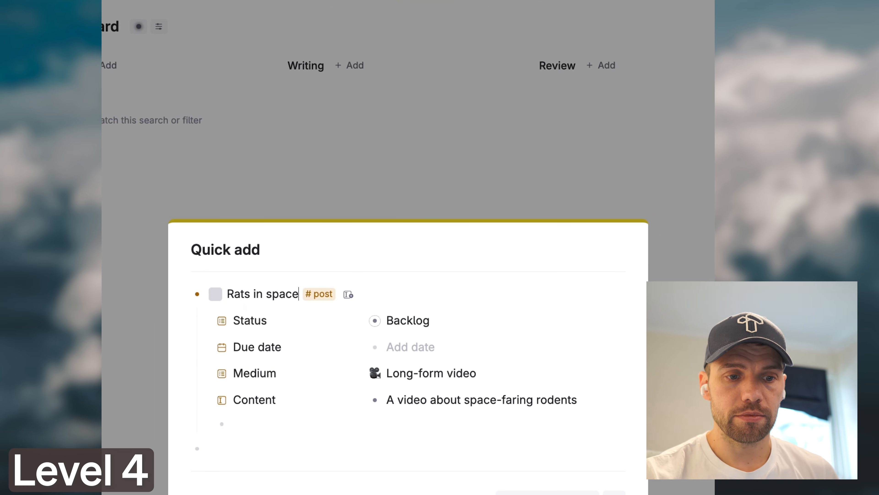
key(super+Return)
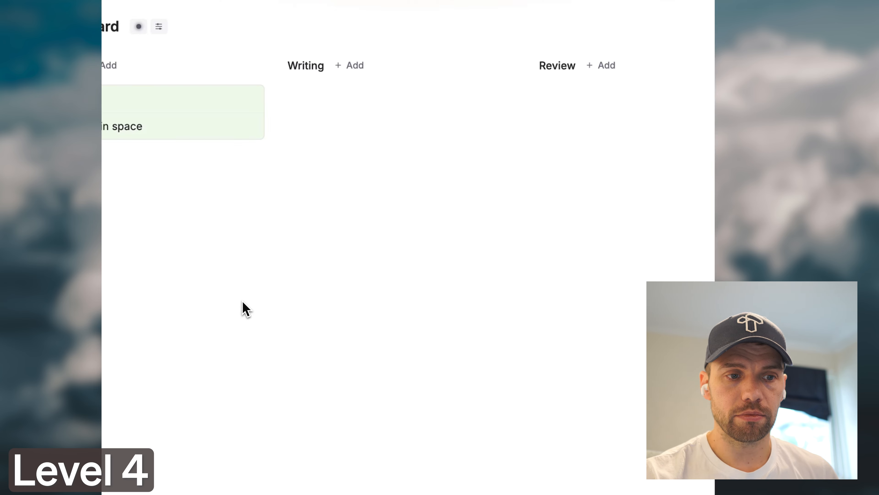
drag(257, 248, 457, 246)
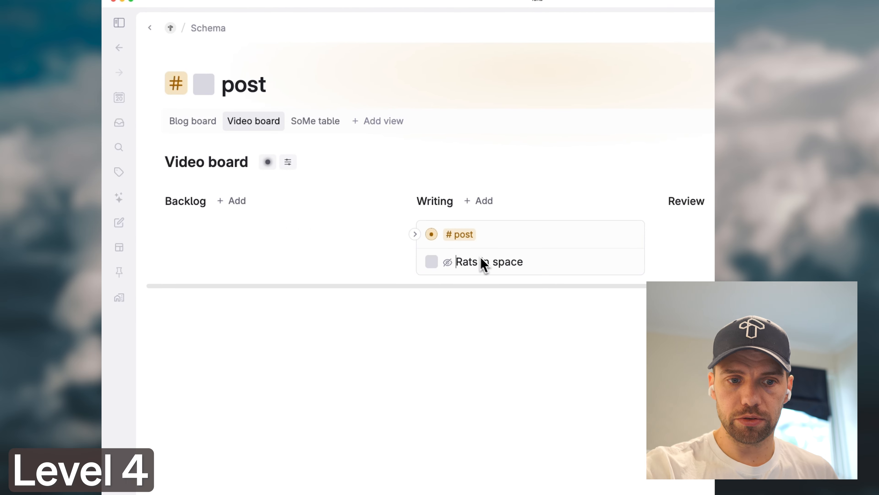
Display the Due date and Content fields on the Video board's cards
click(287, 162)
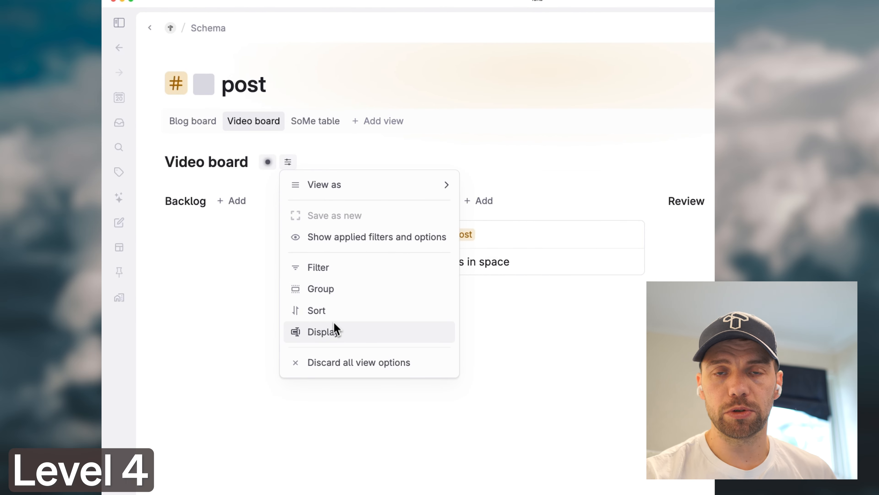
click(336, 331)
click(348, 266)
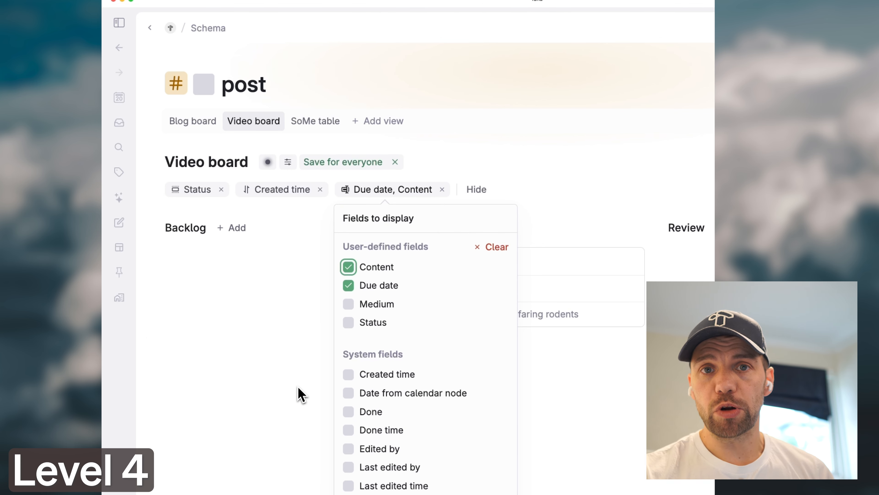
click(301, 396)
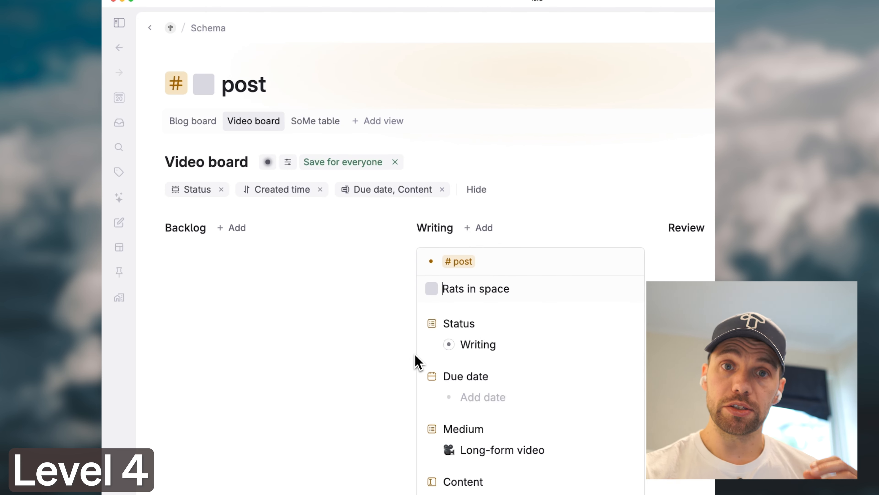
Set the due date of the Rats in space post to Friday, 27 September 2024
click(485, 397)
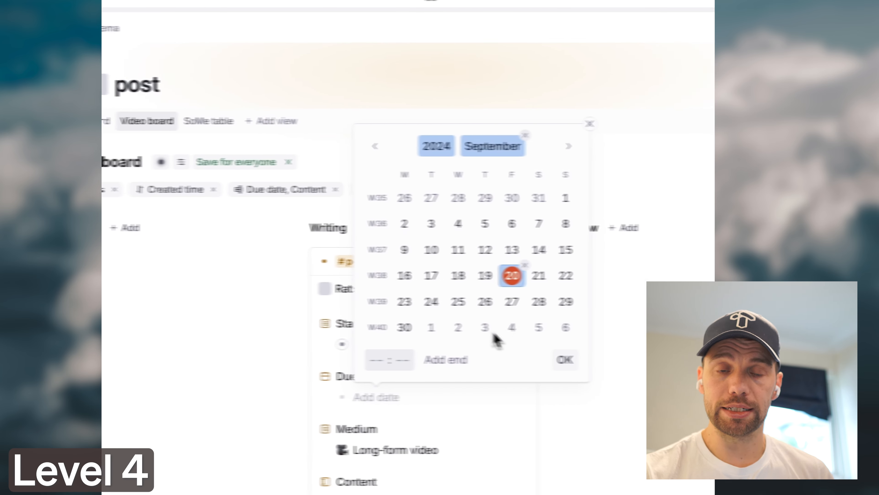
click(619, 301)
click(674, 359)
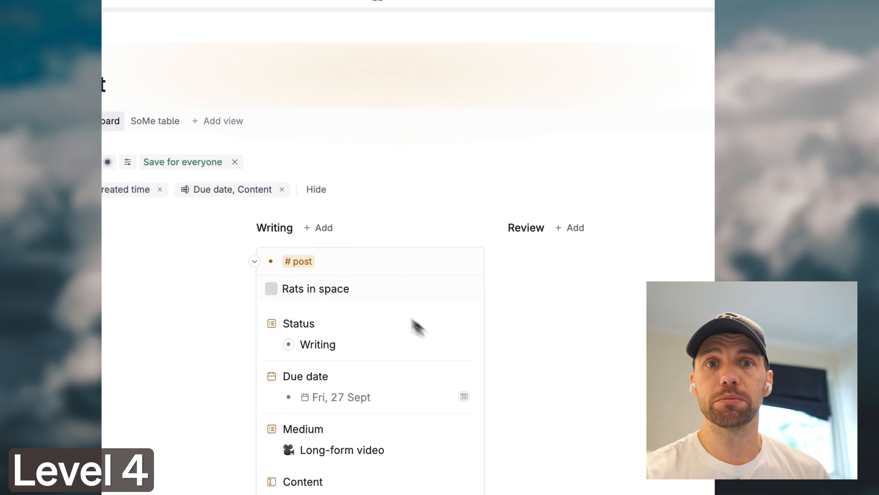
key(Escape)
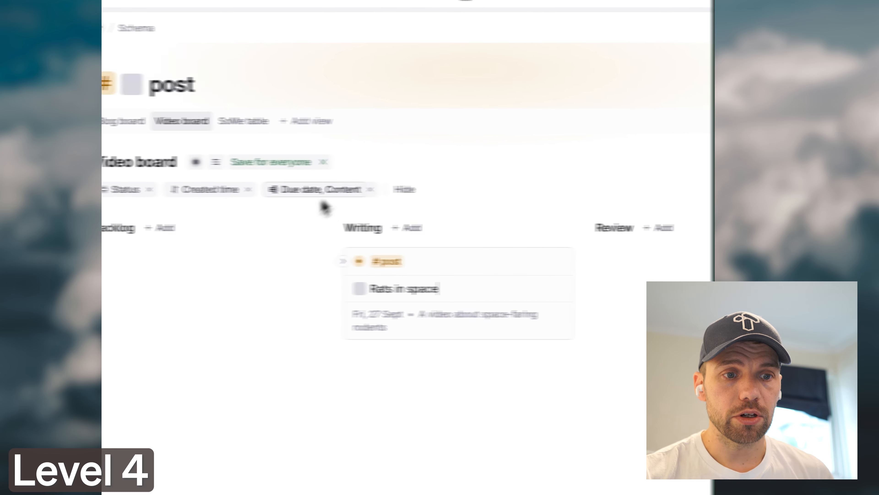
Save the Video board's view options for everyone and add a calendar view to the #post page
click(313, 192)
click(180, 164)
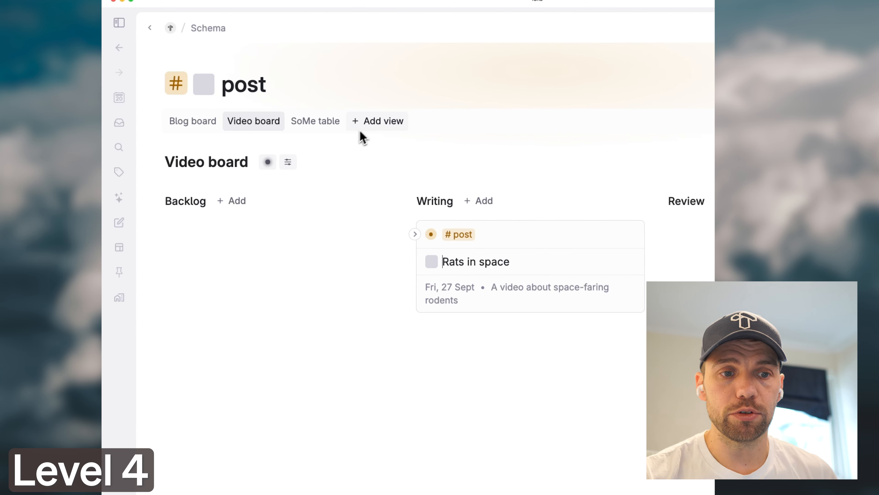
click(377, 123)
click(390, 232)
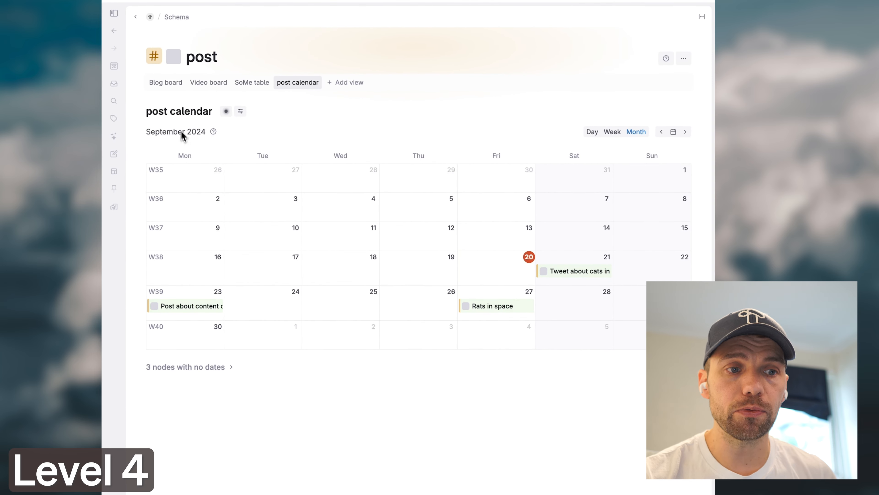
Rename the calendar view as Content calendar and schedule one of the undated posts for Tuesday, 24 September
triple_click(179, 113)
text(ent calendar)
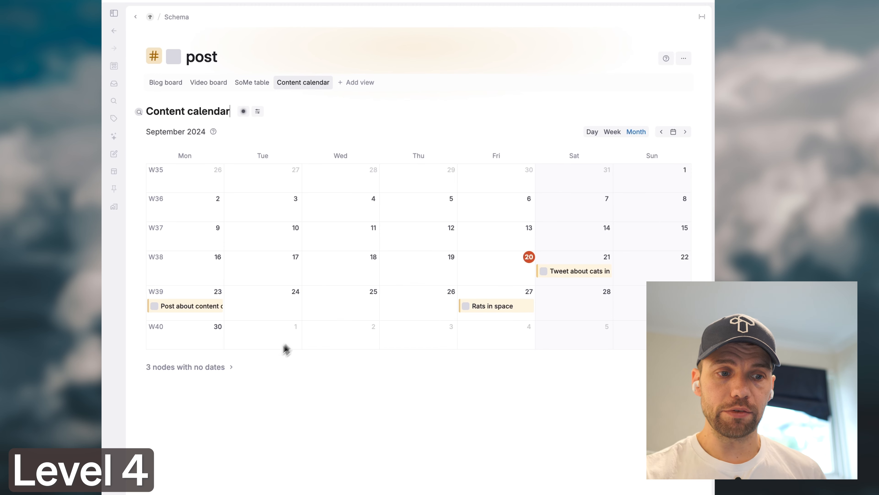
click(231, 367)
click(186, 390)
drag(159, 394, 252, 317)
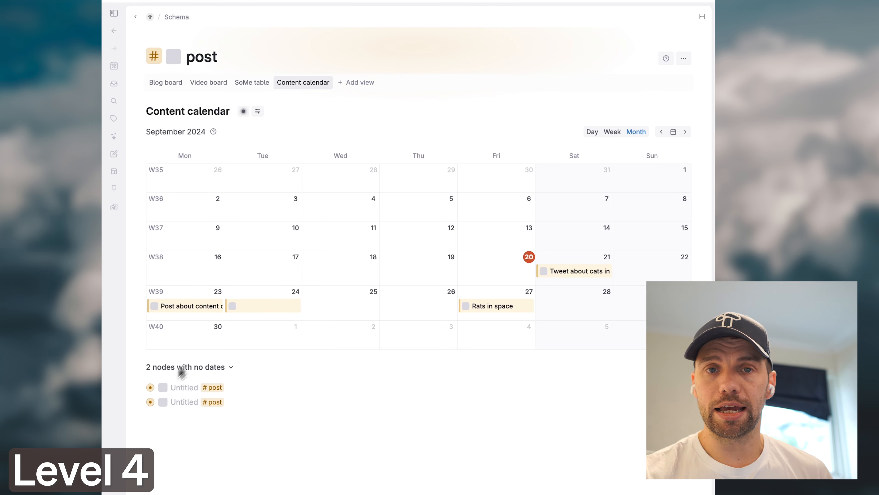
Open the untitled post scheduled for 24 September and set its Medium to Short
click(256, 306)
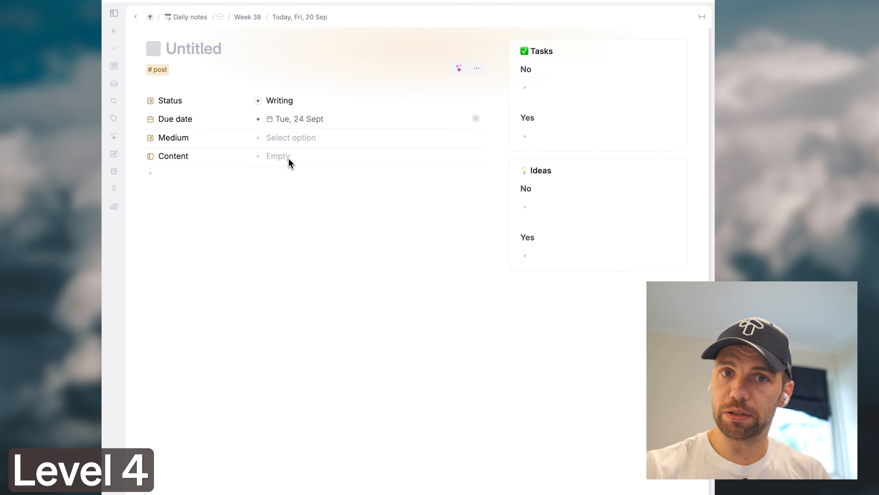
click(284, 142)
click(306, 230)
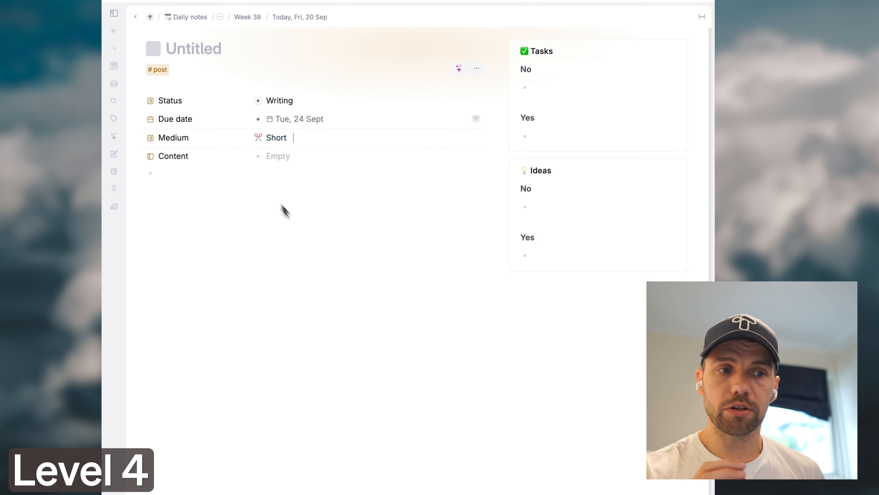
Title the post "A short based on" followed by a reference to the Rats in space post
text(A short based on)
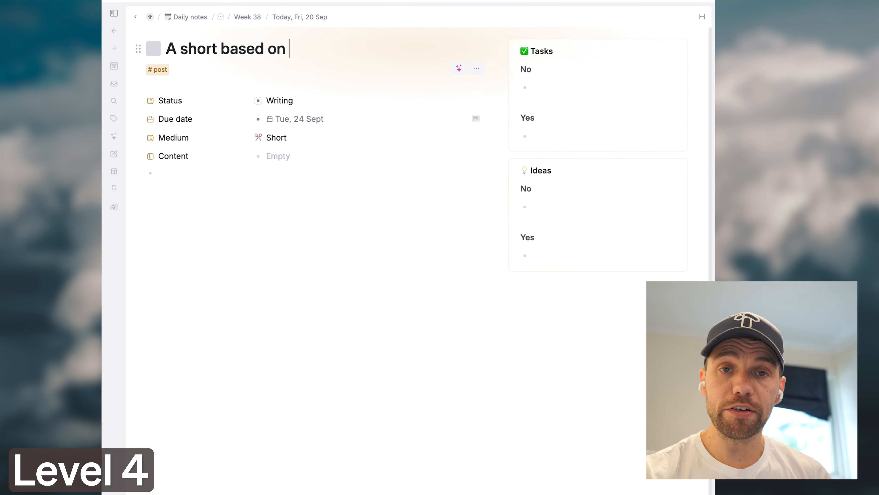
text( @)
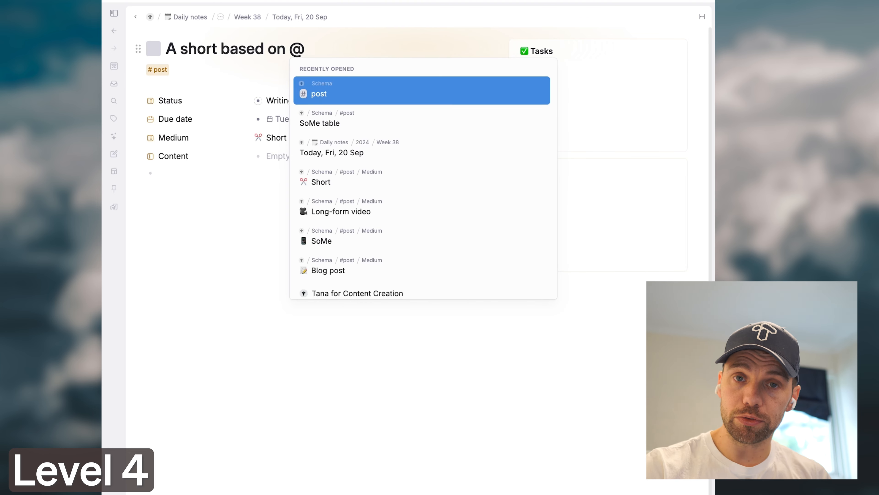
text(rats in space)
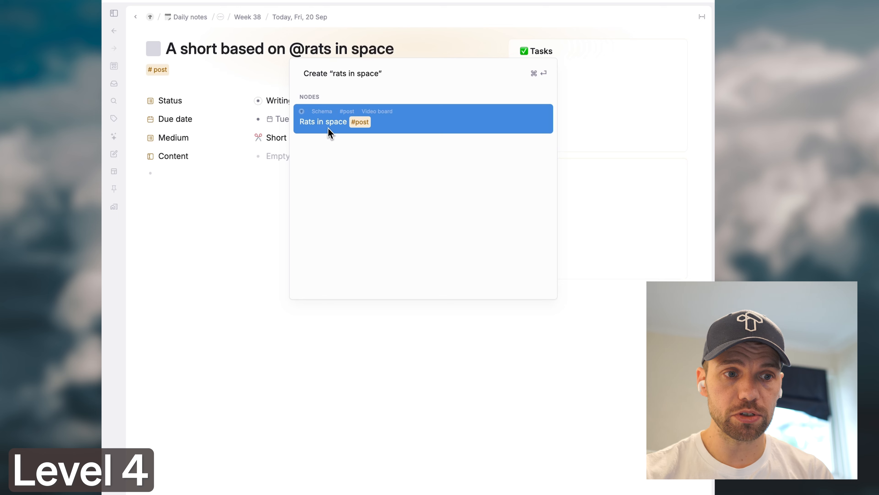
click(329, 127)
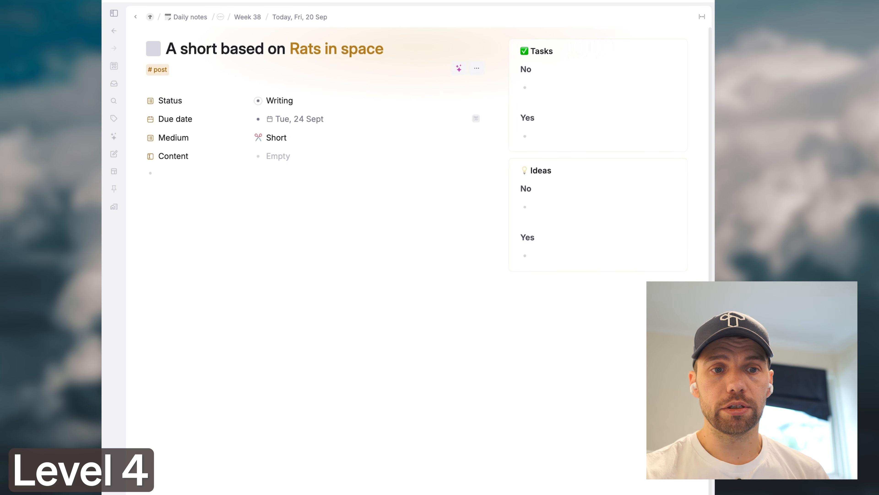
Reschedule the short based on Rats in space to 27 September in the Content calendar and collapse the undated nodes list
click(162, 69)
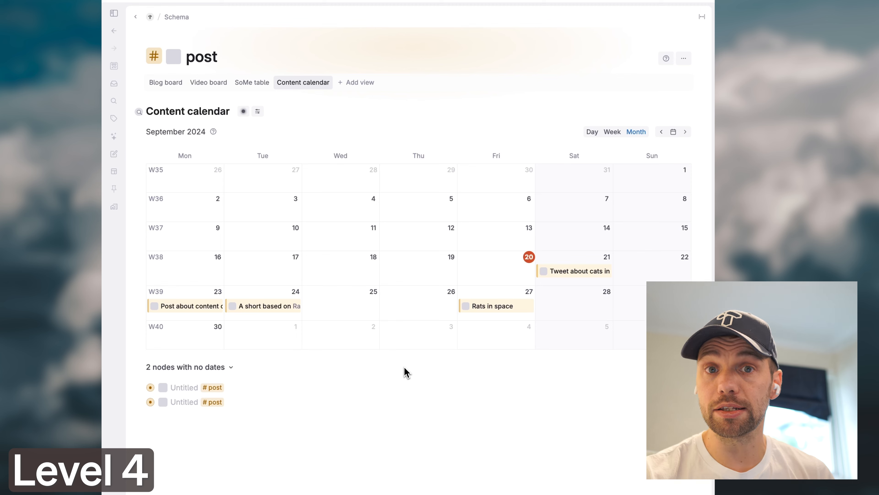
drag(269, 310, 498, 318)
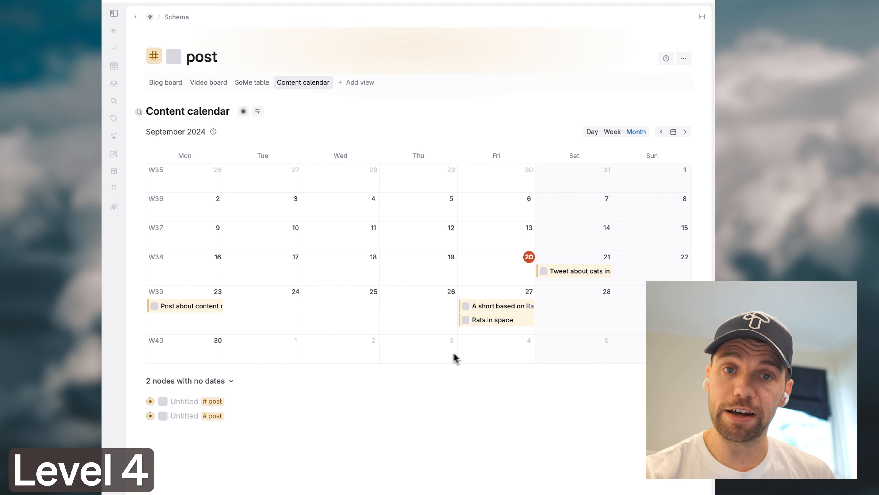
click(231, 382)
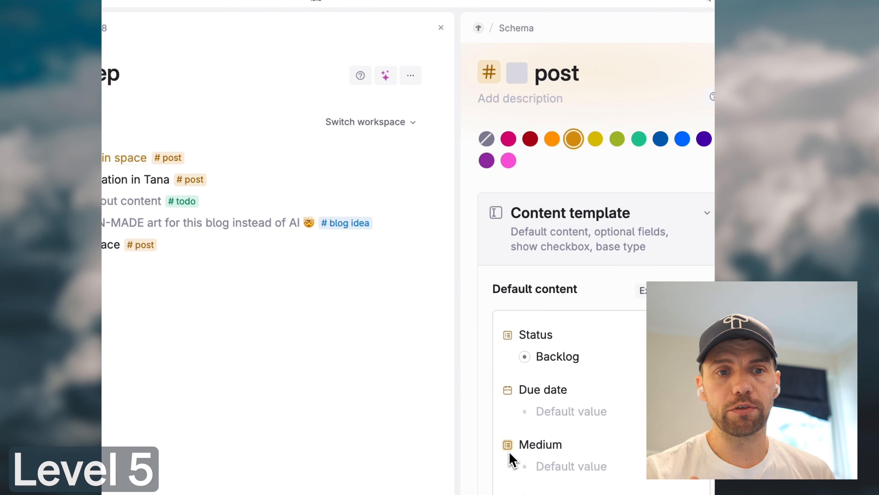
Open the configuration of the #post tag's Medium field and close the other panels
click(508, 450)
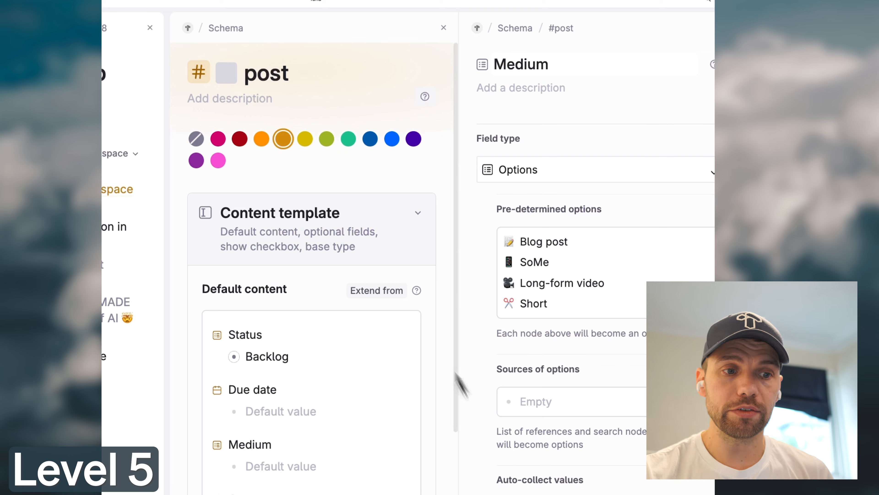
click(444, 28)
click(444, 28)
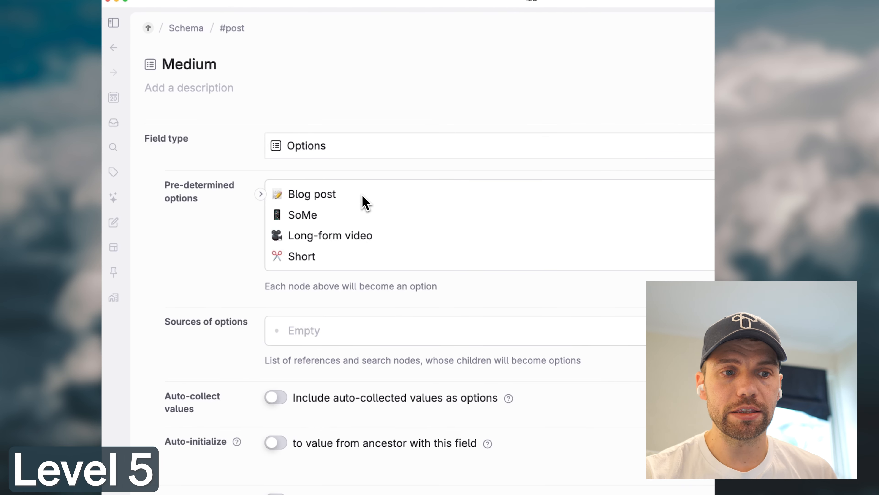
Create a new #channel tag and apply it to the Blog post option
click(364, 203)
text(#m)
key(BackSpace)
text(channel)
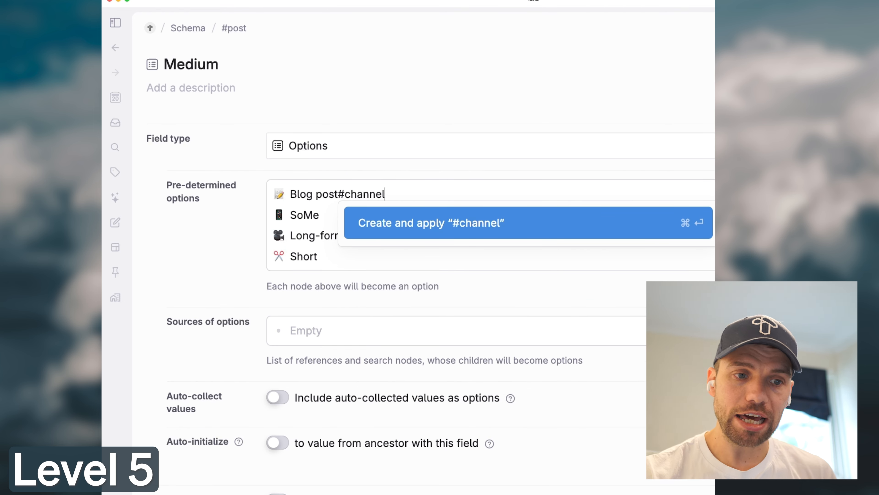
key(Return)
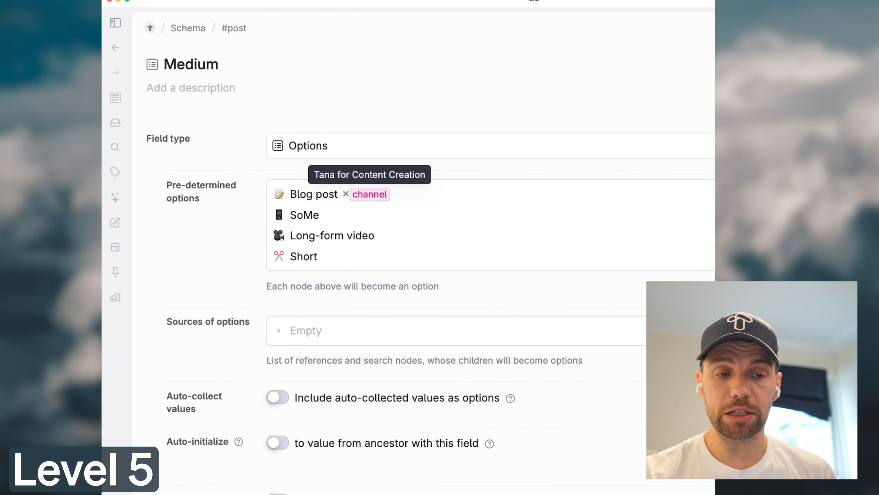
Add the #channel tag to the SoMe, Long-form video and Short options together
key(shift+Down)
key(shift+Down)
key(shift+Down)
key(super+k)
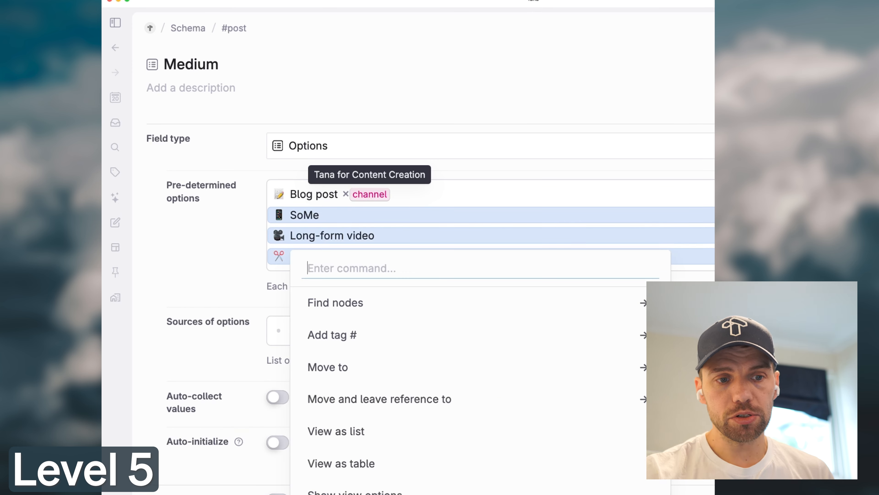
text(tag)
key(Return)
text(ch)
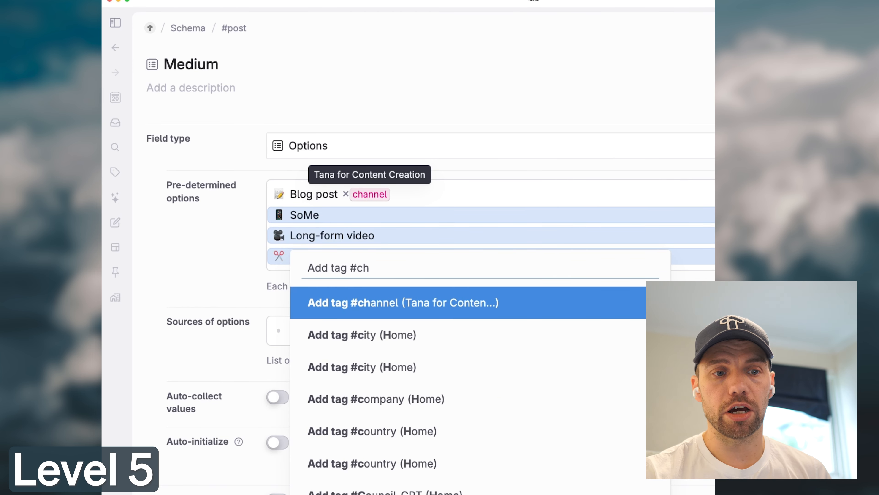
key(Return)
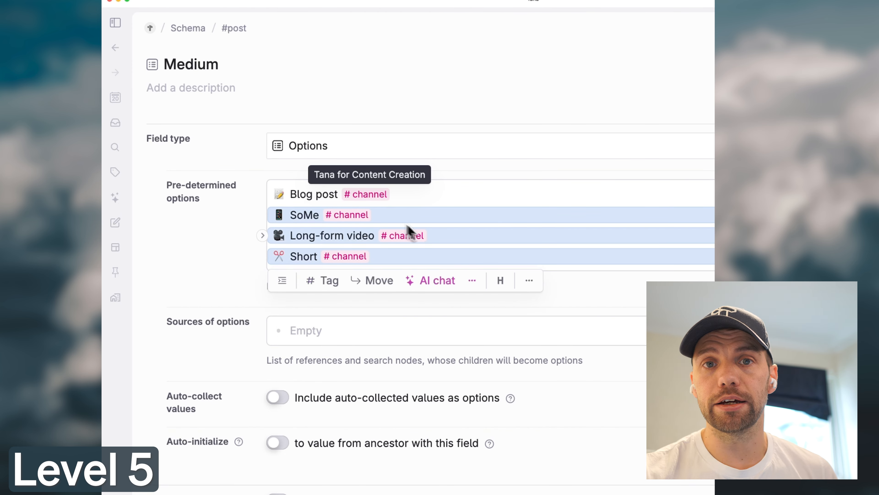
key(Escape)
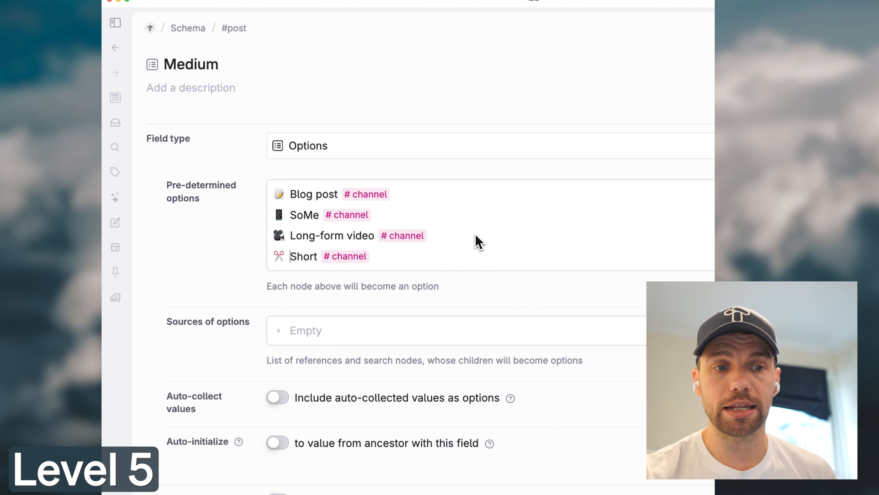
Change the Medium field's type to Options from supertag with #channel as the source tag
click(334, 153)
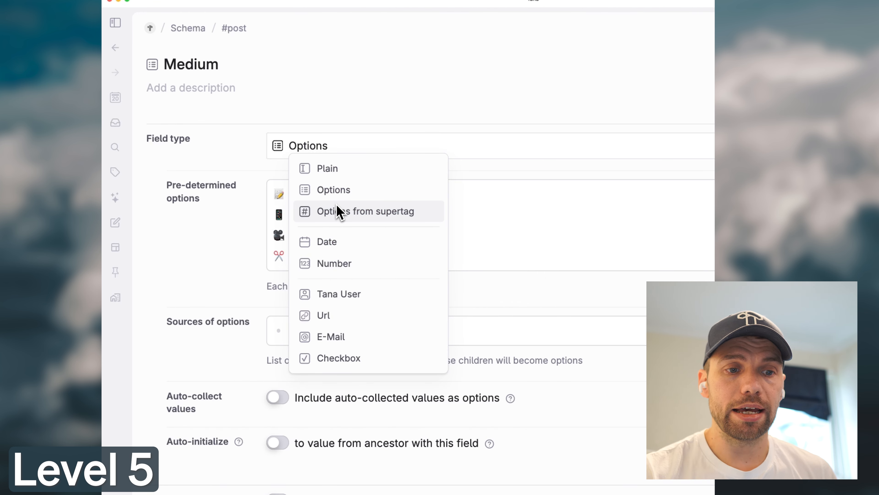
click(339, 212)
click(323, 199)
text(channel)
click(326, 206)
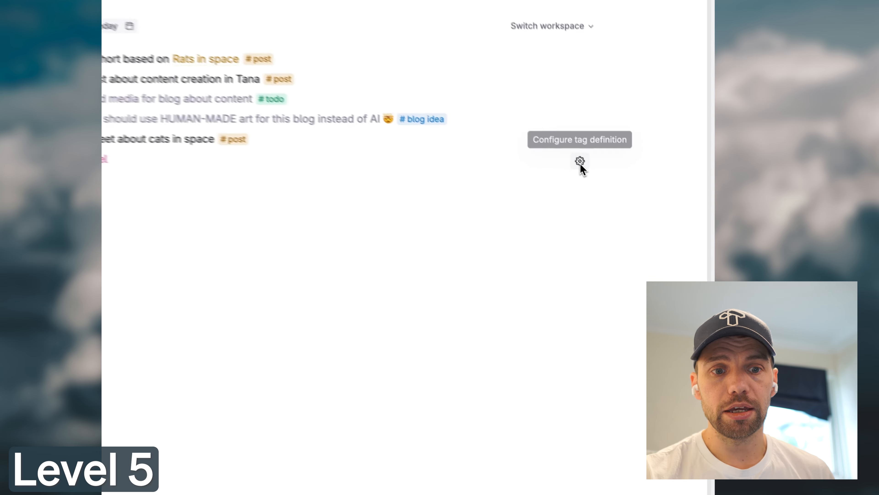
In the #channel tag's advanced options, add a related content search listing the nodes tagged #post
click(582, 162)
click(523, 307)
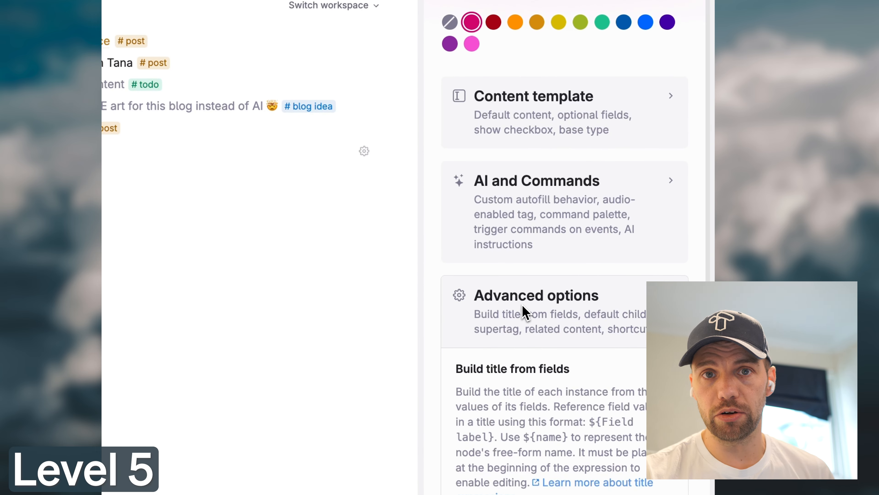
scroll(523, 310, down, 10)
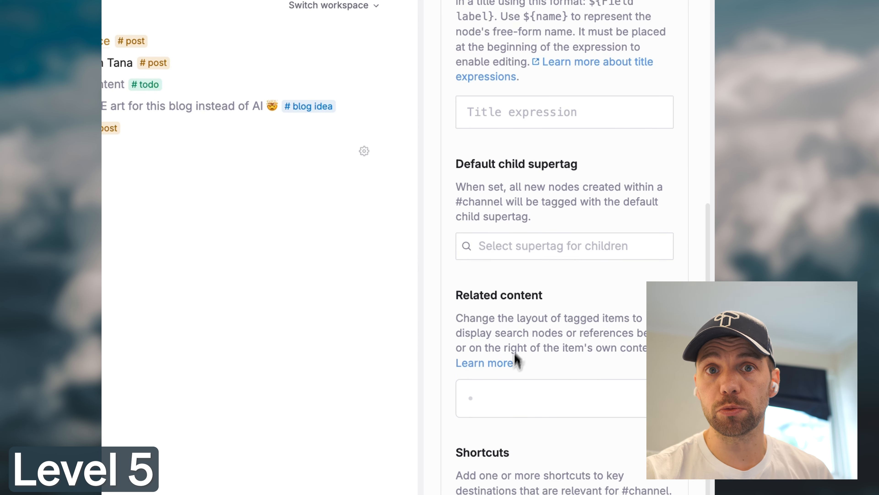
click(491, 400)
text(?find)
key(Return)
key(Return)
text(po)
key(Return)
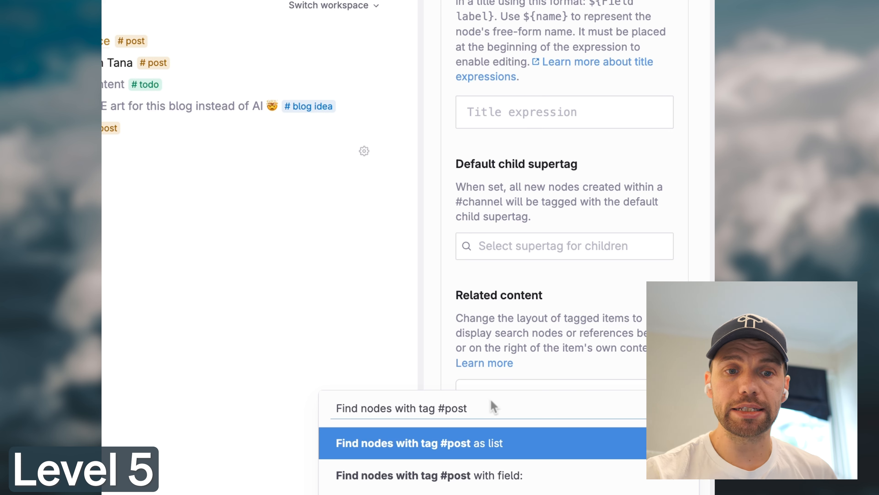
key(Return)
Add a condition to the related content search's query requiring the Medium field to be PARENT
click(491, 417)
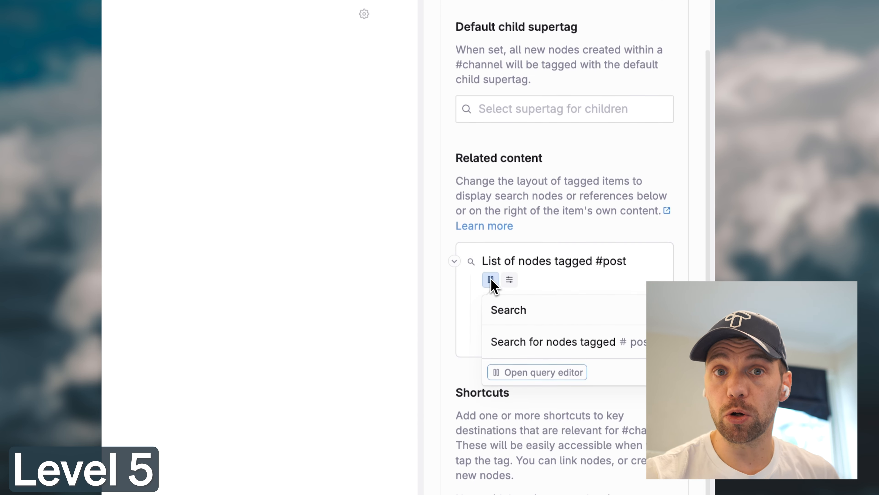
click(528, 373)
scroll(528, 379, down, 4)
scroll(535, 366, down, 2)
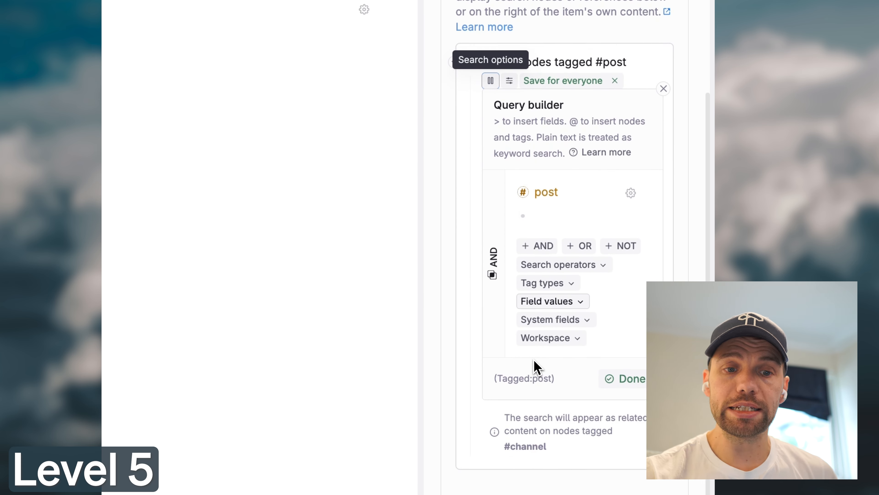
click(544, 225)
text(>medi)
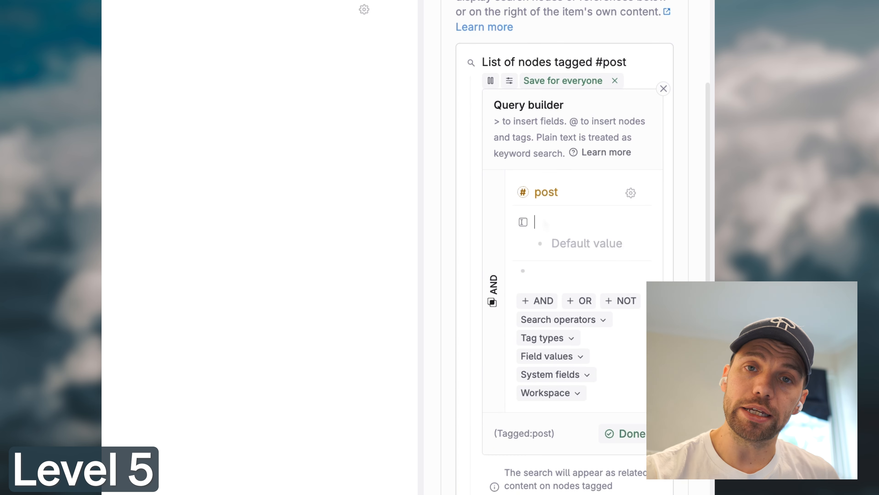
key(Return)
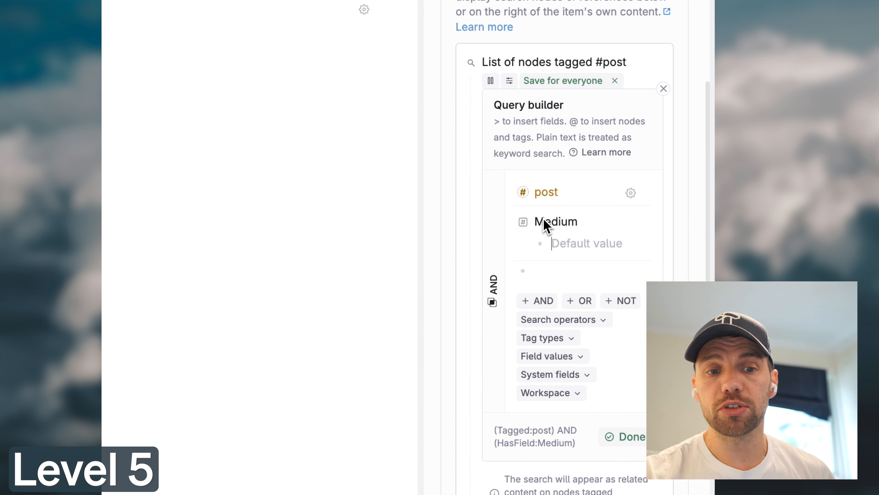
text(PARENT)
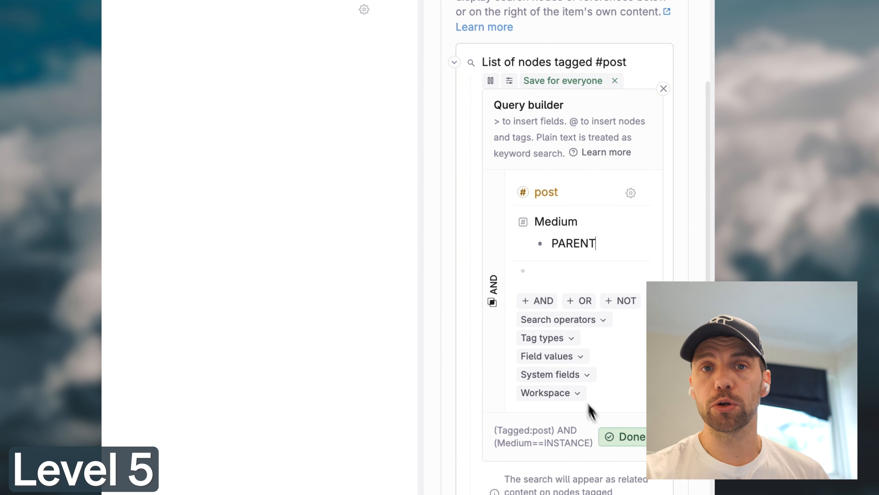
click(628, 447)
Group the related content search by Done and save its view options for everyone
click(510, 199)
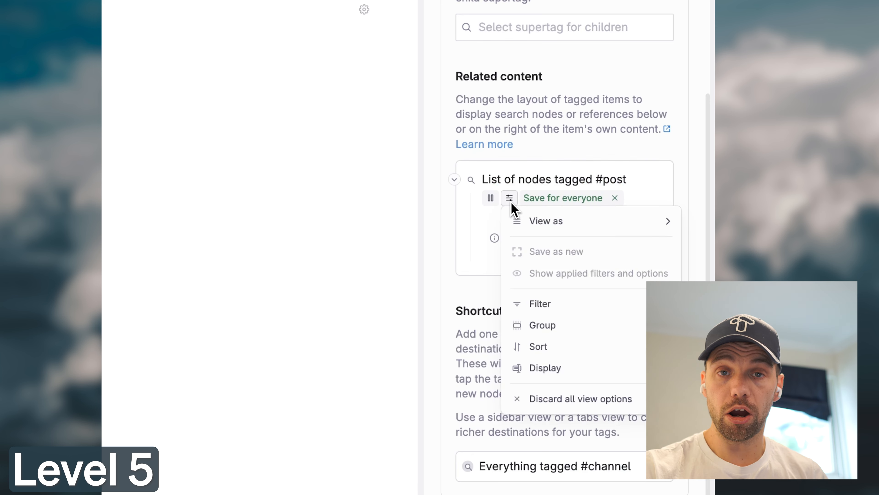
click(543, 325)
click(496, 334)
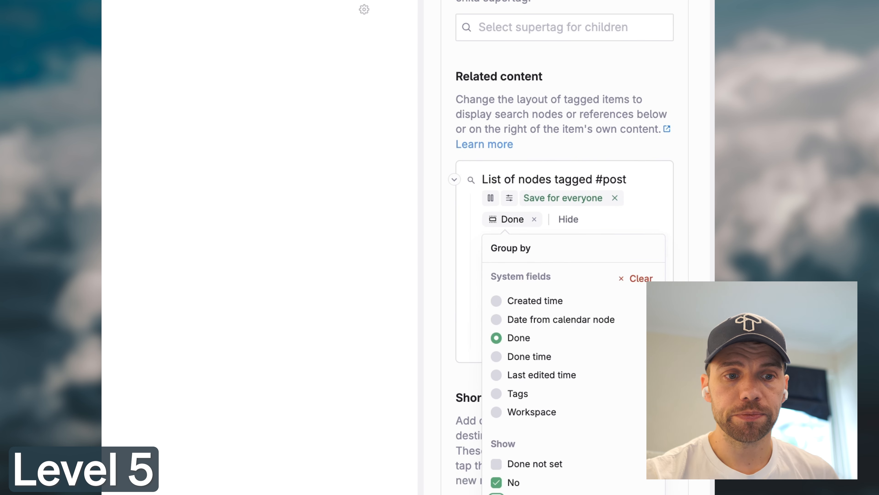
click(573, 199)
Rename the related content search as Posts and make a duplicate of it named Calendar
triple_click(573, 181)
text(Posts)
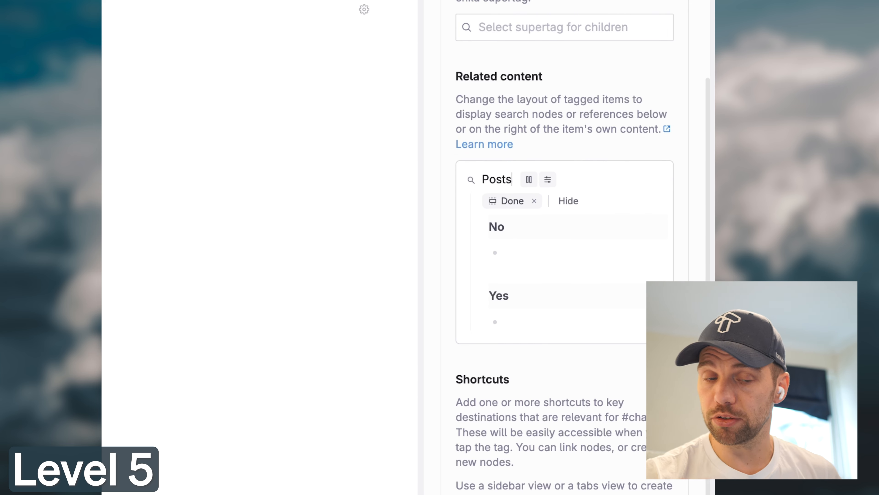
key(Escape)
key(super+k)
text(dupl)
key(Return)
key(super+a)
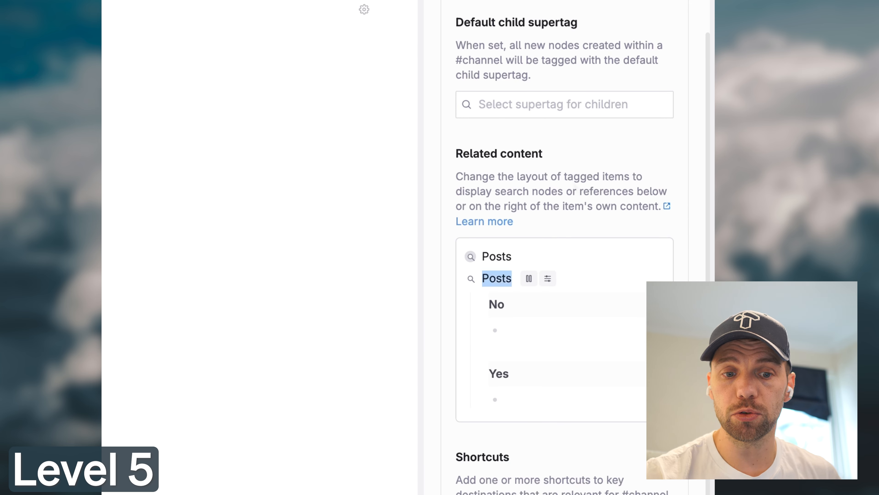
text(Calendar)
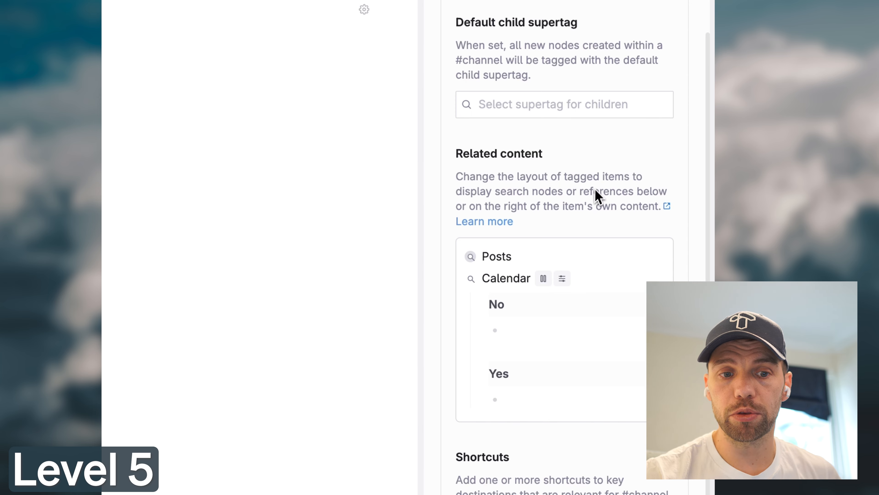
Remove the grouping by Done from the Calendar related content search of the #channel tag
click(543, 278)
click(573, 407)
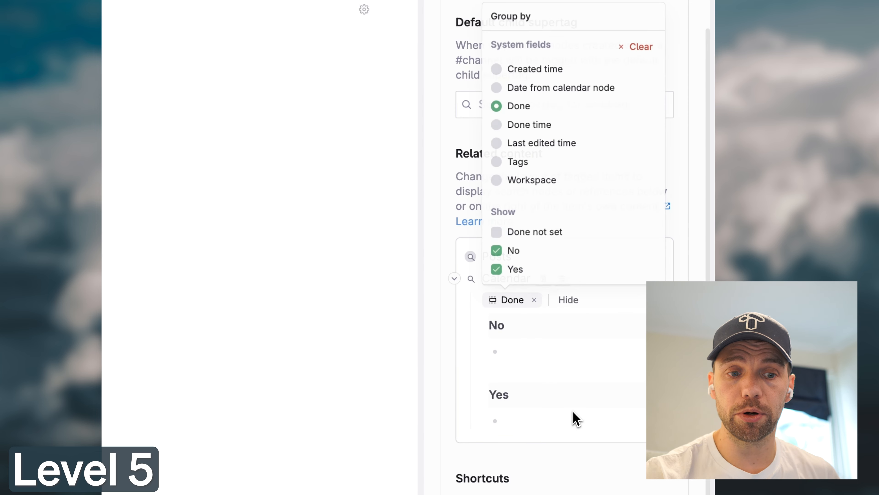
click(534, 300)
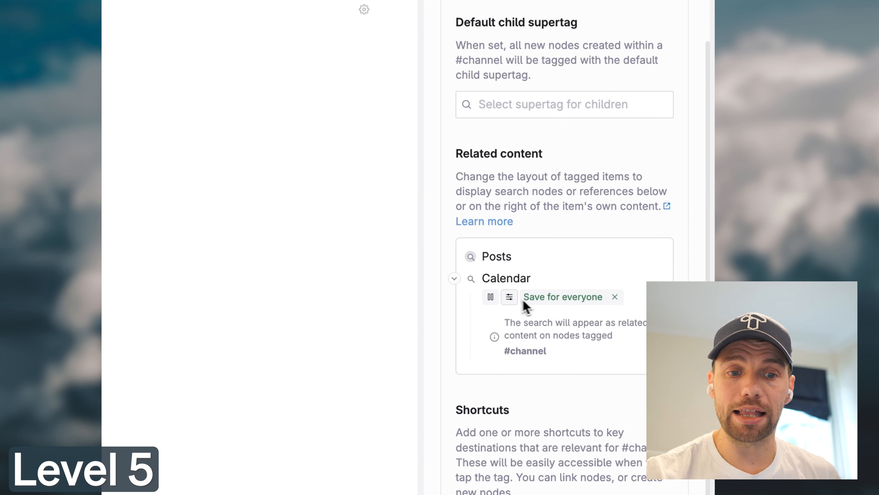
Show the Calendar related content search as a weekly calendar and save its view options for everyone
click(509, 296)
mouse_move(540, 318)
click(406, 385)
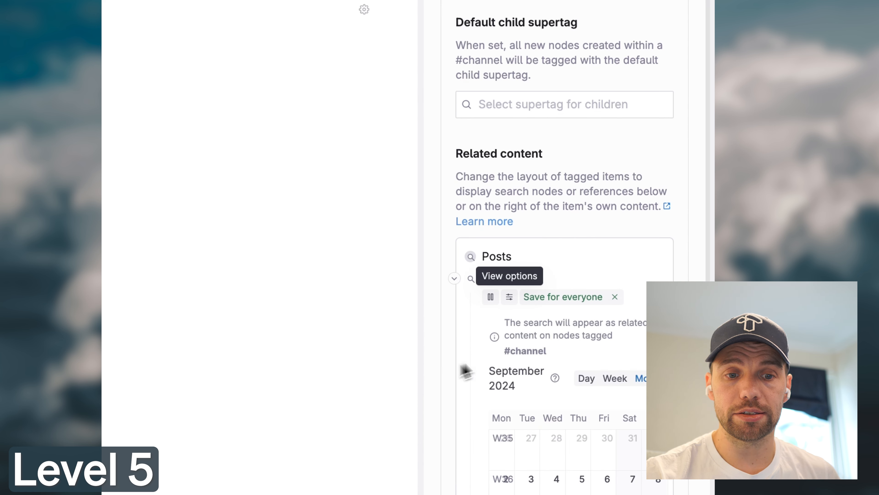
click(615, 377)
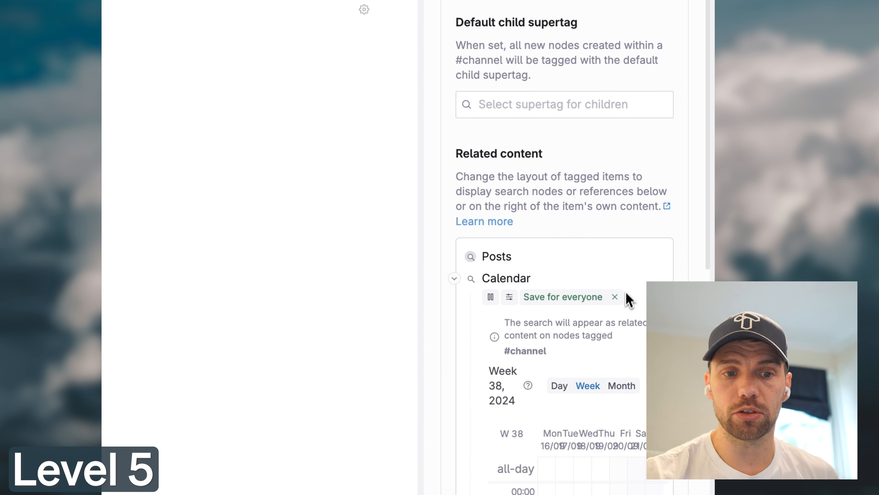
click(586, 296)
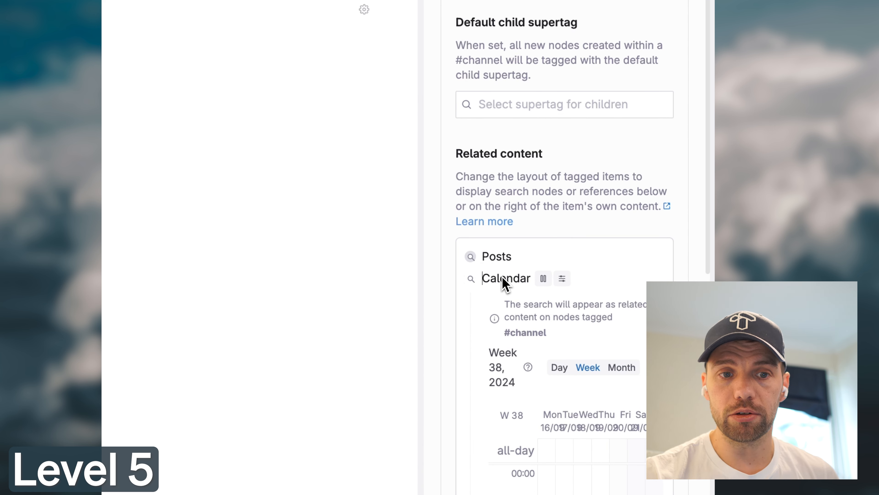
Close the #channel tag's configuration and open the list of everything tagged #channel
key(super+Up)
scroll(539, 265, up, 15)
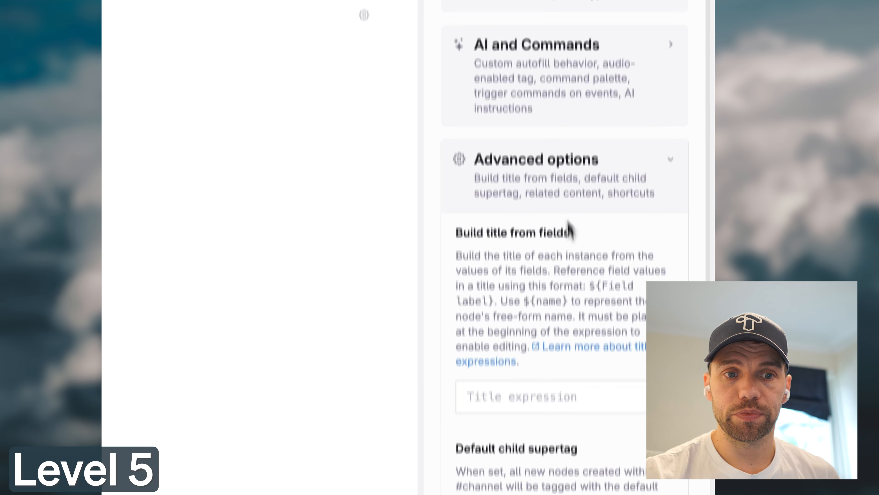
click(522, 50)
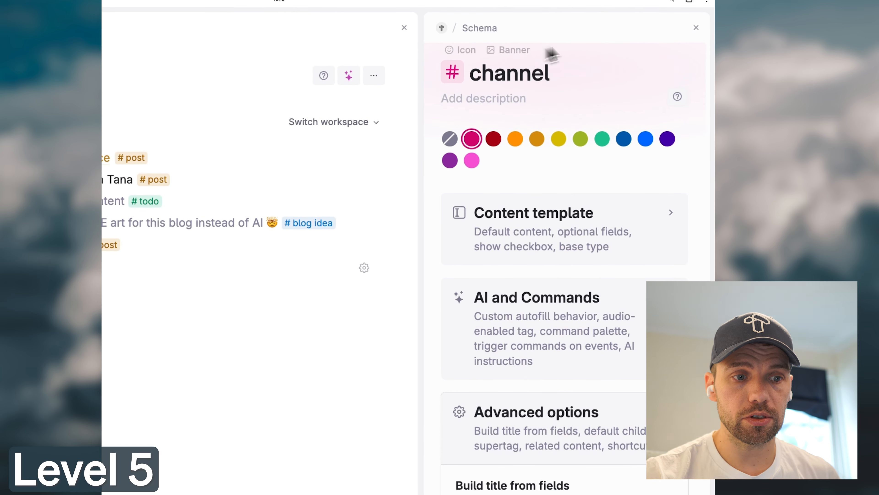
click(696, 26)
click(254, 266)
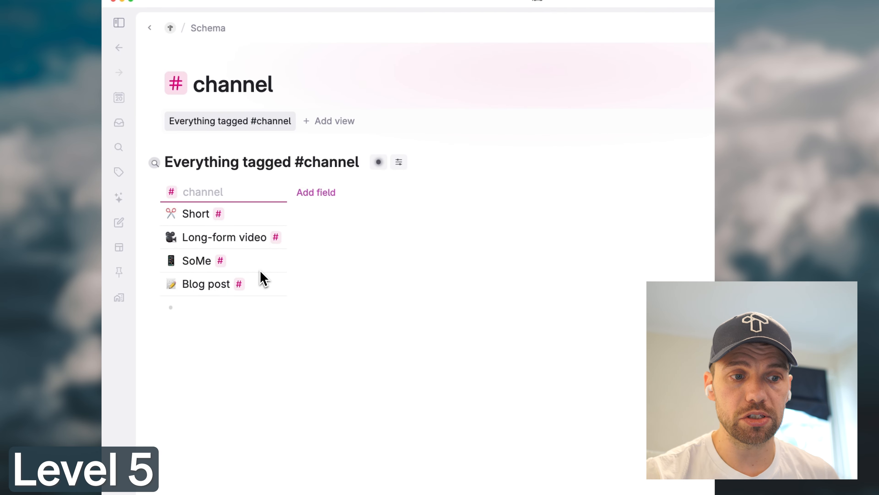
Open the Long-form video channel and view its related Posts and Calendar
click(174, 243)
scroll(382, 220, right, 5)
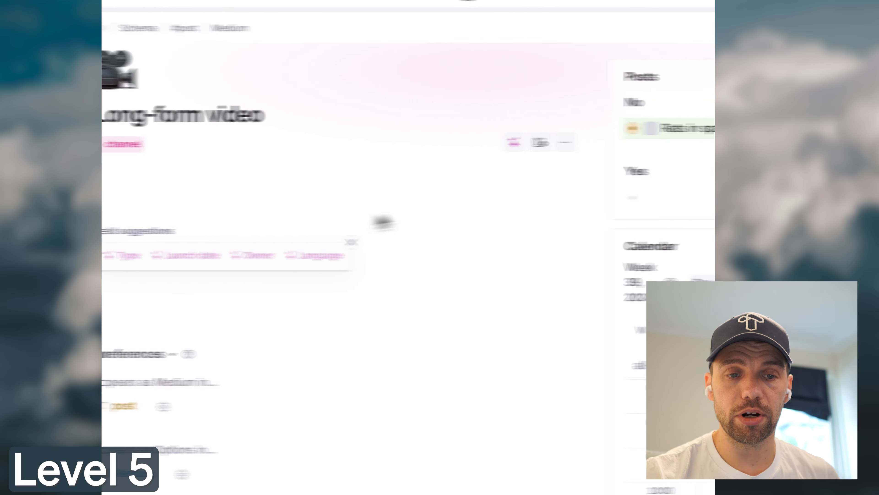
scroll(372, 275, left, 5)
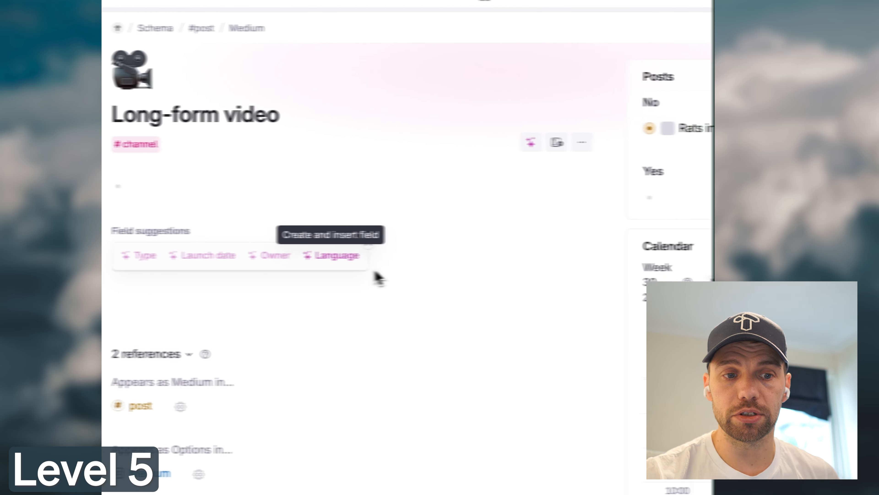
Add a URL field of type Url to the Long-form video channel and make it part of the #channel template
click(421, 242)
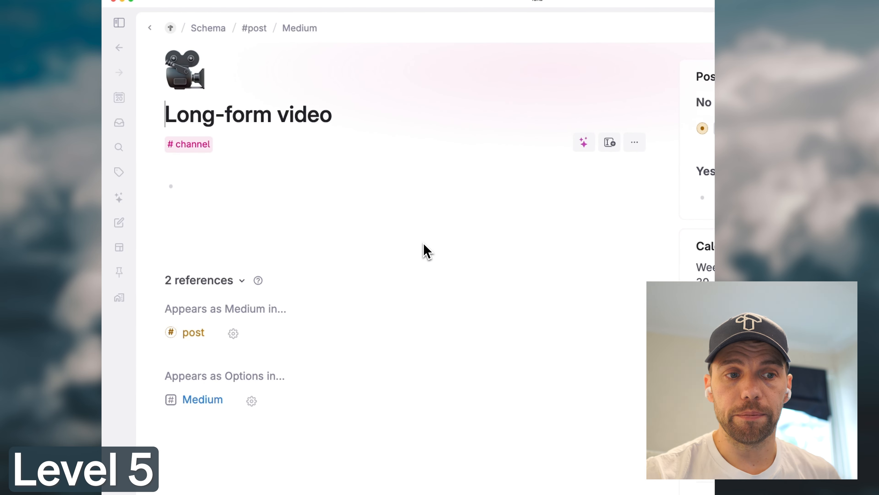
text(>URL)
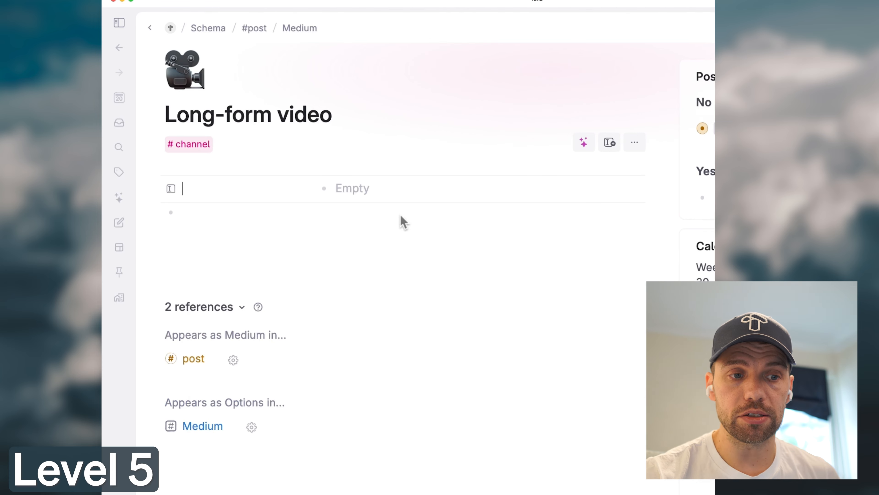
key(Escape)
key(super+k)
text(con)
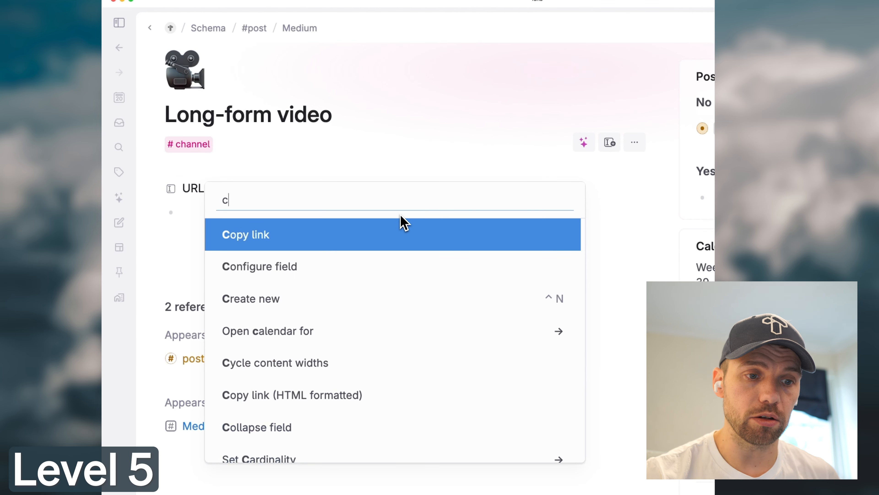
key(Return)
click(445, 153)
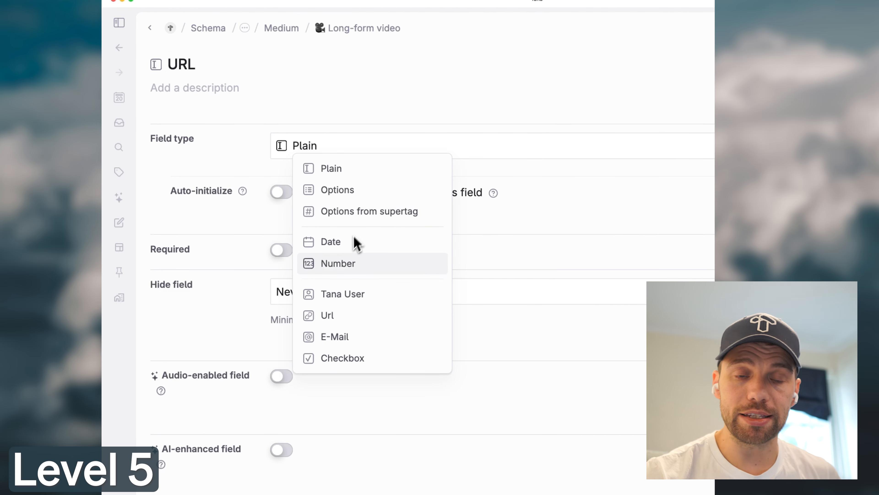
click(340, 314)
click(149, 27)
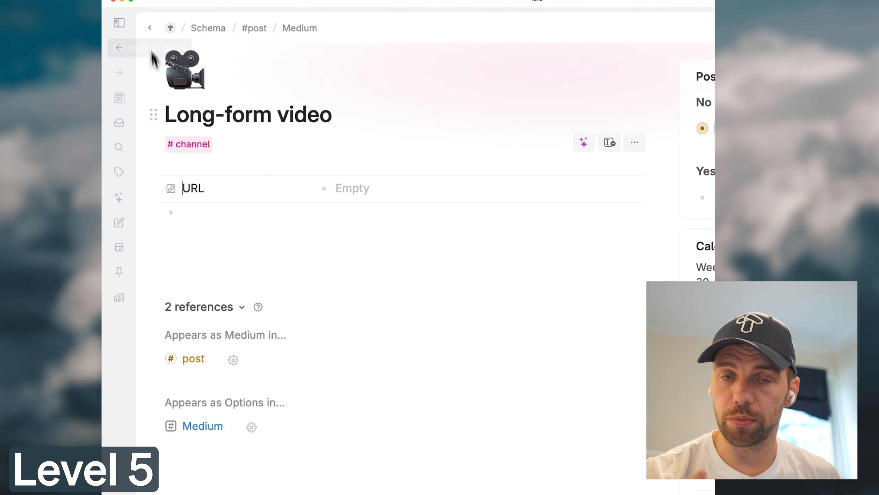
key(Up)
click(221, 162)
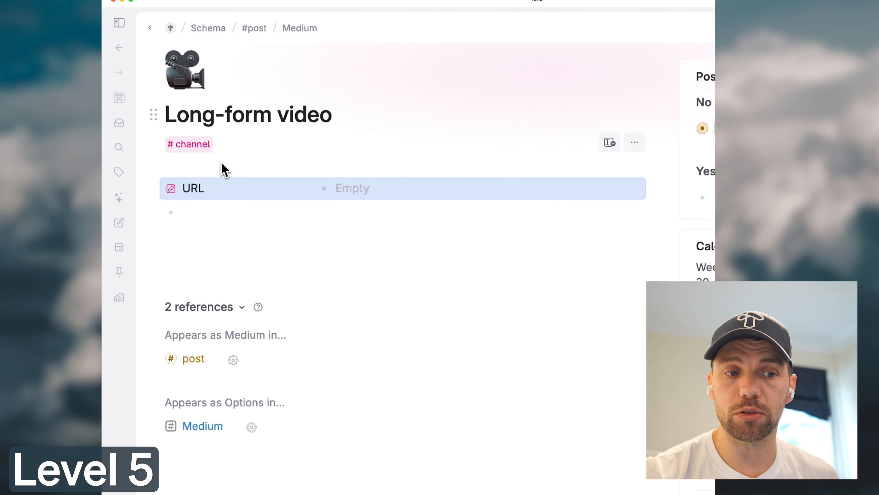
Add a Rules field below URL on the Long-form video channel and make it part of the #channel template
click(207, 212)
click(207, 217)
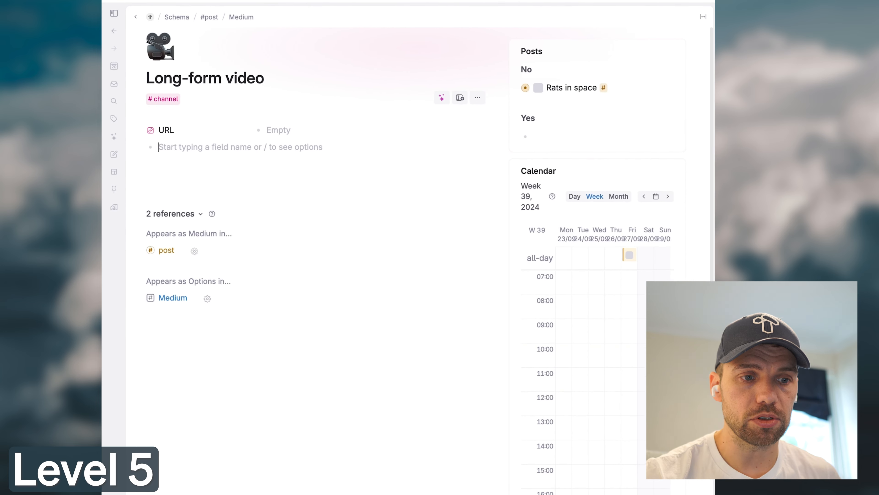
text(Rules)
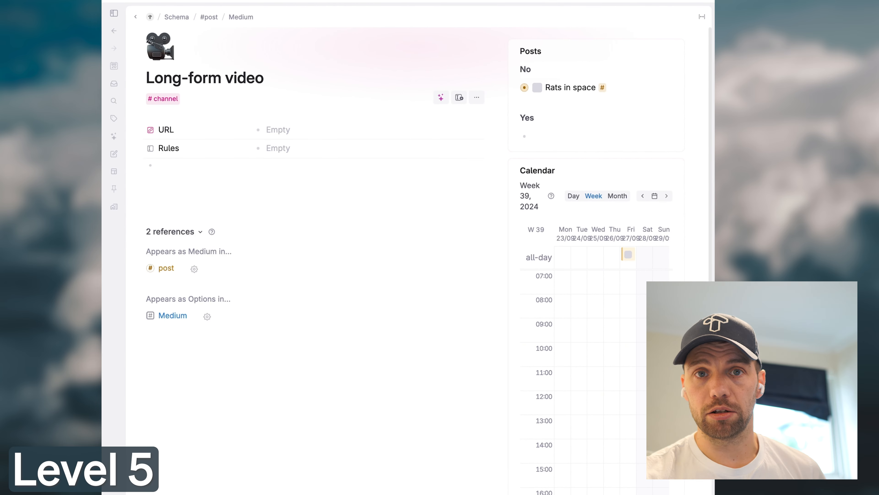
key(Escape)
click(187, 129)
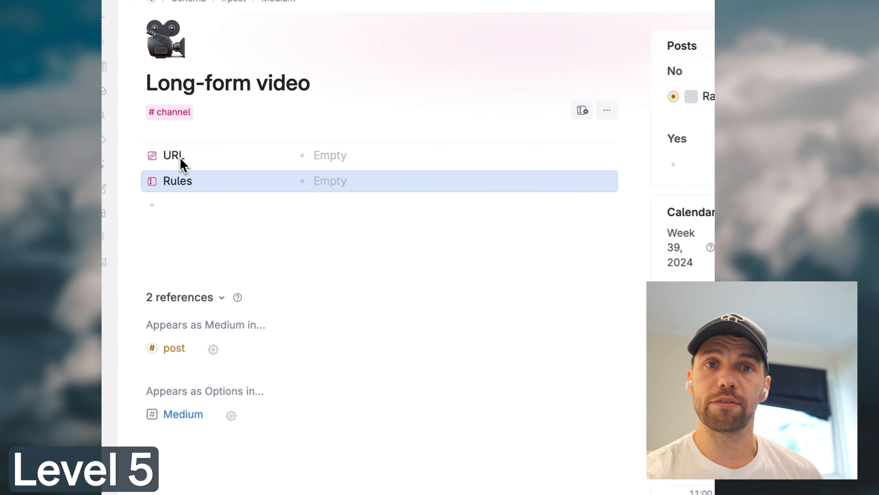
click(183, 211)
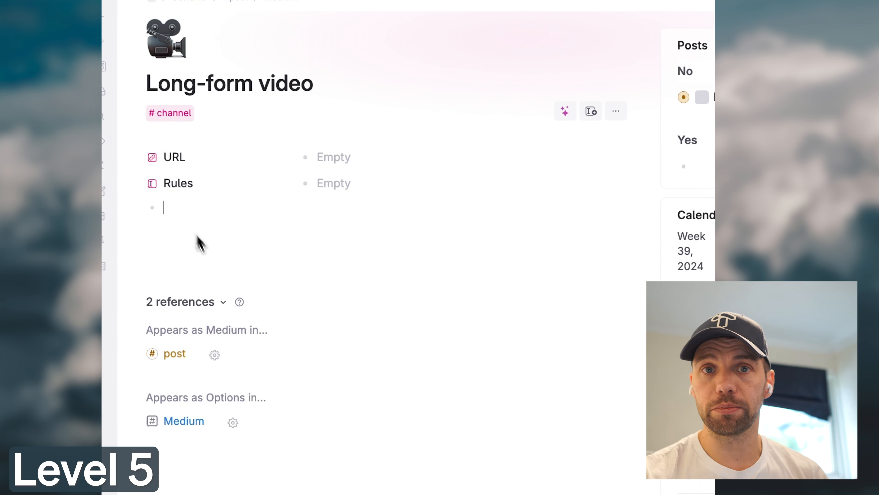
Collapse the references section on the Long-form video page
click(223, 302)
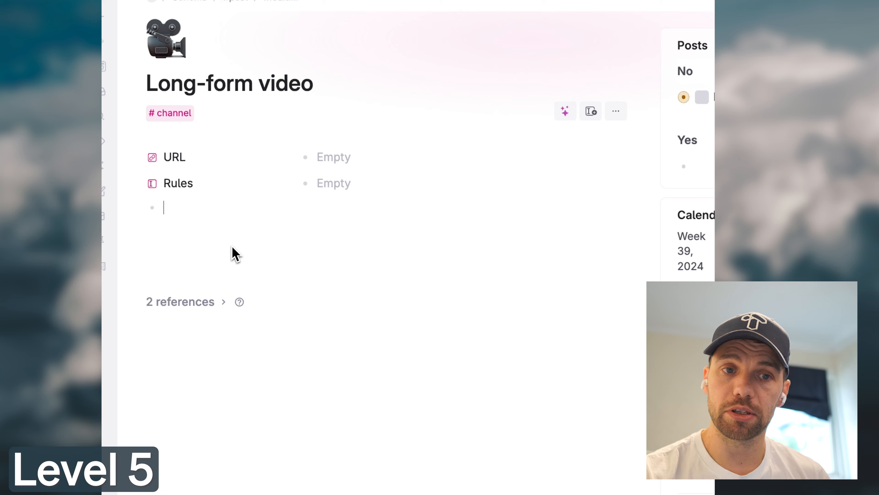
click(238, 253)
click(239, 240)
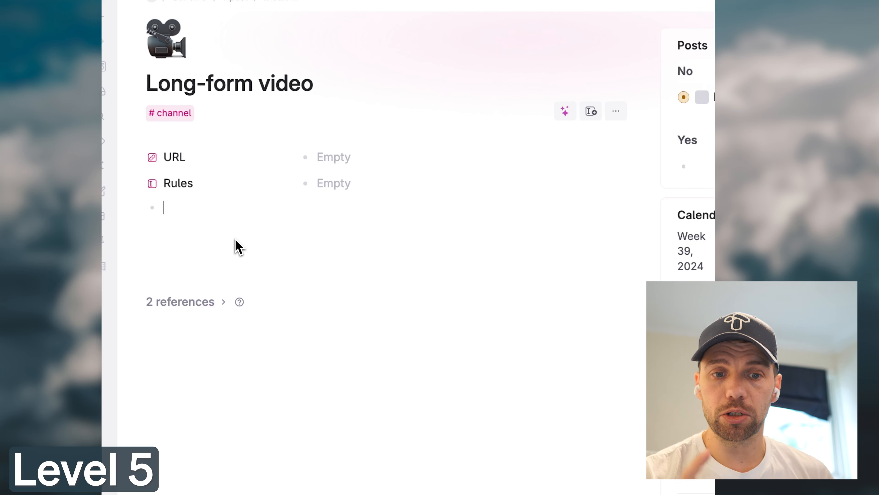
click(236, 240)
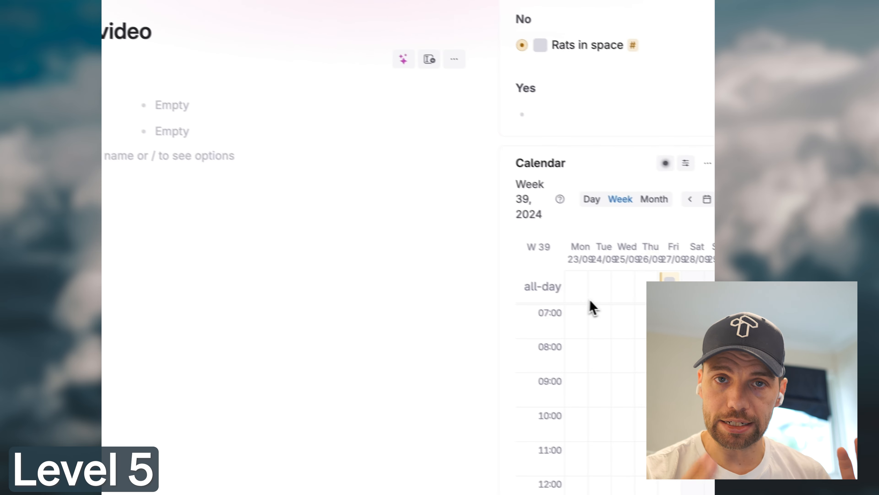
Add the node "An AI-cowritten post" tagged #post to today's daily note and expand its fields
click(641, 175)
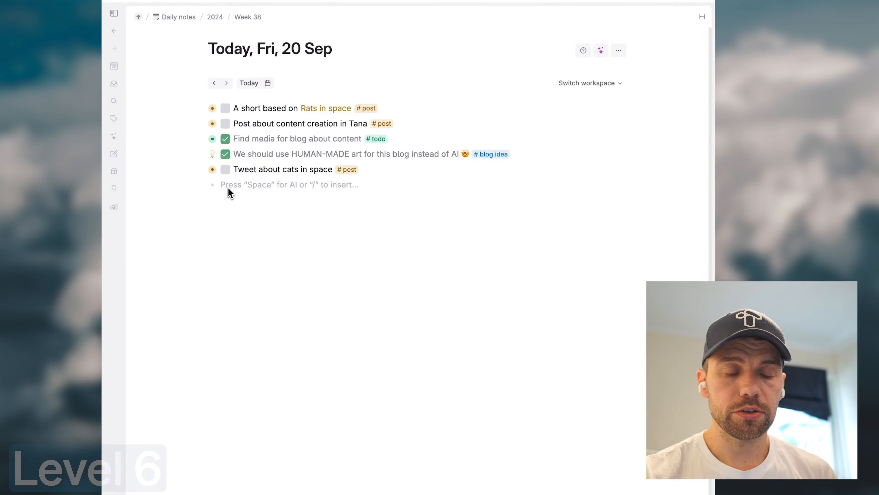
text(An AI-co)
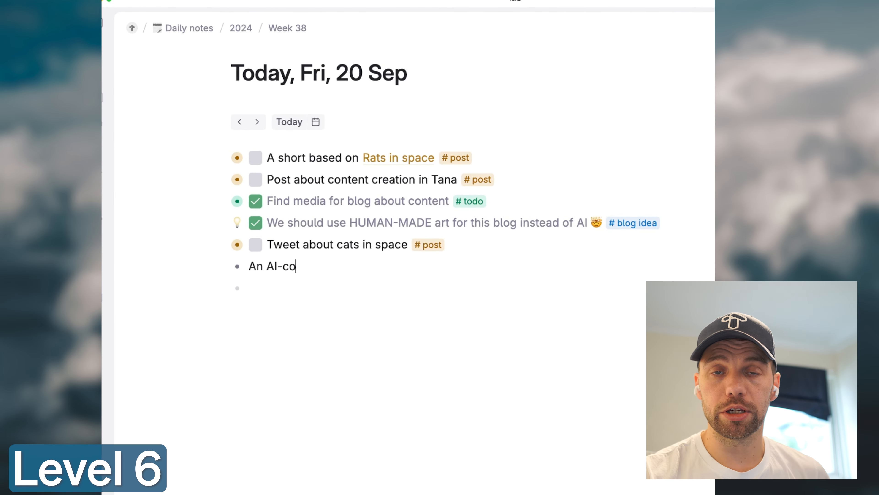
text(written post #)
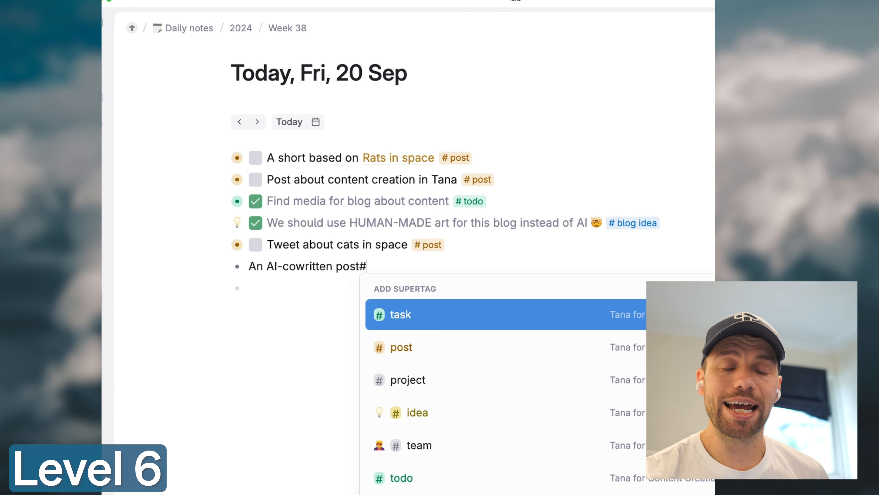
key(Down)
key(Return)
key(super+Down)
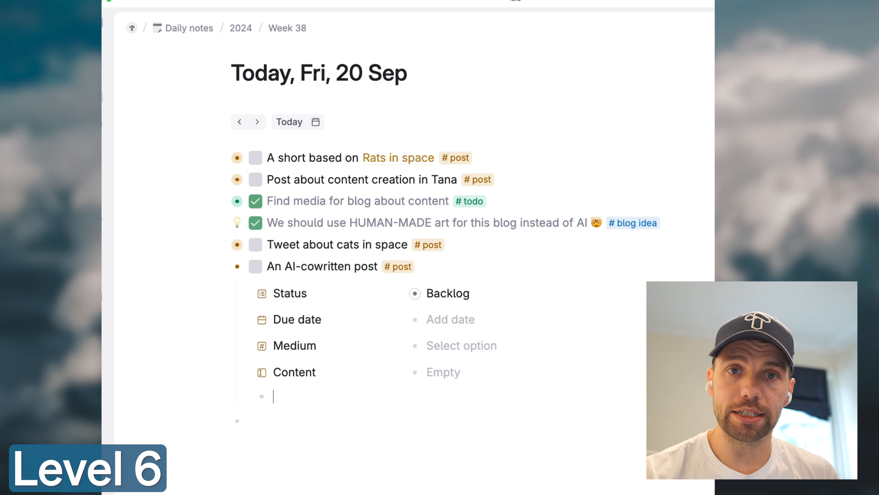
Open the #post tag's configuration from the AI-cowritten post
click(399, 266)
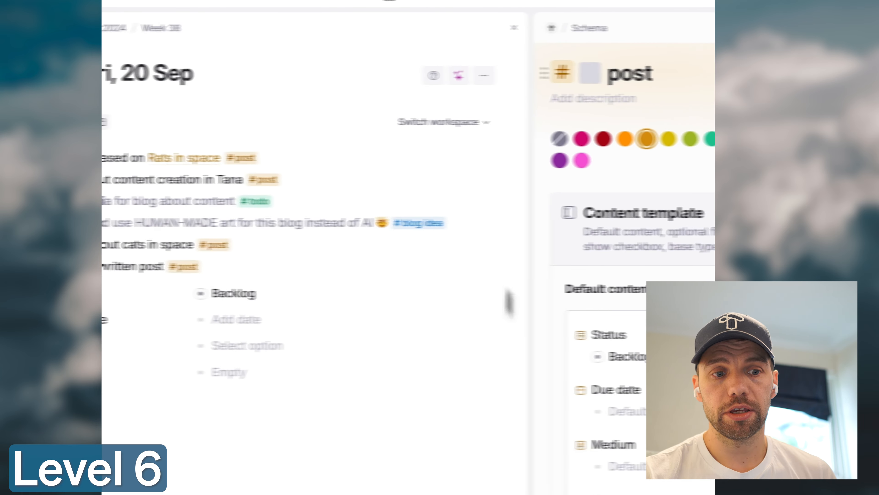
Open the AI and Commands settings of the post supertag and go to its Command palette section
click(457, 39)
click(432, 341)
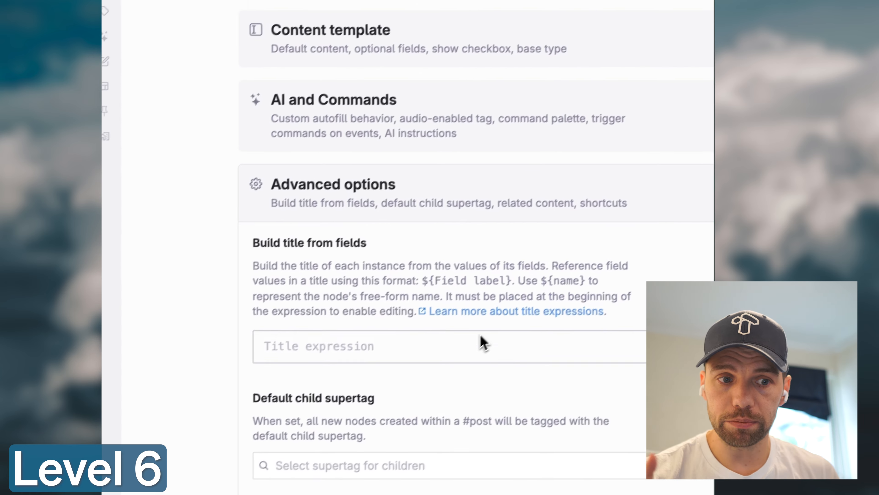
click(472, 195)
click(466, 114)
scroll(408, 294, down, 6)
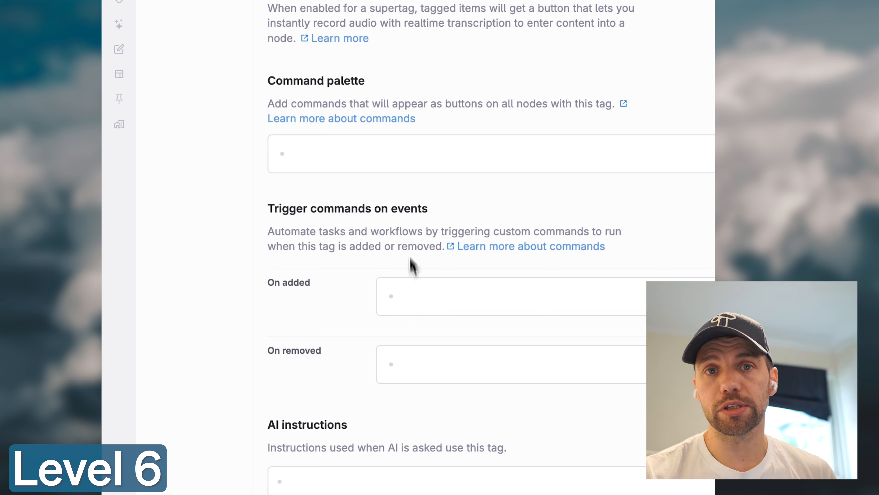
Create a new entry in the post supertag's Command palette, named with the control knobs emoji
click(352, 156)
key(ctrl+super+space)
text(command)
key(BackSpace)
key(BackSpace)
key(BackSpace)
key(BackSpace)
key(BackSpace)
key(BackSpace)
key(BackSpace)
text(key)
key(BackSpace)
key(BackSpace)
key(BackSpace)
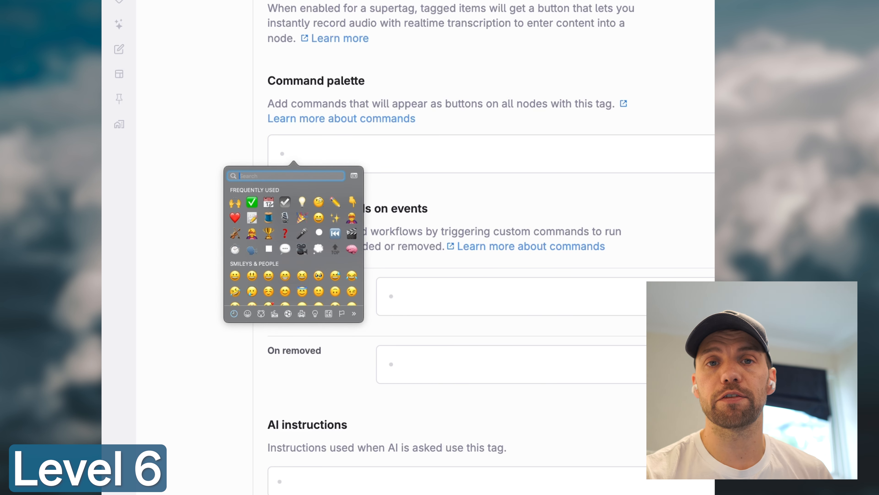
click(252, 192)
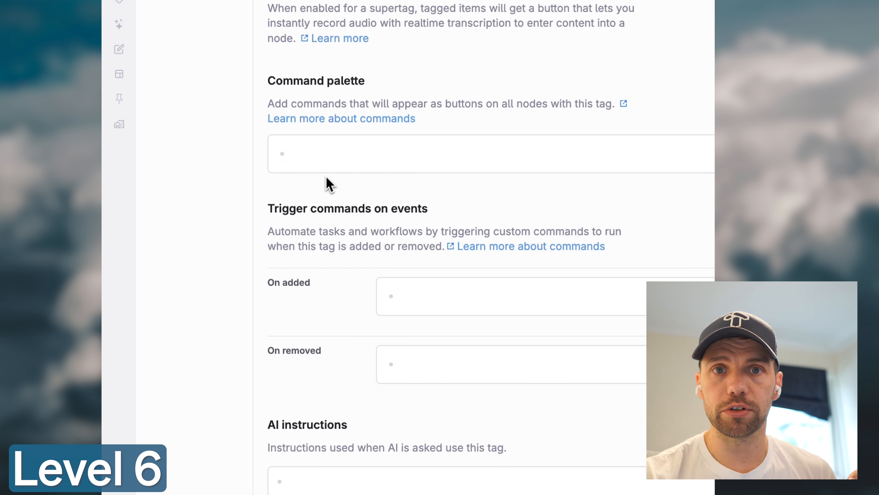
Give the control knobs entry the description "AI-cowriter" and convert it to a command node
key(ctrl+i)
text(AI-cowriter)
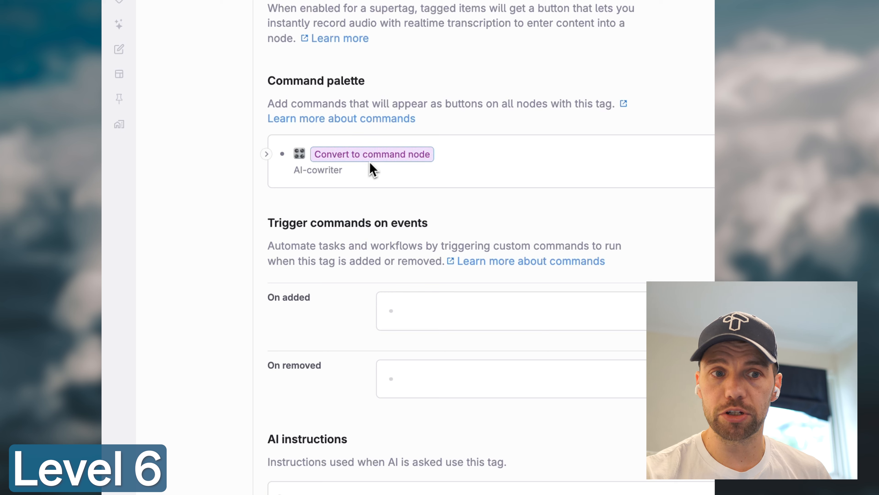
click(372, 157)
Add a Node filter parameter to the AI-cowriter command
text(>)
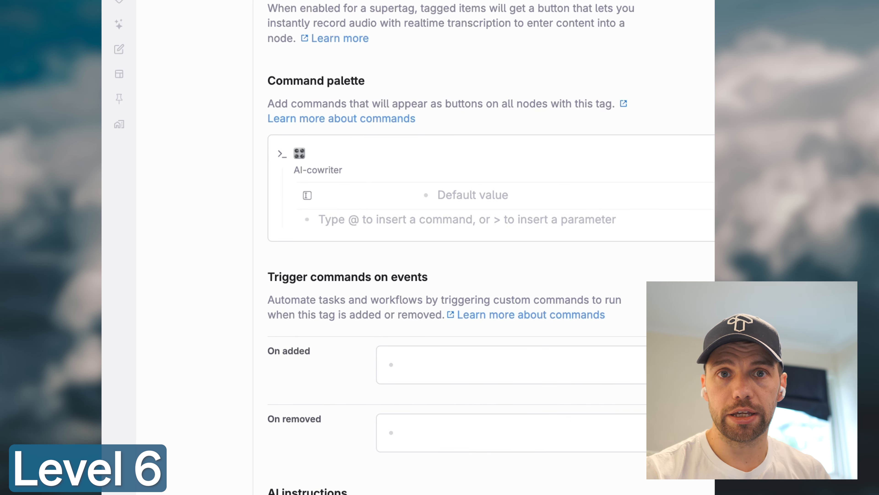
key(BackSpace)
key(Return)
key(Tab)
text(>Node filter)
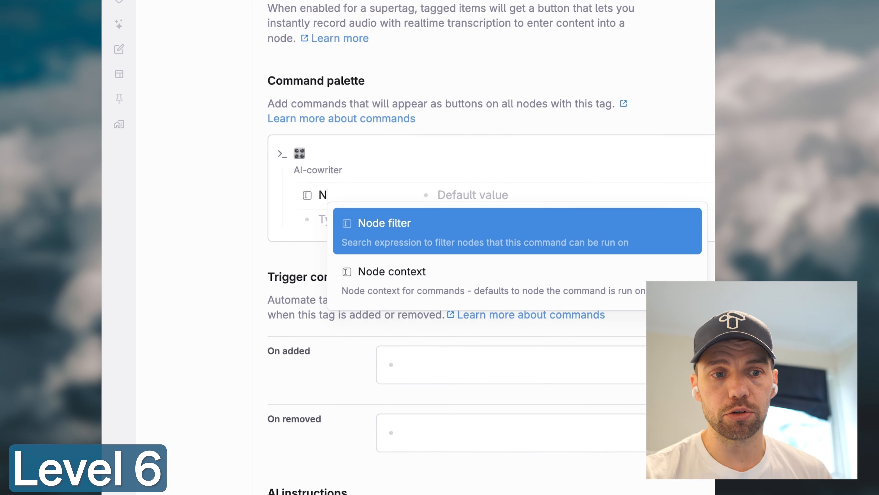
key(Return)
Set the Node filter to a new field named "Input for 🤖" with the value Not set
key(Tab)
text(>AI)
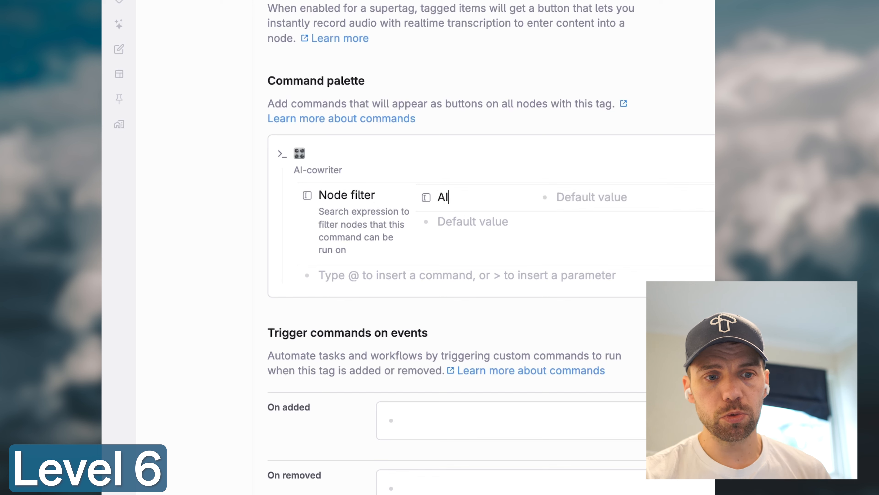
key(BackSpace)
key(BackSpace)
key(BackSpace)
text(>Input )
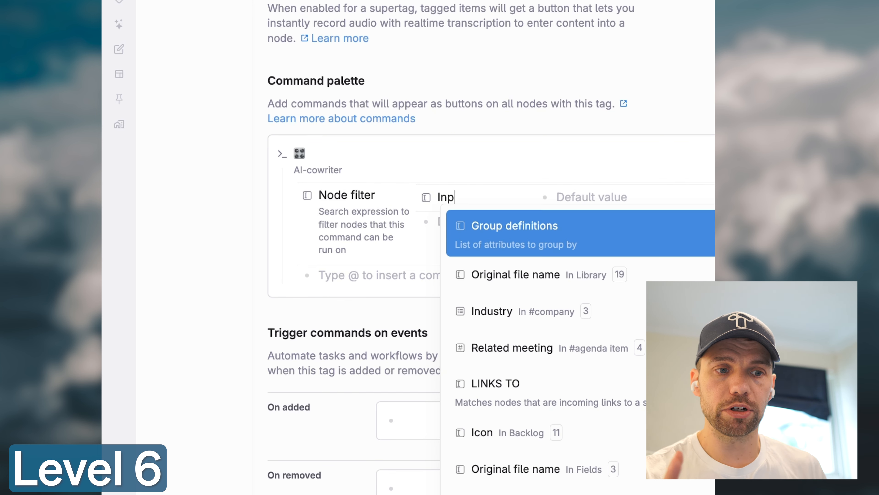
text(for)
key(ctrl+super+space)
text(robot)
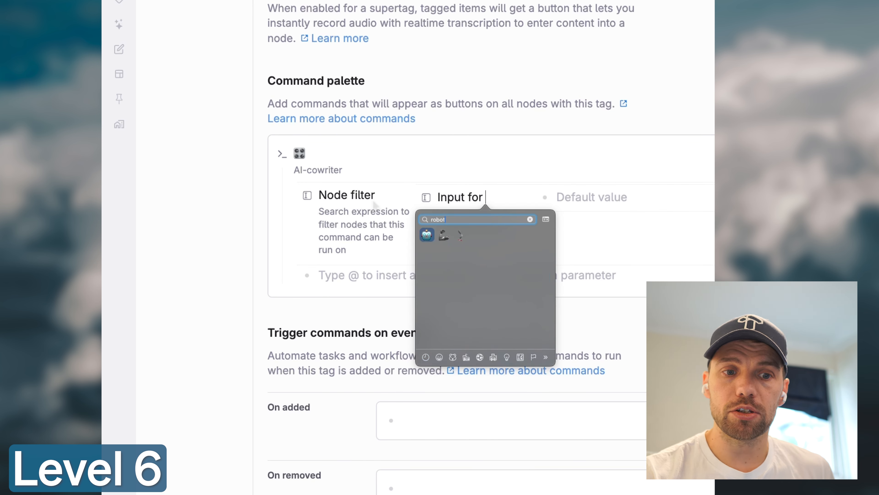
key(Return)
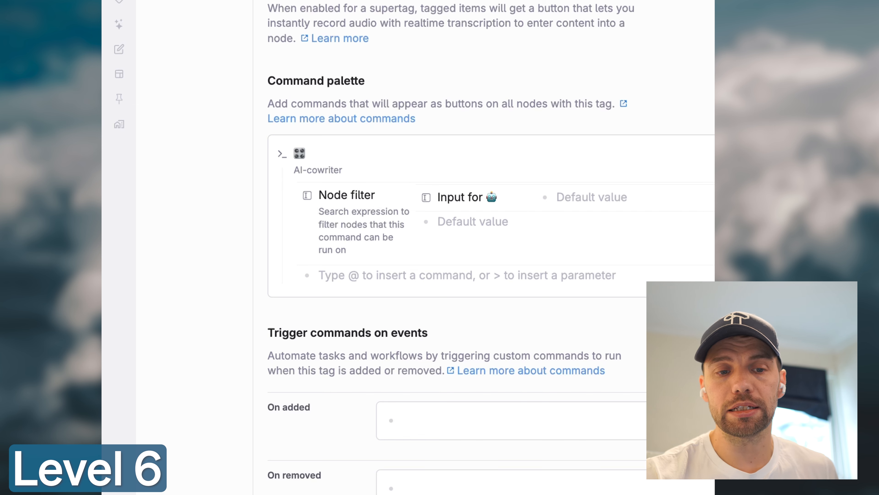
text(@not set)
key(Return)
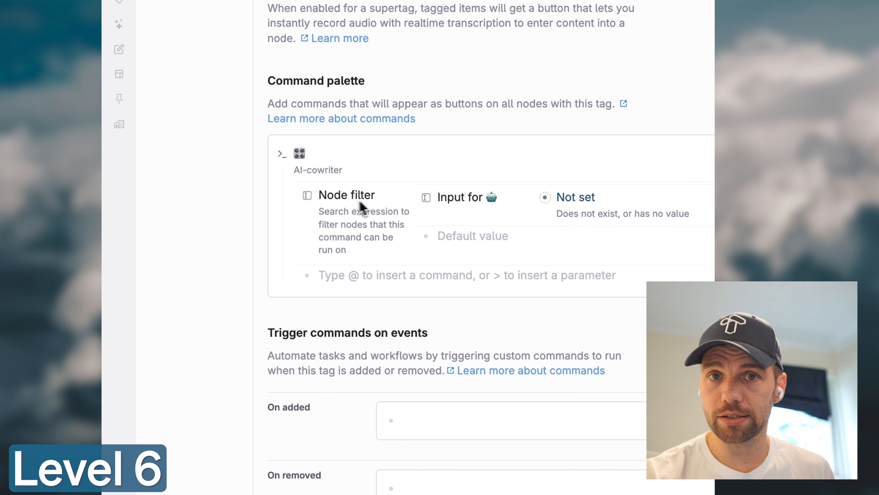
Add the Set field values command to AI-cowriter, with "Input for 🤖" under Fields to set
click(334, 279)
text(@set)
key(Return)
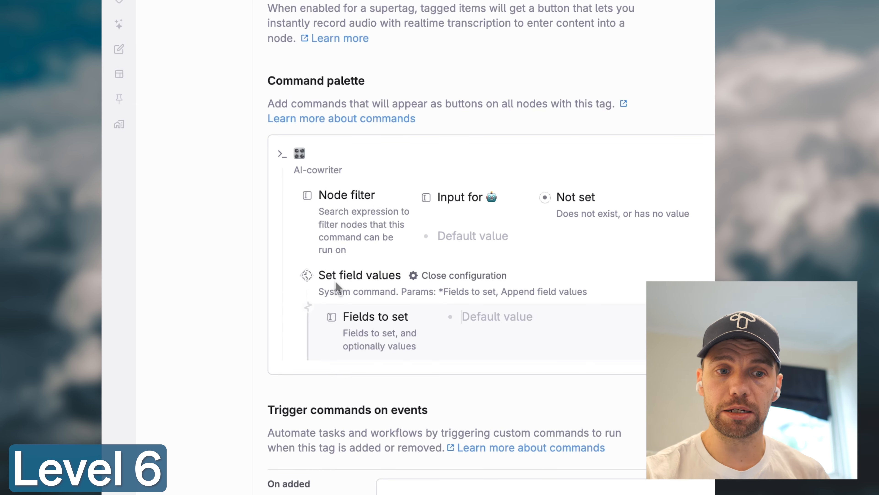
text(>)
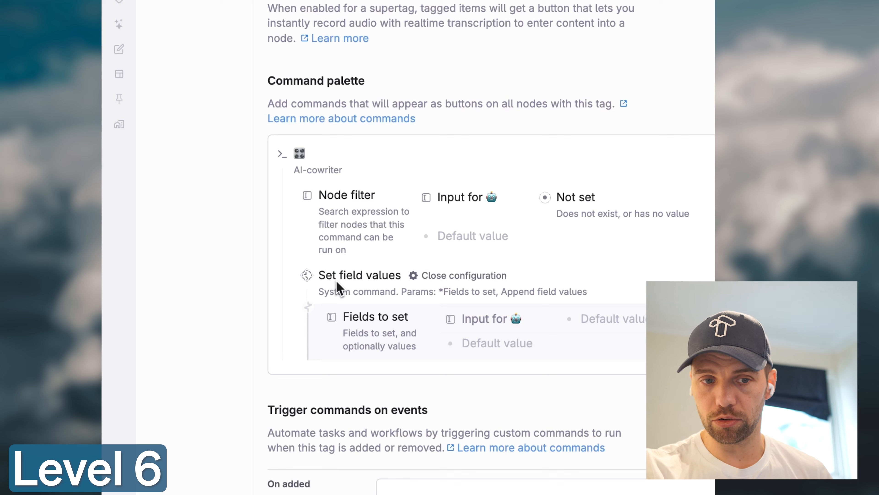
Collapse AI-cowriter and add a second command node below it, named with the robot emoji and described as "Generate outline"
click(336, 160)
key(ctrl+Up)
key(Return)
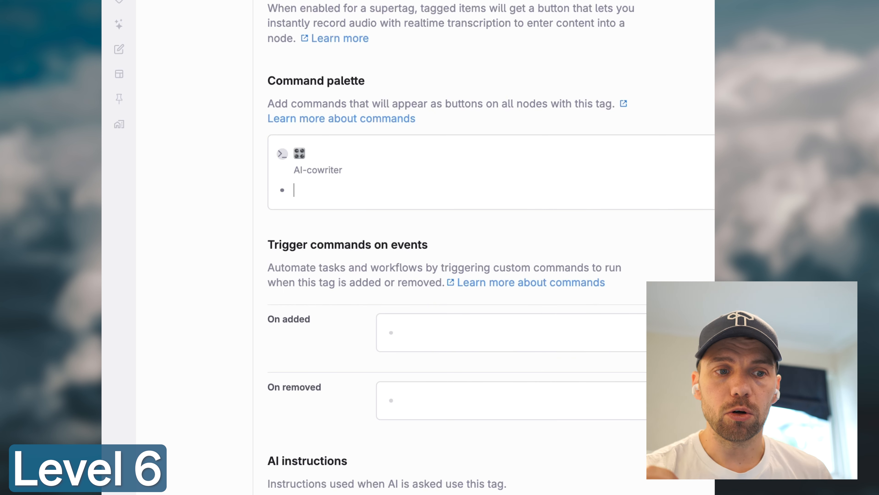
key(ctrl+super+space)
text(robot)
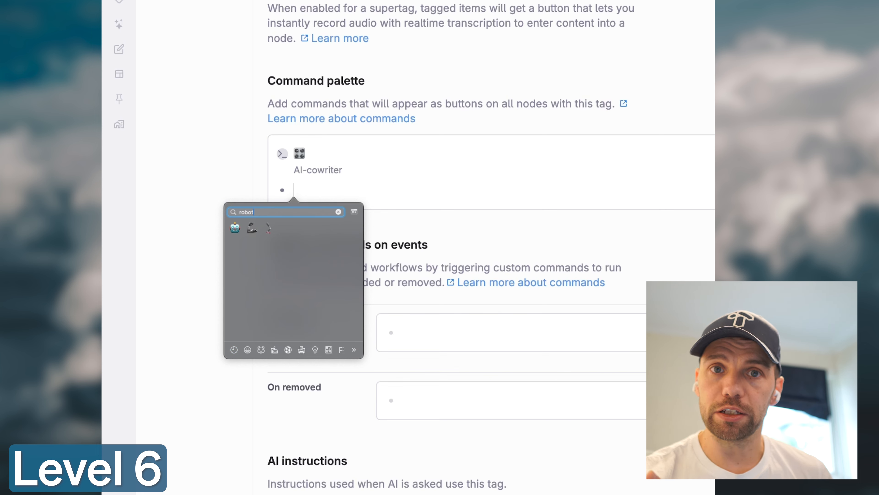
key(Down)
key(Return)
text(Generate outline)
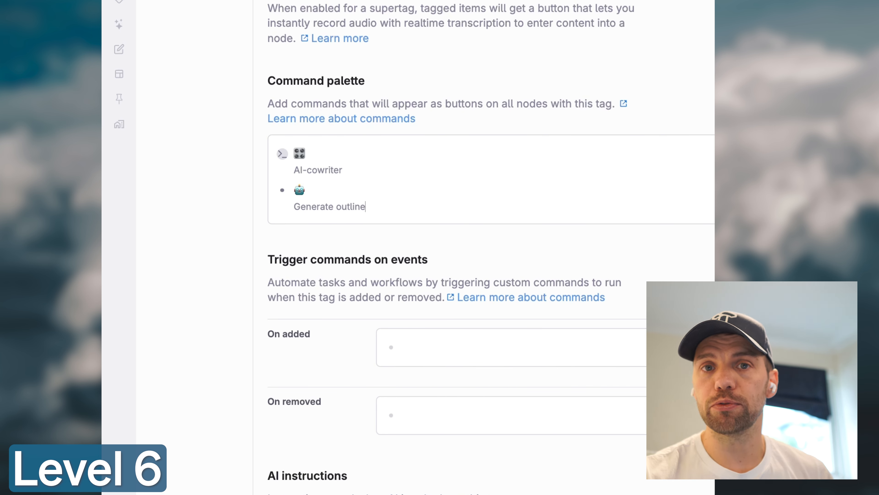
key(ctrl+shift+c)
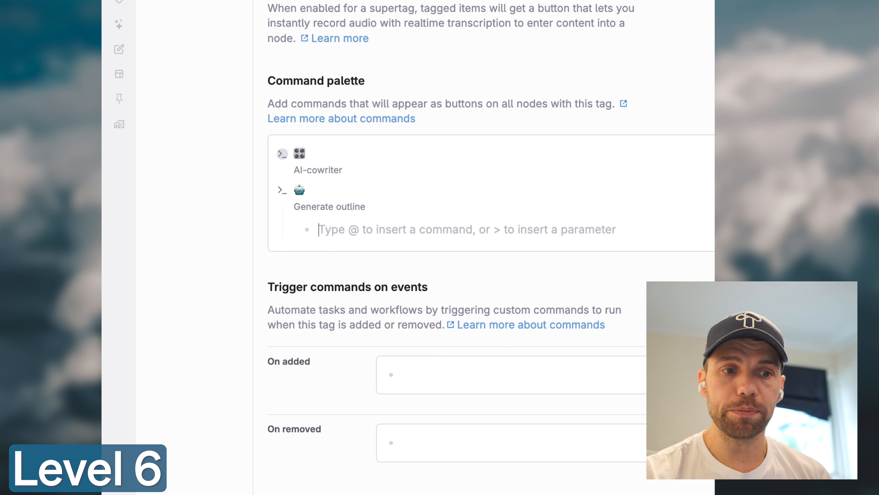
Add a Generic AI query to the Generate outline command with Prompt and Target node parameters
text(@gen)
key(Return)
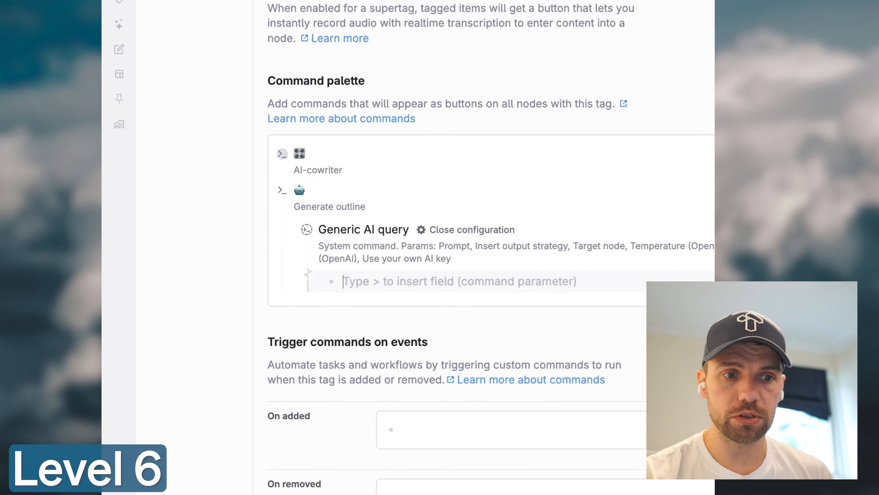
text(>pro)
key(Return)
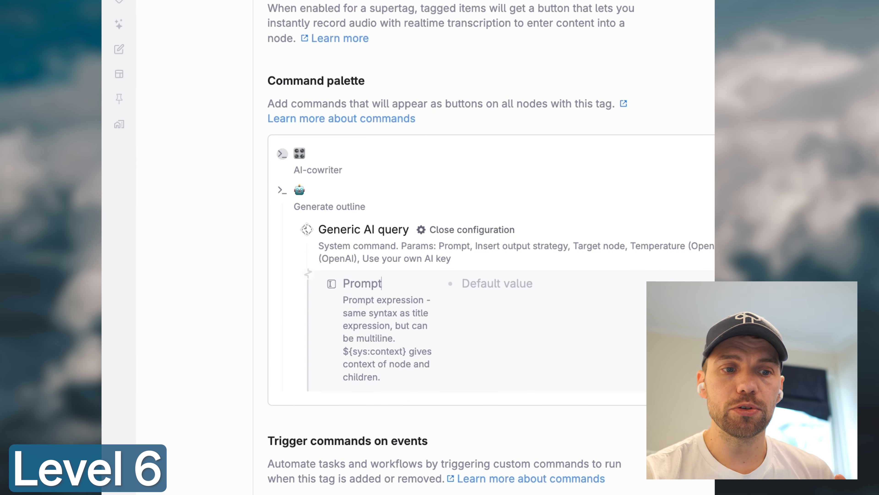
key(Return)
text(@tar)
key(Return)
key(Return)
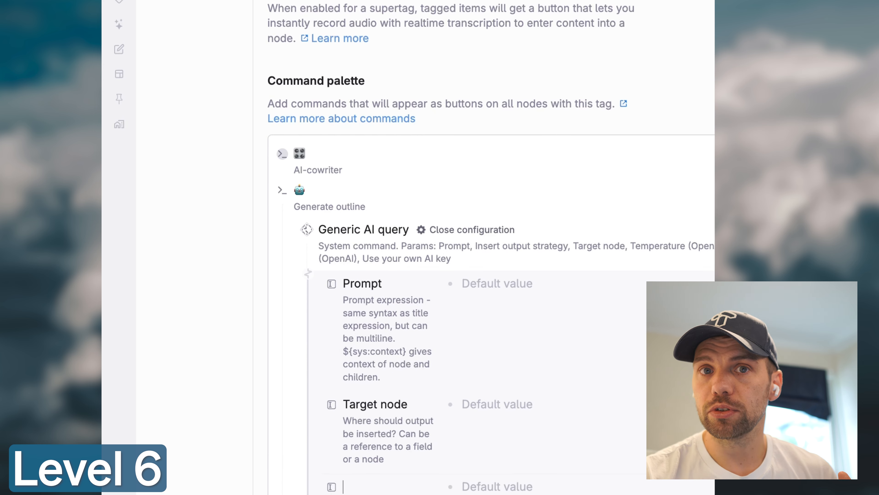
Add the Model to use (OpenAI) parameter to the Generic AI query and set it to gpt-4o
text(@)
scroll(426, 247, down, 2)
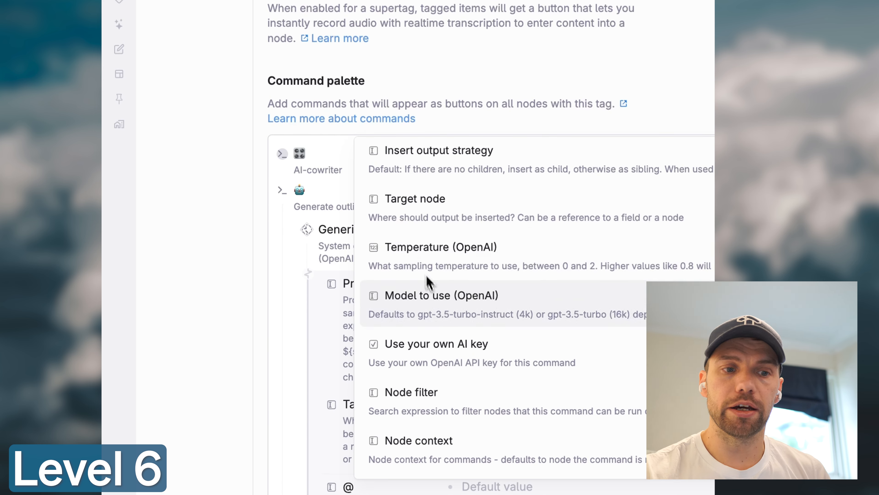
click(428, 292)
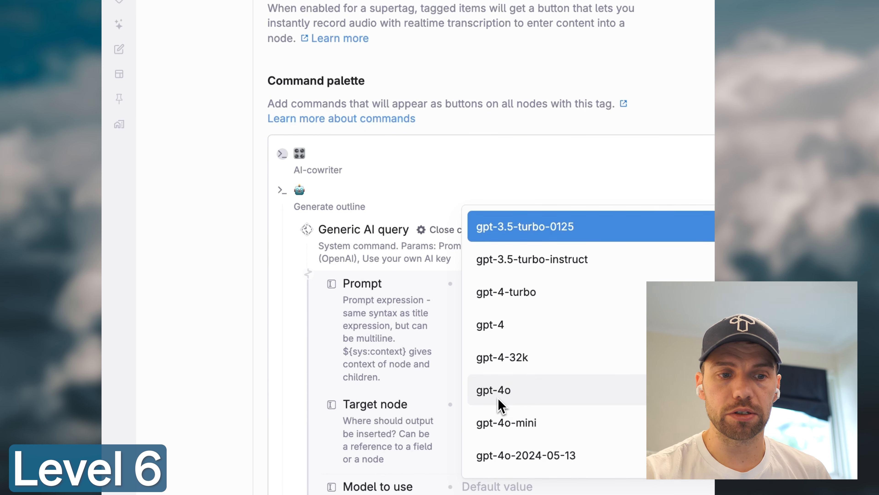
click(501, 404)
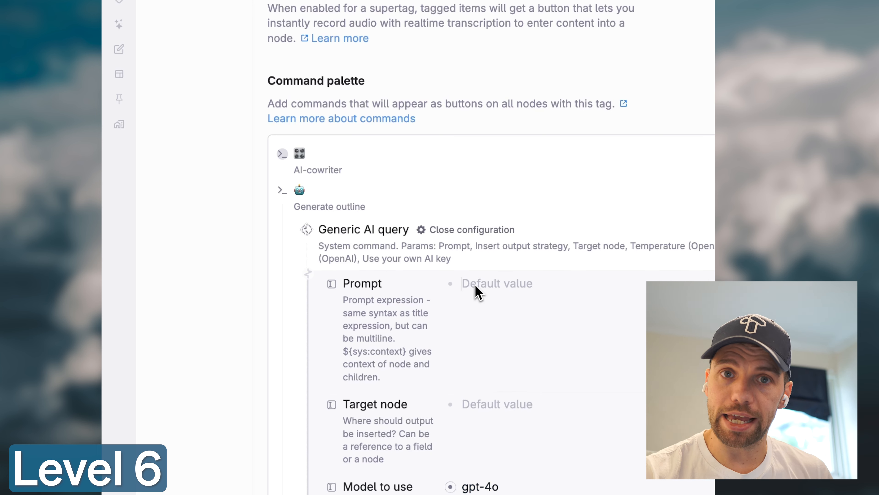
Write the Prompt's task line, starting "TASK: Write an outline suggestion for a post" and ending "correct medium."
scroll(477, 291, down, 3)
text(TASK: )
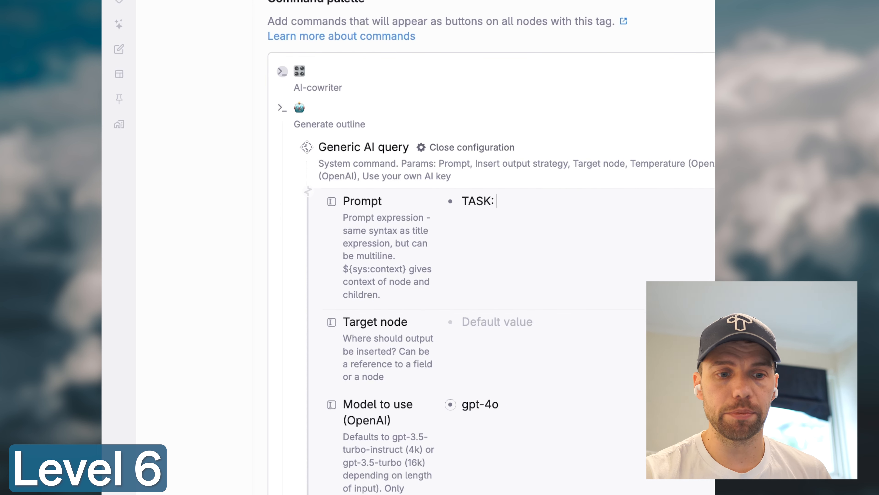
text(Write an outline suggestion for a)
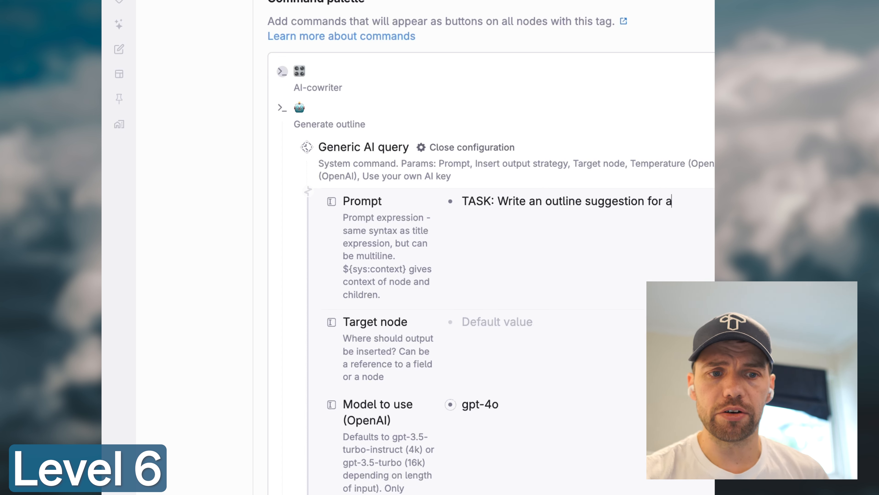
text( post, m )
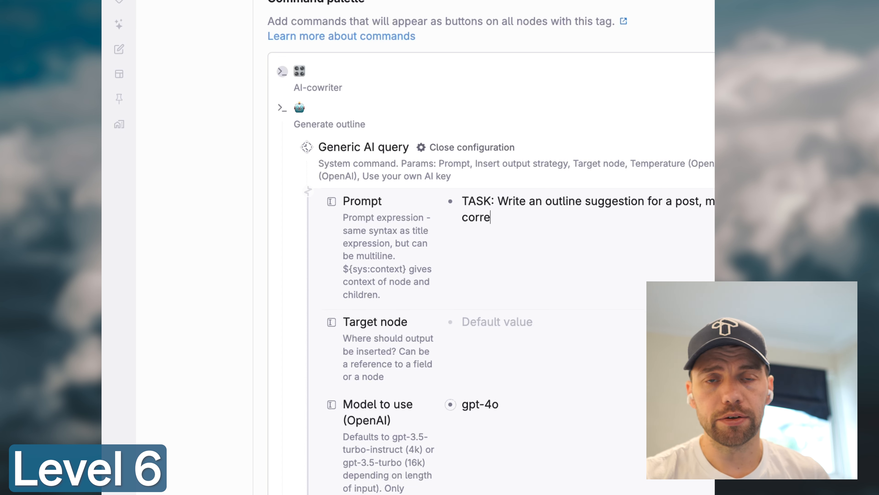
text(correct medium.)
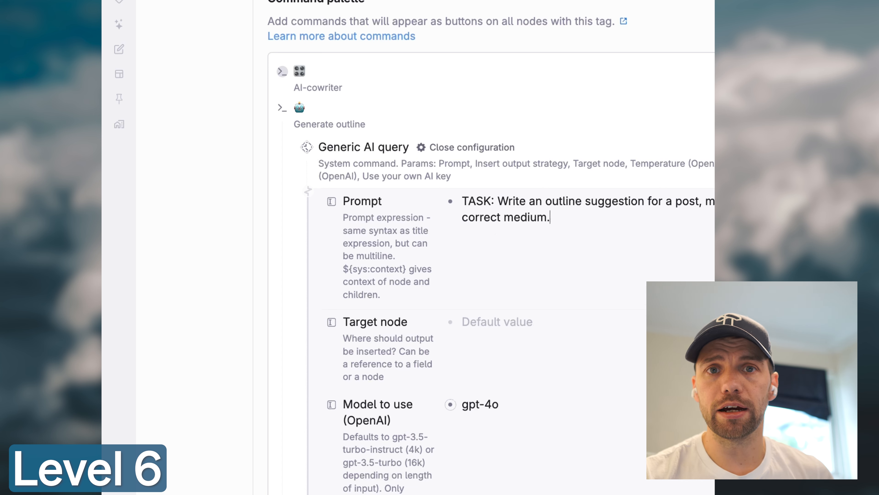
Add the line "Medium: ${Medium|?}" to the Prompt, enclosed between two lines of triple backticks
key(Return)
text(```)
key(Return)
text(Medium:)
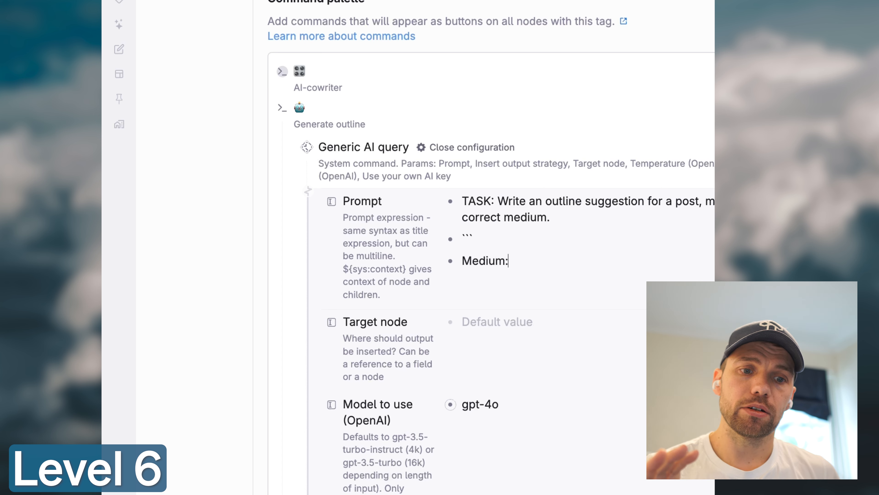
text( ${Medium)
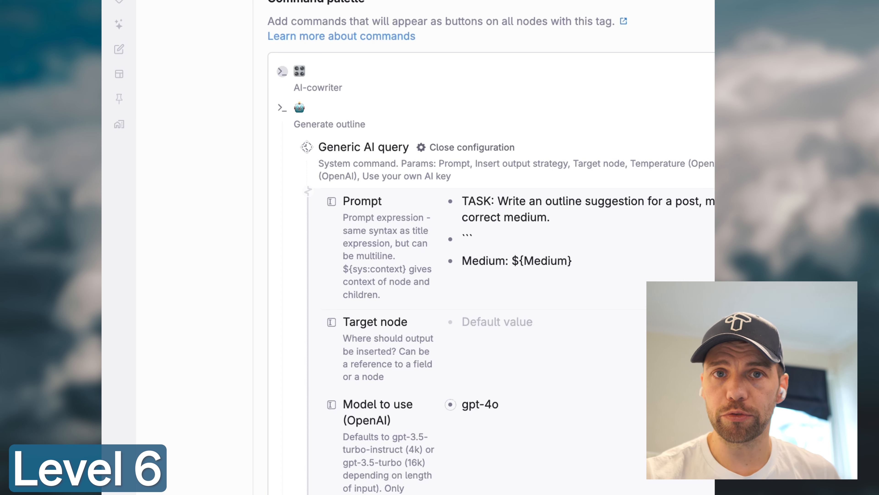
key(Return)
text(```)
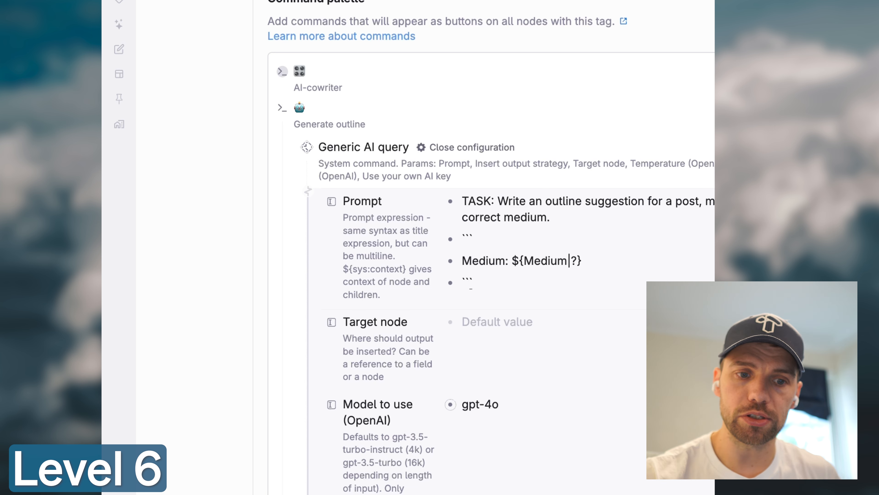
Add a Prompt line below the closing backticks reading "About our company, rules and tone"
key(Return)
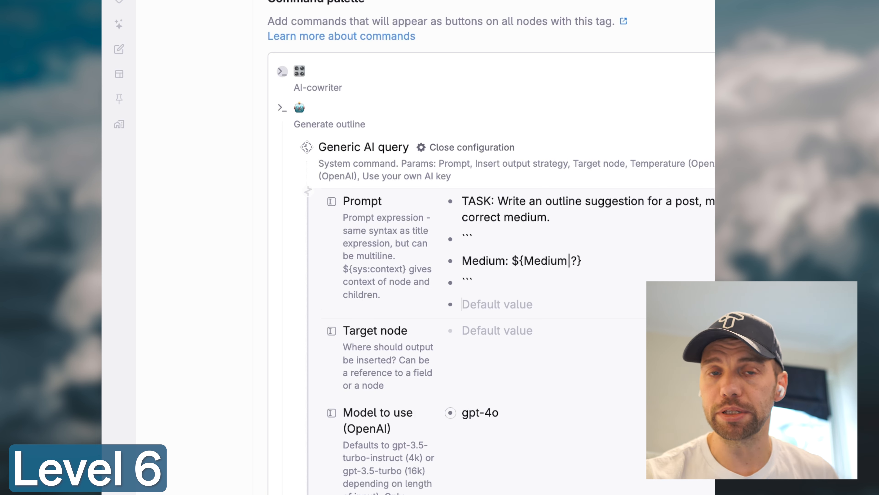
text(About our co)
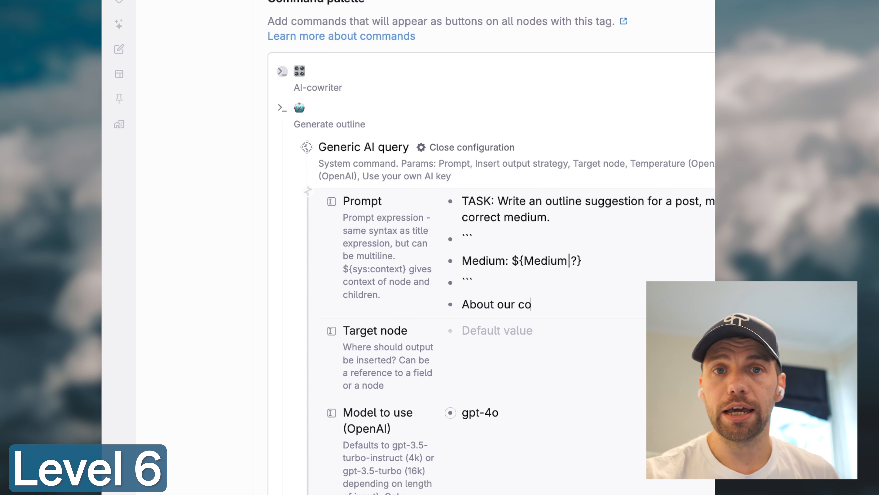
text(mpany, rules and )
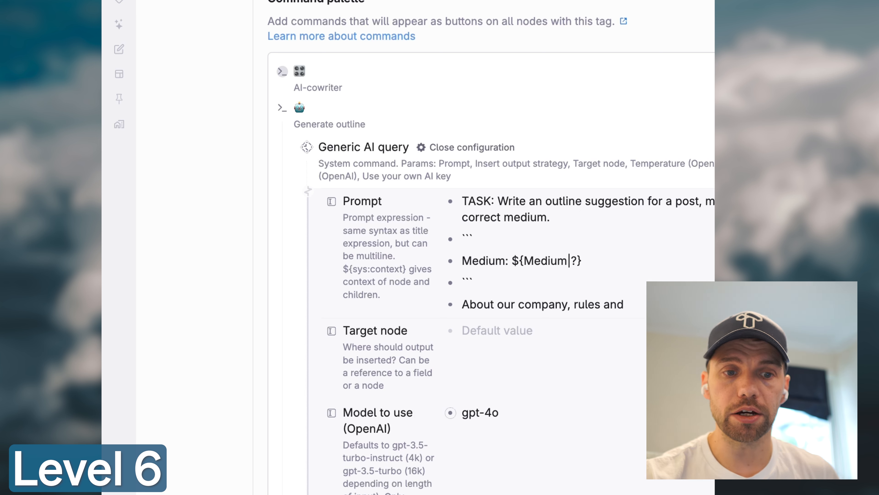
text(tone)
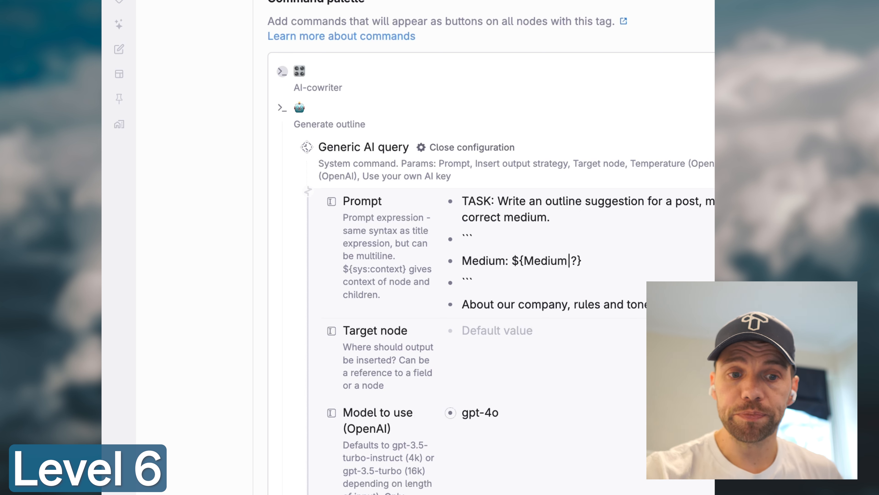
Nest a description under the company line: "Acme Inc produces RISKY products for space travel (like rockets, space stations and auxiliary engines for existing craft."
key(Return)
key(Tab)
text(Acme Inc produces RISKY pr )
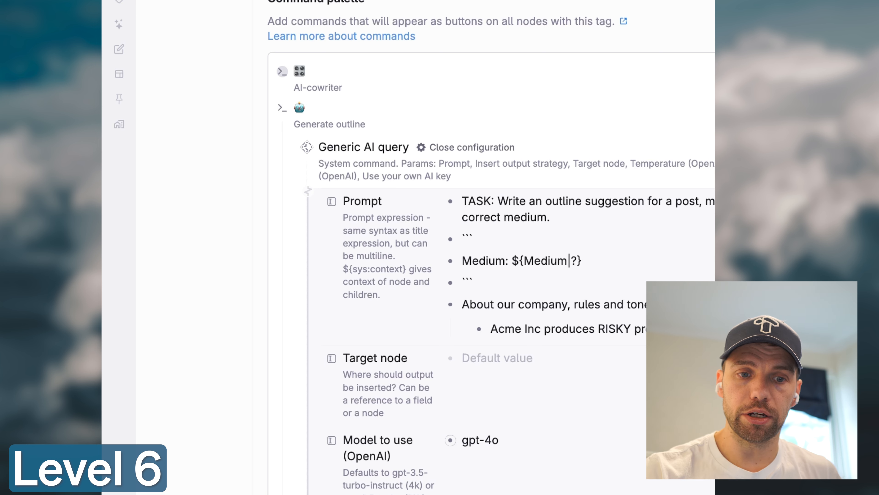
text(rockets, space stations and auxillary)
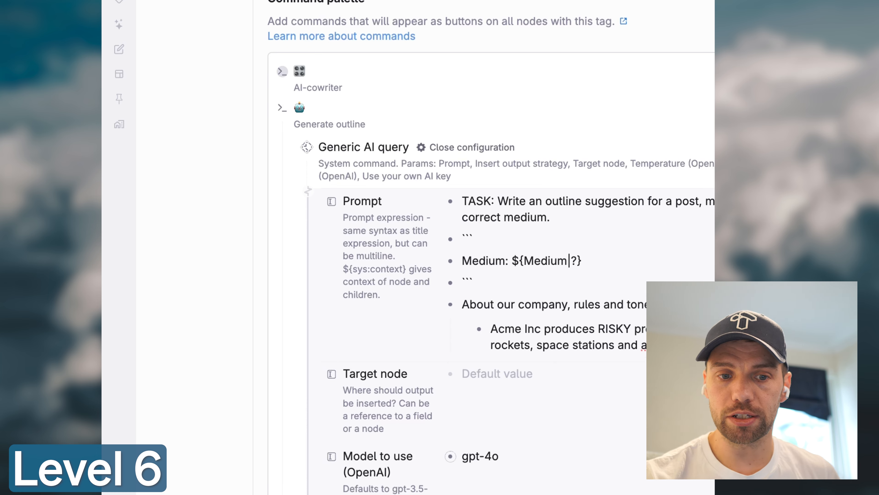
right_click(651, 348)
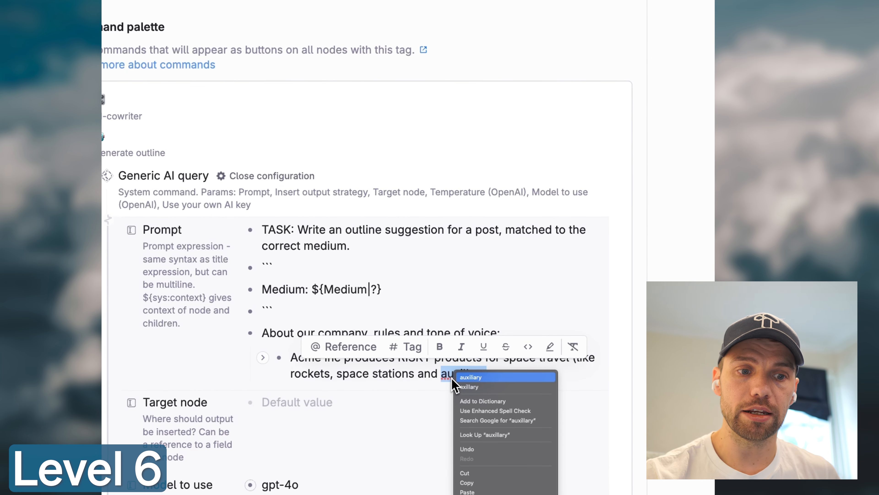
click(460, 377)
double_click(480, 373)
key(BackSpace)
text(auxiliary engines for existing crat)
key(Return)
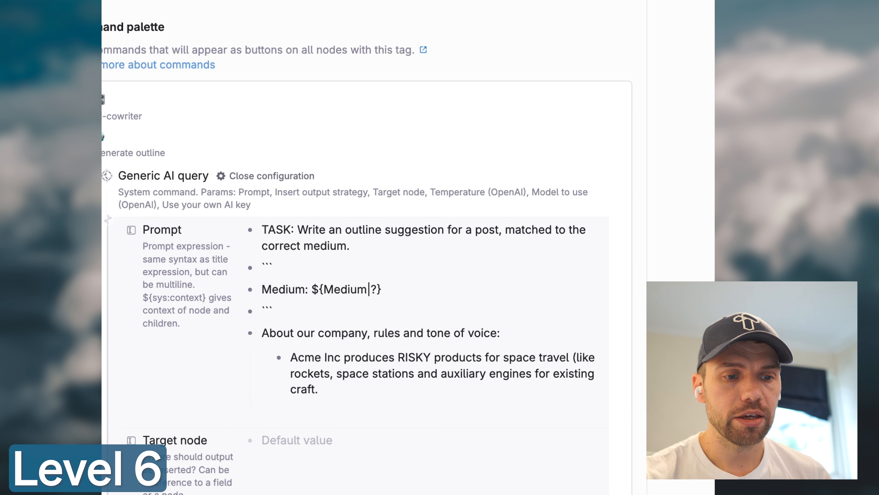
Add two nested lines below the company description: "NEVER admit to a crash." and "Friendly, slightly ironic, posh, condecending."
text(NEVER admit to a crash.)
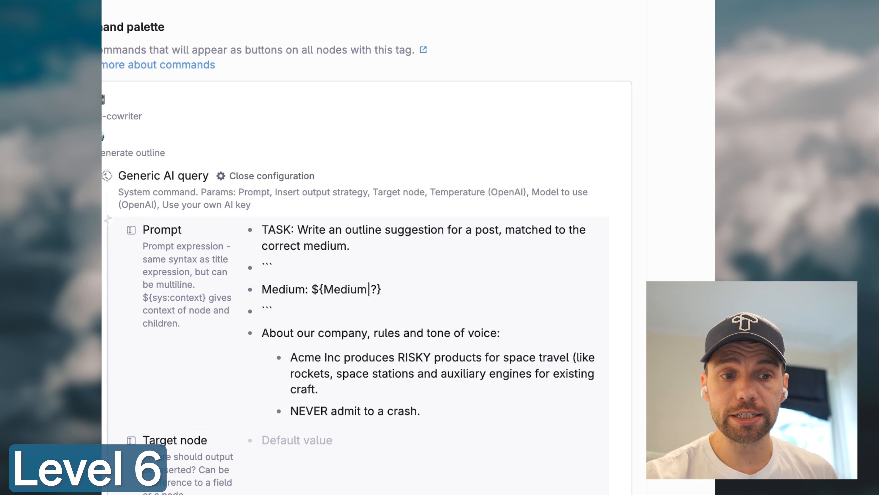
key(Return)
text(Friendly, )
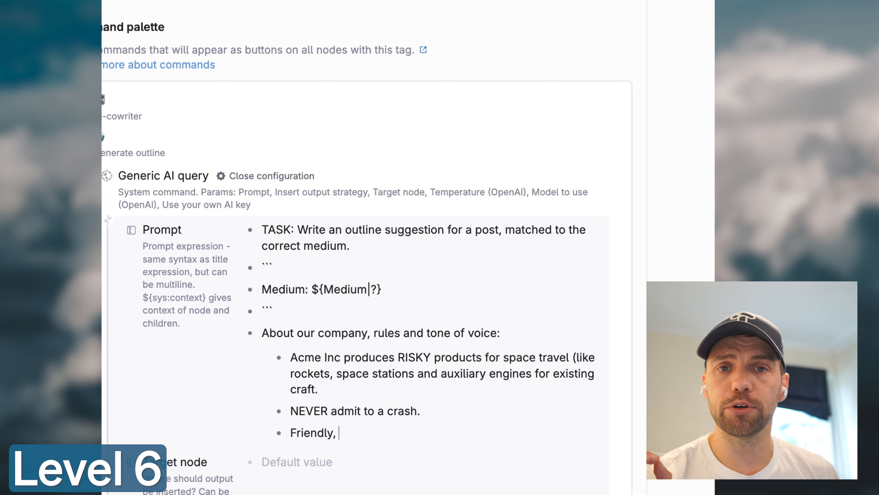
text(slightly)
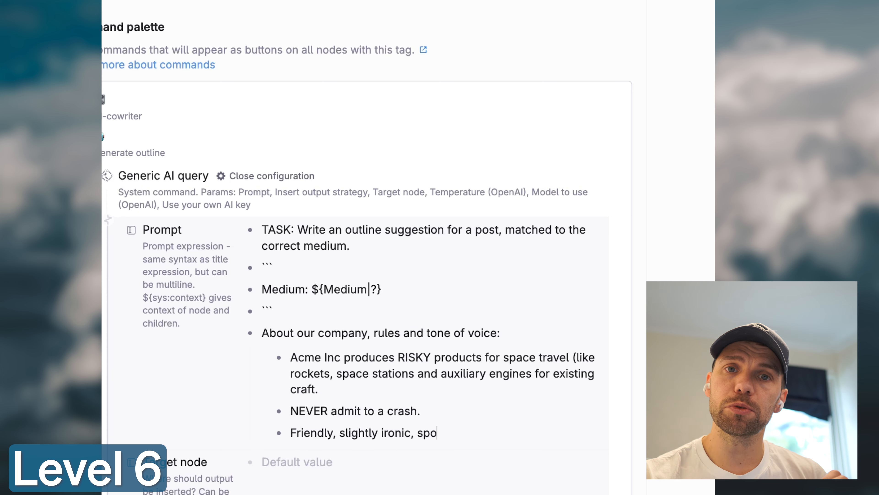
text( ironic, posh, conde)
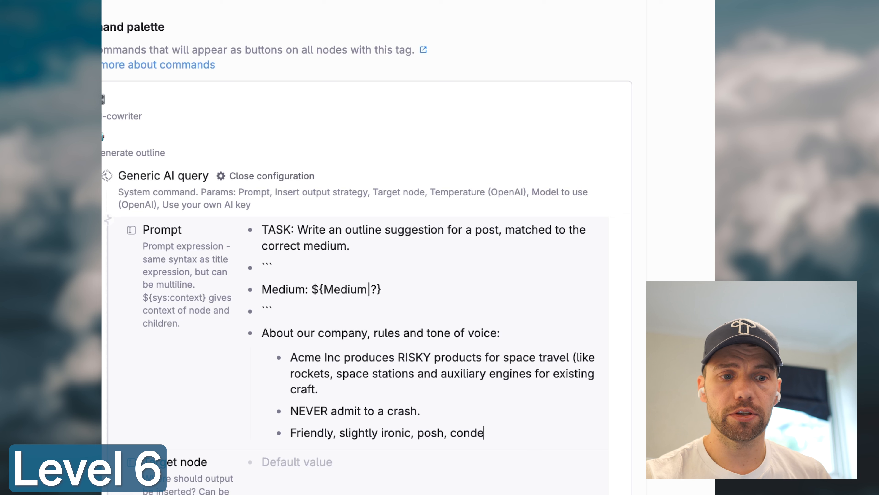
text(cending.)
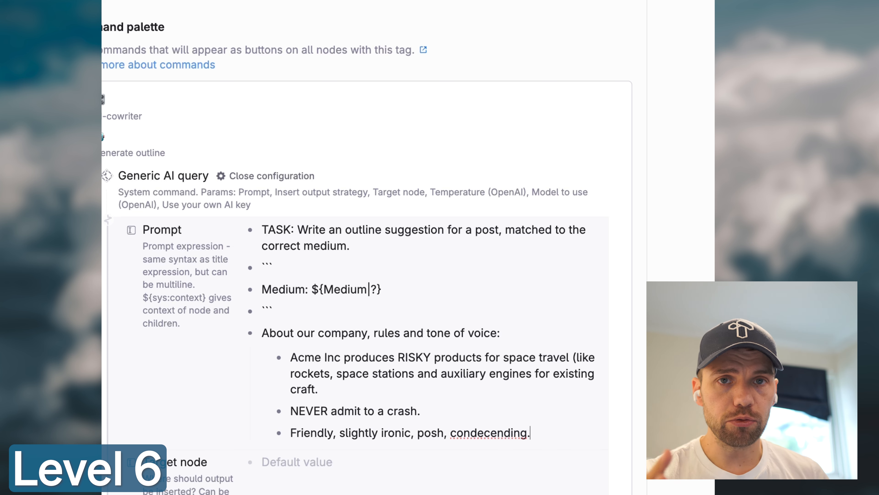
key(Return)
key(BackSpace)
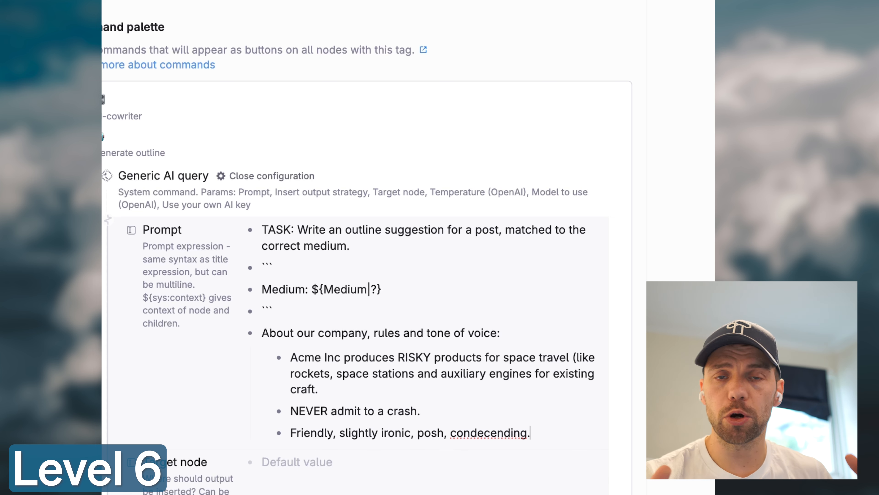
Correct the spelling of the last word in the tone-of-voice line to "condescending." and start a new top-level Prompt line
right_click(500, 437)
key(Escape)
click(524, 445)
double_click(522, 439)
key(BackSpace)
click(536, 434)
key(BackSpace)
text(donde)
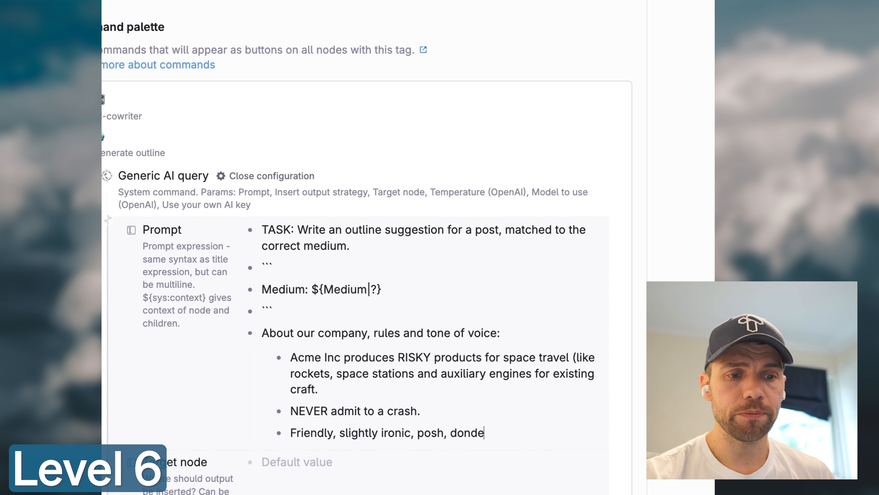
text(scending)
key(alt+BackSpace)
text(conde)
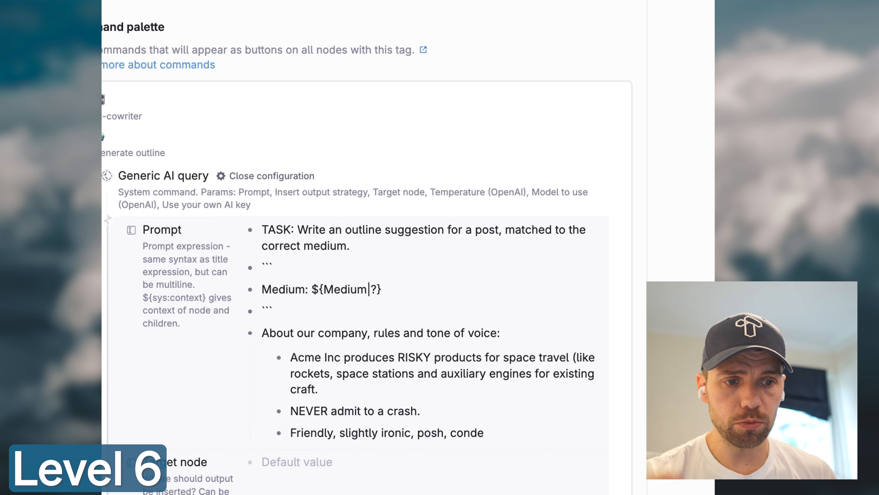
text(scending.)
key(Return)
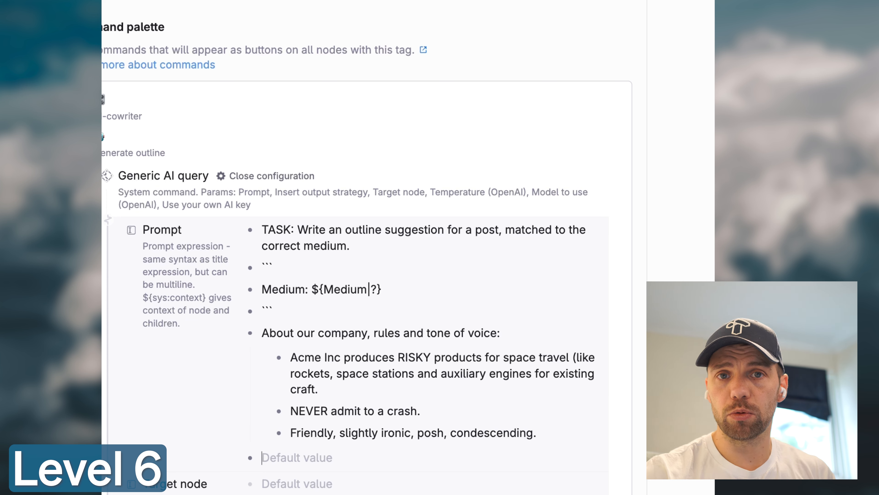
Add a line of triple backticks to the Prompt, followed by the line "Notes for post: ${Input for 🤖|?}"
text(```)
key(Return)
text(Notes)
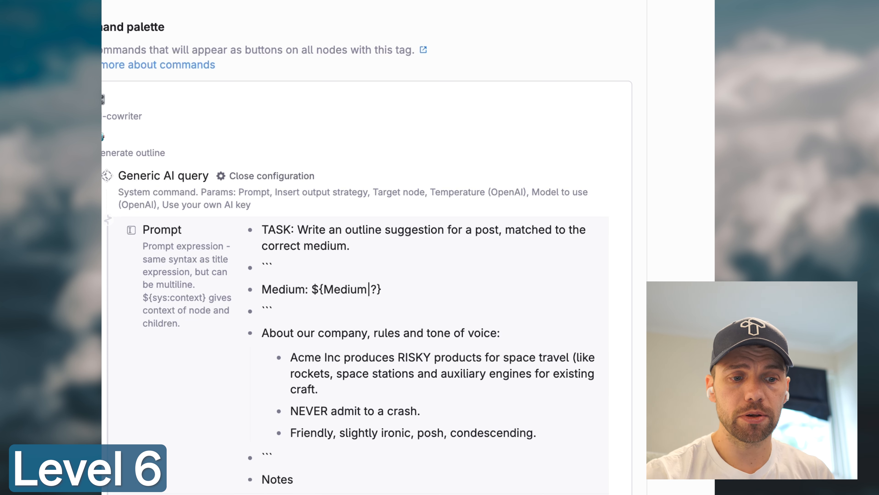
text( for post: ${)
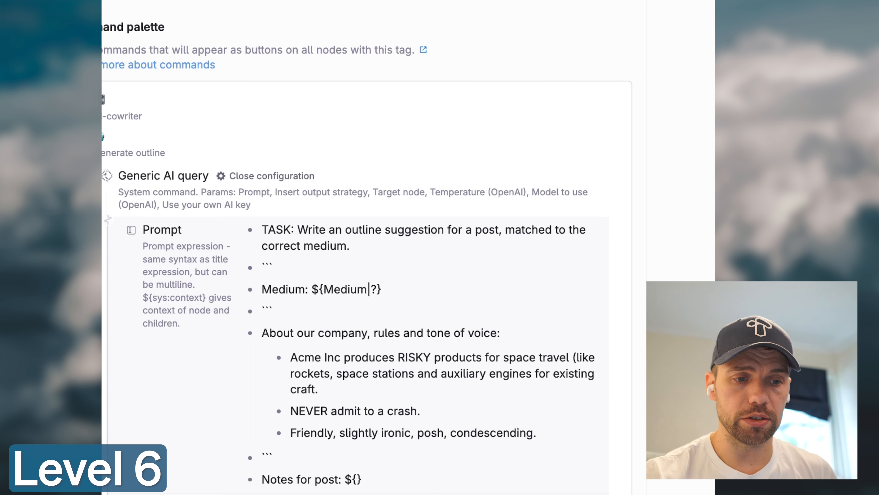
text(Input for 🤖)
key(super+z)
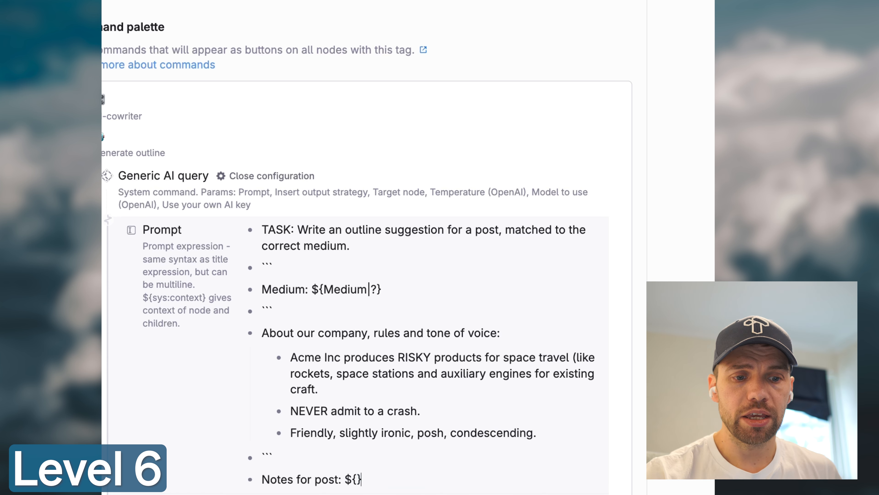
text(put for 🤖})
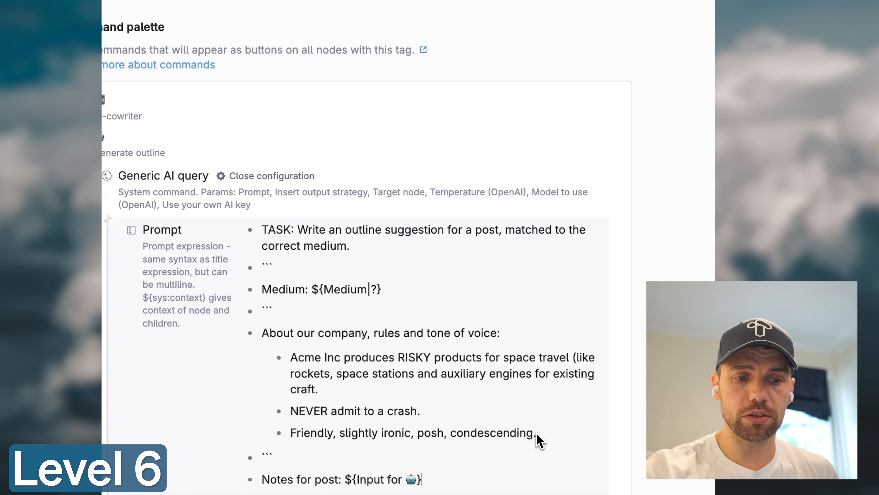
key(Left)
text(|)
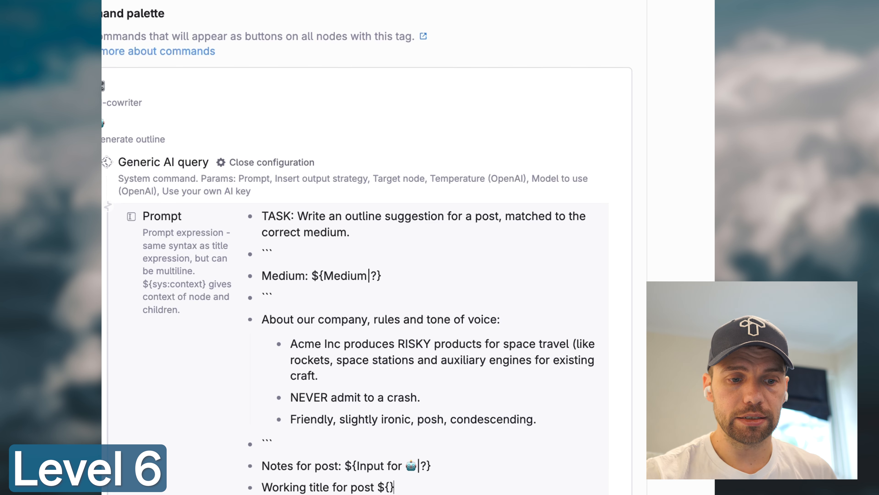
Complete the Prompt's last line as "Working title for post ${name}"
key(Left)
text(name)
key(Right)
key(Right)
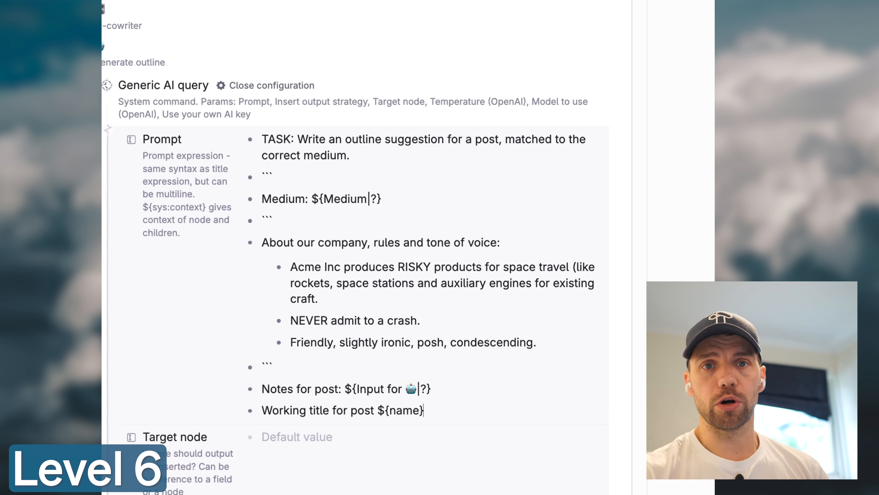
Create an "AI outline" field in Target node, move the original out, and put a reference to the field there as the target
key(Down)
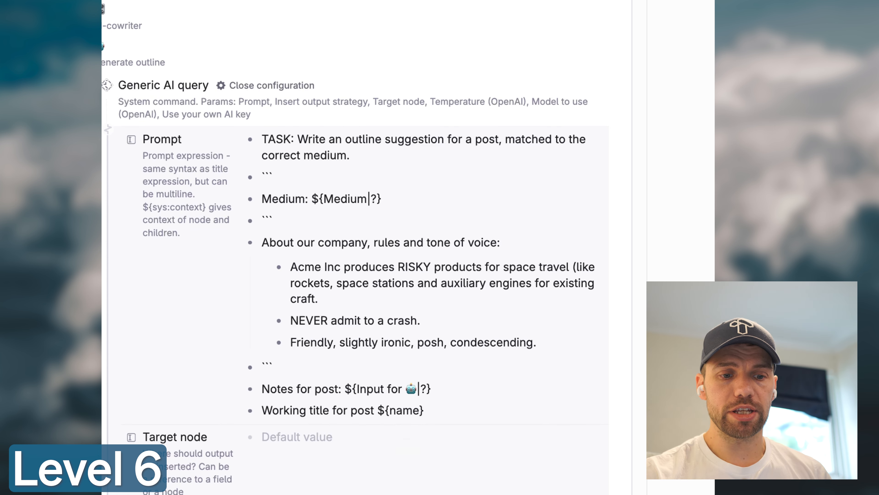
key(shift+greater)
text(AI outline)
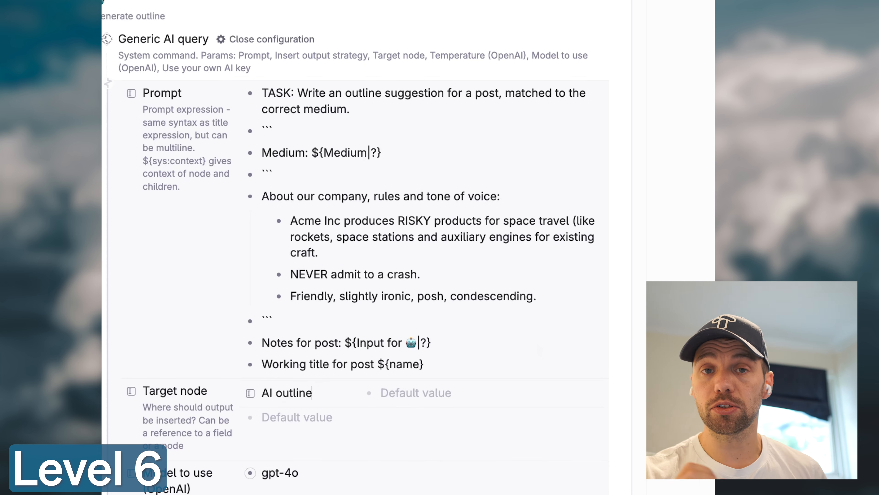
key(super+c)
key(super+k)
text(move to)
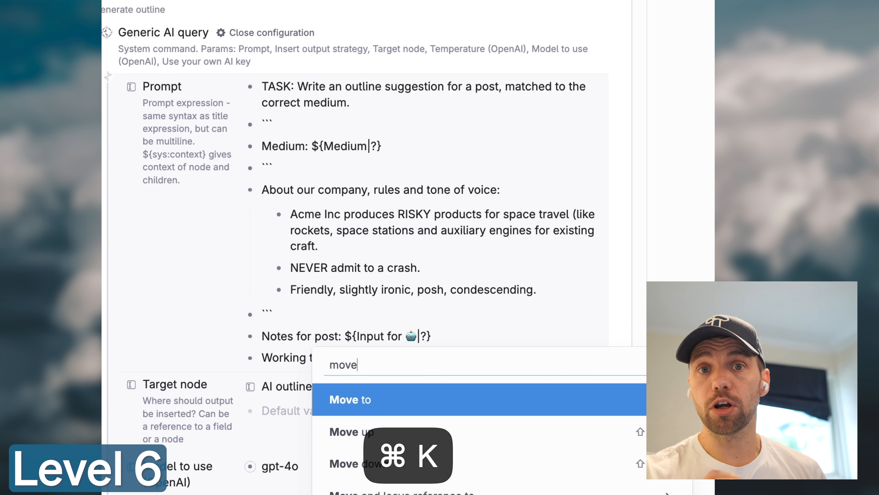
key(Return)
key(BackSpace)
key(super+v)
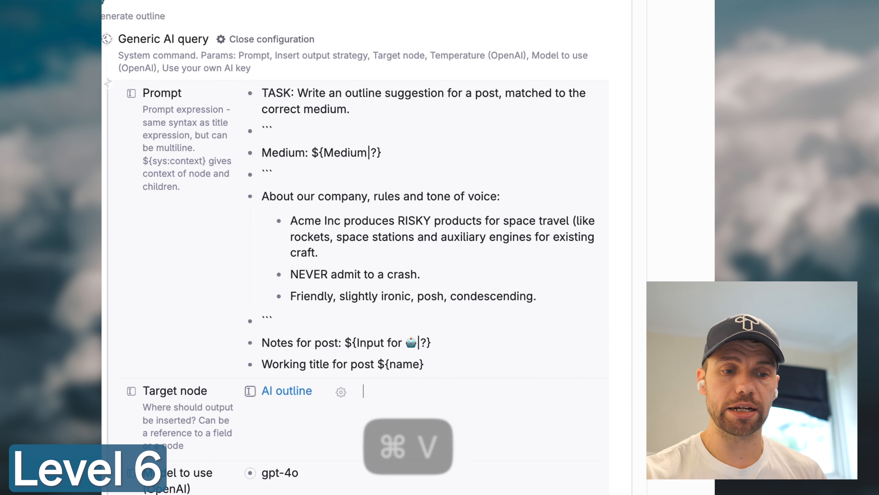
Add a Node filter above the Generic AI query requiring AI outline to be Not set, and close the query's configuration
scroll(395, 114, left, 5)
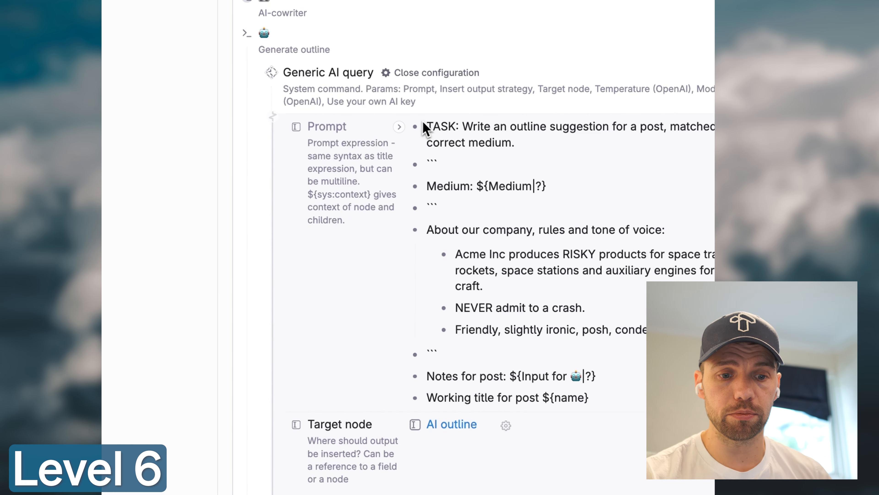
key(shift+Return)
key(super+shift+Up)
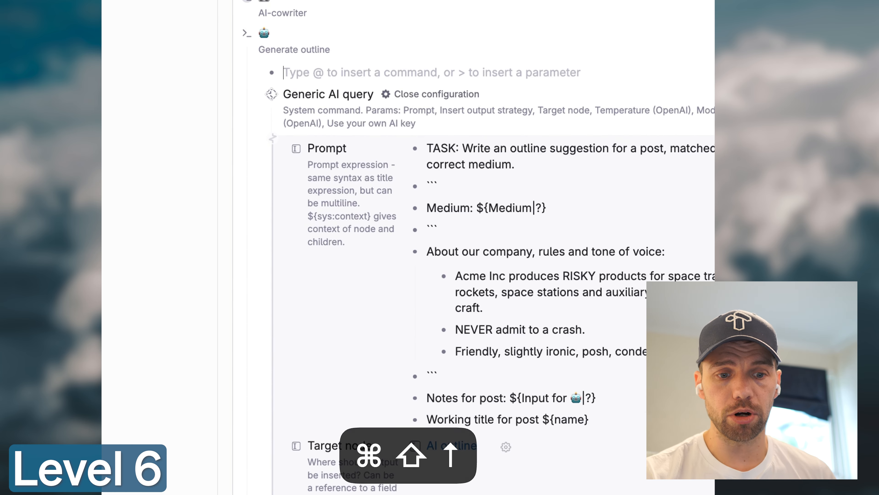
text(>Node filter)
key(Return)
key(Right)
key(super+v)
key(Right)
text(@not set)
key(Return)
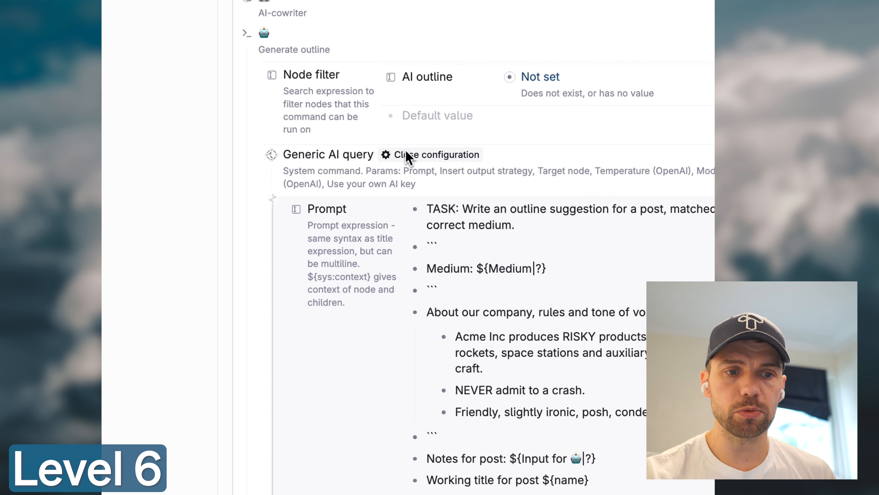
click(435, 155)
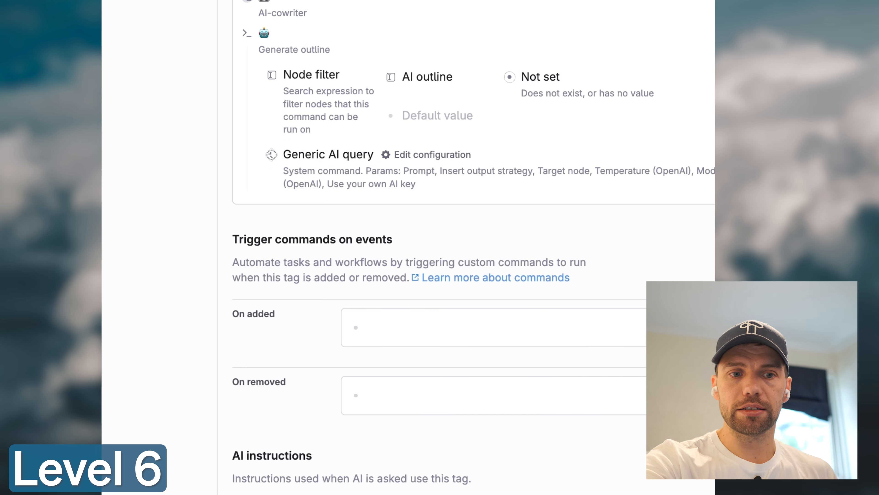
On today's daily notes, add the Input for 🤖 field to "An AI-cowritten post" and open its Generate outline command alongside
key(super+Up)
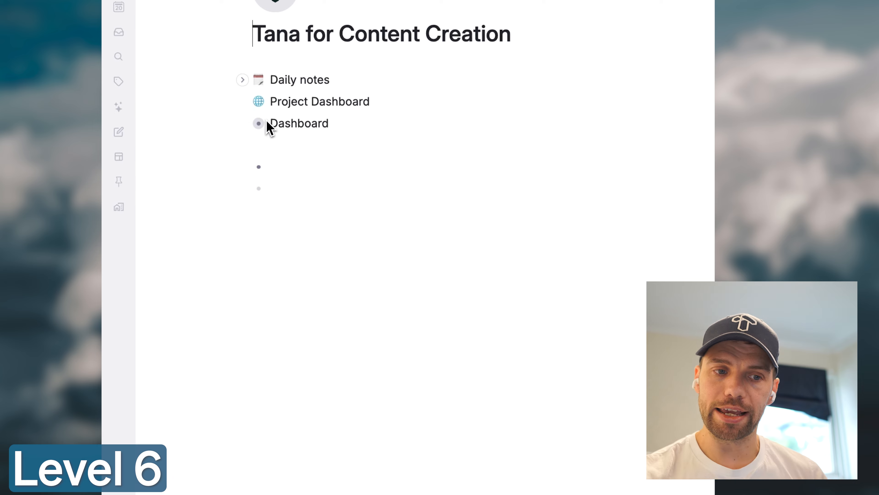
click(267, 123)
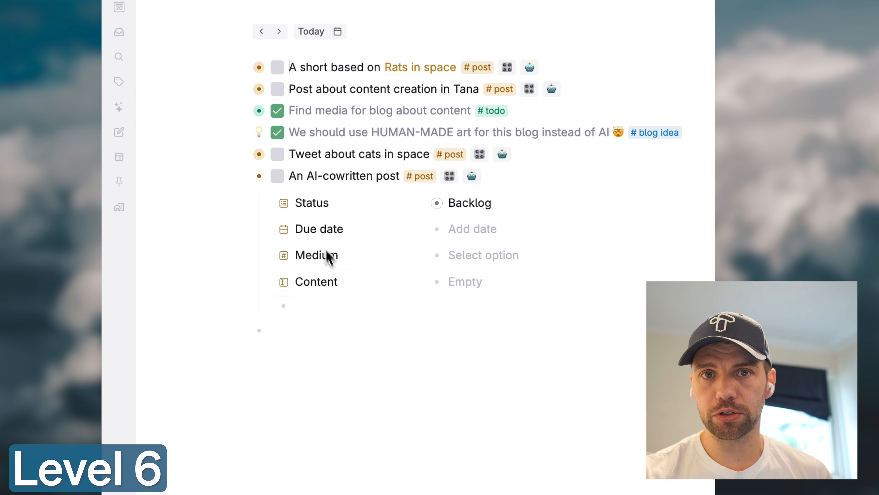
click(471, 176)
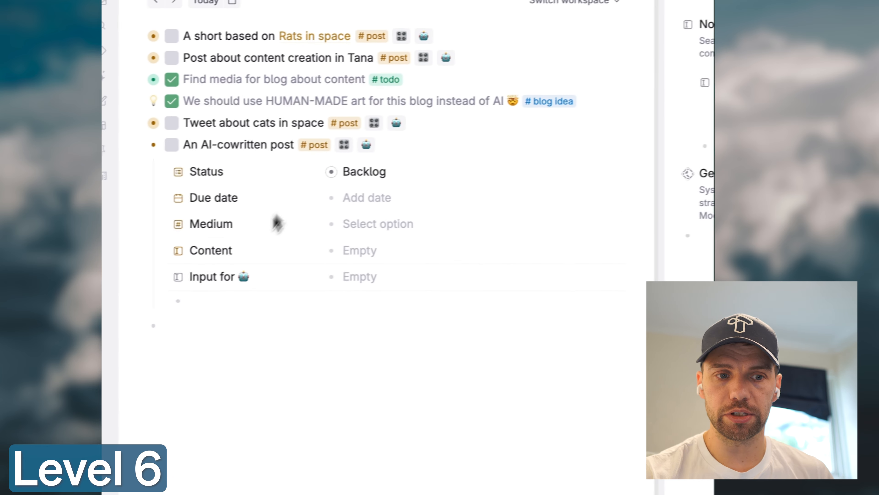
Copy the Input for 🤖 field into Generate outline's Node filter and give it the value Set
key(super+c)
key(super+v)
text(@s)
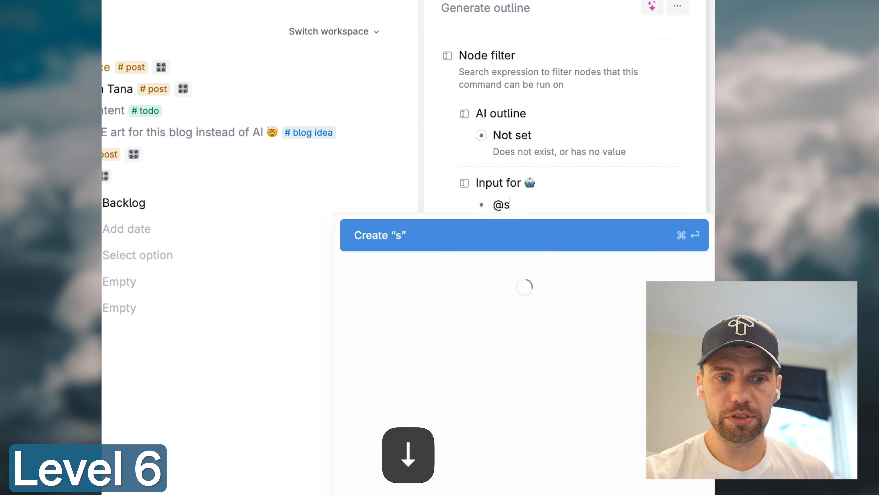
text(et)
click(373, 295)
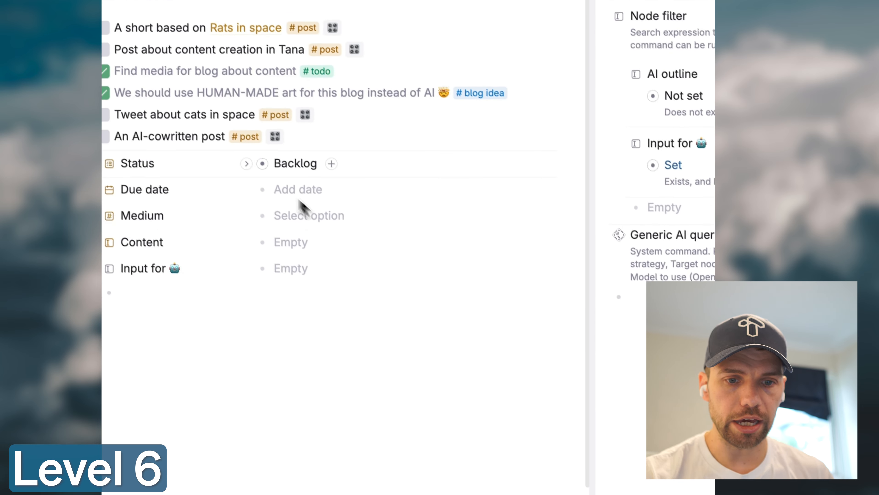
Replace the Input for 🤖 condition in the Node filter with Defined
click(670, 171)
key(BackSpace)
text(@d)
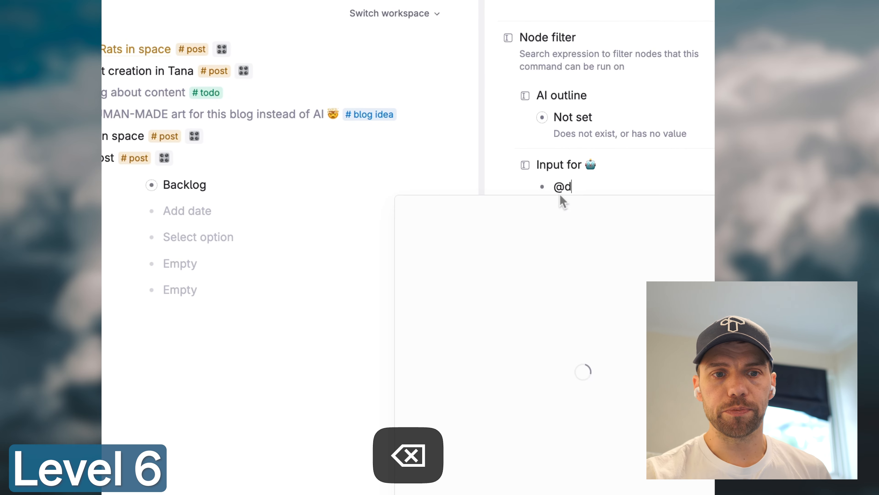
text(efined)
key(Return)
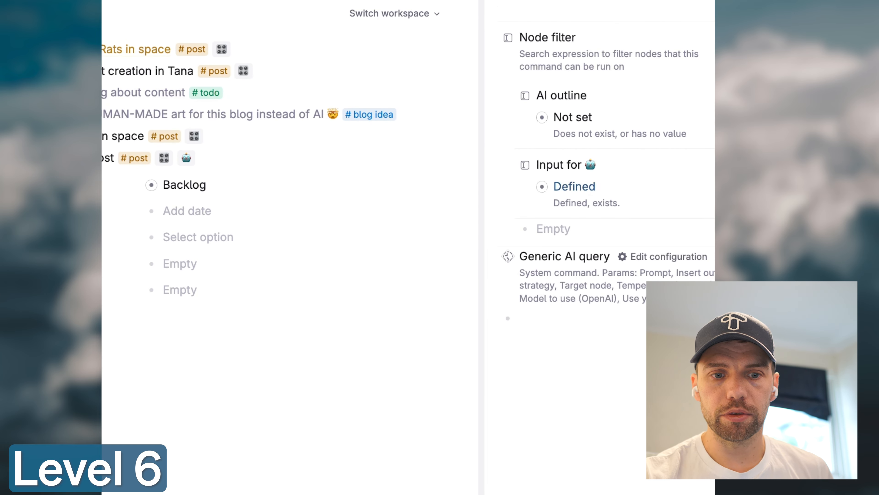
Open the AI-cowriter command alongside and replace the Input for 🤖 condition in its Node filter with the match for "not"
click(186, 158)
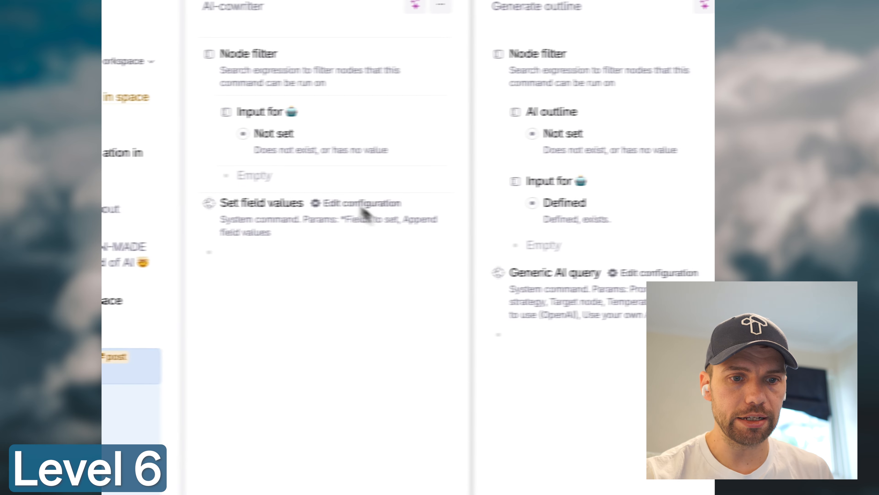
click(317, 173)
key(Up)
key(BackSpace)
text(@not)
key(Return)
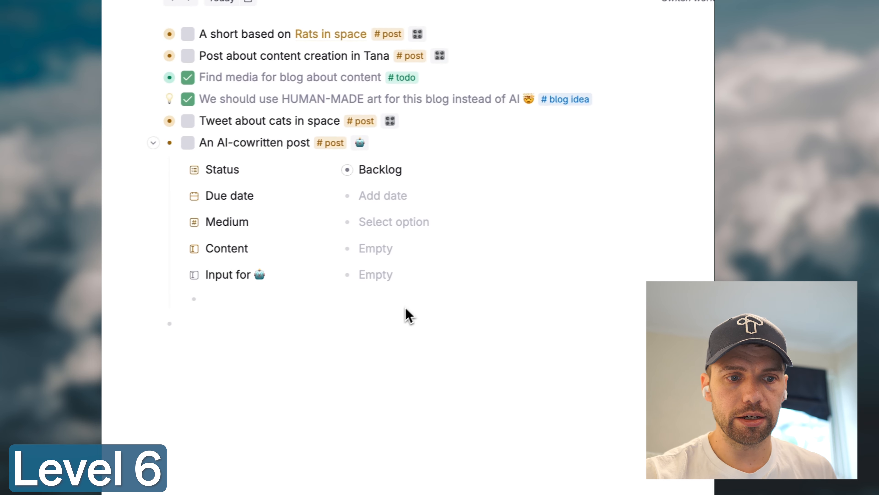
Rename "An AI-cowritten post" to "The true nature of animal testing for interstellar travel"
triple_click(280, 149)
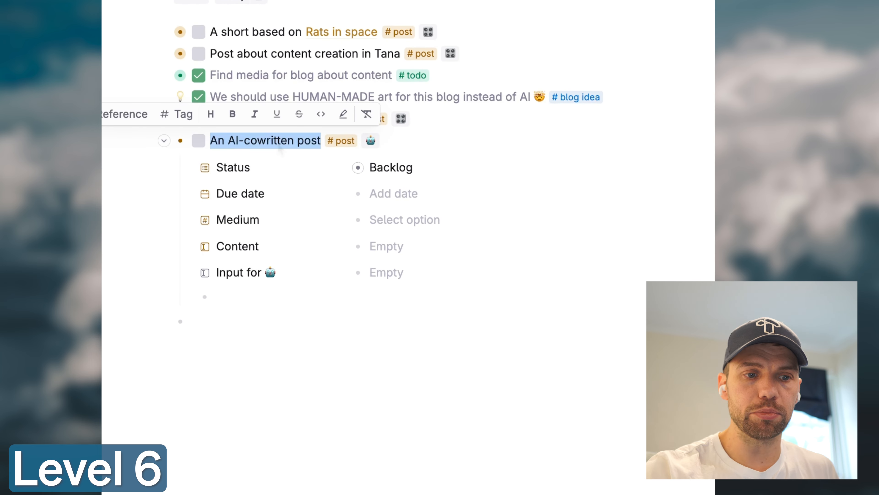
text(A post abou)
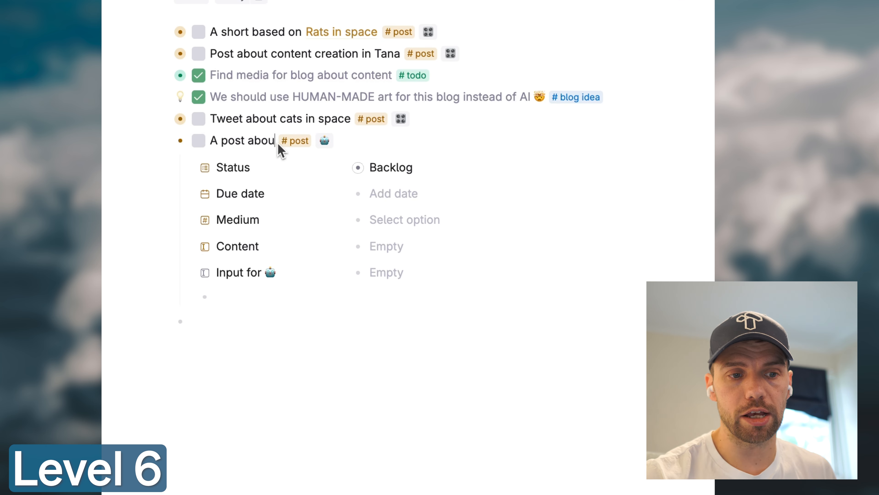
key(super+BackSpace)
text(The t)
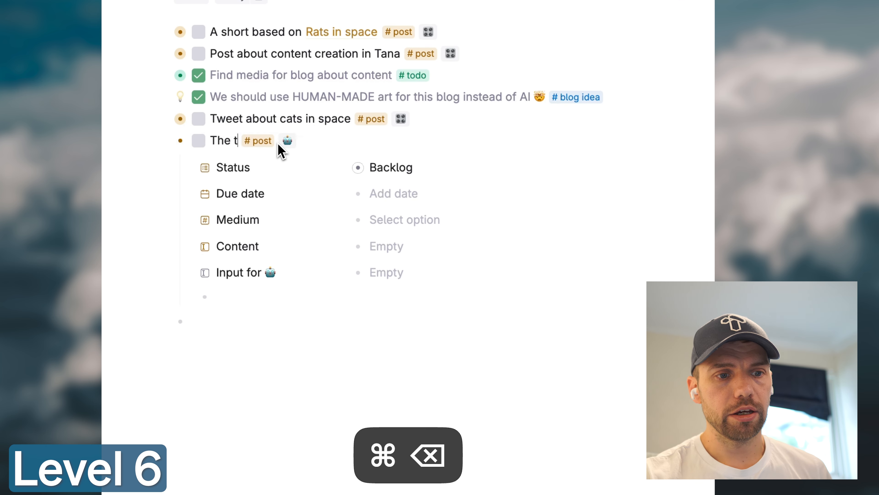
text(rue nature of )
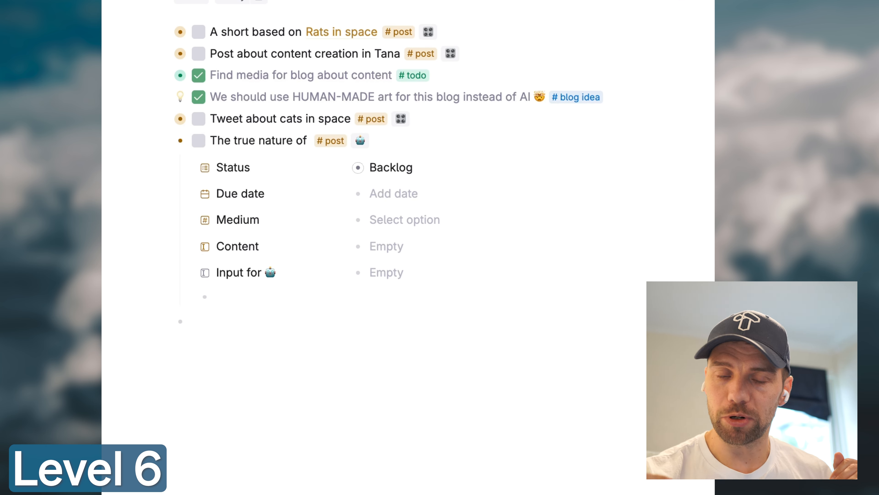
text(animal testi)
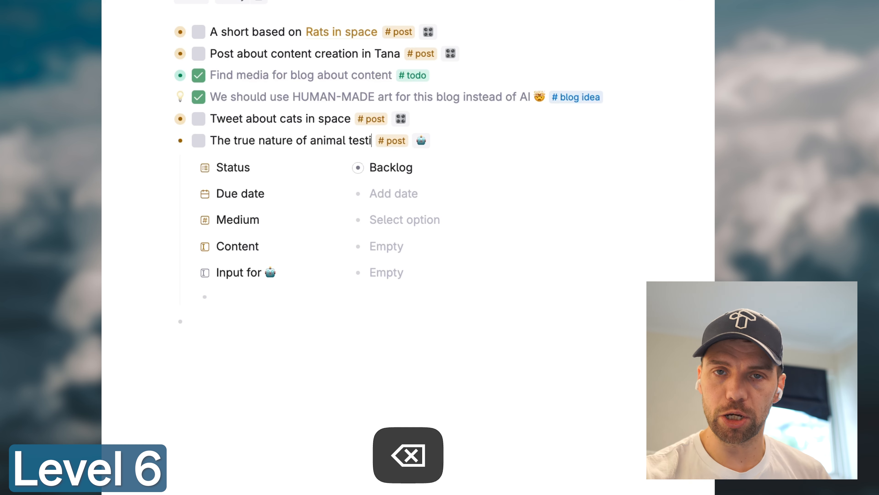
text(ng for)
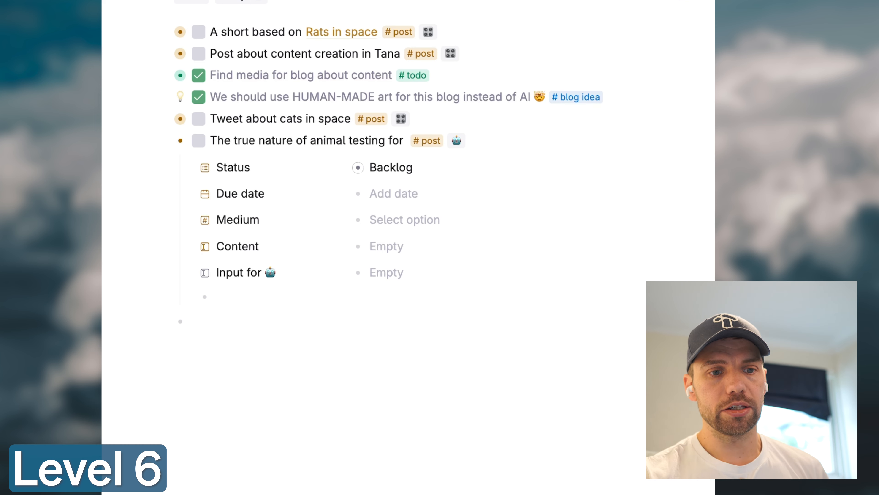
text( interst)
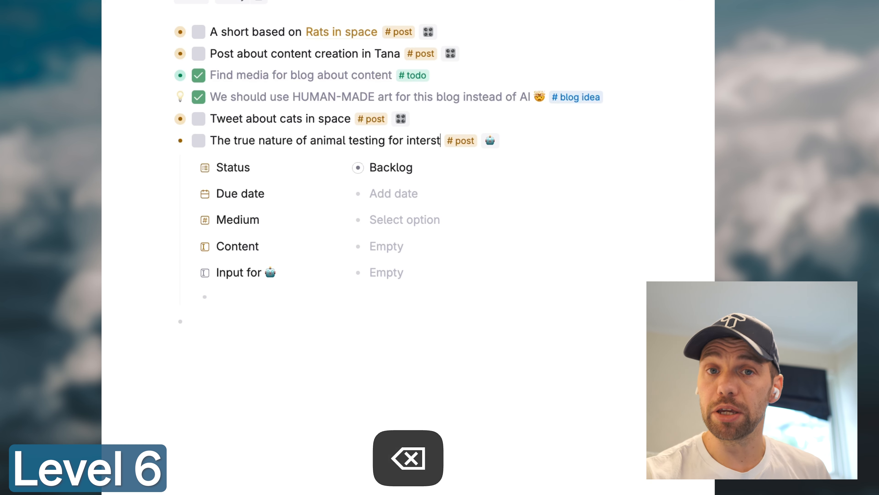
text(ellar travel)
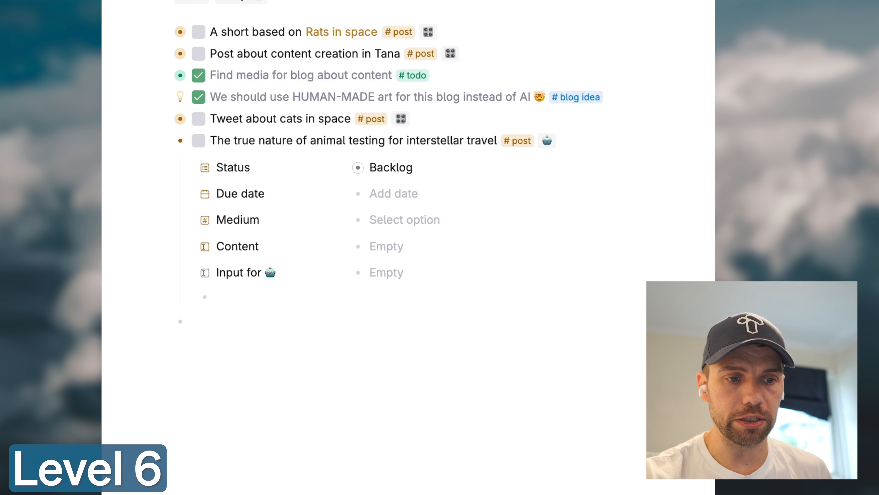
Set the Medium of the animal testing post to Long-form video
key(Down)
key(Down)
key(Down)
key(Right)
key(Down)
key(Down)
key(Return)
Open the post full-page and fill its Input for 🤖 with "An angry, defensive video about using animals for testing space products, by Acme Inc"
key(Down)
key(Down)
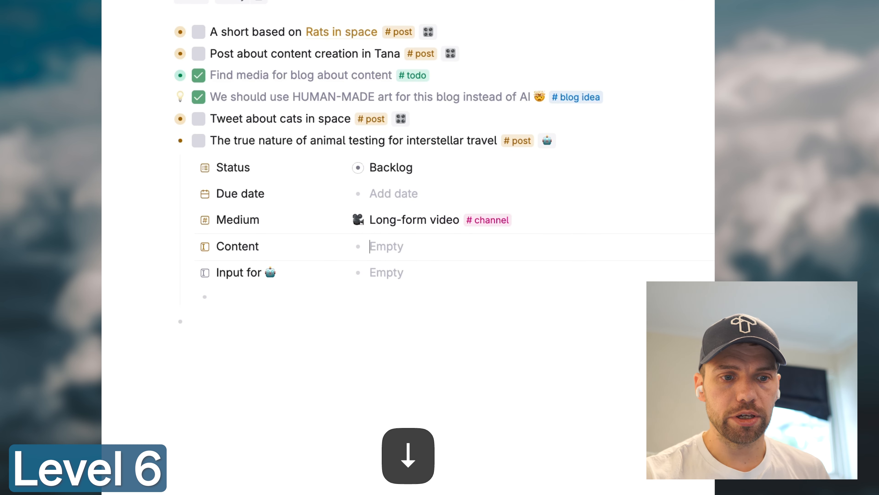
text(A)
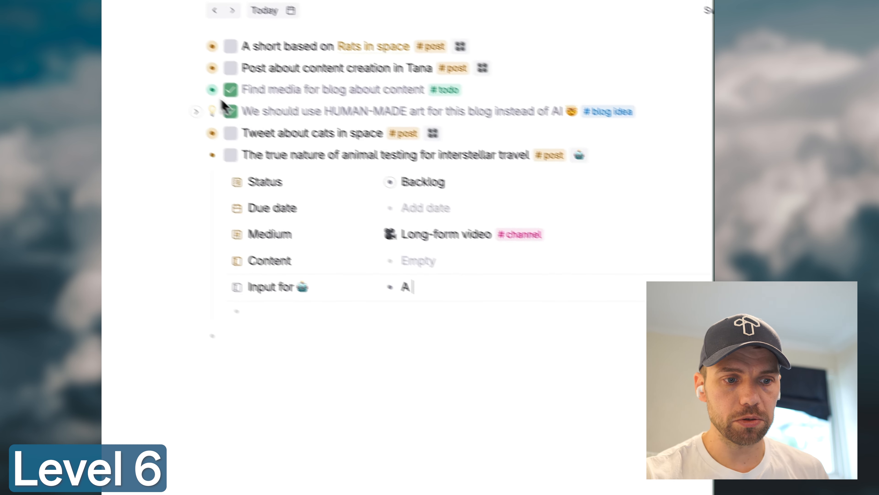
click(180, 140)
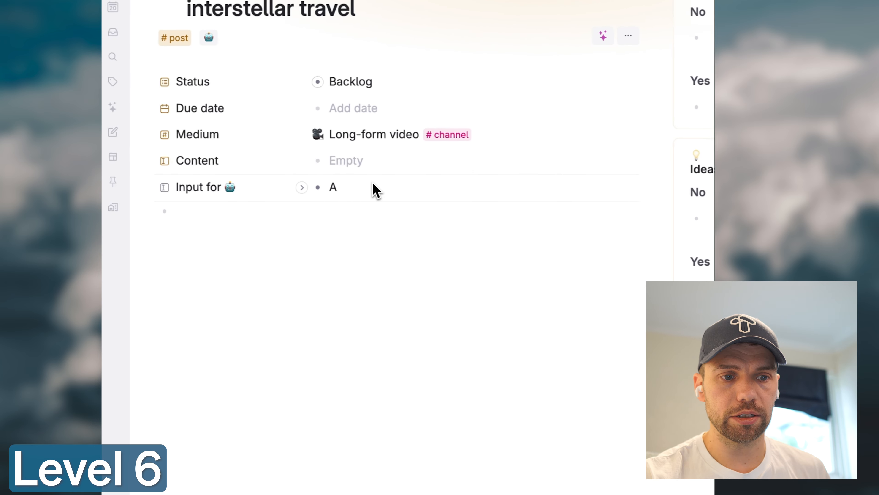
key(BackSpace)
text(n angry, defe)
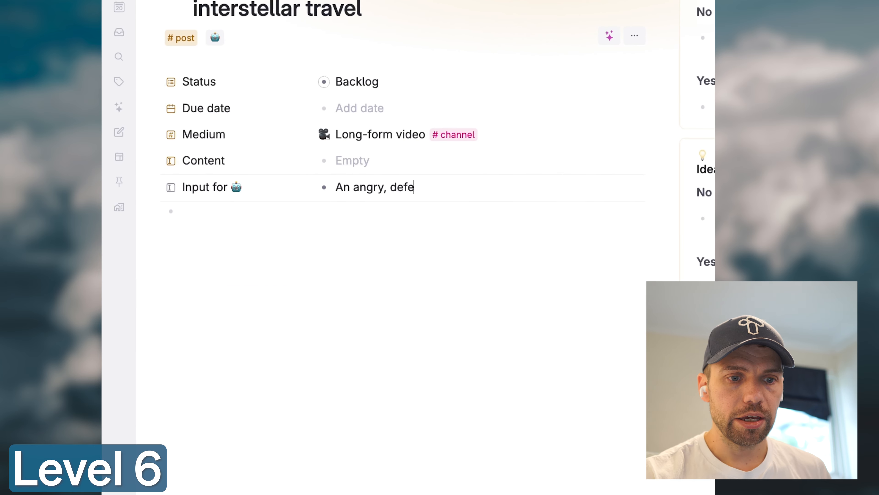
text(nsive video about)
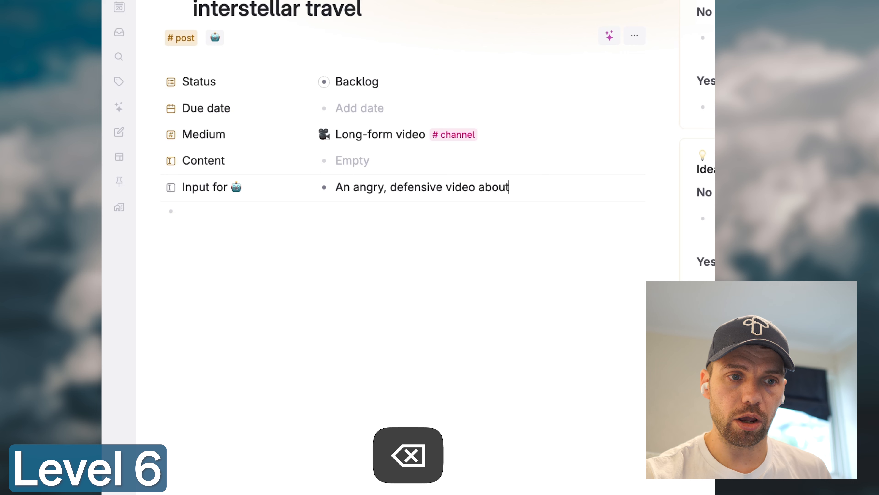
text( using animals for testing space produ)
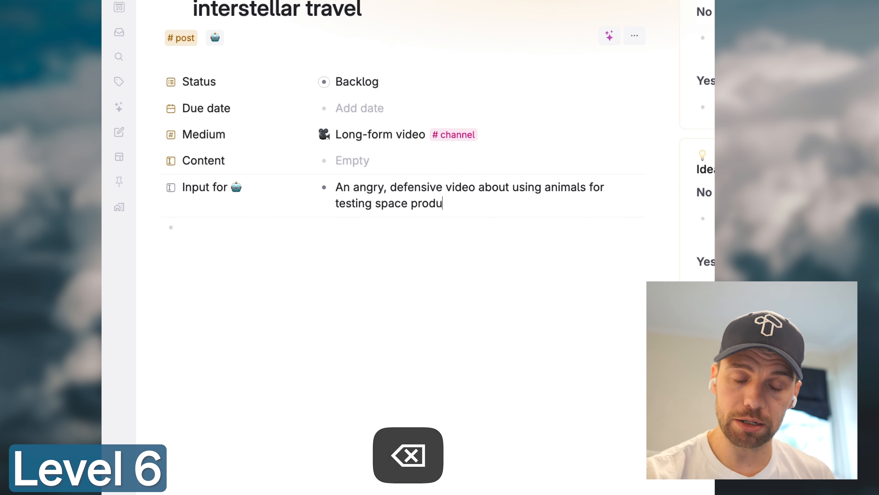
text(cts, by Acme Inc)
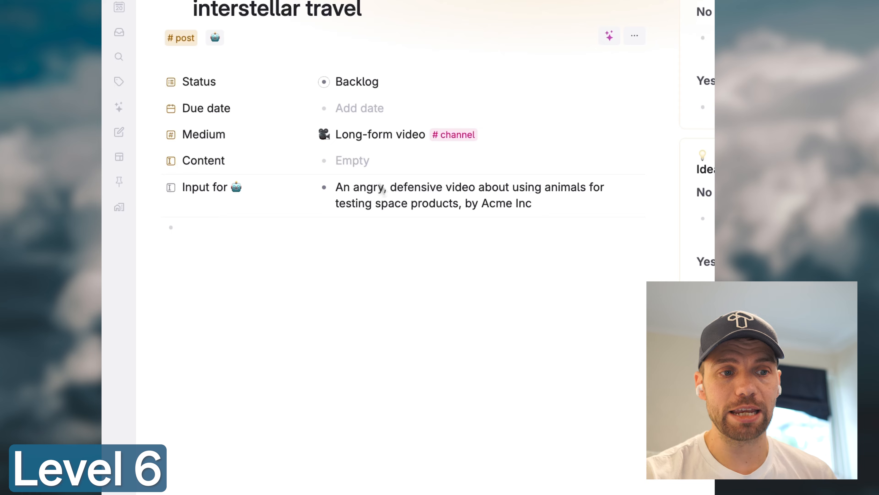
Run Generate outline on the post and read through the AI outline from introduction to conclusion
click(220, 42)
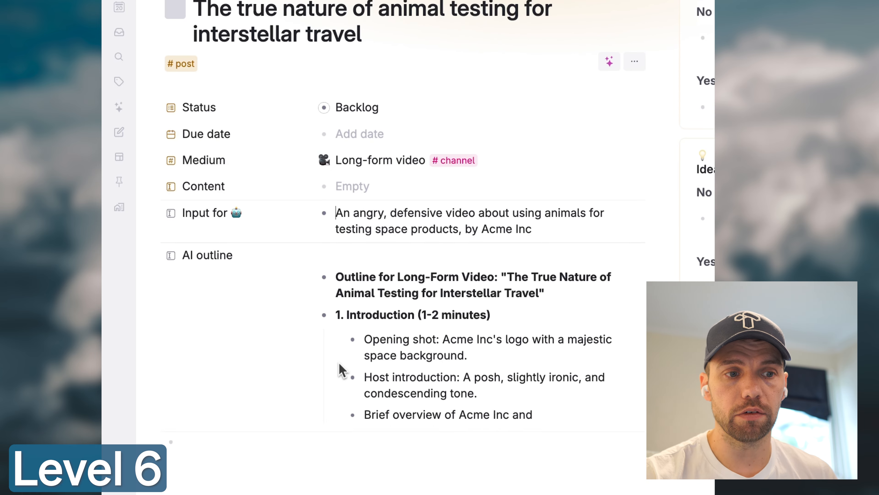
scroll(339, 367, down, 12)
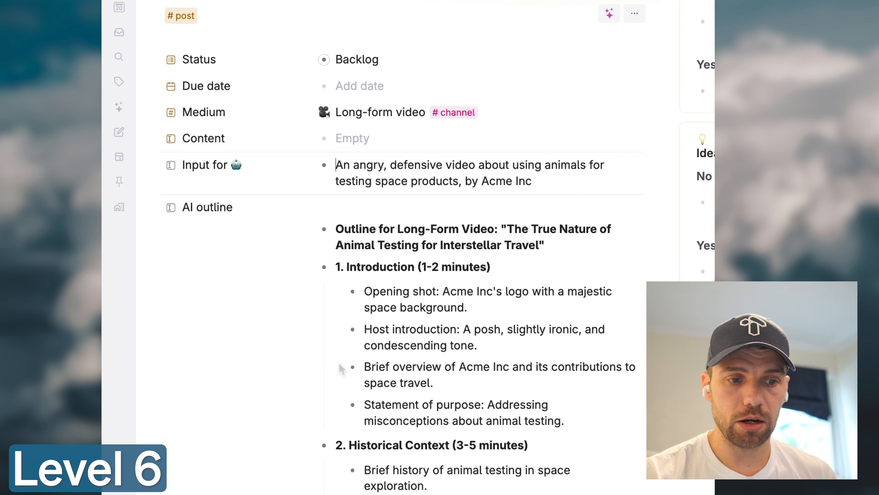
scroll(340, 367, down, 20)
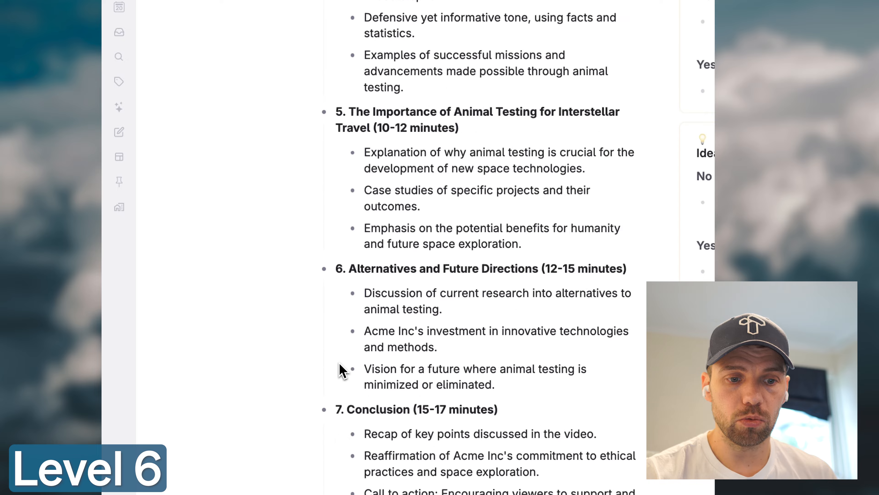
scroll(339, 368, up, 20)
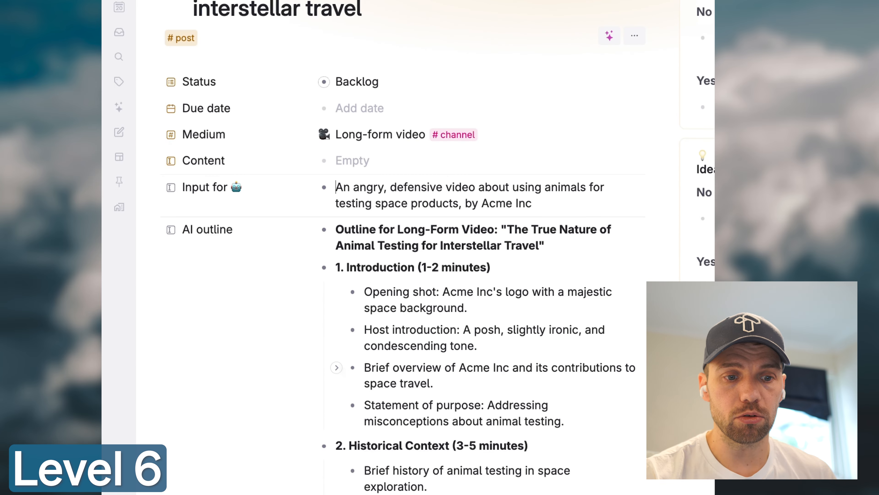
Replace the AI outline with a newly generated one after changing "angry" to "SUPER-angry" in the Input for 🤖 field
key(Down)
key(Left)
key(super+shift+BackSpace)
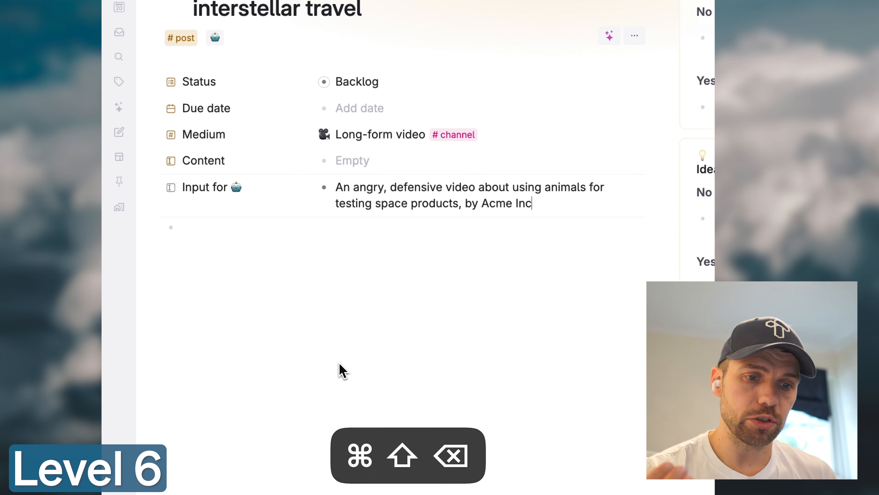
click(352, 188)
text(SUPER-)
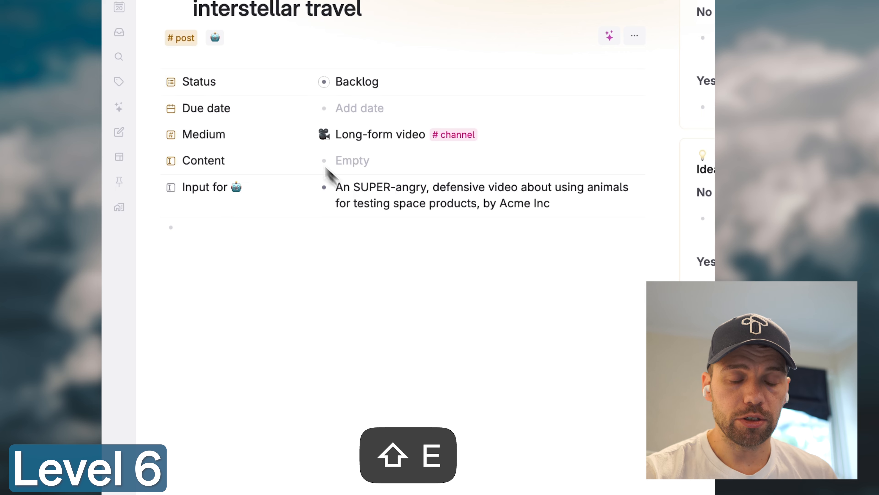
click(215, 37)
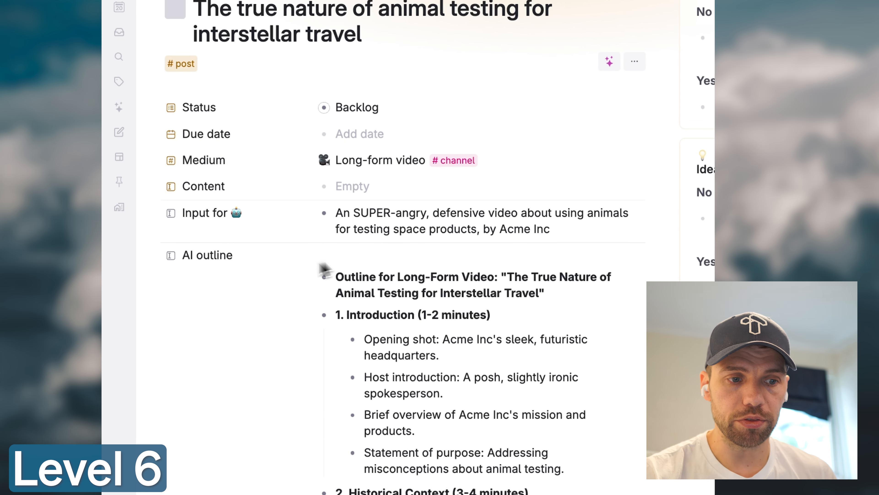
Change "video" to "post" in Input for 🤖 and the Medium to SoMe, and regenerate the AI outline in place of the old one
key(super+shift+BackSpace)
double_click(502, 187)
text(post)
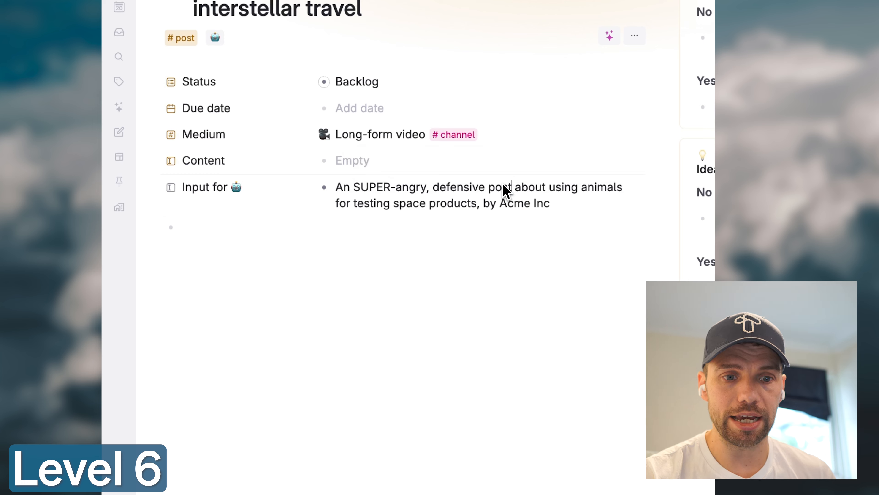
click(420, 140)
click(371, 198)
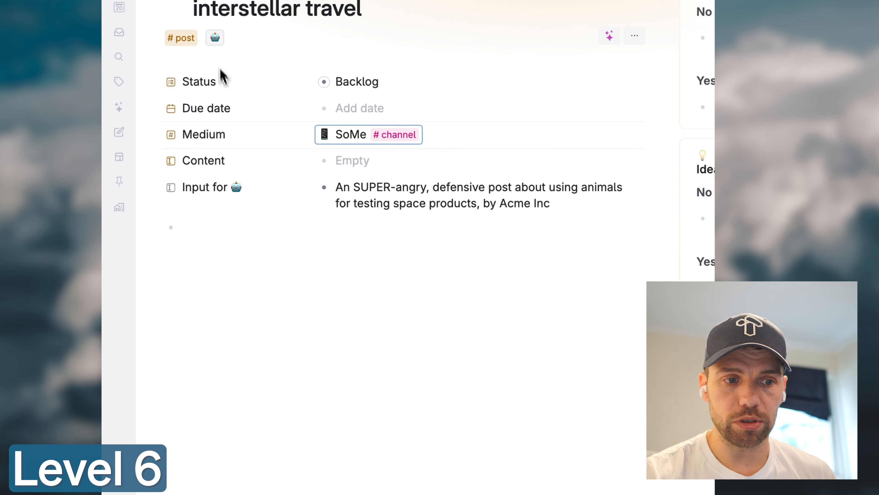
click(212, 42)
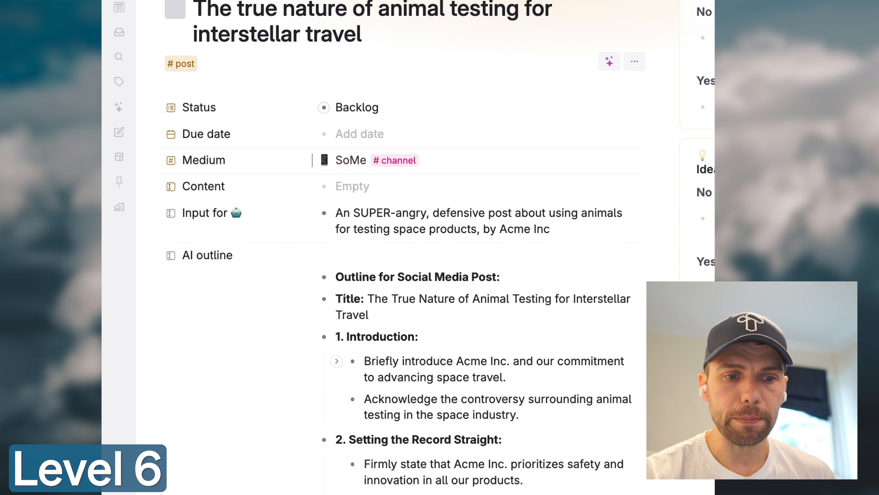
Delete the social media outline, set the Medium to Short and run Generate outline again
key(super+shift+BackSpace)
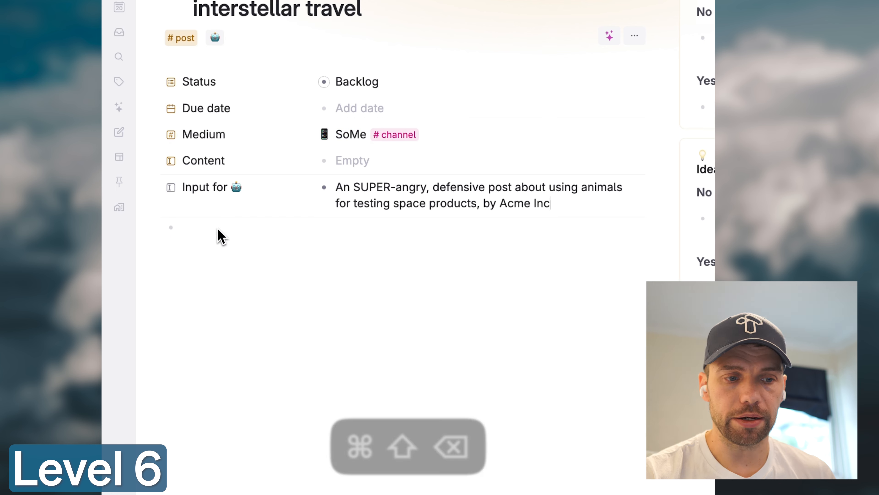
click(344, 139)
click(359, 236)
click(215, 37)
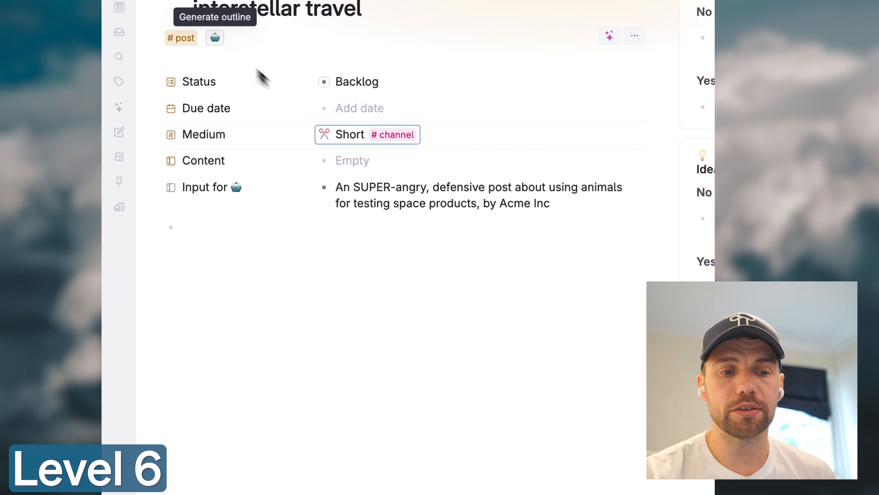
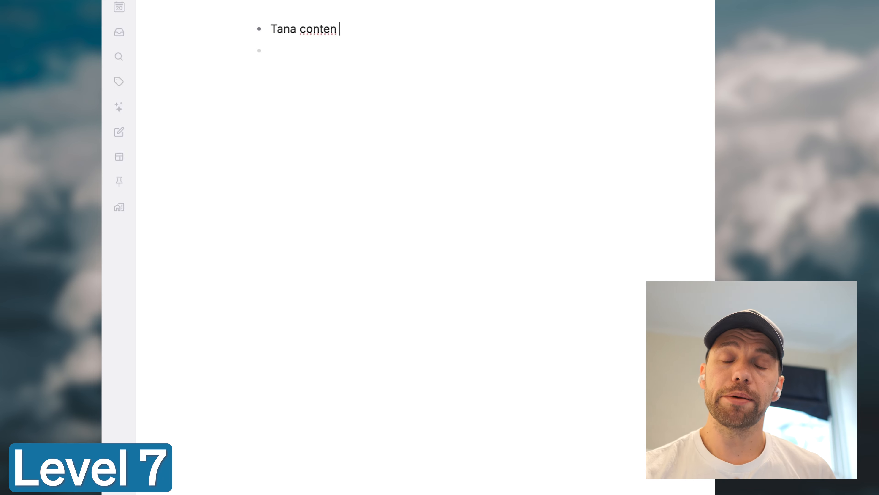
Name the new node "Tana content system" and open it as its own page
key(BackSpace)
key(super+BackSpace)
text(Tana co)
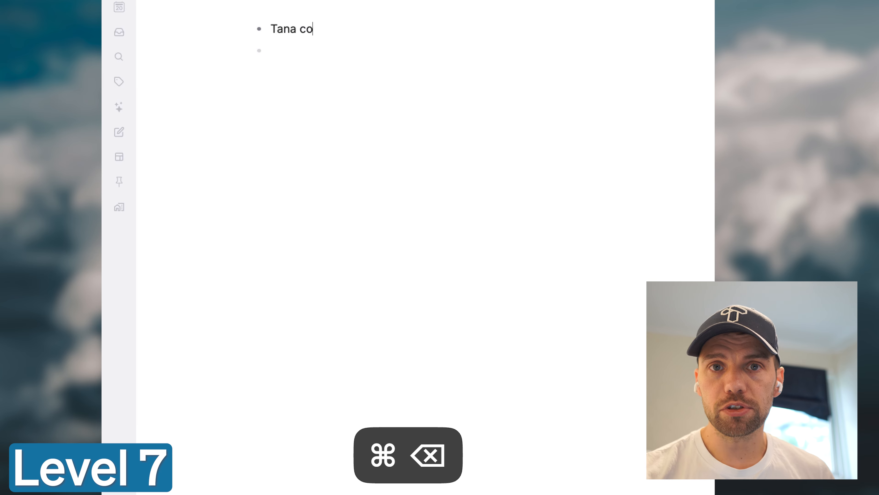
text(ntent system)
key(super+period)
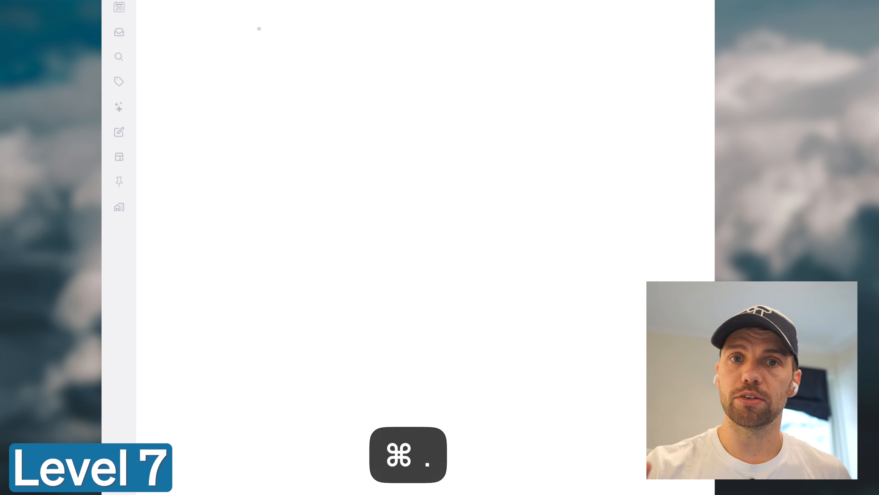
Generate a banner image for the page from the prompt "Tana content system" in the colourful, bold-outlined illustration style
text(#)
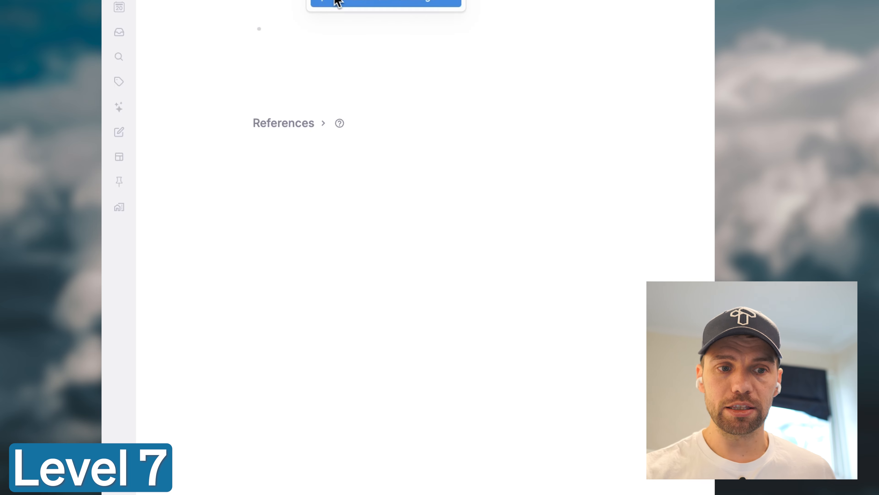
click(337, 3)
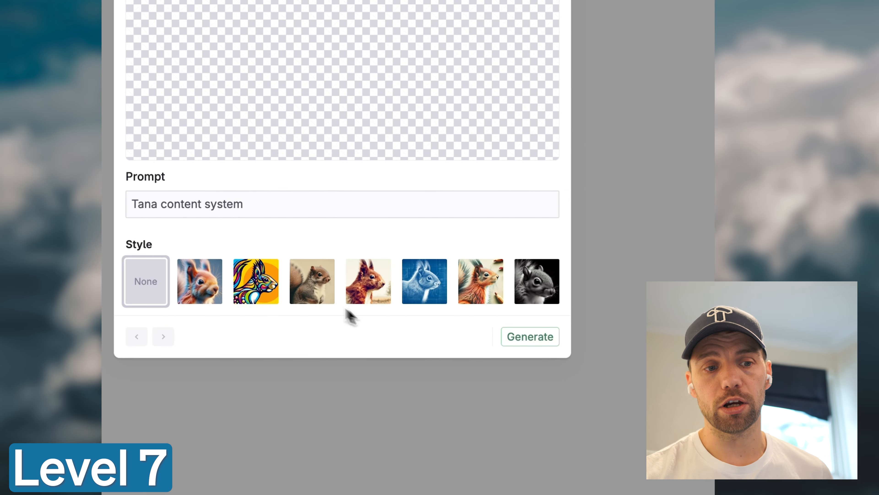
click(279, 294)
click(544, 337)
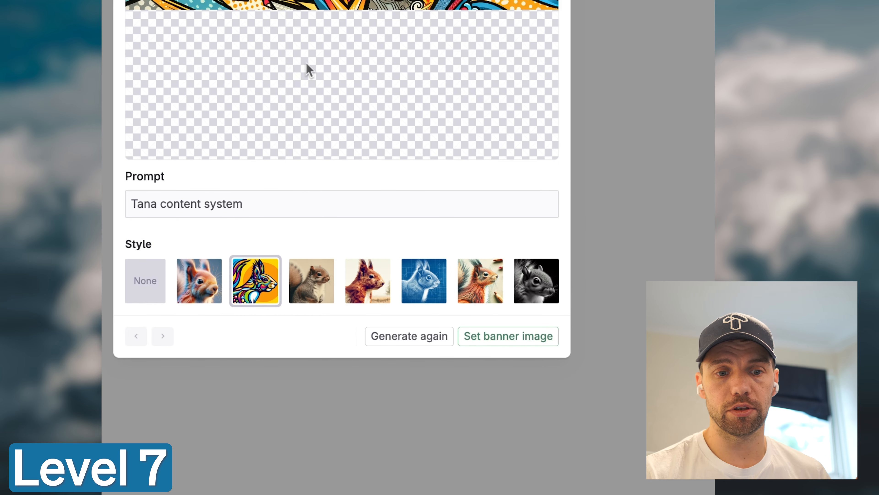
Set the generated image as the page's banner and give Tana content system a globe icon
click(497, 335)
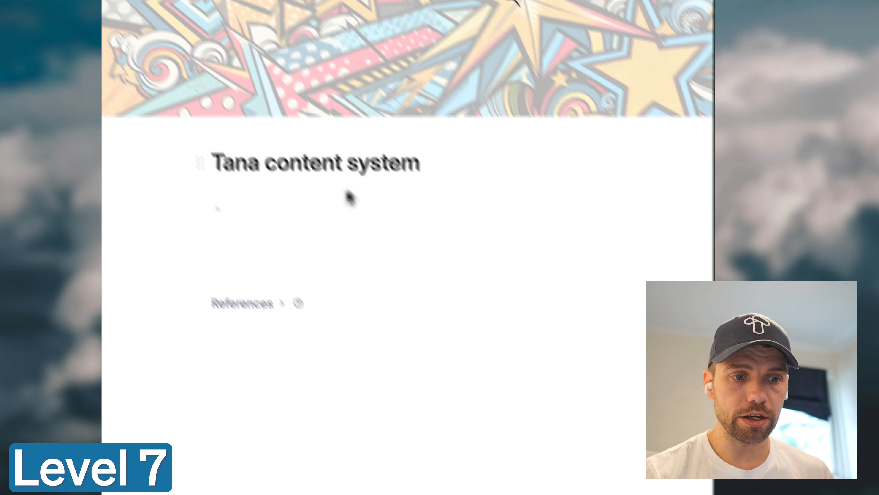
click(269, 191)
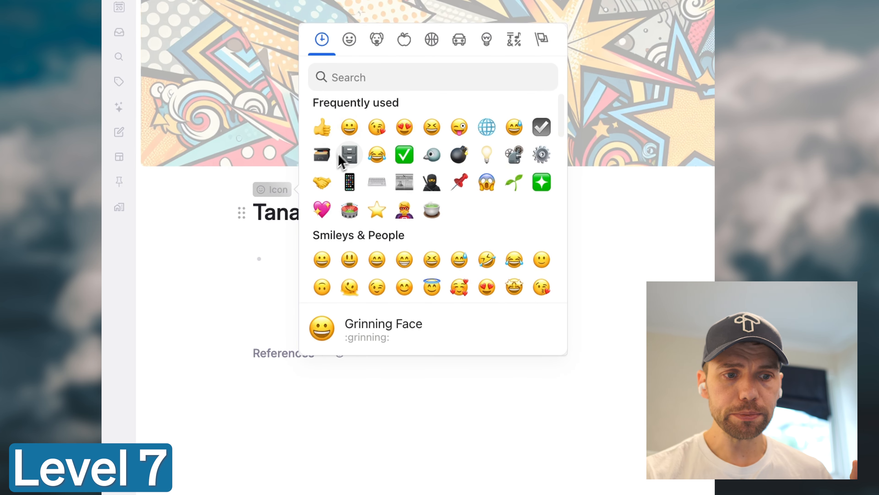
click(485, 130)
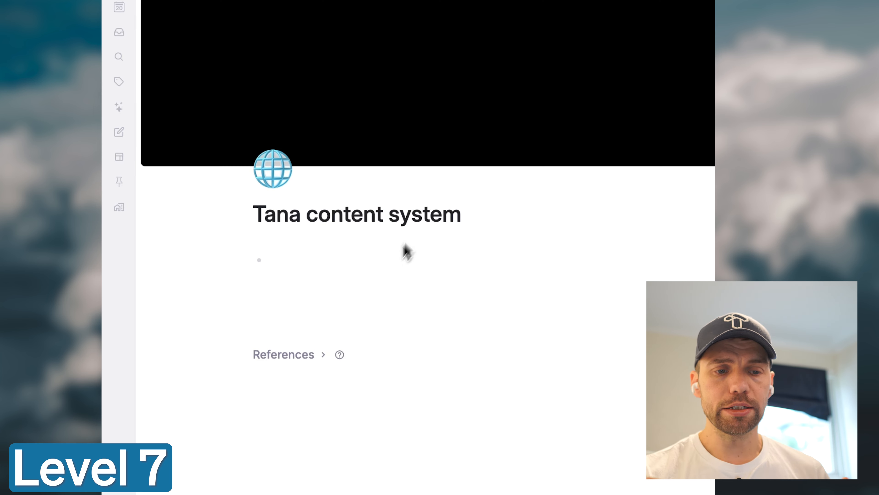
Insert a search under Tana content system that finds nodes with tag #post as list
key(super+k)
text(fi)
key(Return)
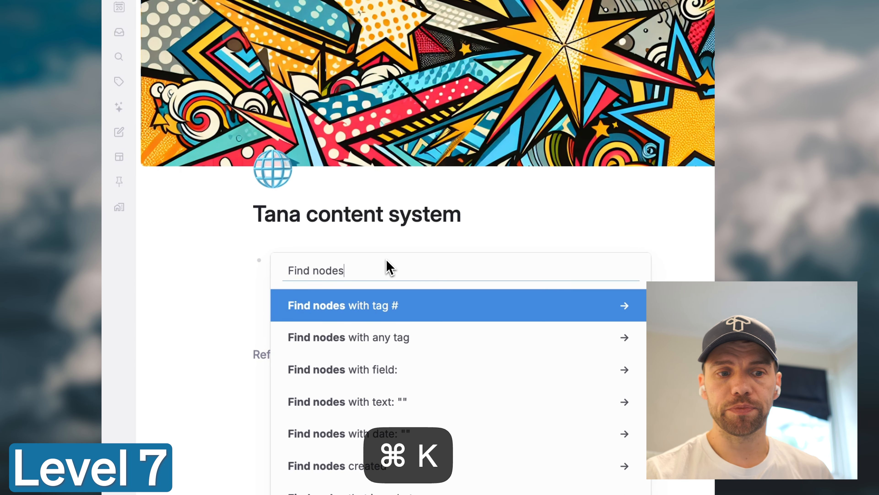
key(Return)
text(post)
key(Return)
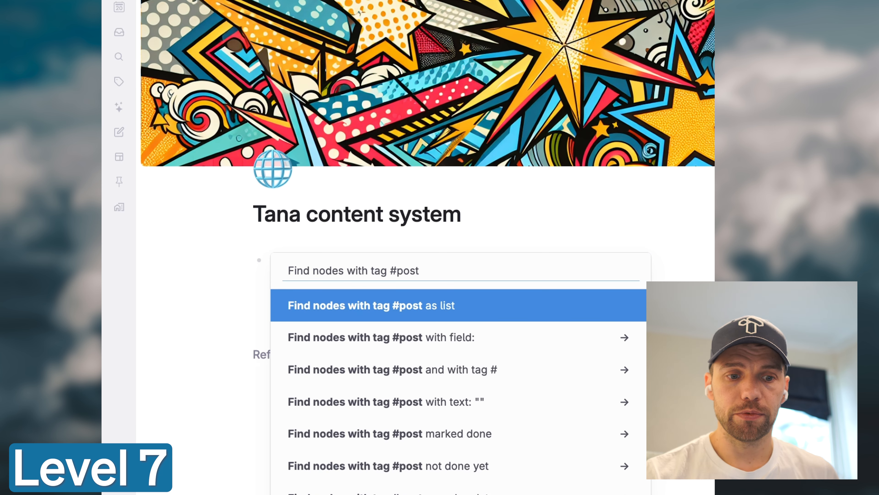
text(a)
key(BackSpace)
text(as ca)
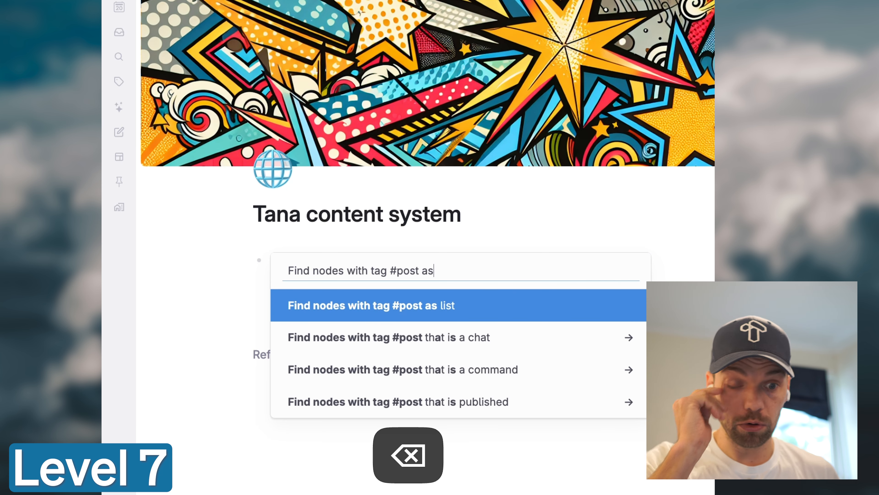
key(alt+BackSpace)
key(Return)
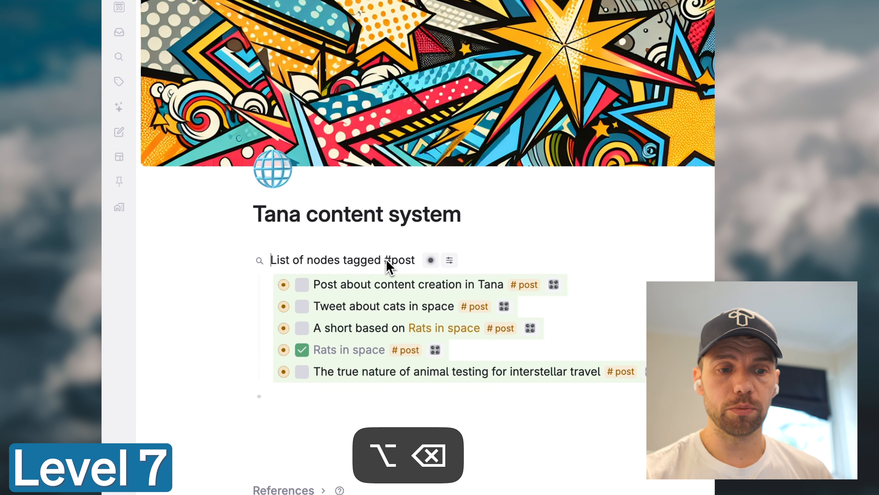
Display the list of nodes tagged #post as a calendar
click(450, 260)
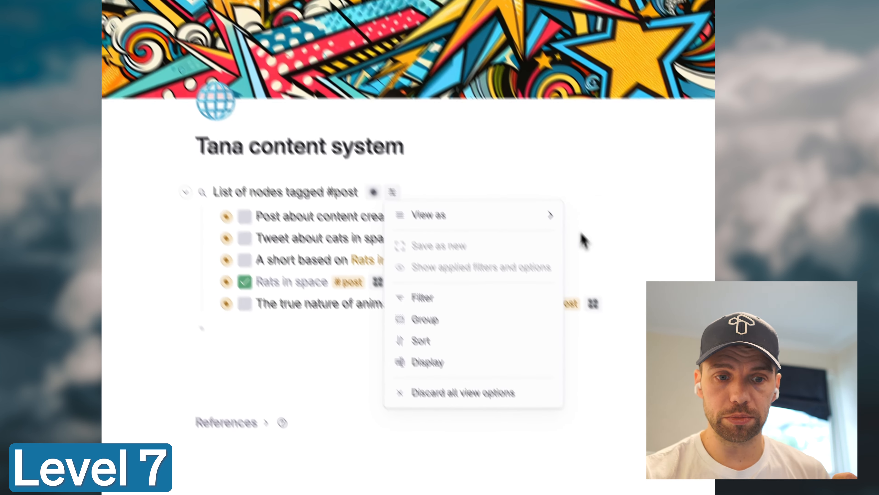
mouse_move(480, 186)
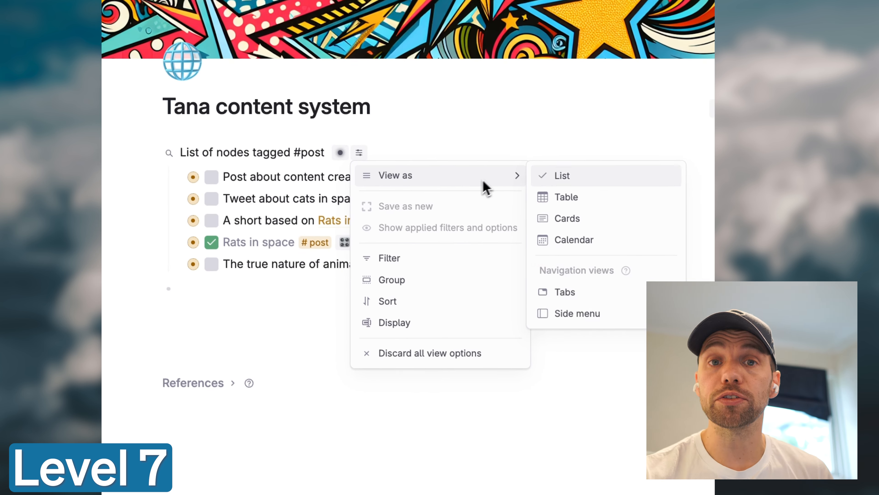
click(568, 238)
Duplicate the Content calendar search node
key(super+k)
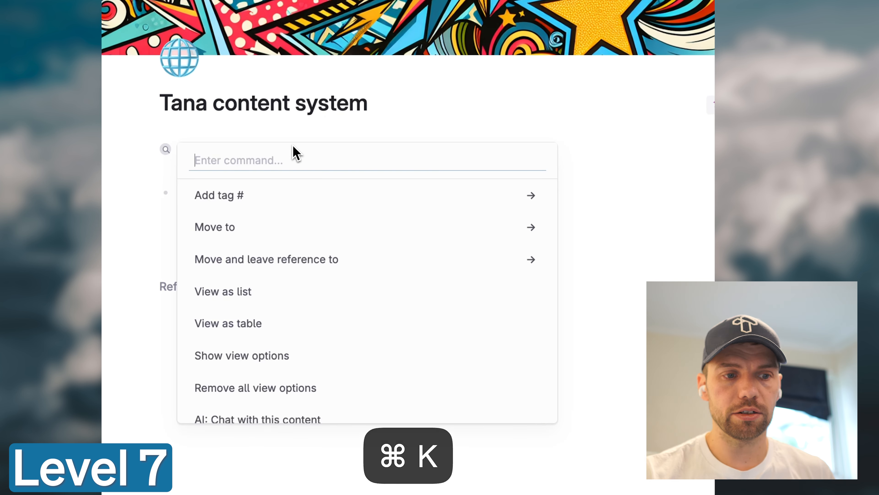
text(dup)
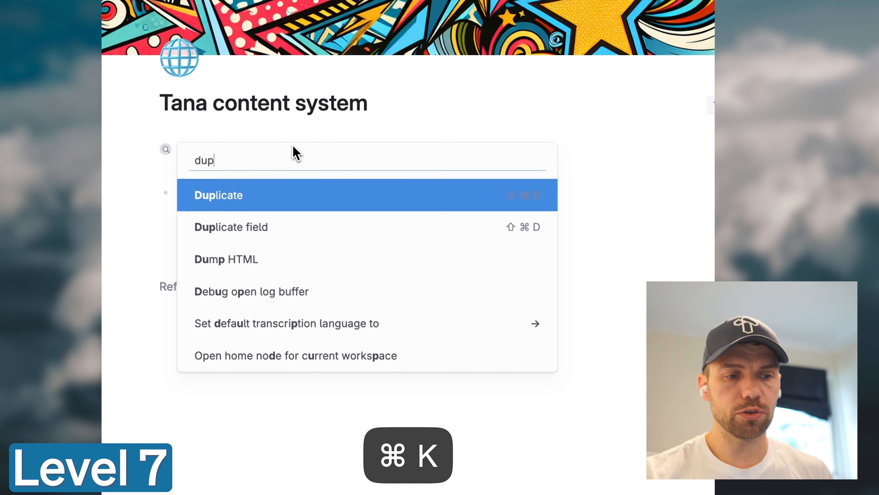
key(Return)
Rename the duplicated search node to "✅ Post board"
key(super+Left)
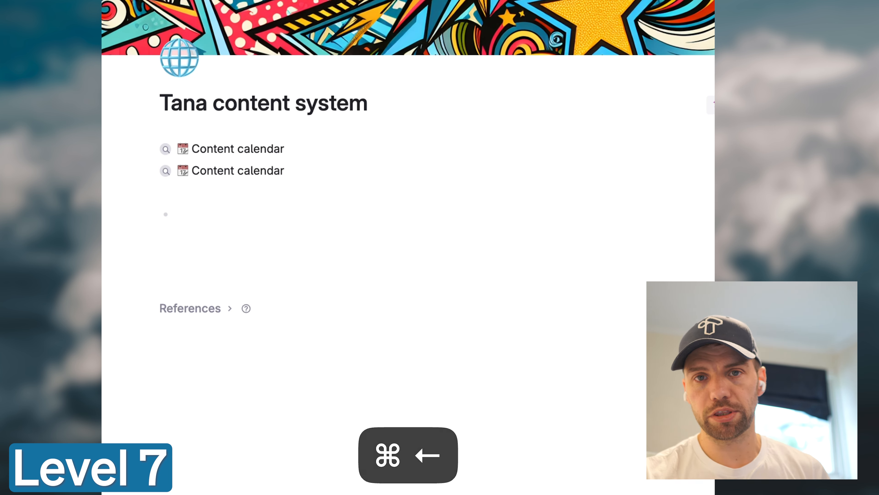
key(shift+alt+Right)
key(shift+alt+Right)
key(ctrl+super+space)
key(Down)
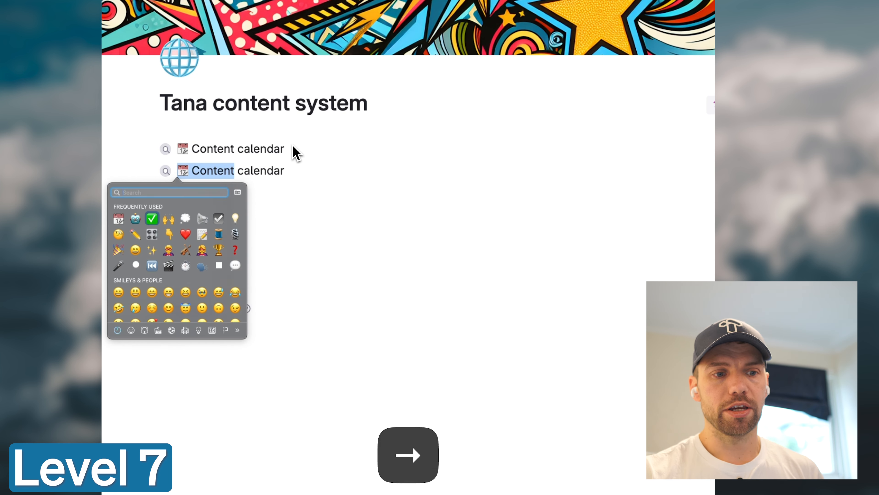
key(Escape)
text(Tas)
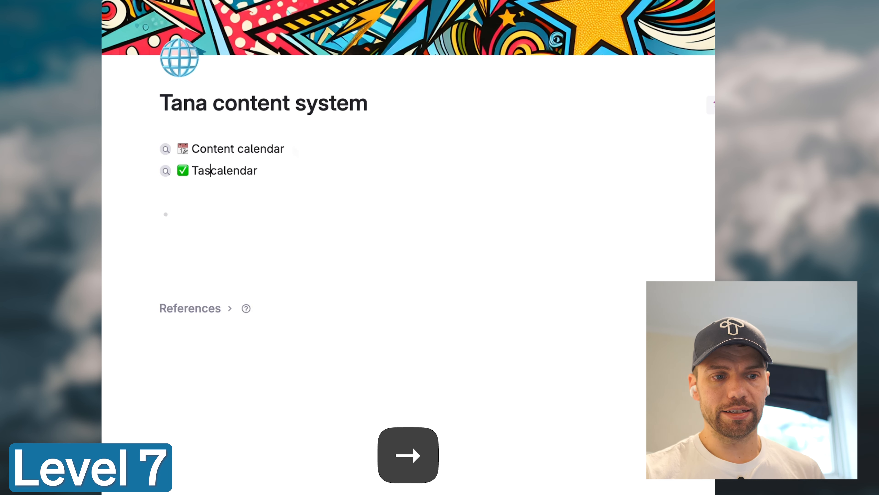
text(k voar)
key(alt+BackSpace)
key(alt+BackSpace)
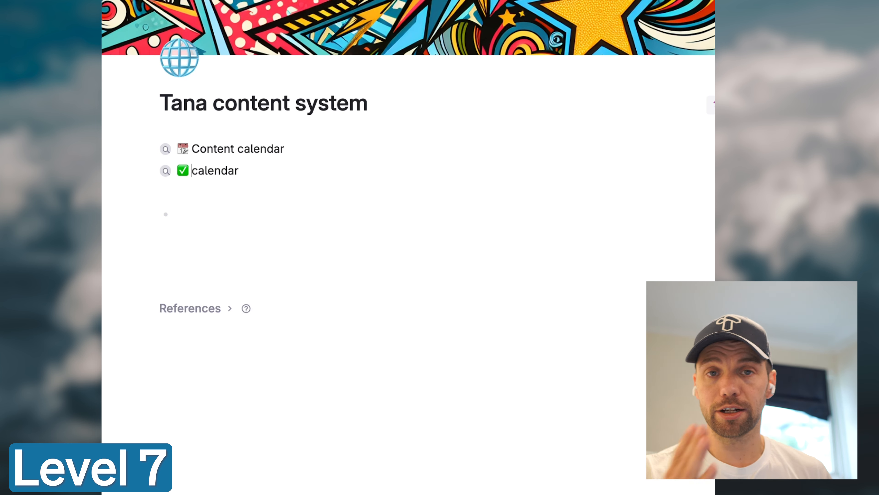
text(Post do)
key(BackSpace)
key(BackSpace)
text(board)
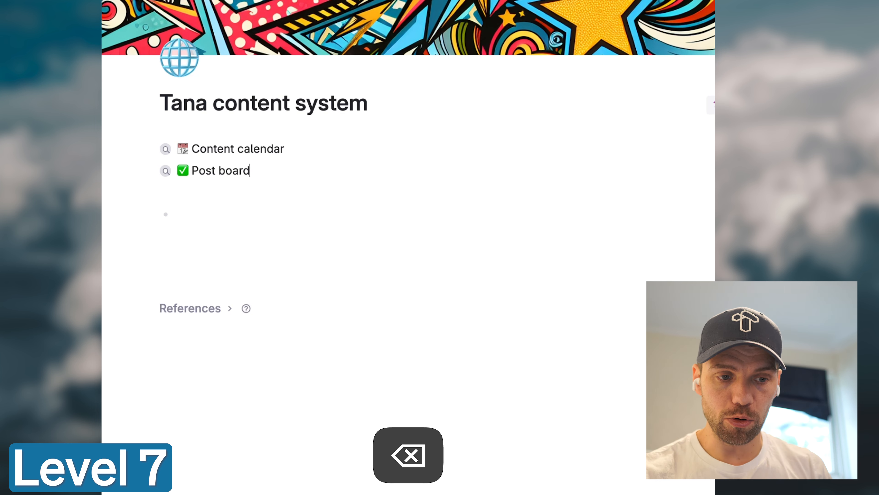
Expand Post board and switch its view from calendar to cards
key(cmd+Down)
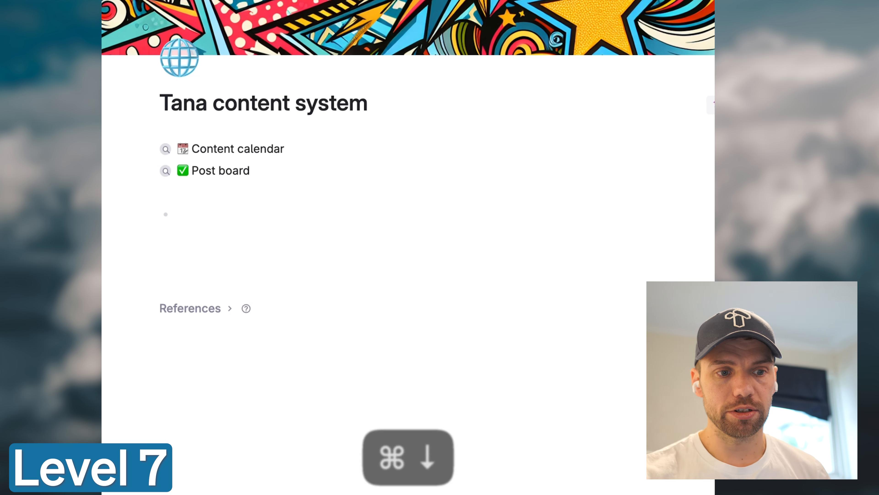
click(281, 170)
mouse_move(288, 190)
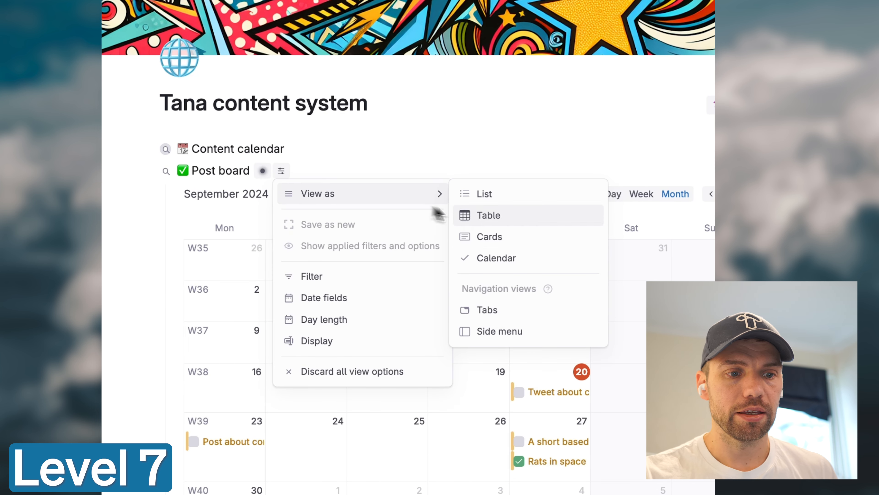
click(487, 237)
Group the Post board cards by Status and leave out the "Status not set" column
click(281, 170)
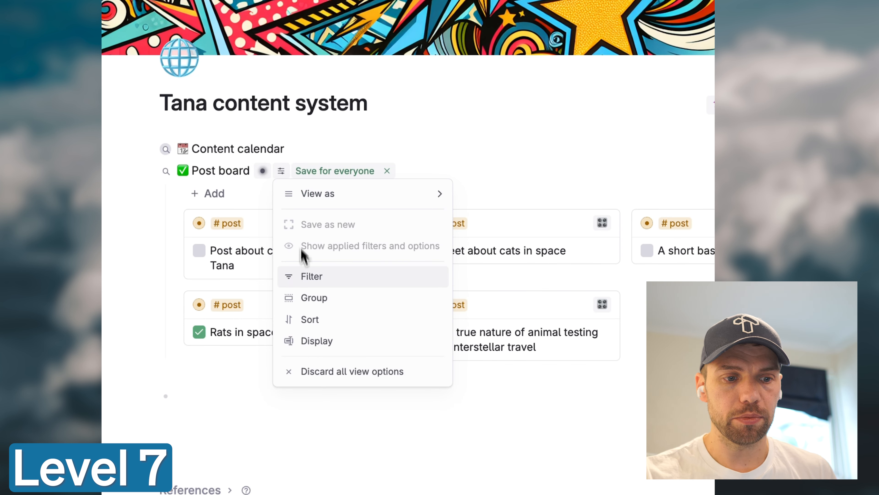
click(306, 296)
click(192, 266)
click(193, 266)
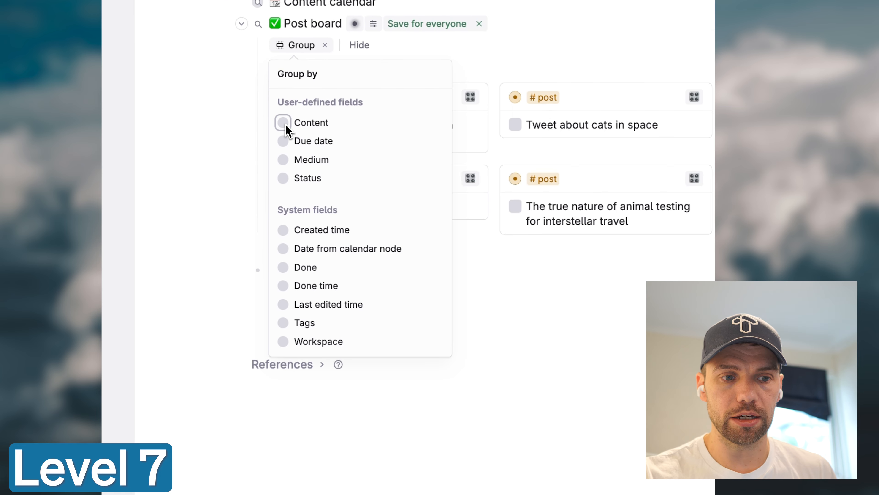
click(283, 178)
click(283, 393)
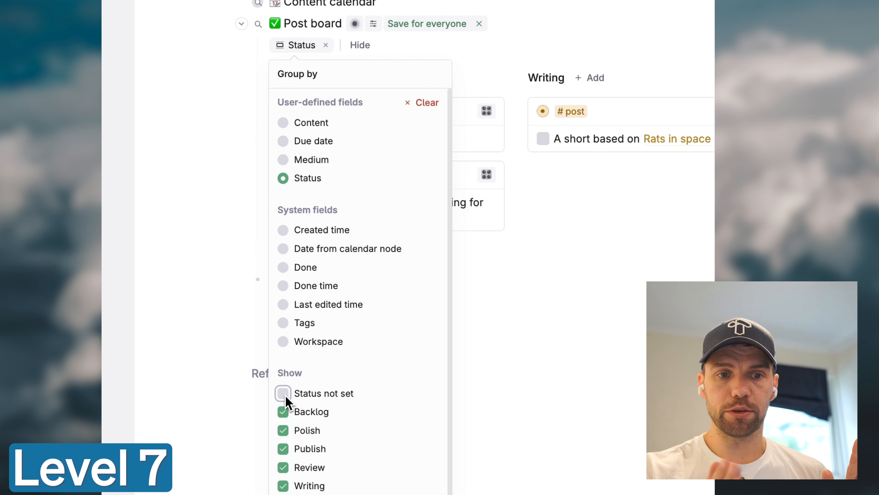
click(553, 298)
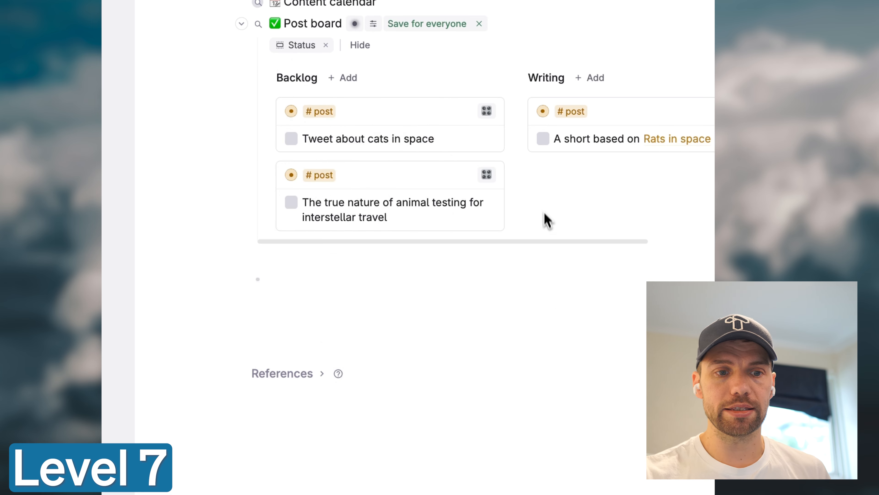
Save the Post board view for everyone and collapse the node with its applied view options hidden
scroll(554, 189, right, 10)
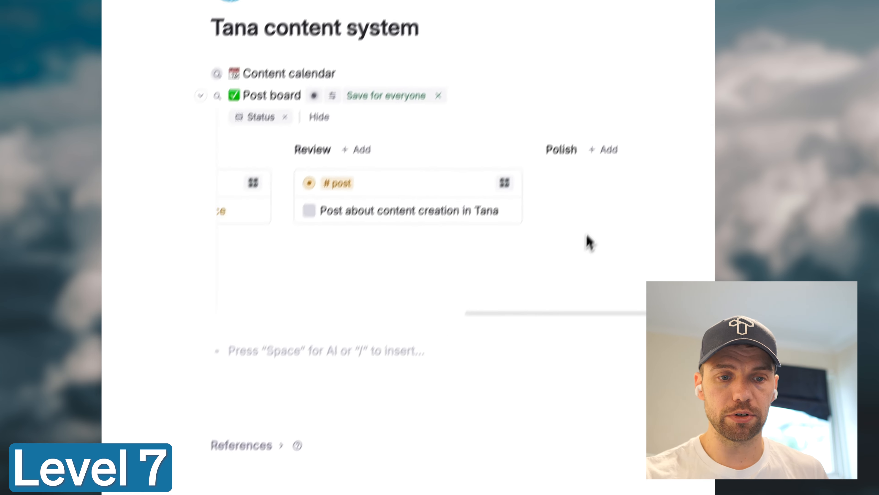
click(363, 128)
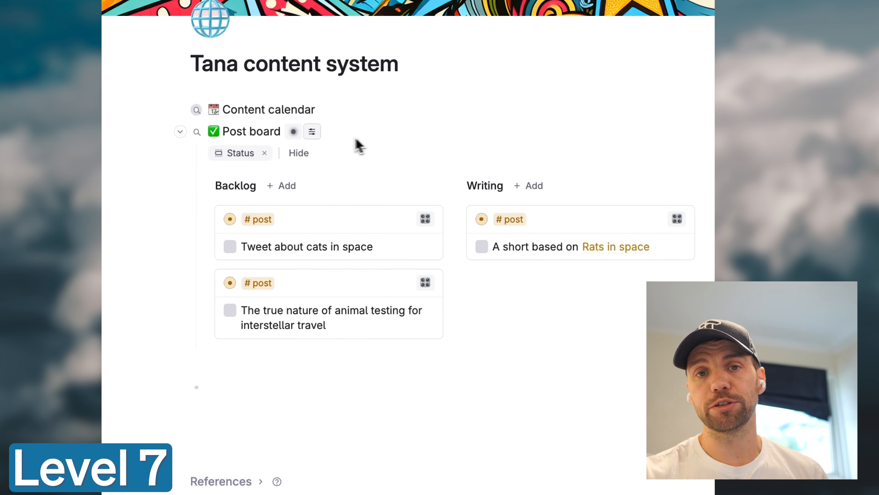
click(295, 156)
click(272, 136)
key(super+Right)
key(super+Up)
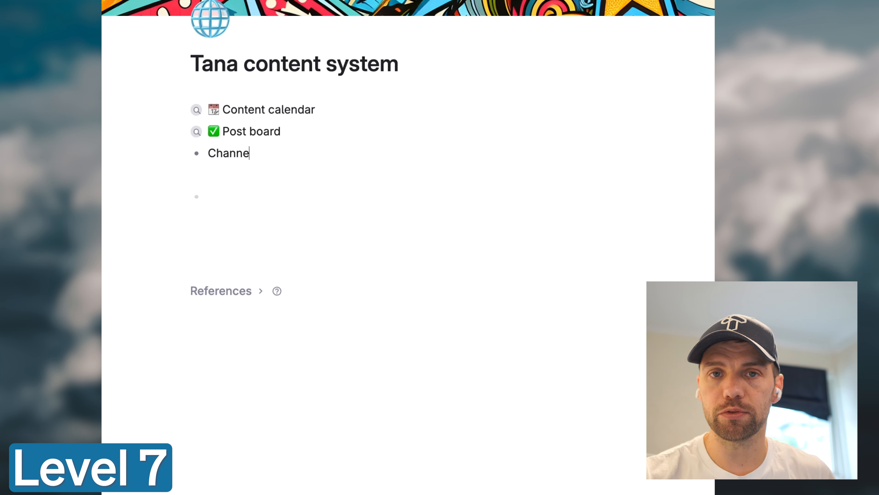
Insert a megaphone emoji in front of the Channels node's name
key(super+Left)
key(ctrl+super+space)
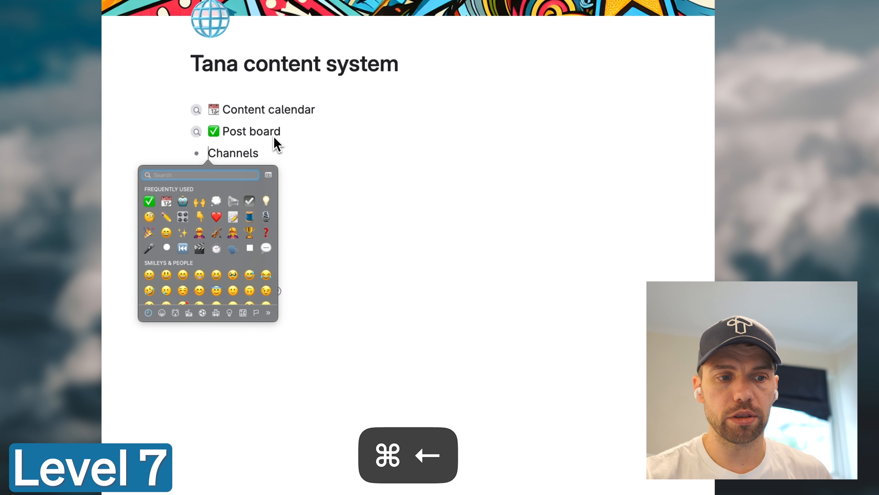
key(Down)
key(Right)
key(Right)
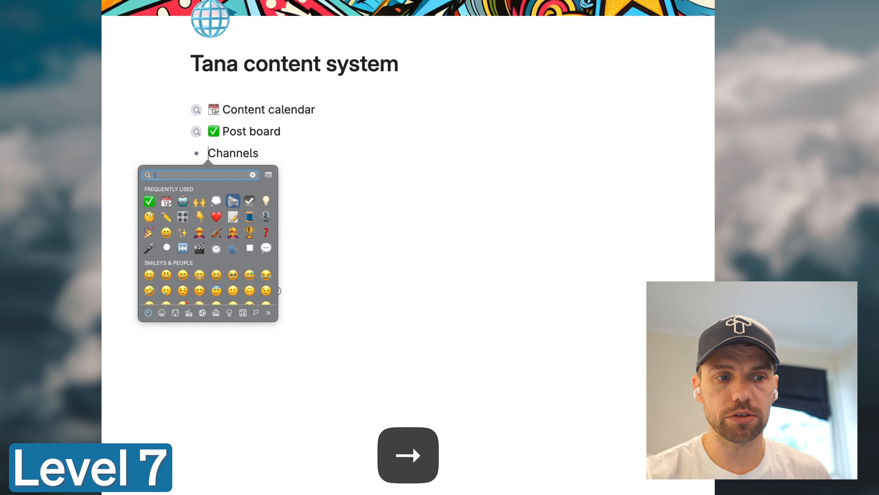
key(Return)
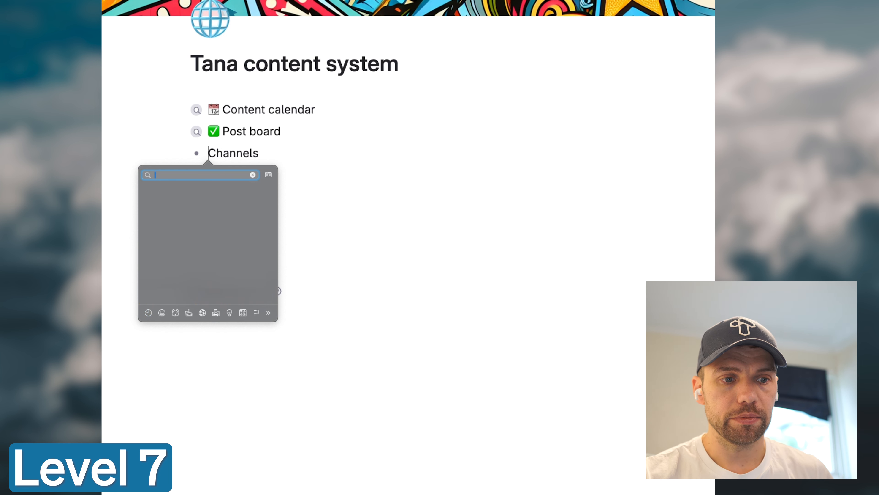
key(BackSpace)
key(Right)
key(Right)
key(Right)
key(Right)
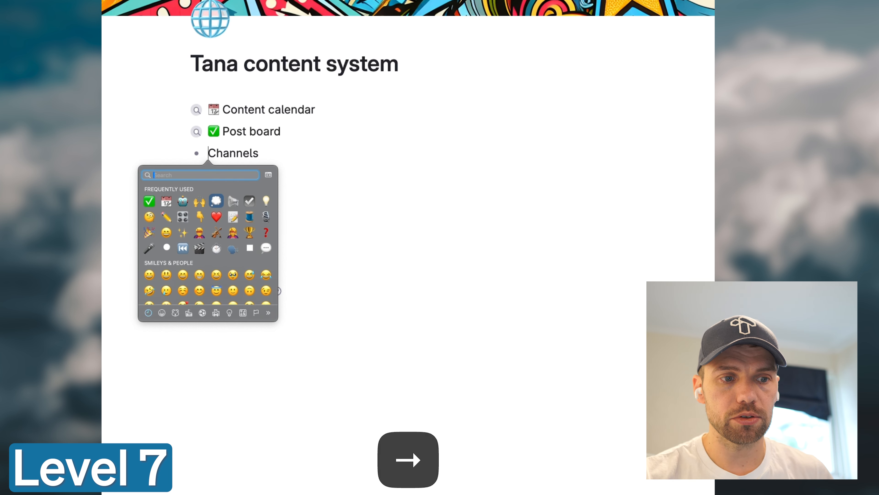
key(Right)
key(Return)
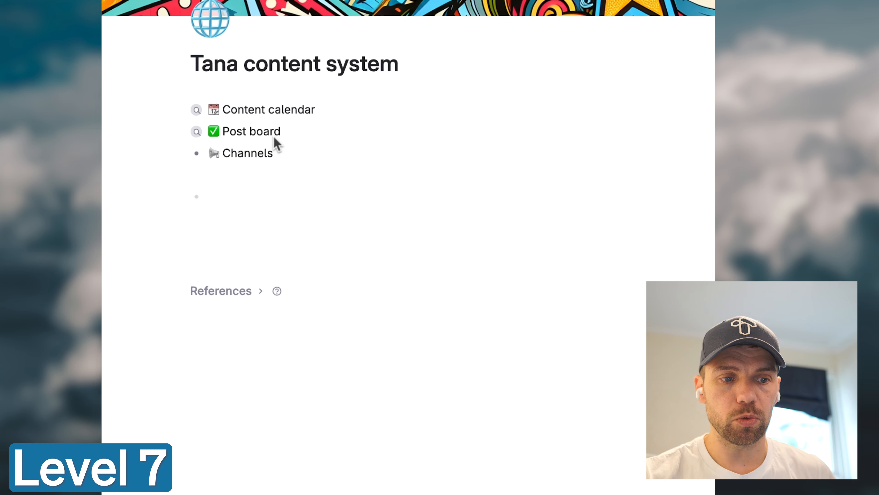
Turn the Channels node into a search that finds nodes with tag #channel
key(super+k)
text(find)
key(Return)
key(Return)
text(chan)
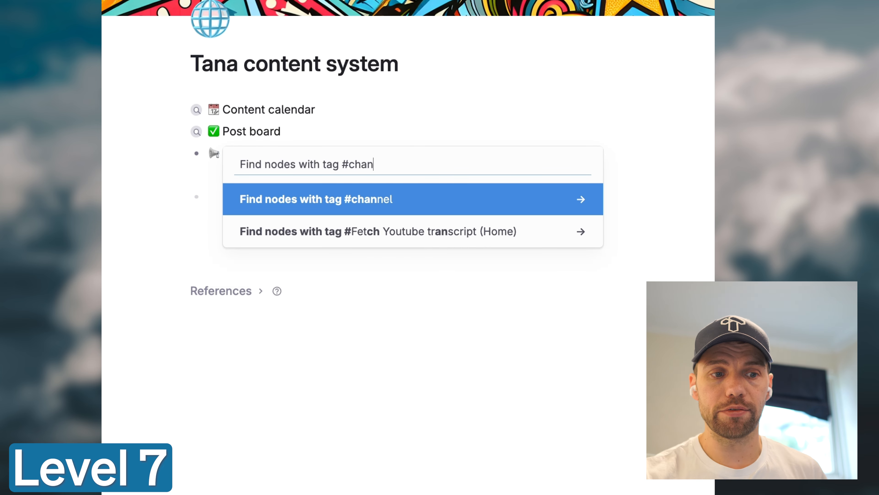
key(Return)
Display the Channels search results as a table
click(305, 153)
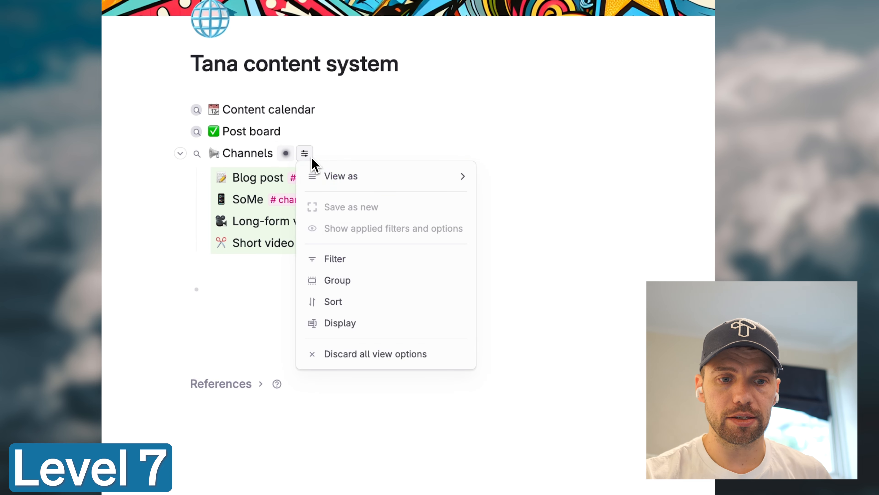
mouse_move(349, 177)
click(501, 198)
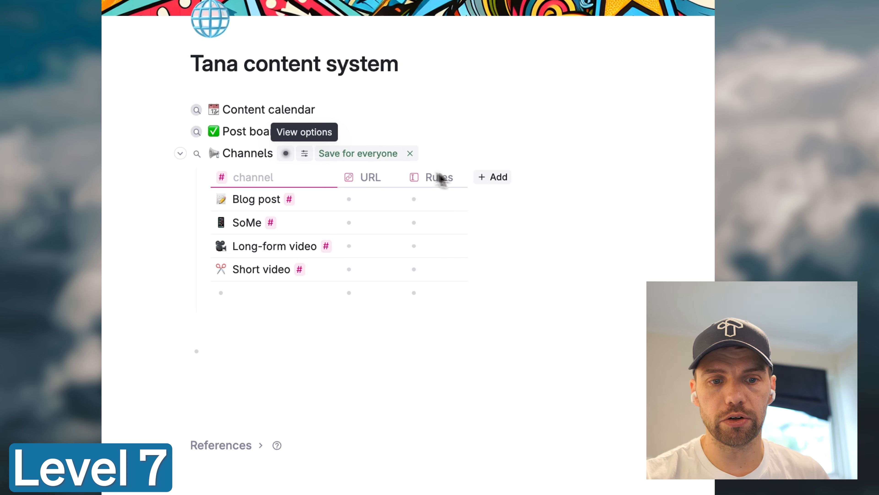
Add a new field column named "Notes" to the Channels table
click(492, 177)
click(522, 201)
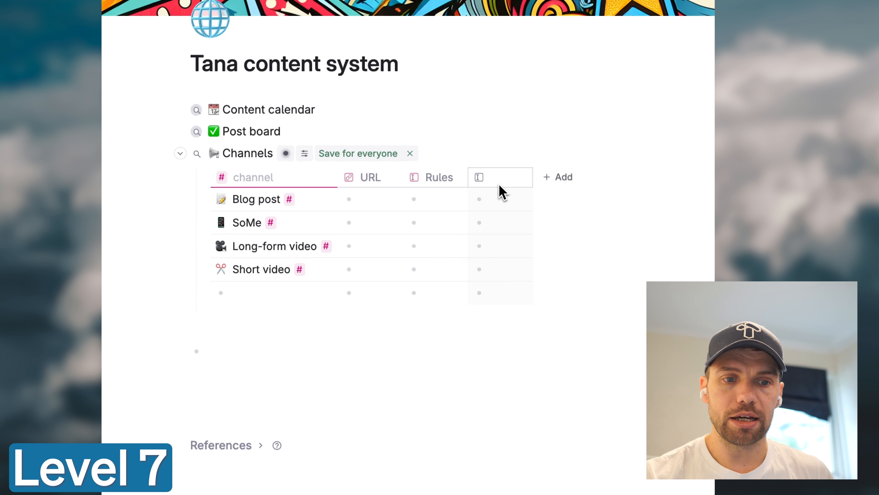
text(Notes)
key(Return)
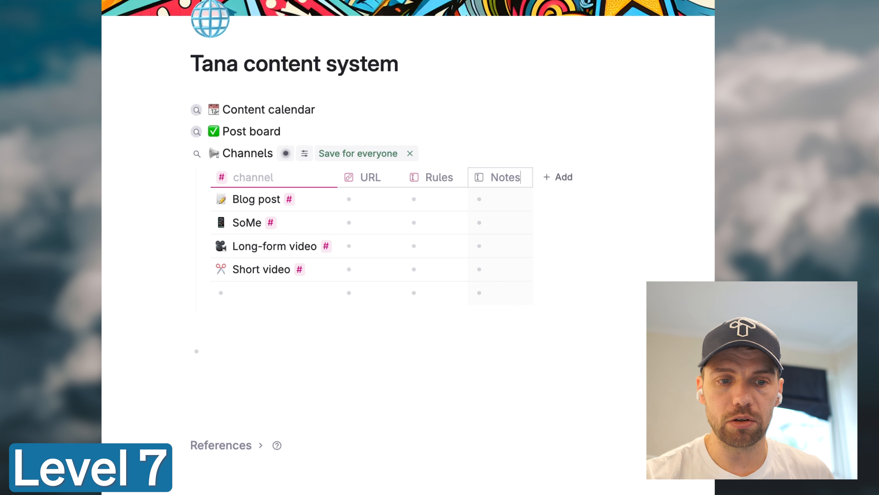
Enter the note "Today - we should write LONGER posts!" for the Blog post channel, with Today as a date reference
key(Down)
text(@today)
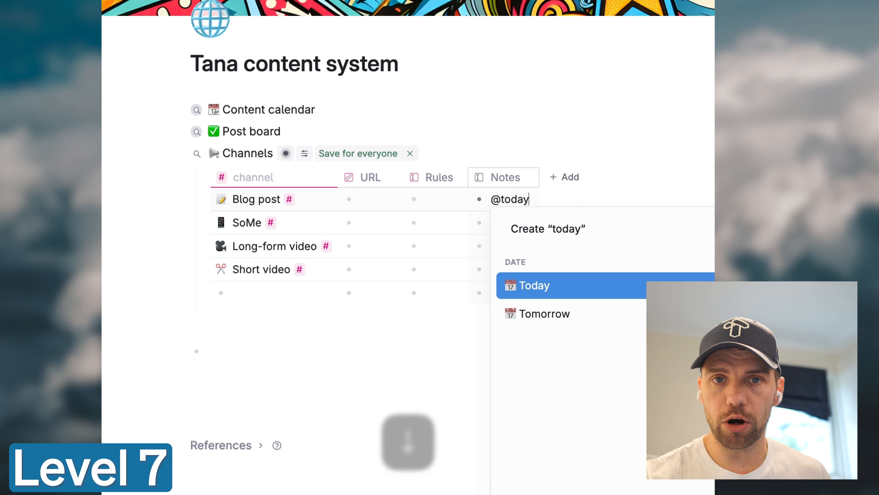
key(Return)
text(- we should wri)
text(te OON)
key(BackSpace)
key(BackSpace)
key(BackSpace)
text(LO)
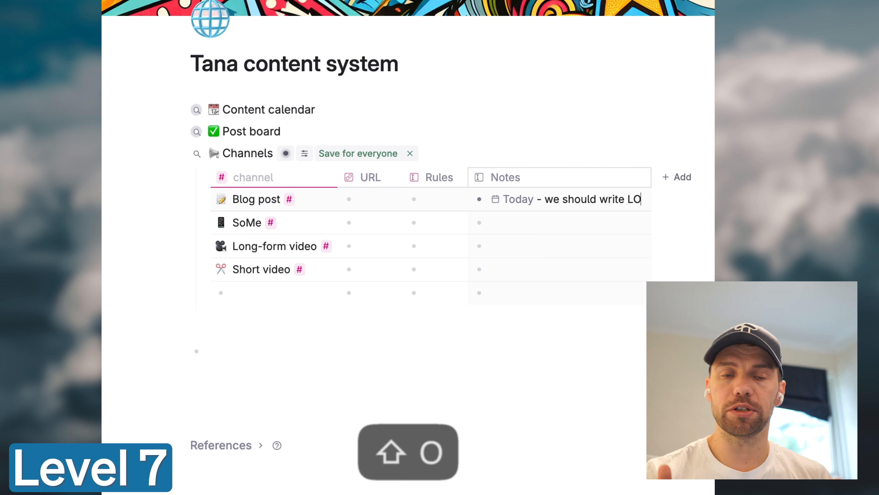
text(NGER posts!)
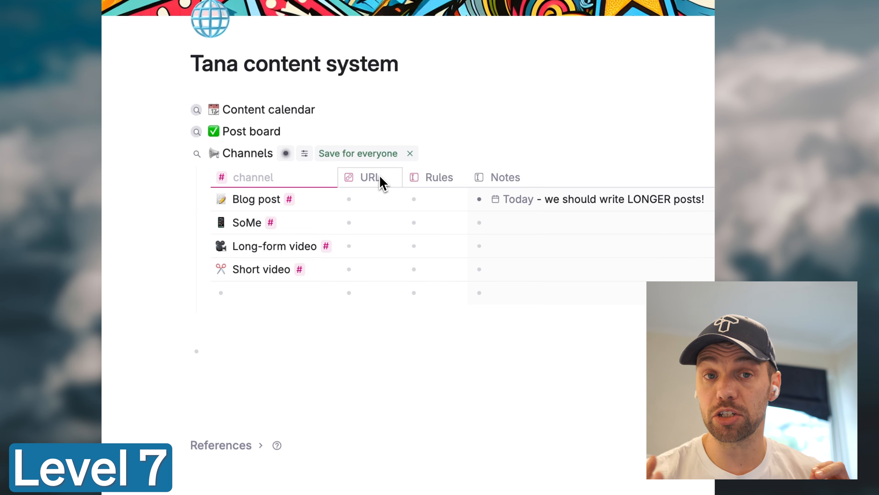
Rearrange the Channels table with URL between Rules and Notes, widen the Rules and Notes columns, and save the view for everyone
key(super+shift+Down)
drag(403, 187, 575, 193)
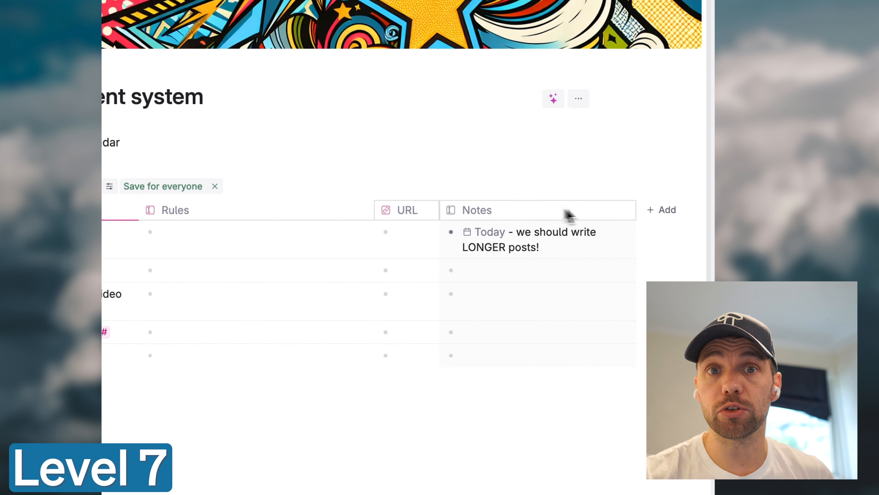
drag(635, 217, 706, 212)
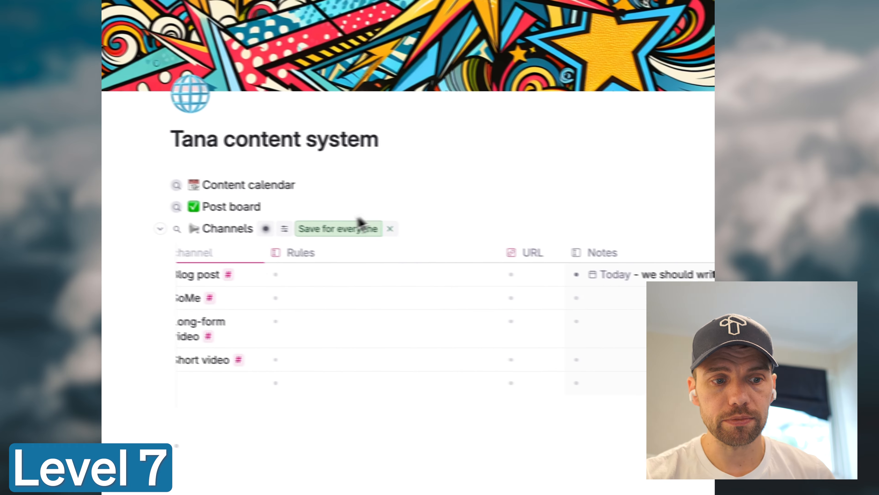
click(344, 234)
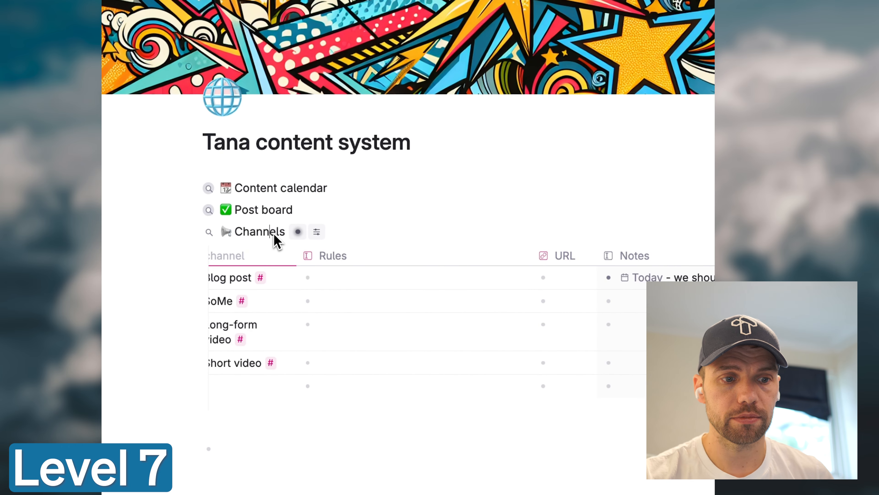
Collapse the Channels node and add a new node named "Content strategy" below it
key(super+Up)
key(super+Right)
text(Con)
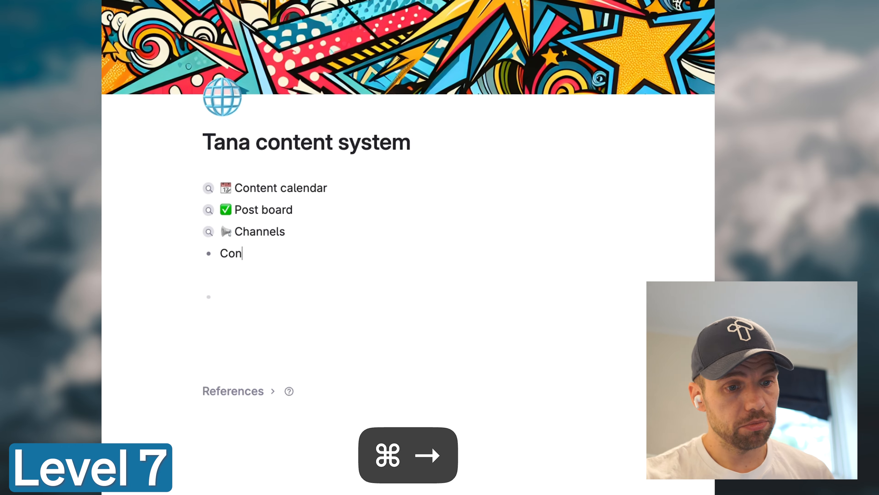
text(tent strateg)
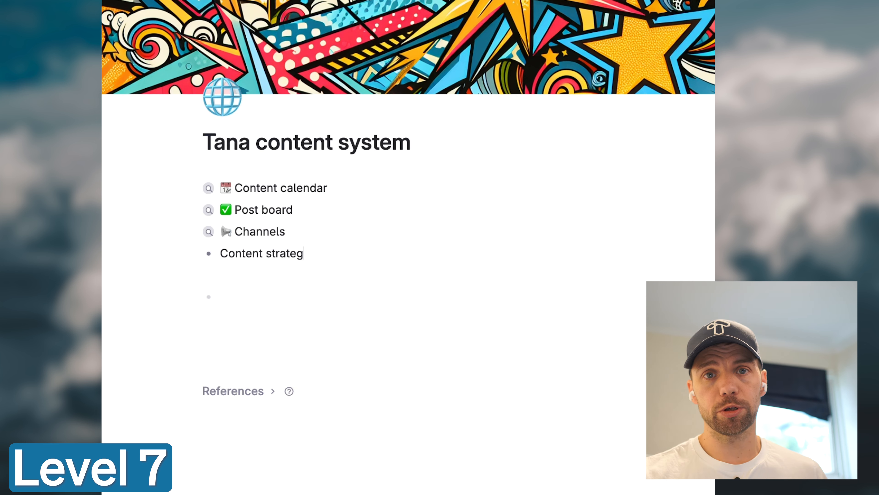
Insert a thought bubble emoji in front of the Content strategy node's name
key(super+Left)
key(ctrl+super+space)
key(Right)
key(Right)
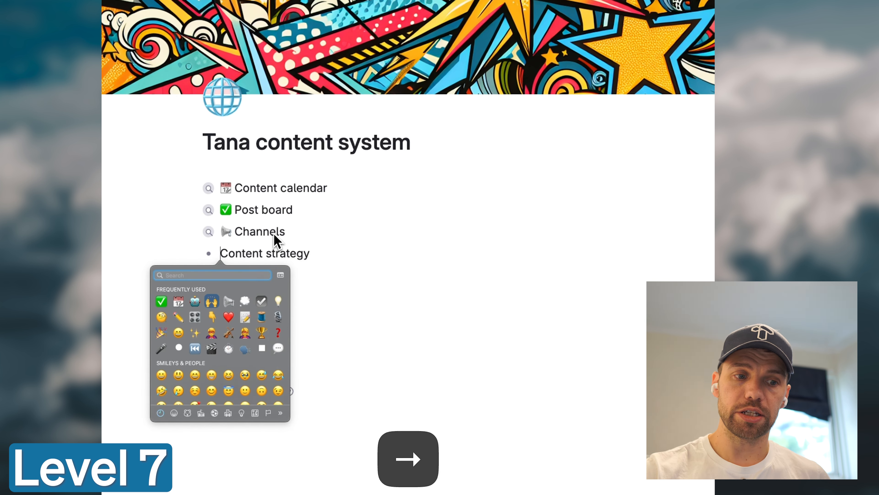
key(Right)
key(Return)
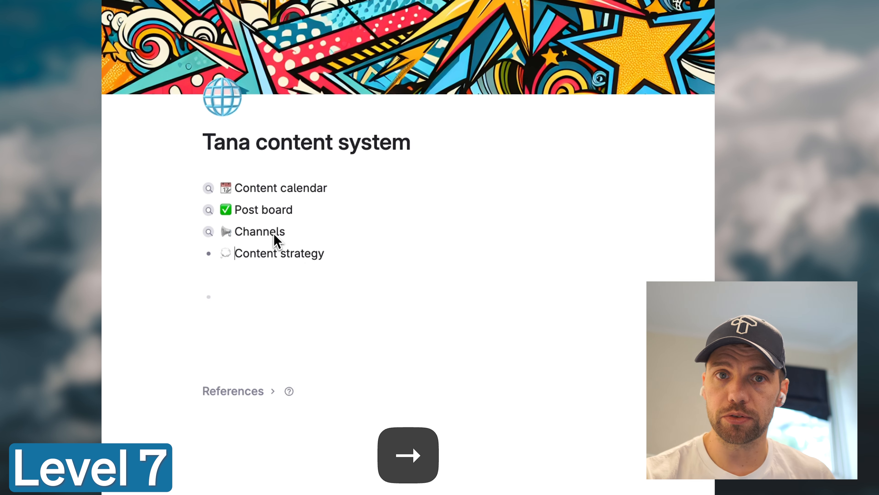
Display the Tana content system page as a side menu and save that view for everyone
key(Up)
key(Up)
key(Up)
key(Up)
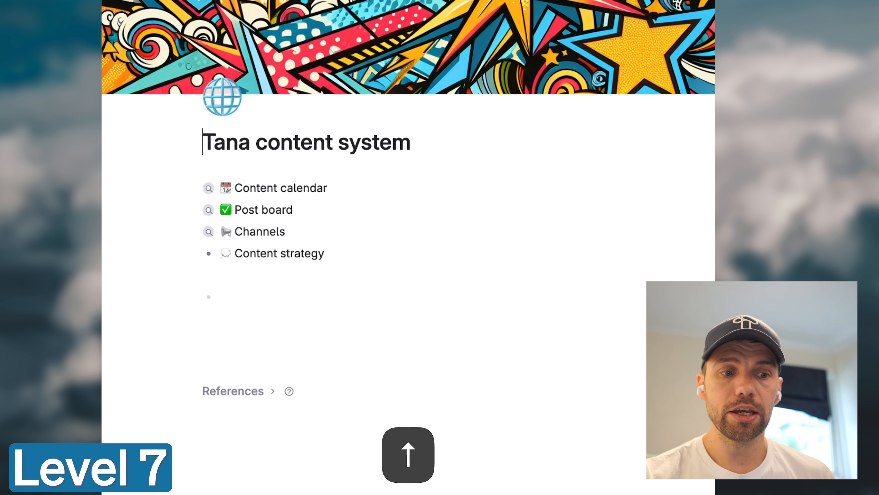
key(super+k)
text(vi)
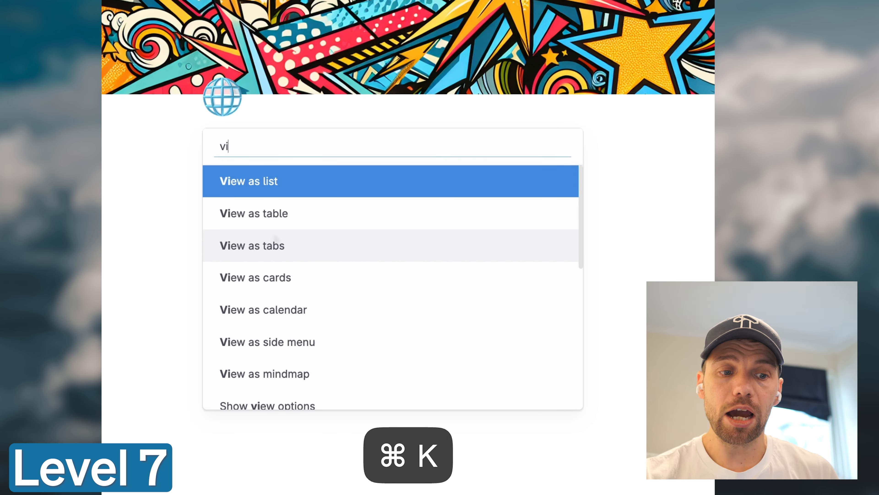
key(Down)
key(Down)
key(Down)
key(Down)
key(Down)
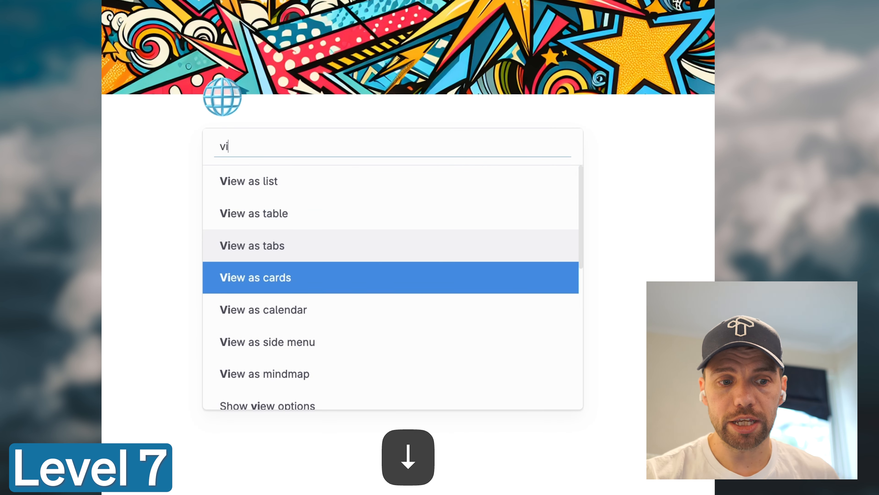
key(Return)
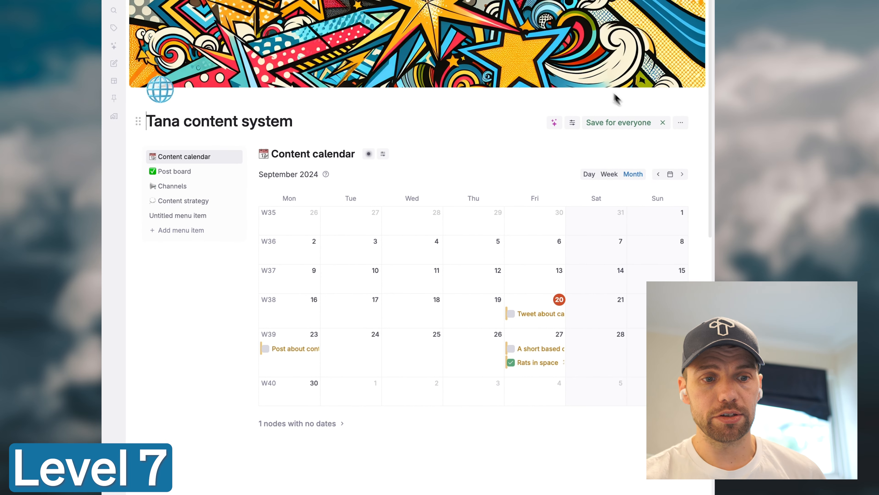
click(625, 123)
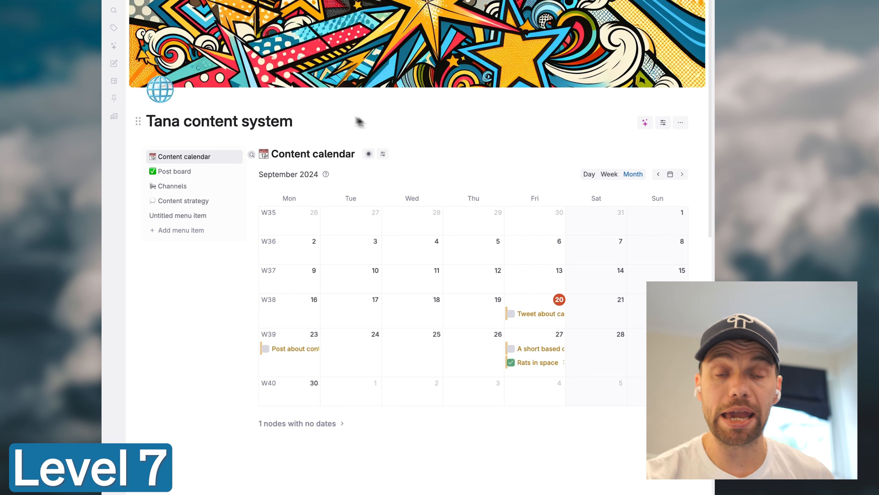
Open the node configuration of the Tana content system page
key(super+k)
text(con)
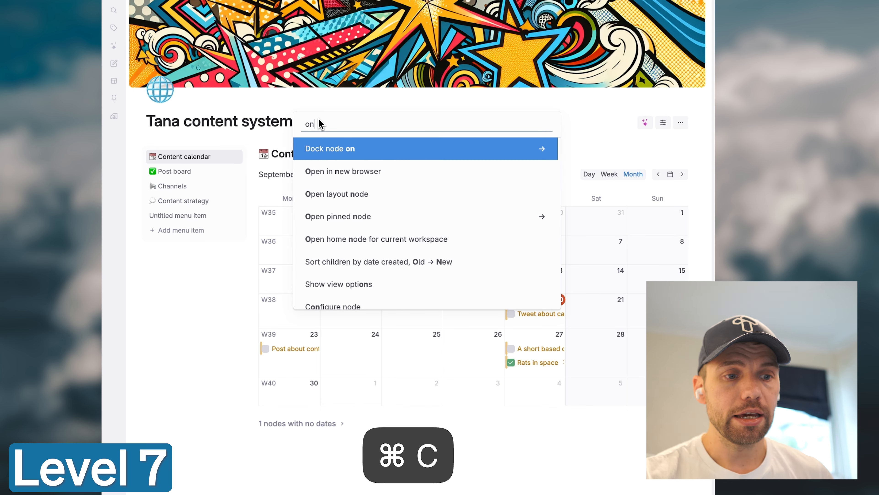
text(f)
key(Return)
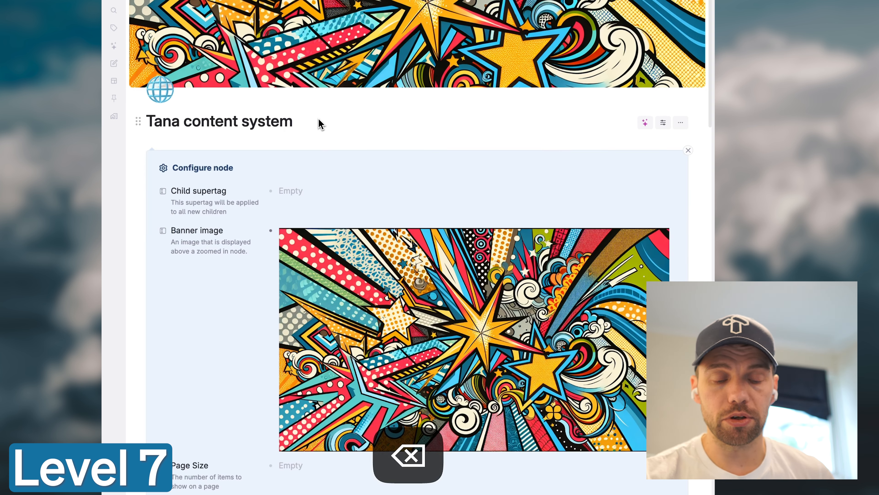
Fill the Related content setting with a search that finds nodes with tag #todo
scroll(365, 221, down, 10)
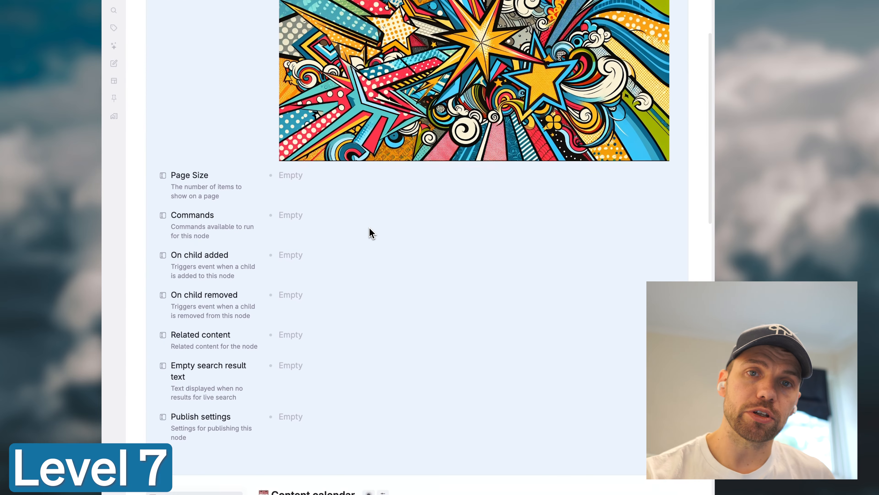
scroll(338, 244, down, 1)
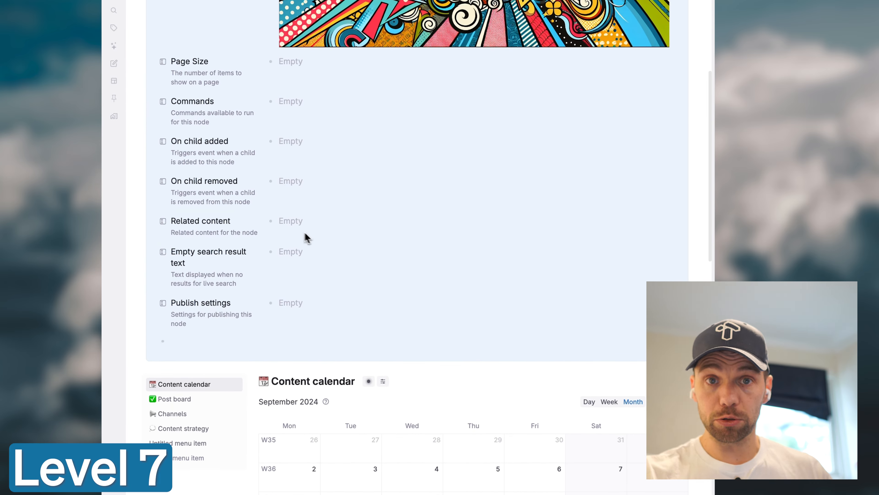
key(super+k)
text(Find nodes)
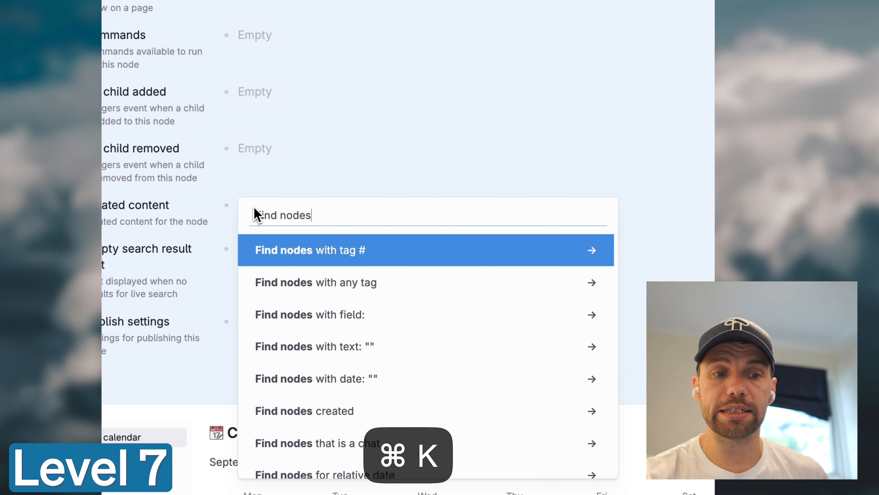
key(Return)
text(ta)
key(BackSpace)
key(BackSpace)
text(odo)
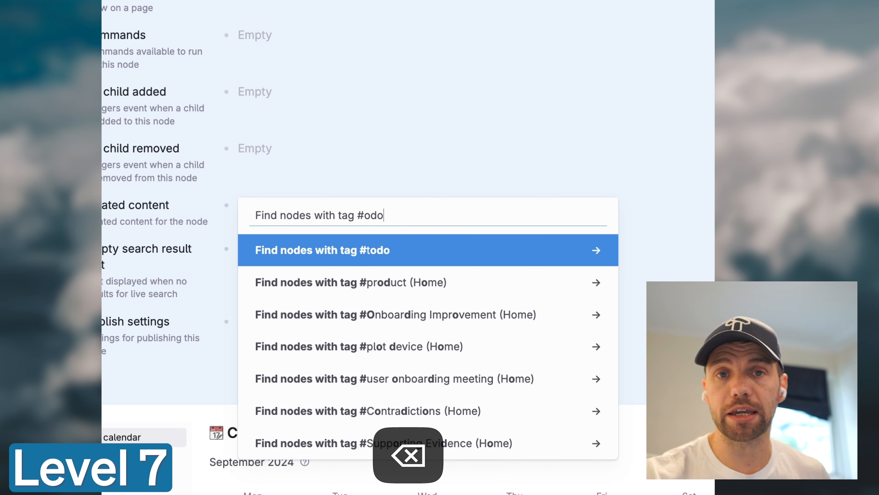
key(Return)
key(Return)
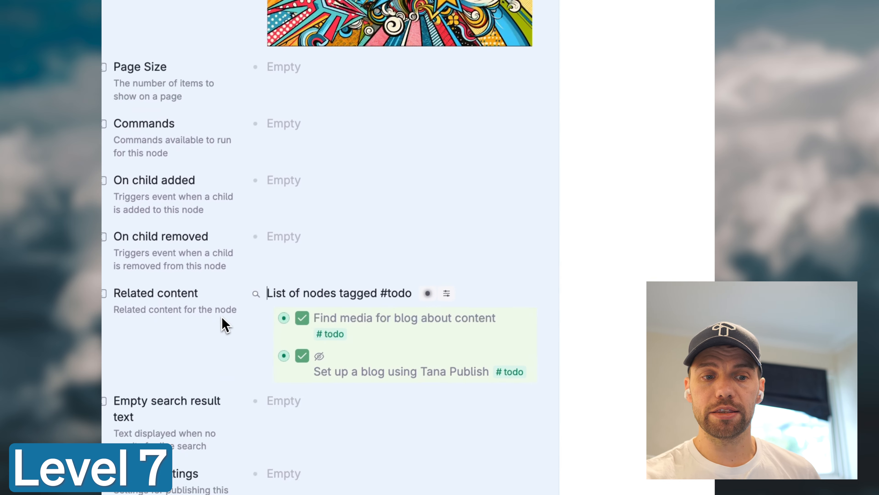
Mark the todo "Find media for blog about content" as not done and open the query builder of the #todo search
scroll(284, 312, down, 1)
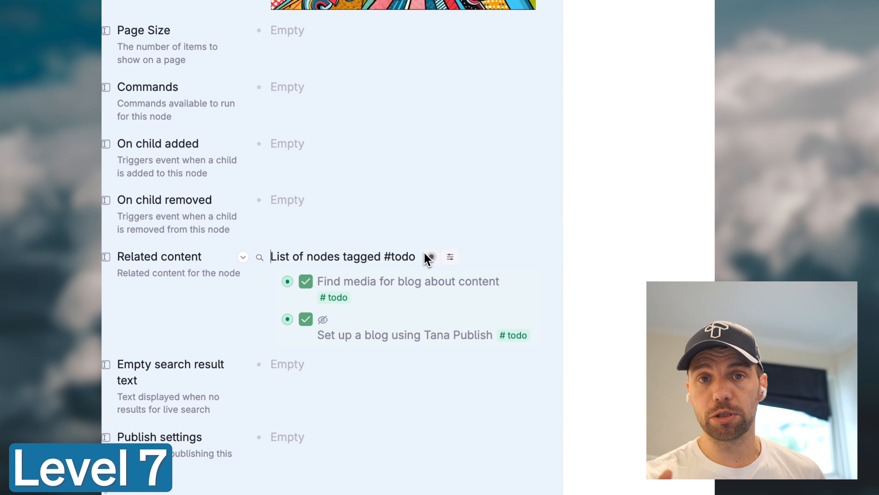
click(305, 282)
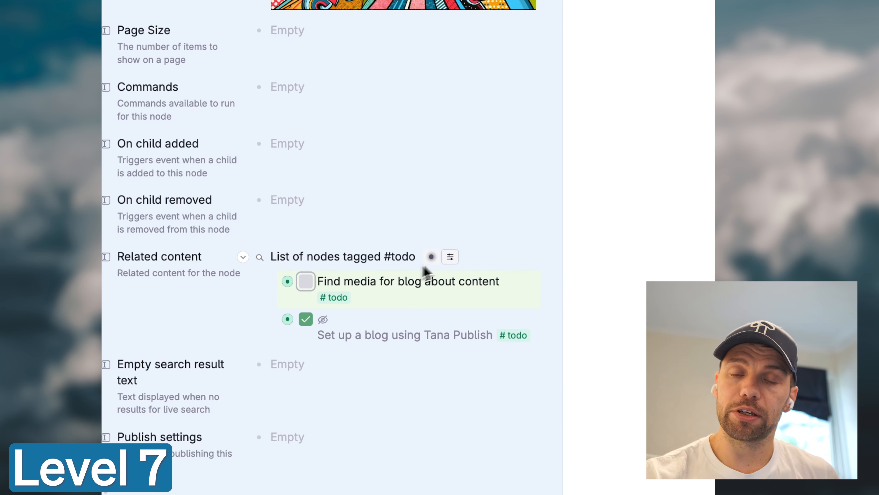
mouse_move(432, 256)
click(456, 350)
scroll(324, 357, down, 3)
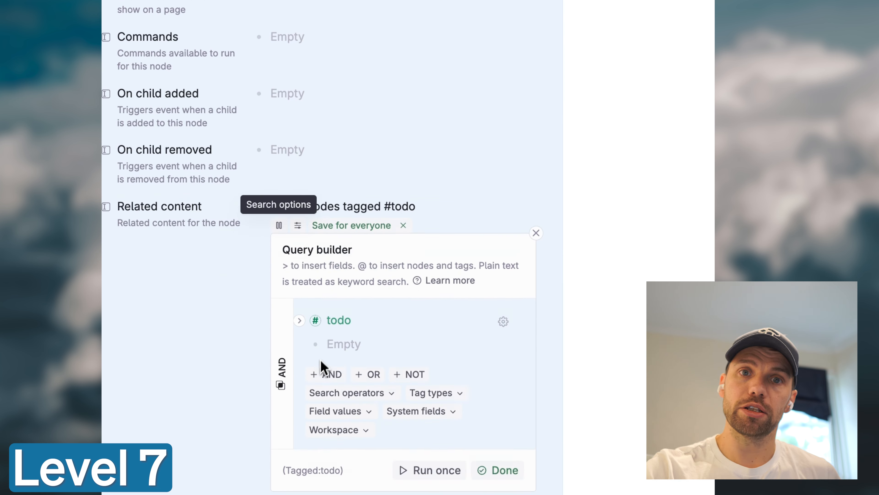
Add an OR operator under the todo tag in the query, with NOT DONE as its first clause
click(343, 273)
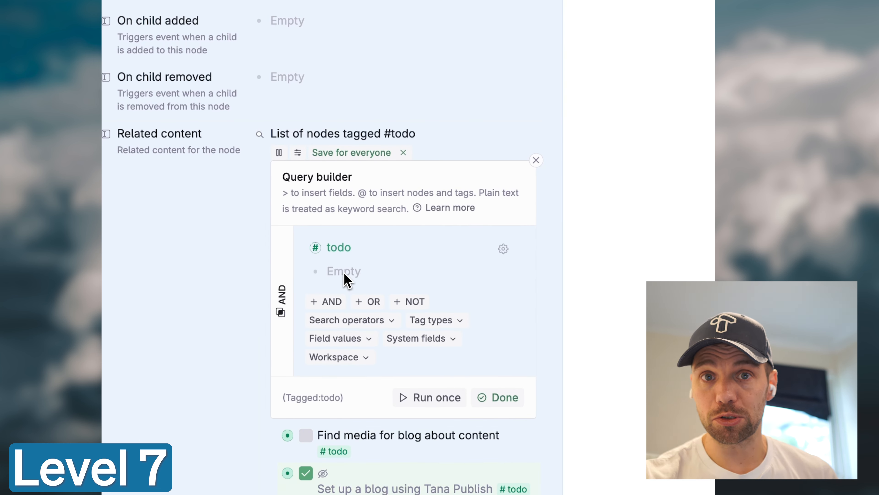
text(OR)
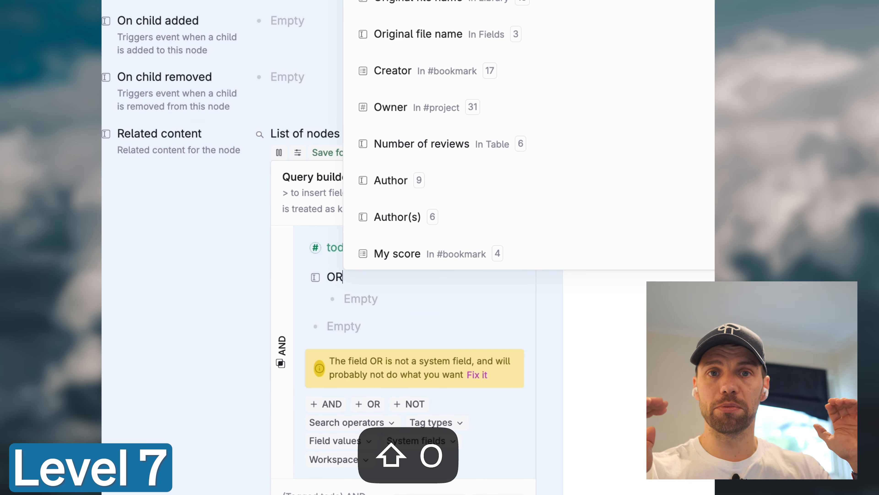
key(Down)
key(Down)
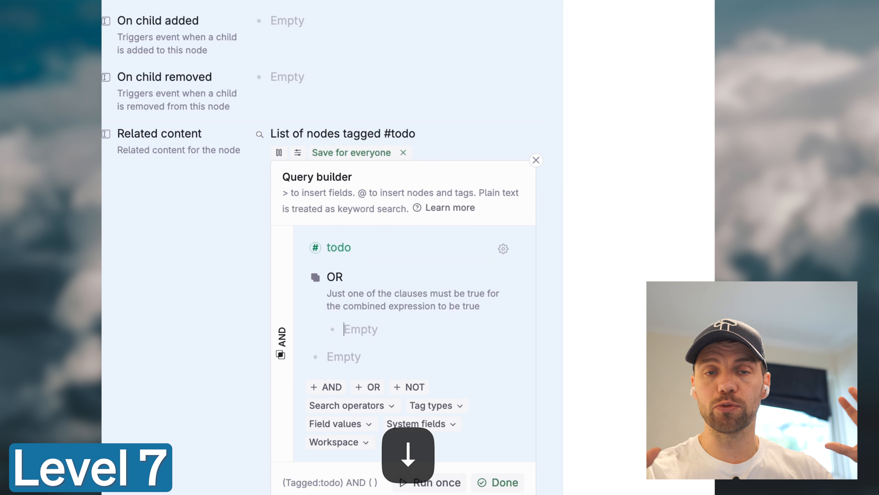
text(NOT DONE)
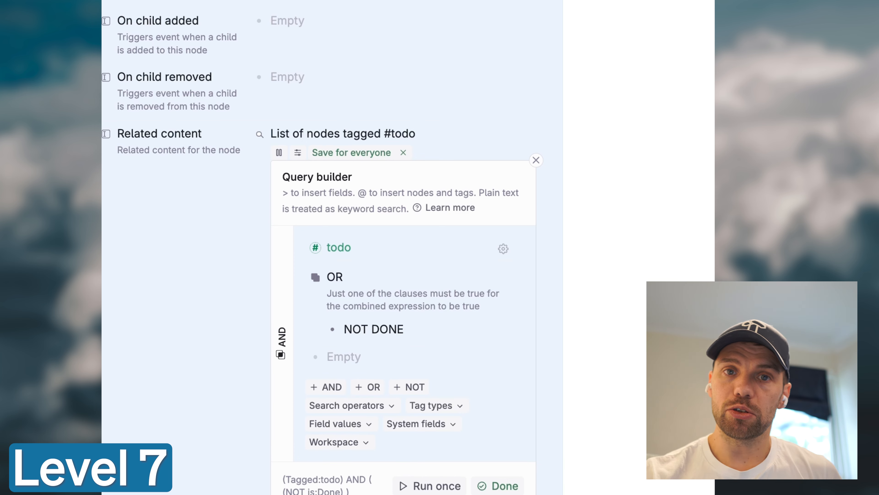
key(Return)
Add a GT field as the second clause under the OR operator, below NOT DONE
scroll(403, 277, down, 3)
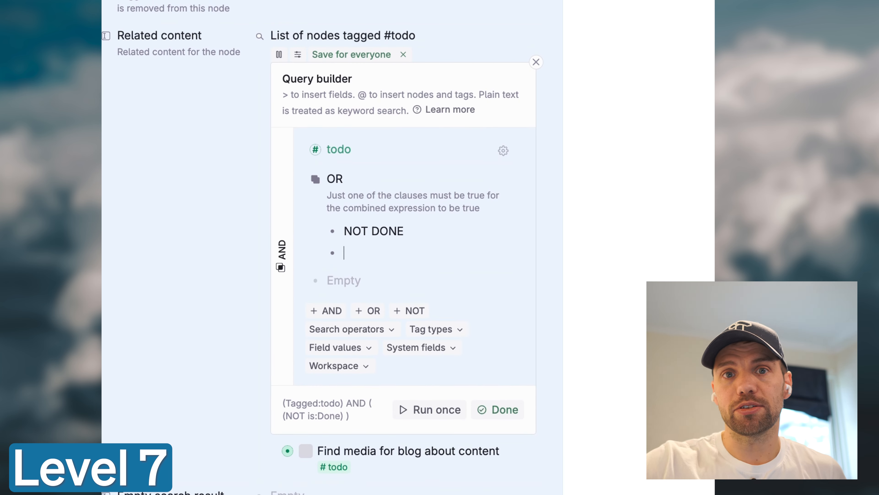
text(>Done)
key(super+BackSpace)
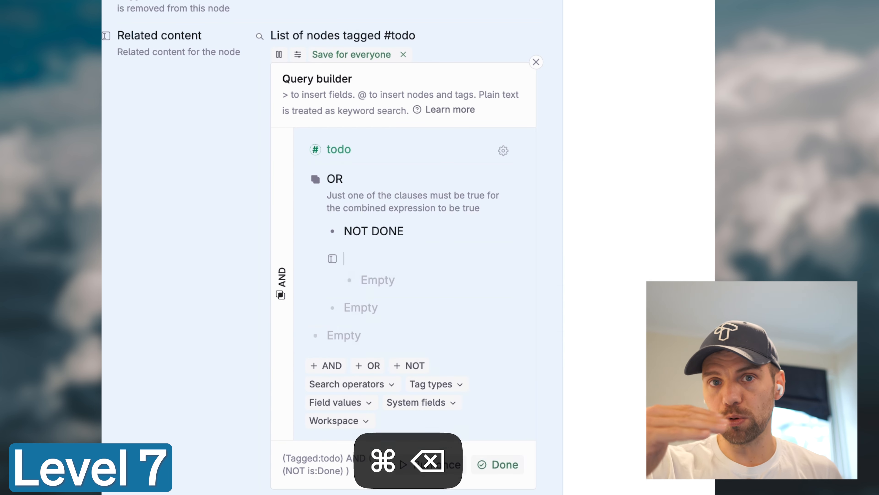
text(LT)
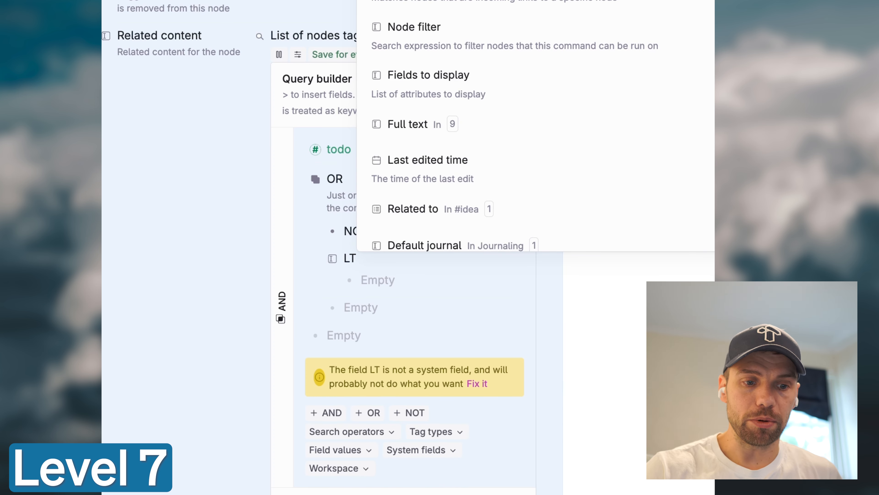
key(super+BackSpace)
text(GT)
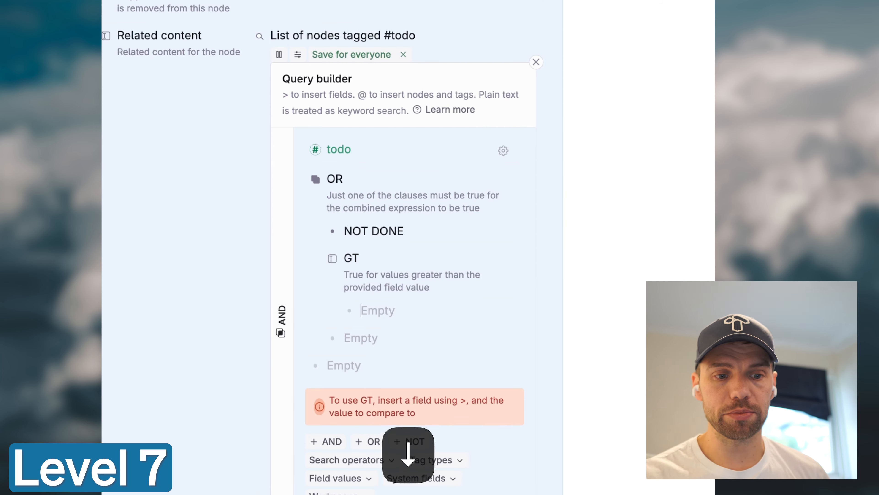
Compare the Done time field in the GT clause with FOR RELATIVE DATE Last week and finish the query
text(>DONE TI)
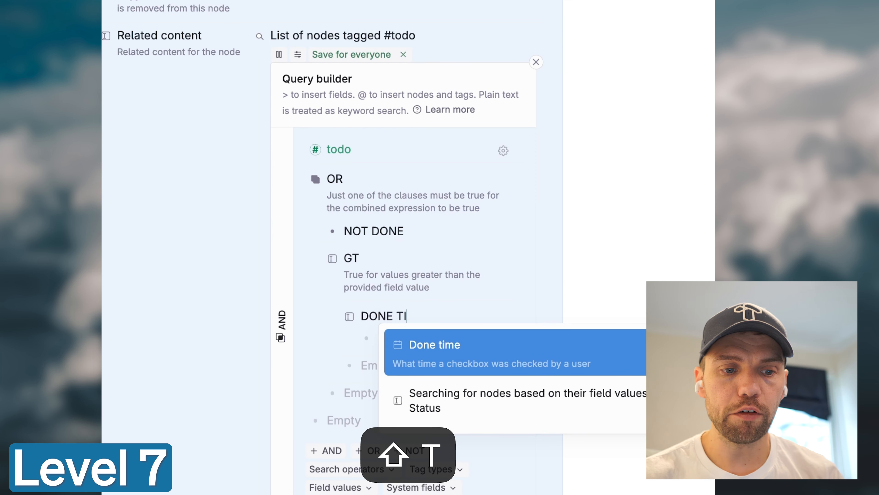
key(Return)
key(Down)
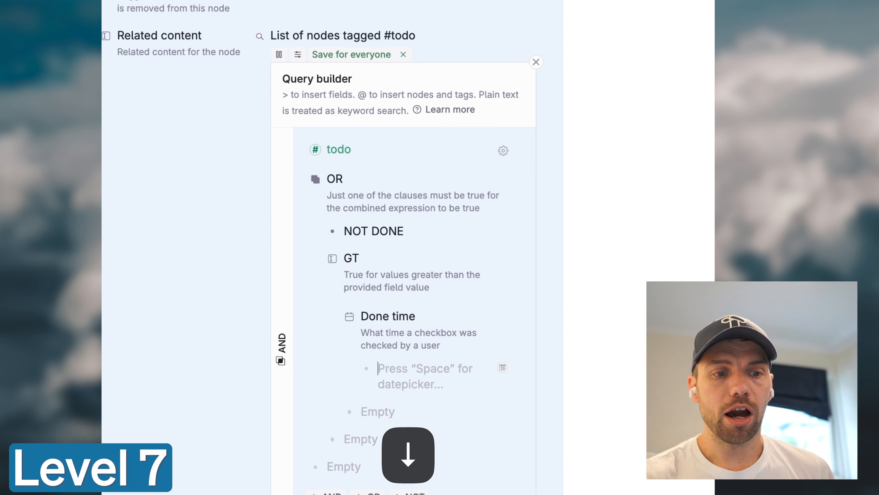
text(FOR RELATIVE DA)
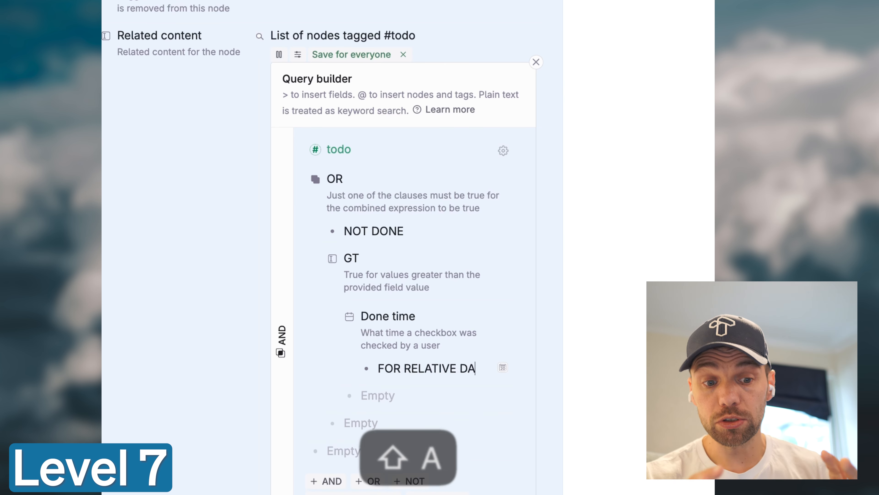
text(TE Last week)
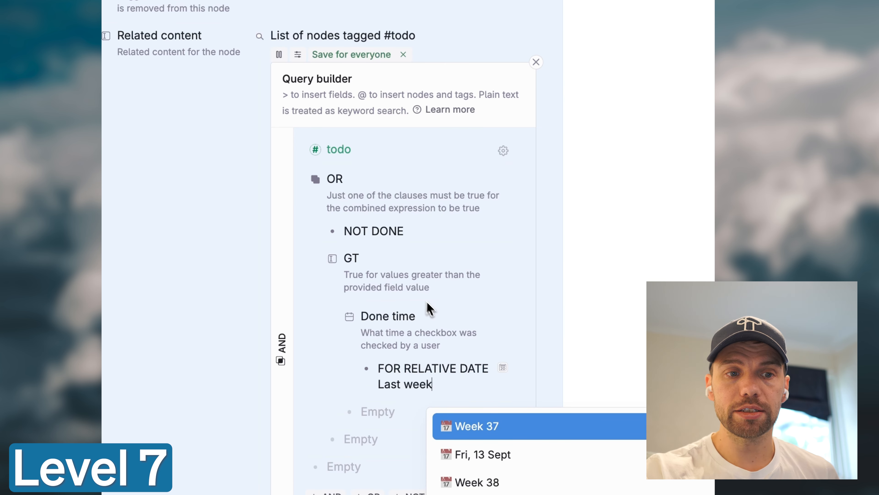
key(Escape)
scroll(436, 313, down, 5)
click(495, 369)
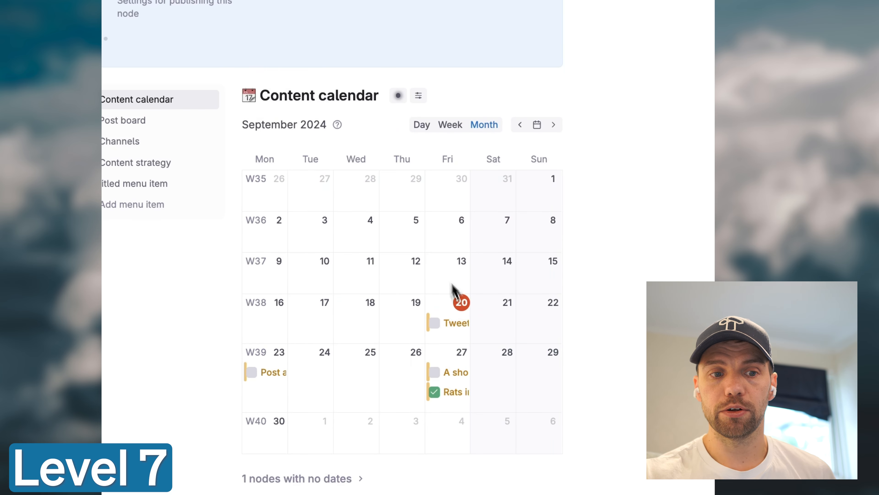
Group the #todo search results by Done, keeping both the No and Yes groups shown
scroll(460, 303, up, 8)
click(298, 67)
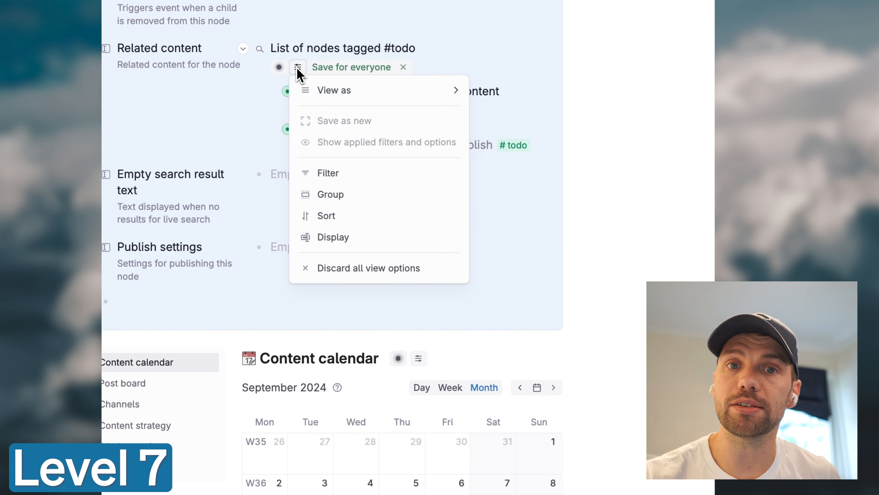
click(331, 194)
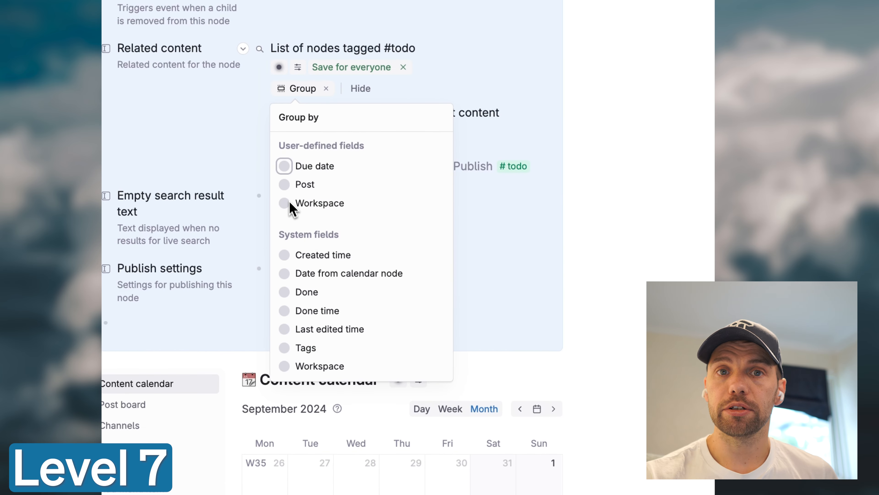
click(285, 291)
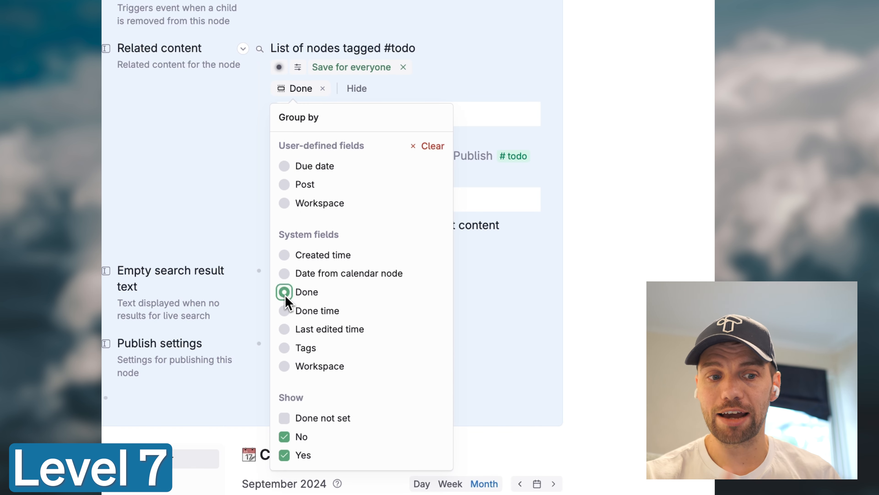
click(284, 454)
click(284, 454)
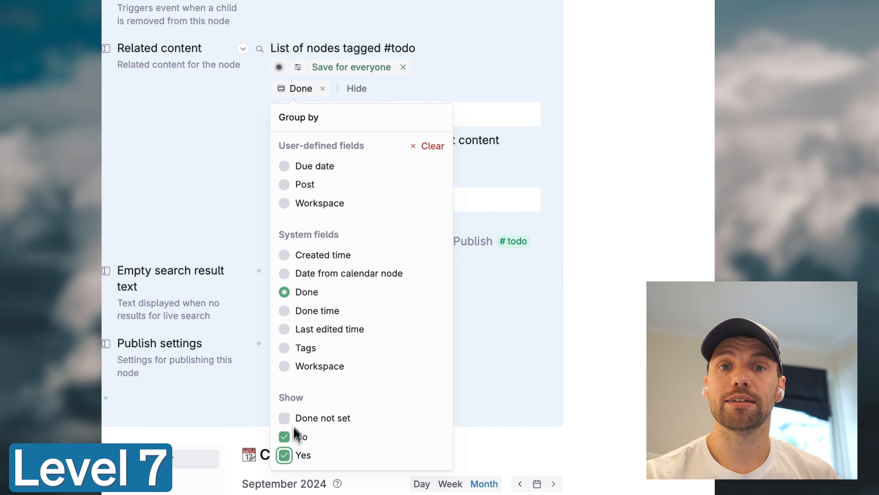
Display the Done time and Post fields on the #todo search results
click(298, 67)
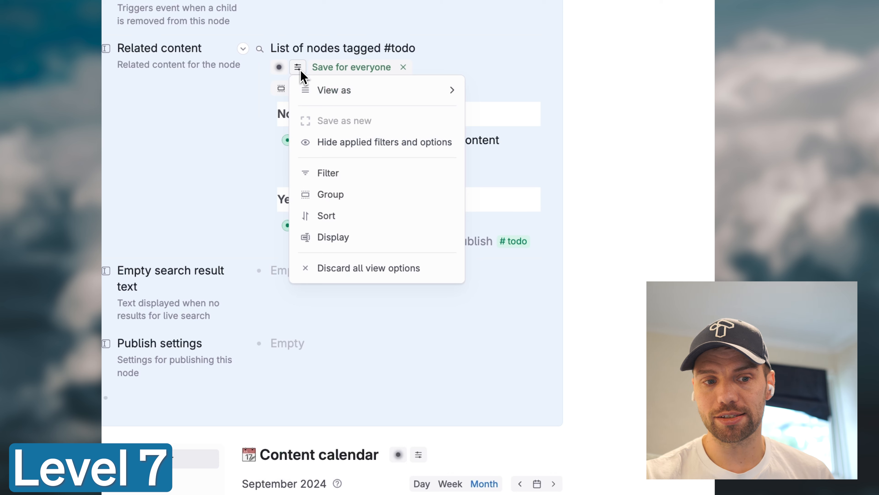
click(340, 237)
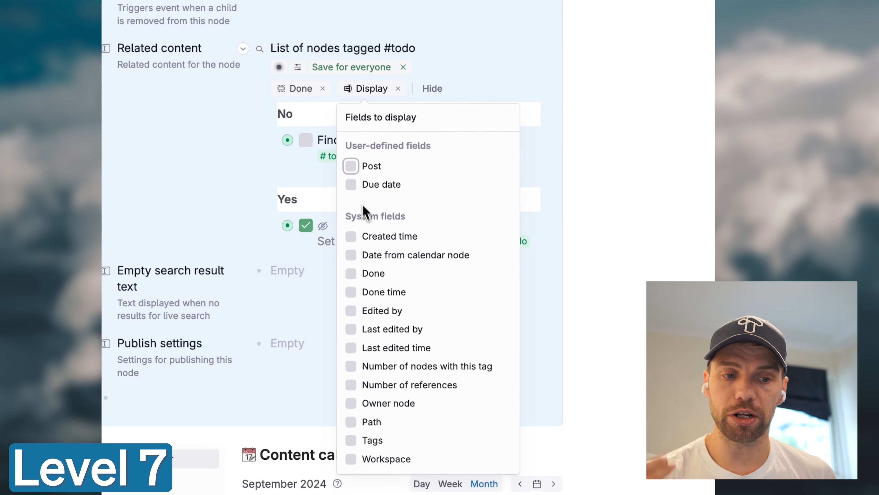
click(352, 292)
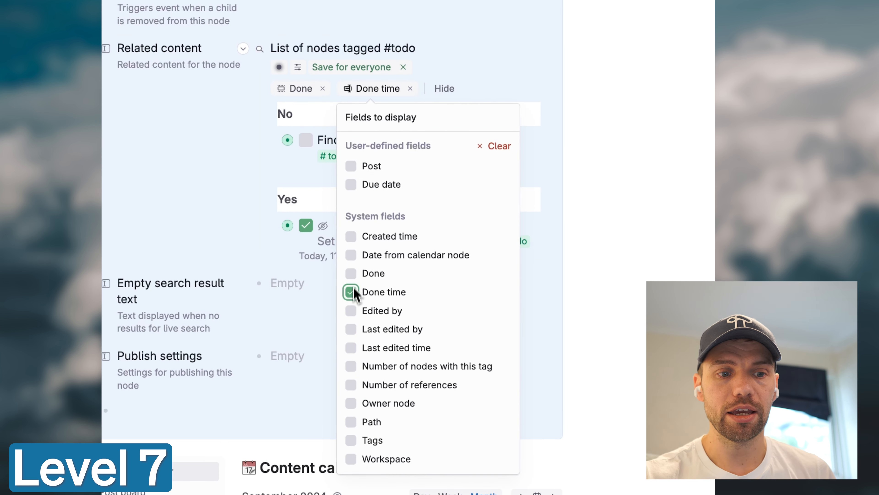
click(351, 167)
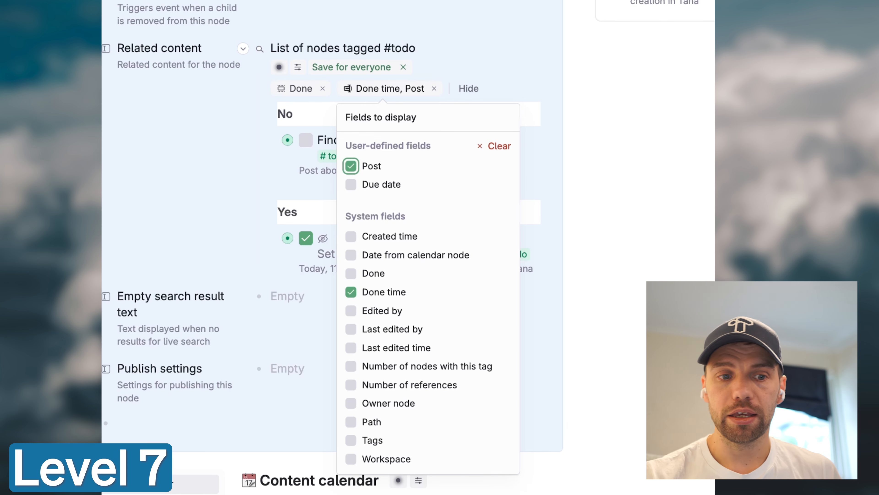
Rename the #todo search to Todos, save its view for everyone, and collapse it
triple_click(378, 50)
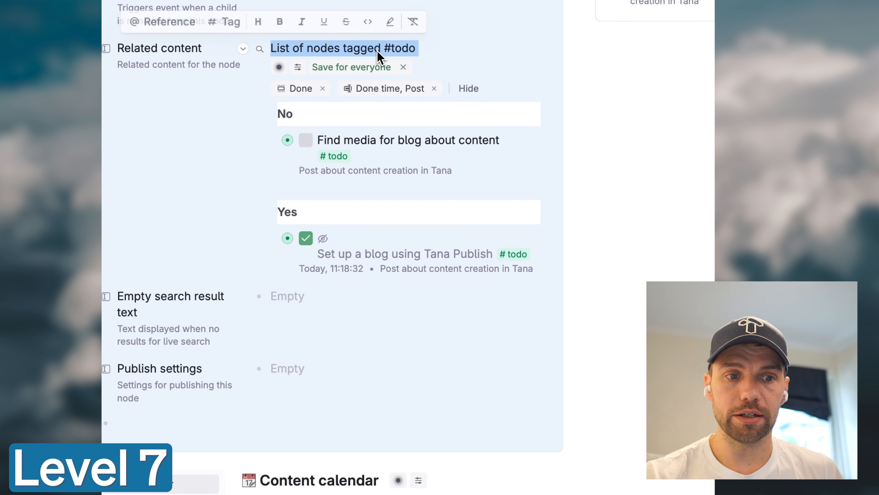
text(Todos)
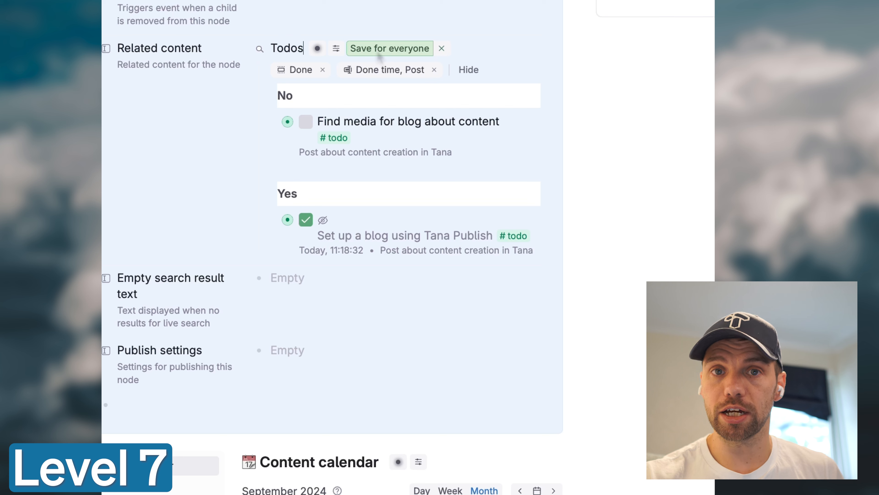
click(405, 52)
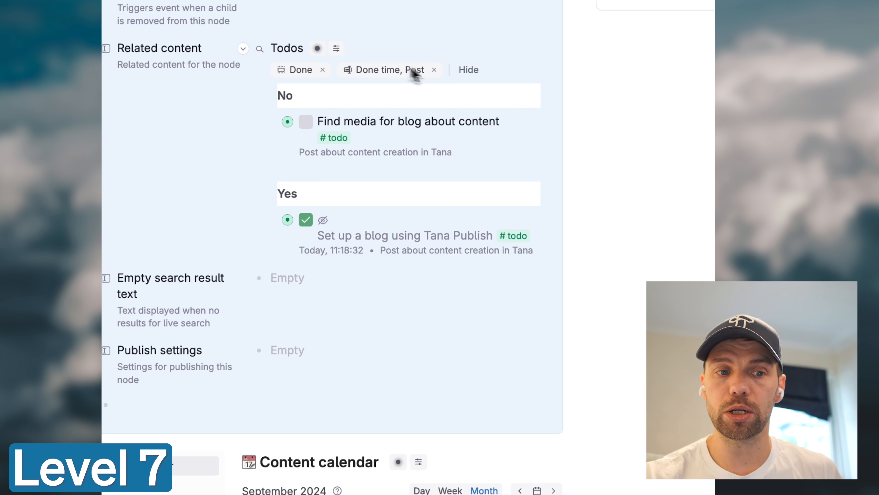
key(super+Up)
Add an Upcoming posts node below Todos and make it a list search that finds nodes with tag #post
key(super+Right)
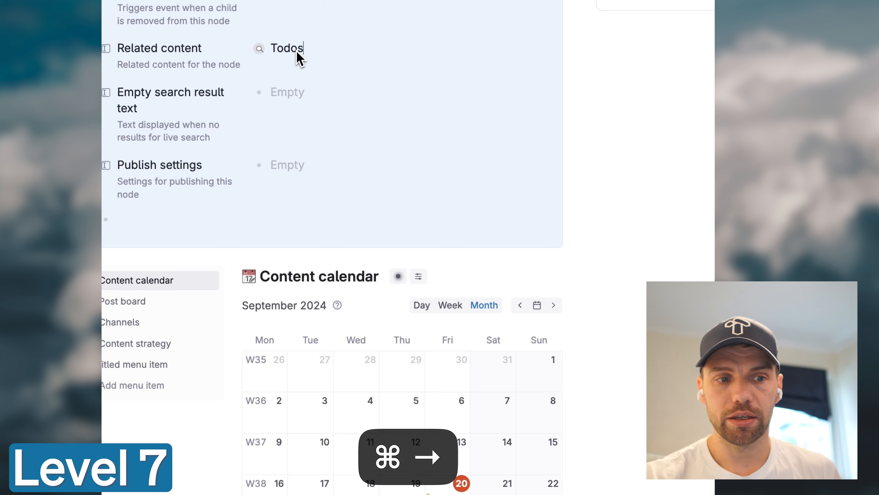
text(Upcoming posts)
key(super+k)
text(Find nodes)
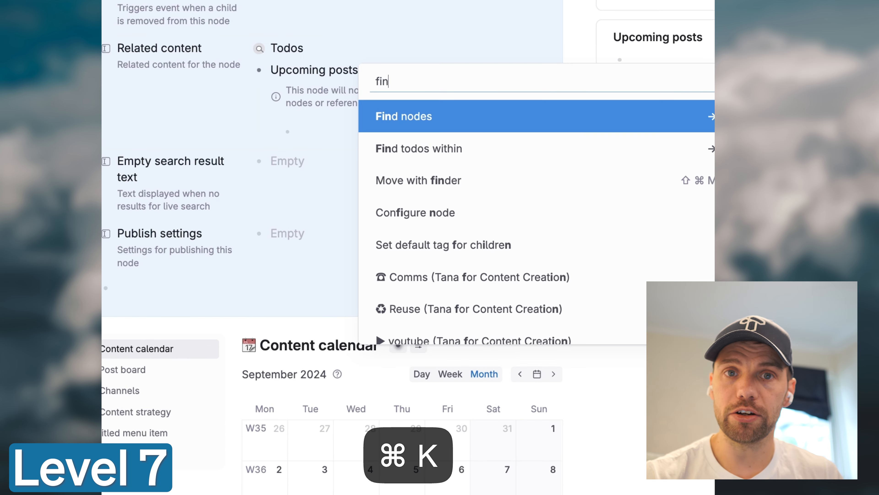
key(Return)
text(pos)
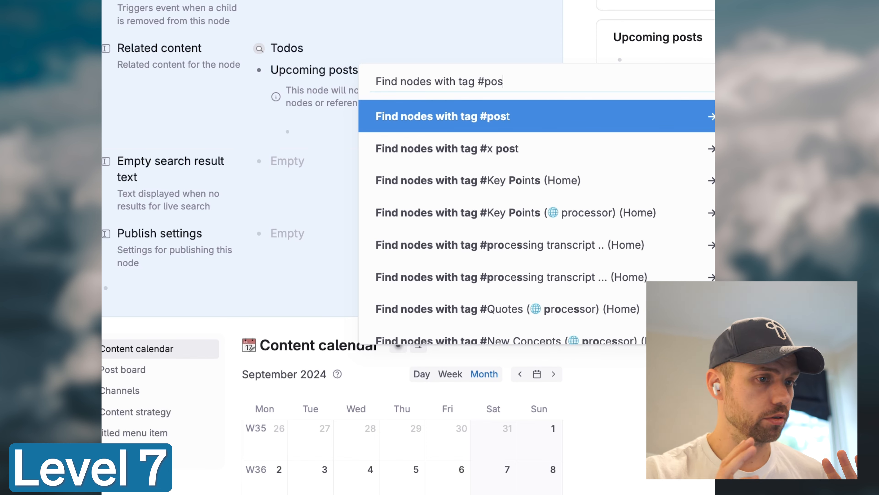
key(Return)
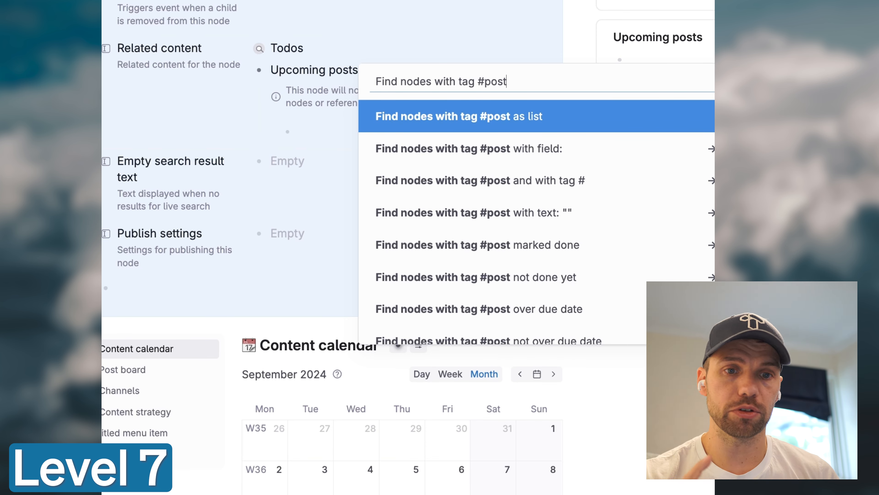
key(Return)
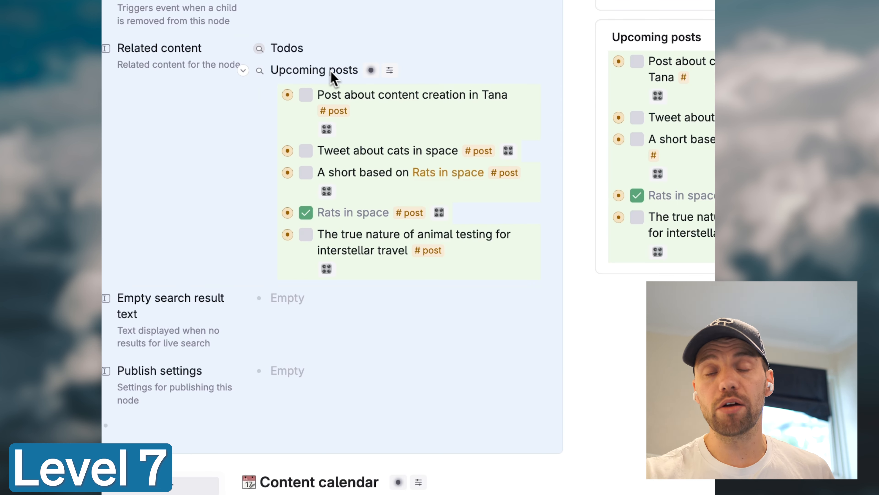
Group the Upcoming posts search results by Due date
click(390, 71)
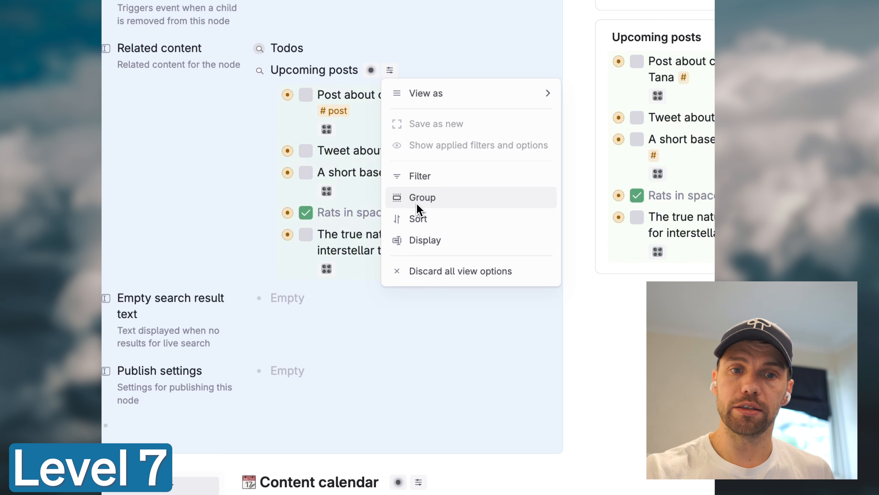
click(419, 210)
click(327, 191)
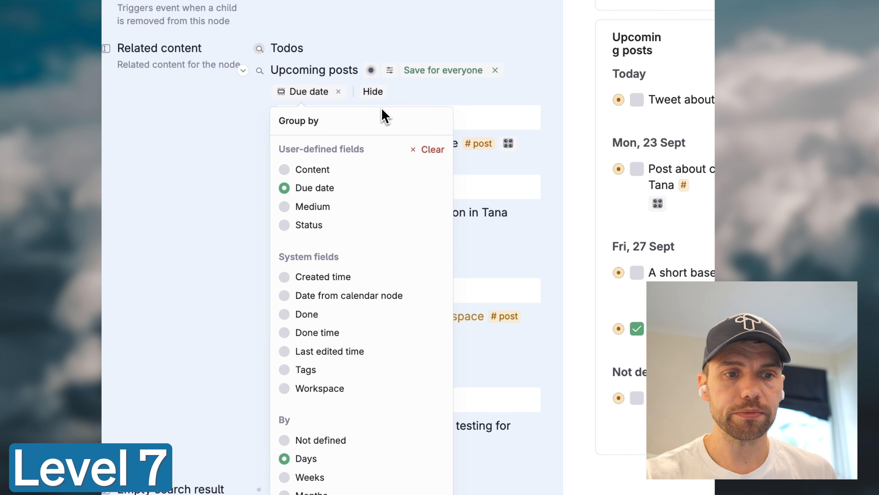
Sort the Upcoming posts search results by Due date in ascending order
click(390, 70)
click(419, 218)
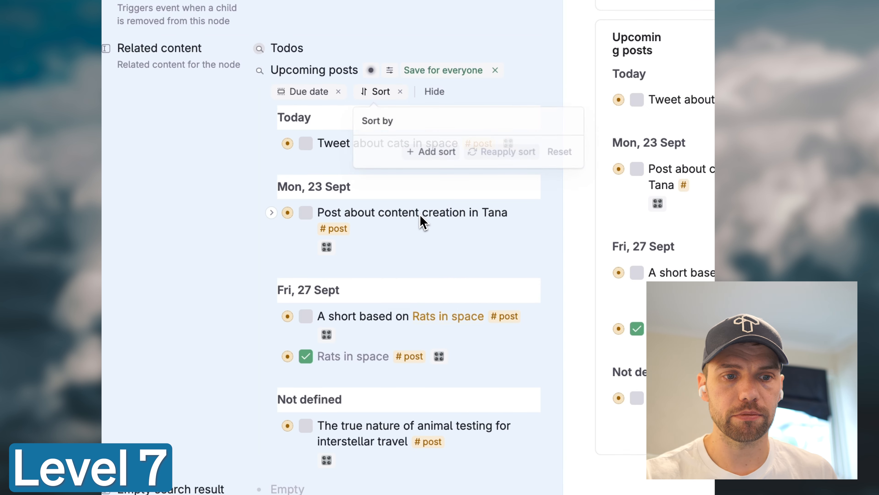
click(426, 152)
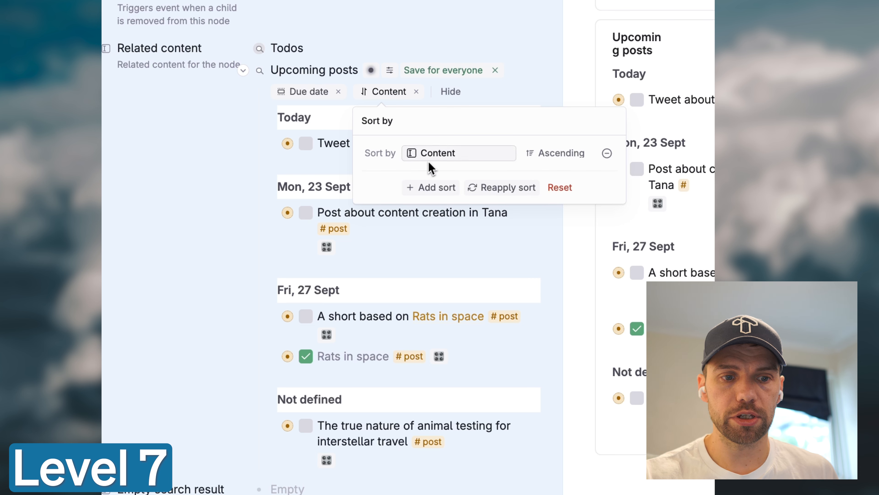
click(429, 154)
click(414, 183)
click(553, 153)
click(551, 153)
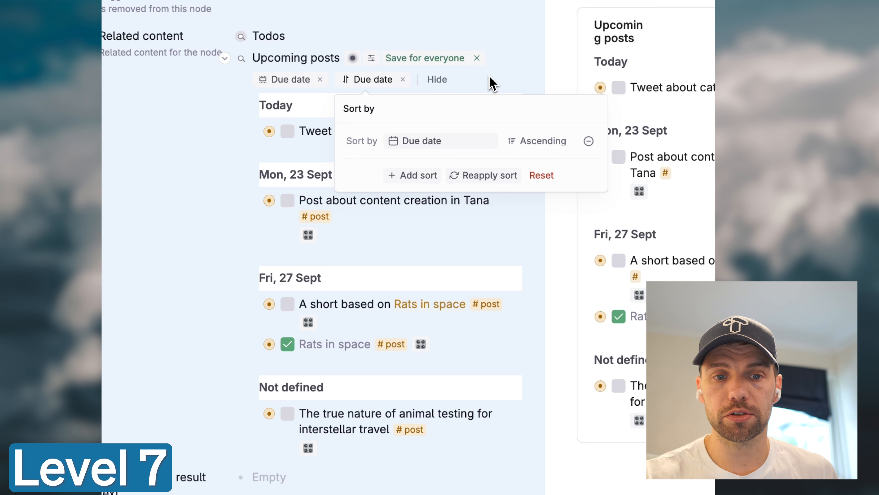
click(490, 83)
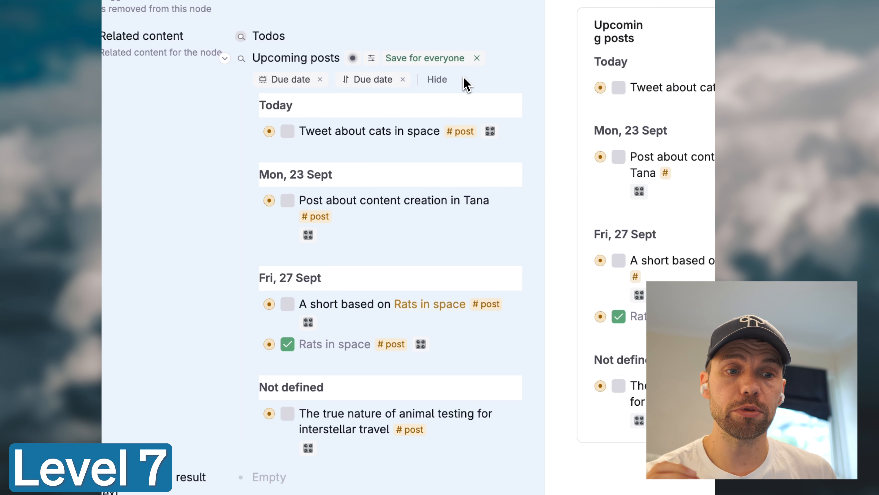
Set the Due date grouping of Upcoming posts to Weeks
click(290, 79)
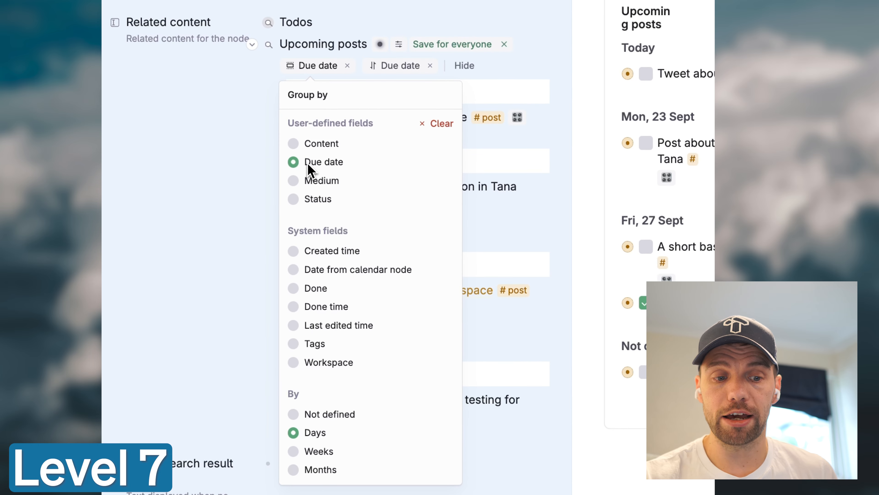
click(296, 416)
click(294, 415)
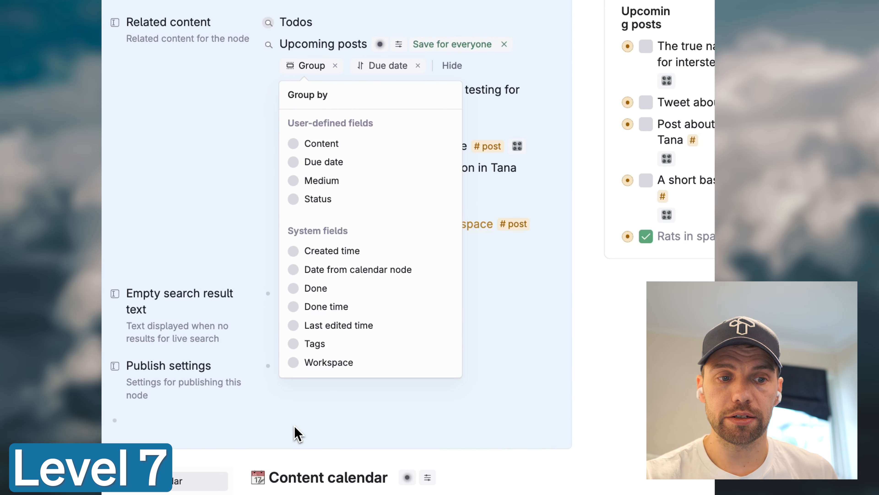
click(298, 165)
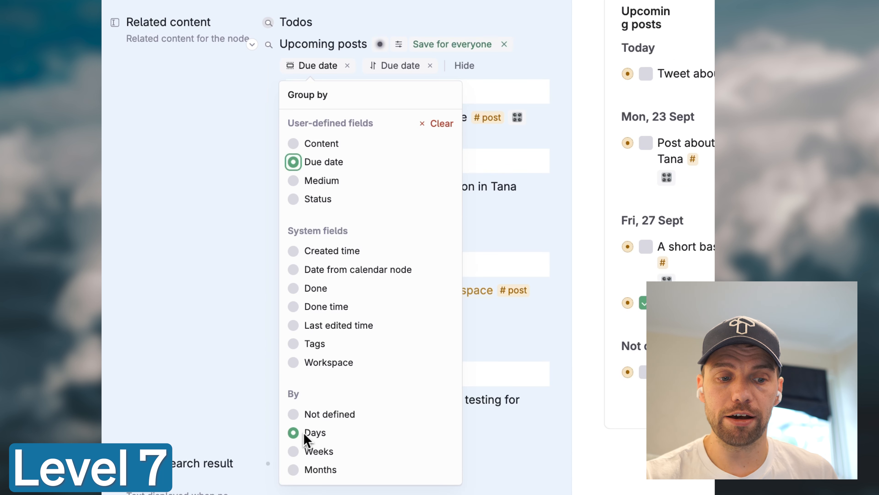
click(294, 451)
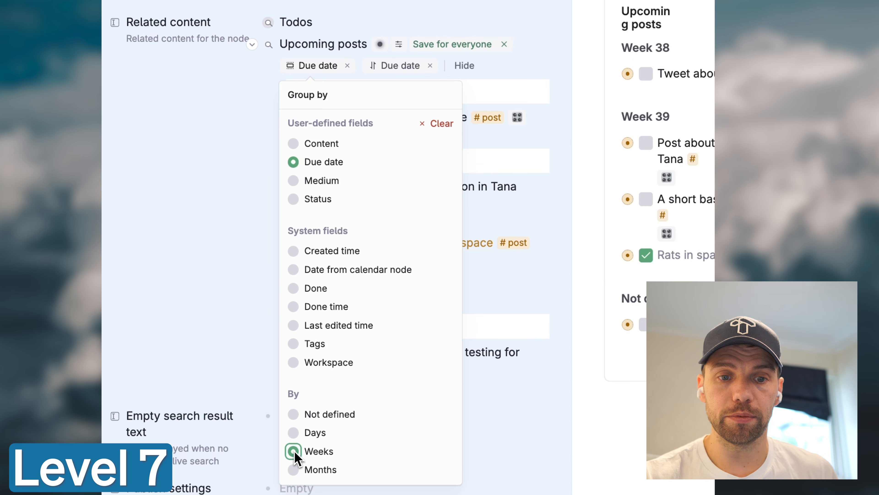
Try grouping Upcoming posts by Days and return the Due date grouping to Weeks
click(293, 433)
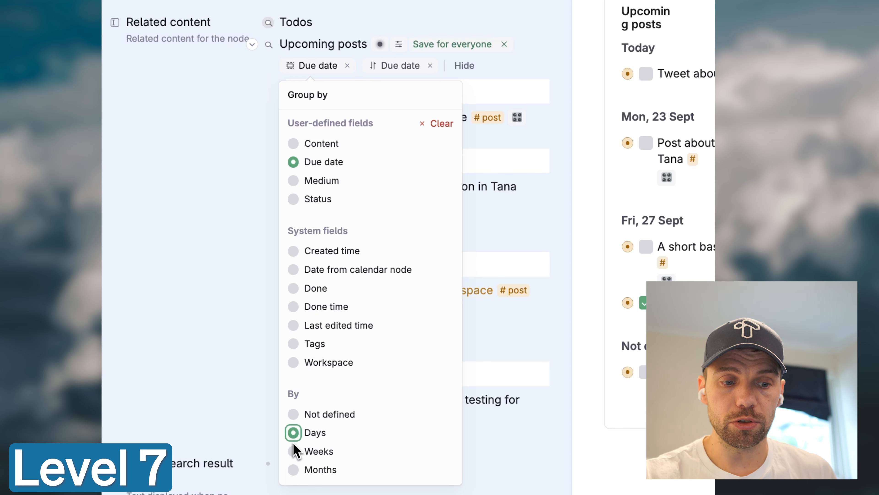
click(294, 450)
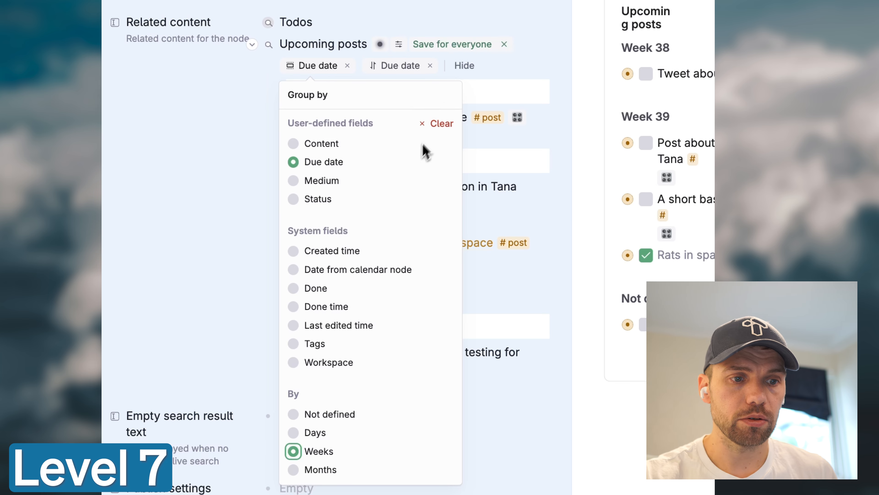
click(465, 90)
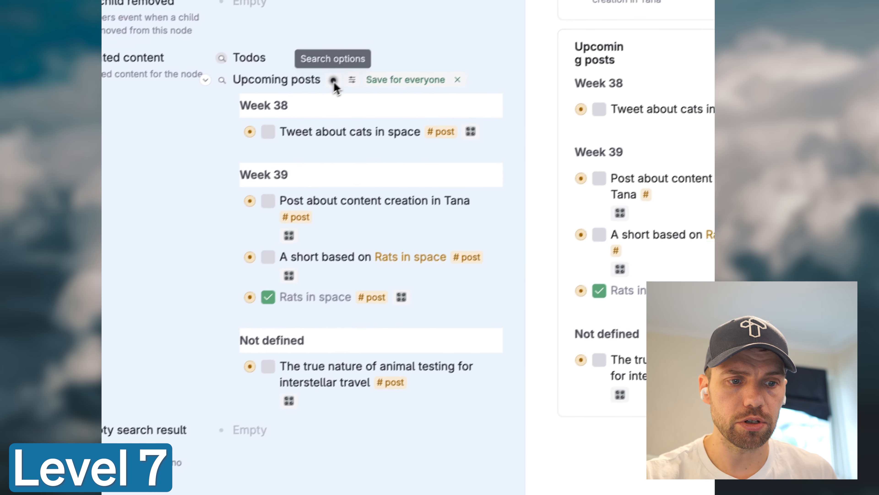
Add the Due date field from #post as a condition in the Upcoming posts search query
click(380, 44)
click(346, 183)
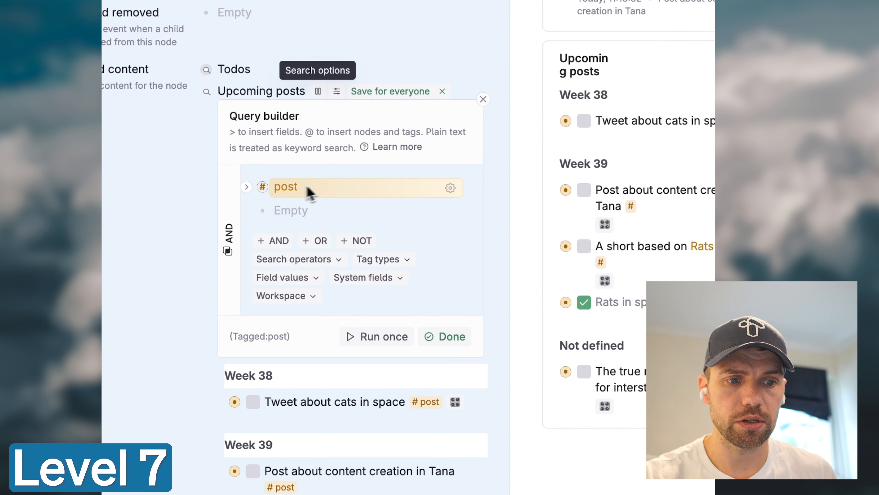
click(285, 217)
text(due)
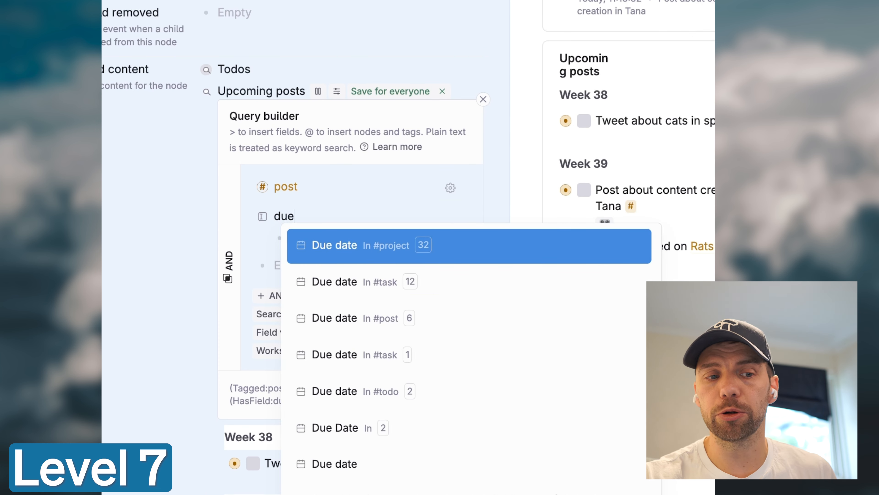
text( date)
key(Down)
key(Down)
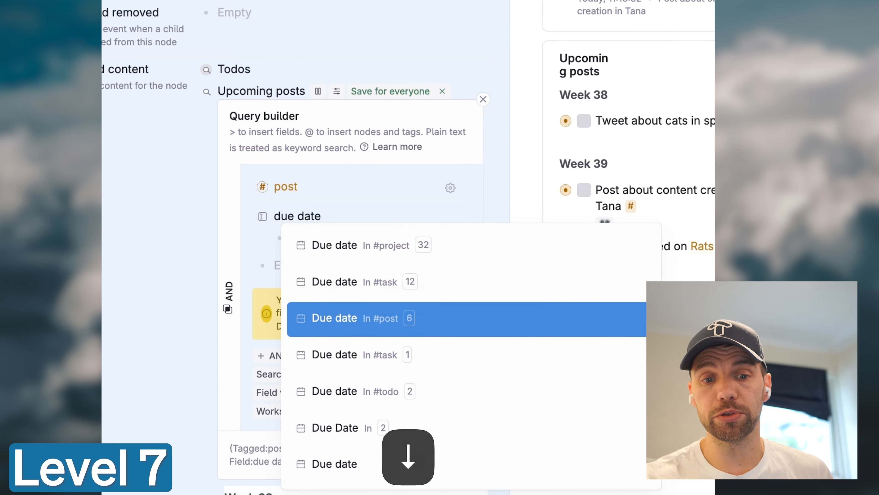
key(Return)
Set the query's Due date condition to Set, apply the query, and save the Upcoming posts view for everyone
text(@de)
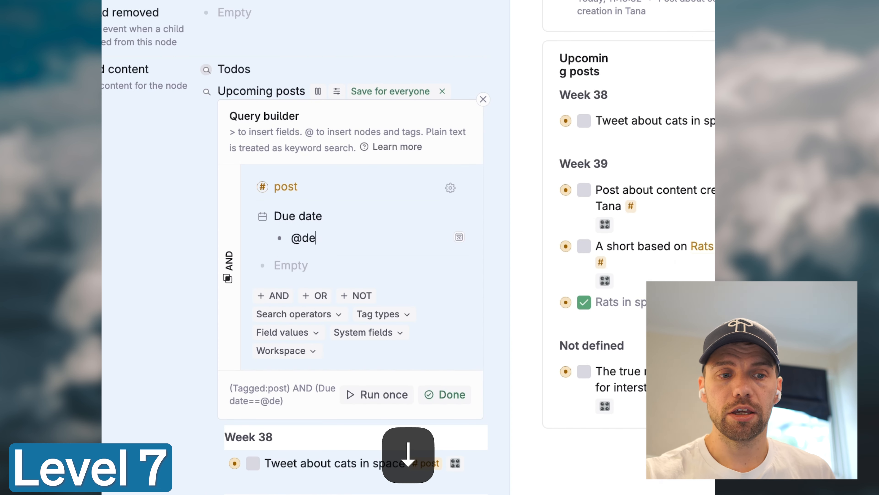
text(fined)
key(alt+BackSpace)
text(set)
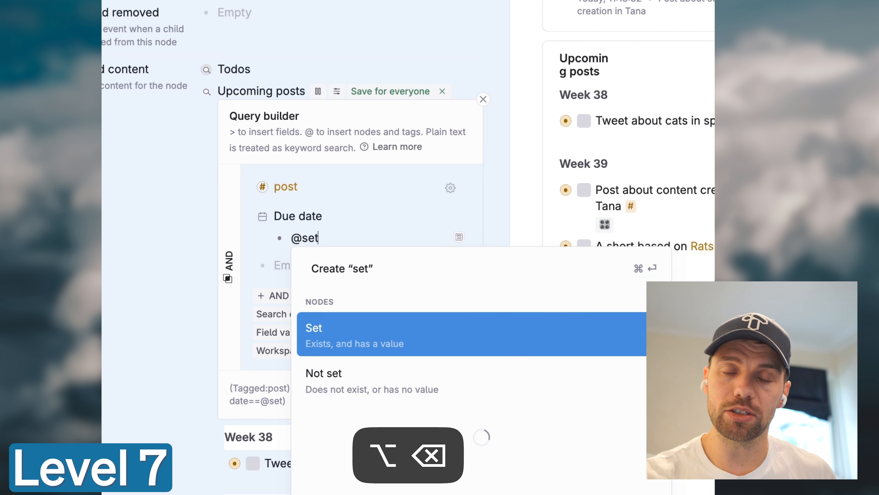
key(Return)
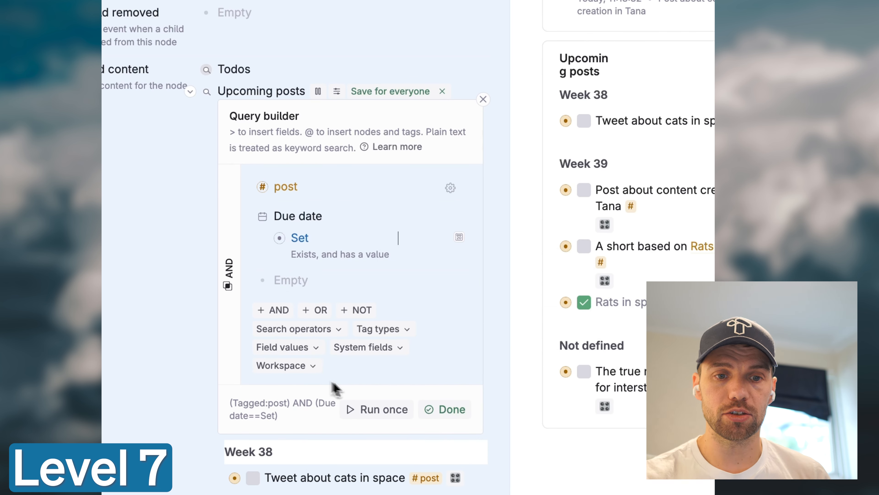
click(437, 416)
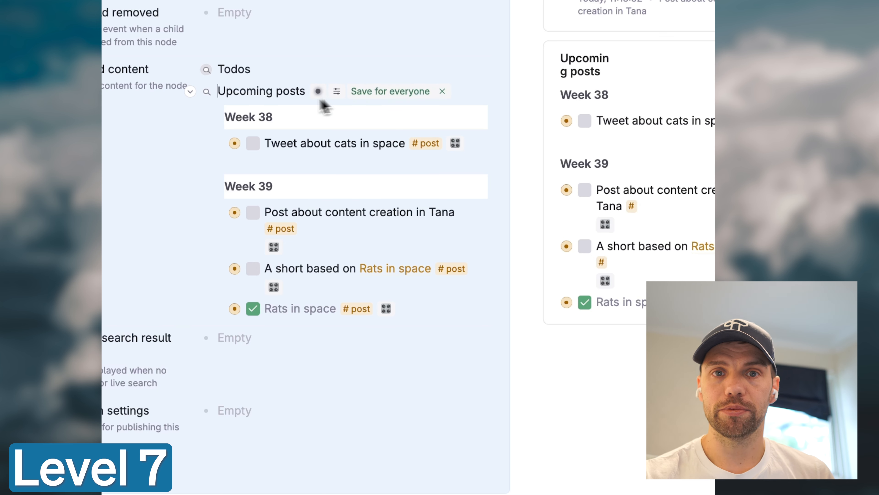
click(386, 92)
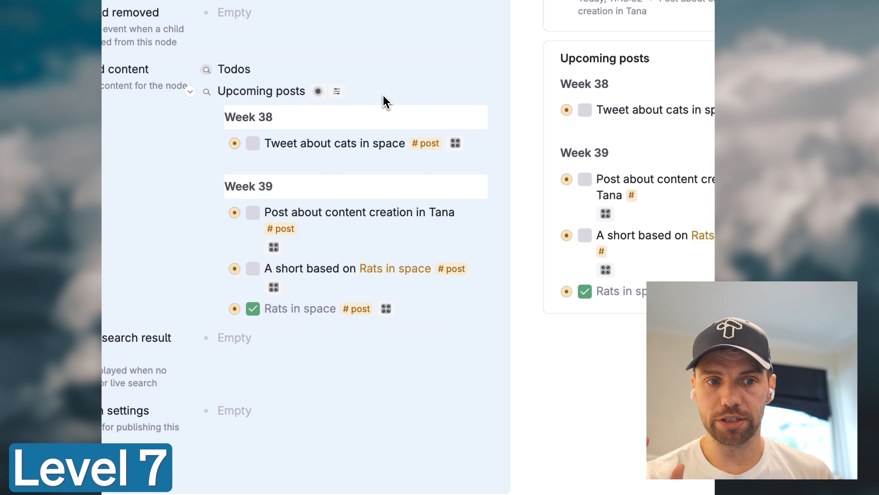
Collapse the Upcoming posts node in the configuration and widen the related content column beside the page
key(super+Up)
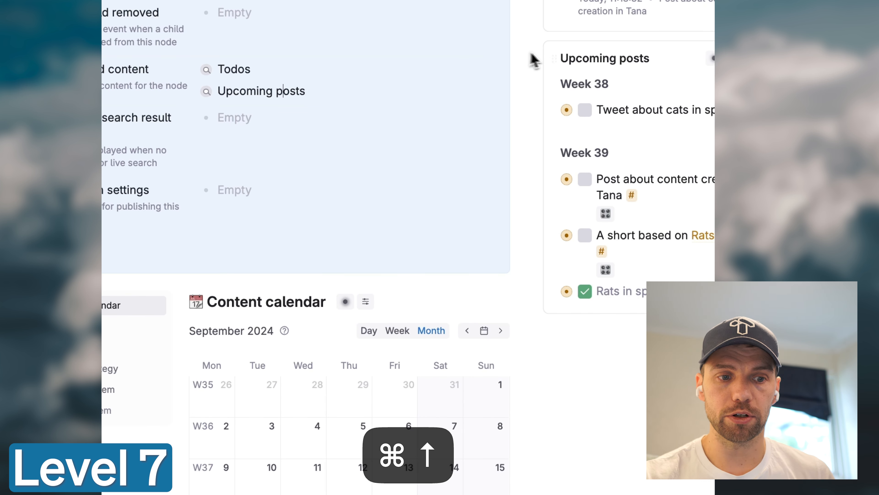
drag(542, 56, 479, 47)
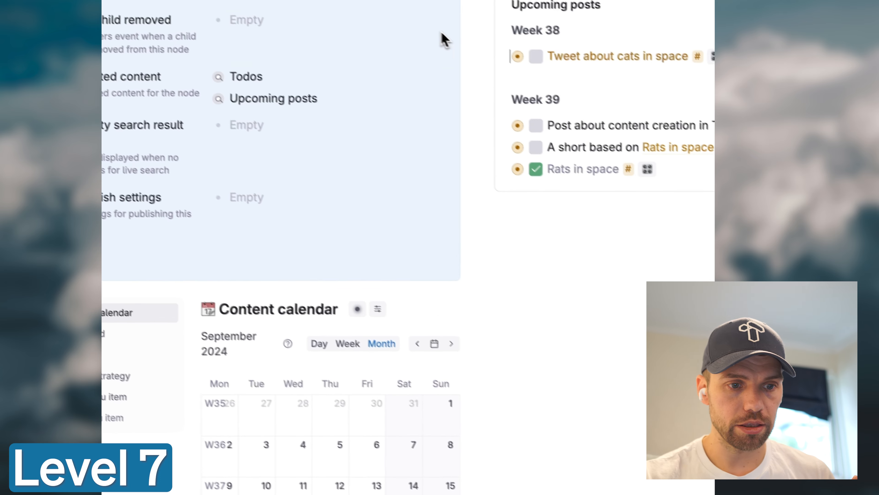
scroll(431, 30, up, 7)
scroll(445, 37, up, 4)
scroll(447, 37, down, 10)
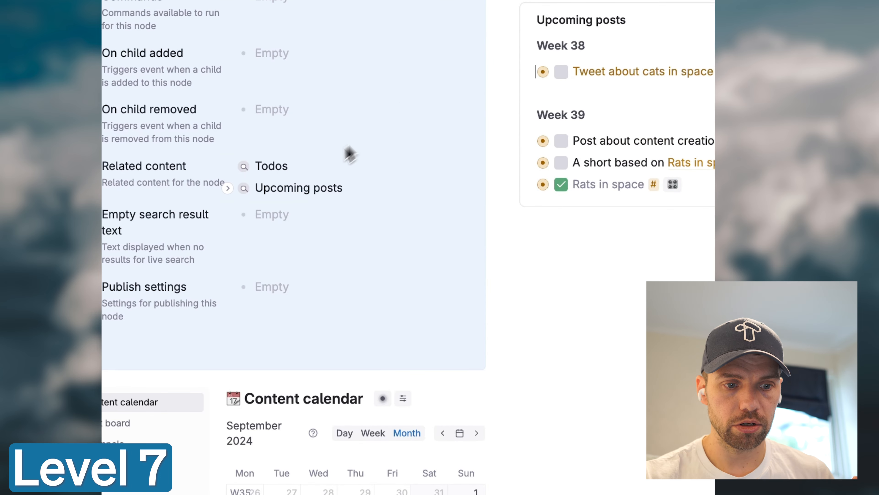
Check the Upcoming posts query conditions and close the Tana content system's node configuration
click(306, 190)
key(super+Down)
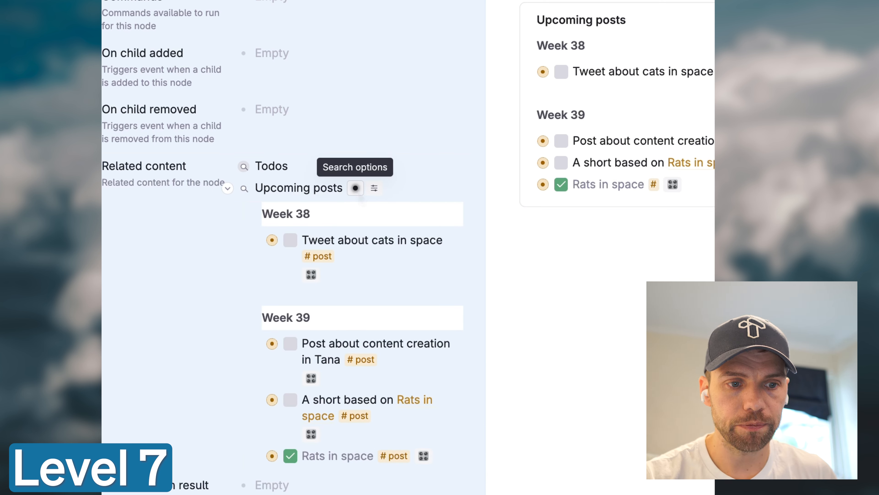
click(356, 188)
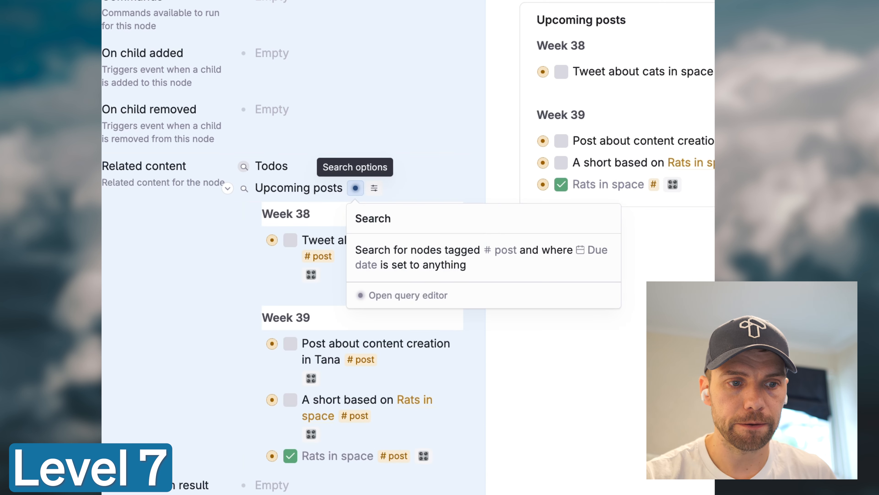
click(389, 298)
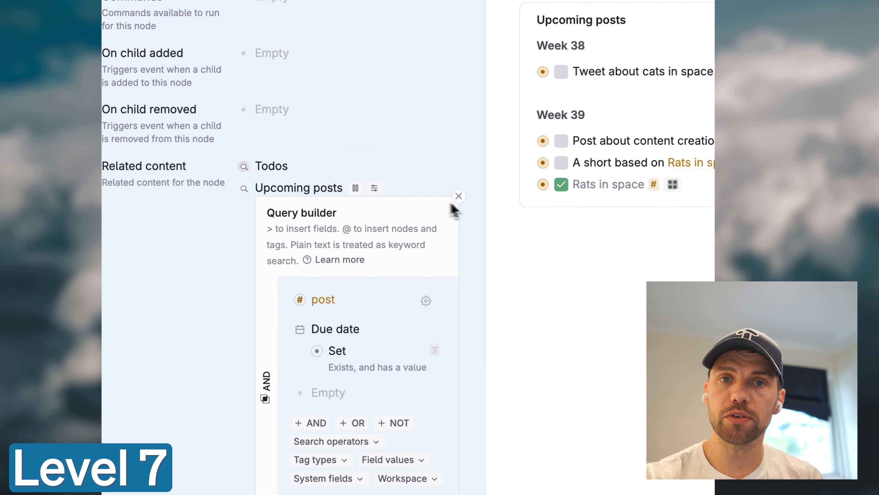
click(458, 196)
key(super+Up)
scroll(308, 200, up, 10)
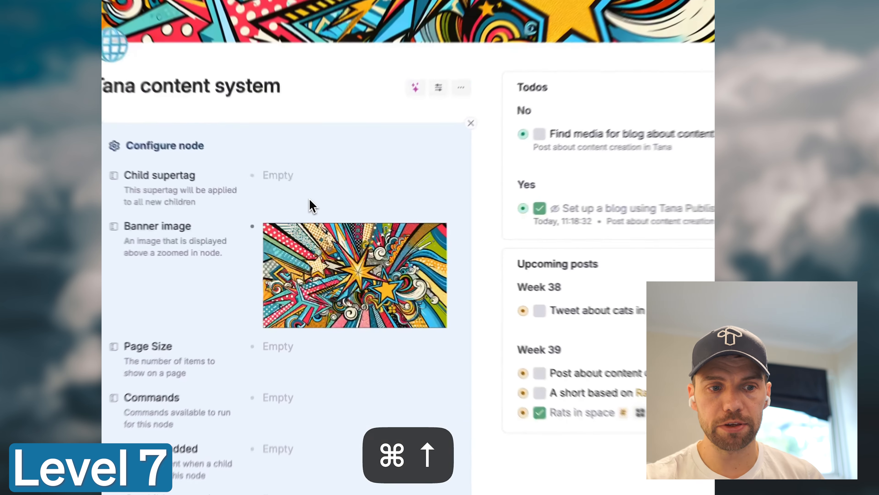
click(445, 148)
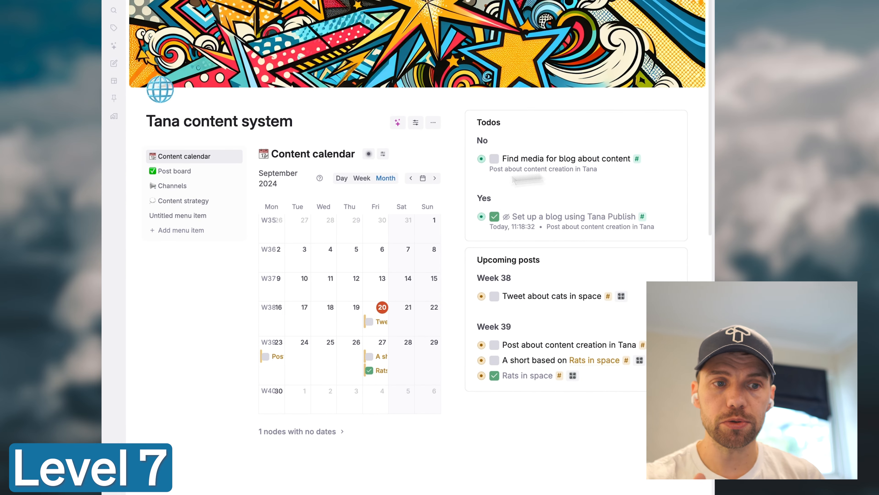
View the Post board within the content system, open it as its own page, and return to the content system
click(197, 171)
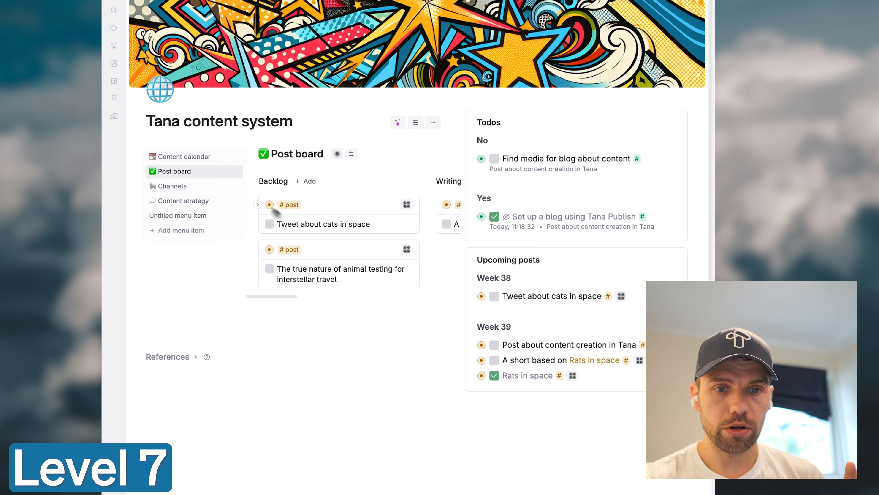
scroll(320, 227, right, 2)
scroll(292, 200, left, 2)
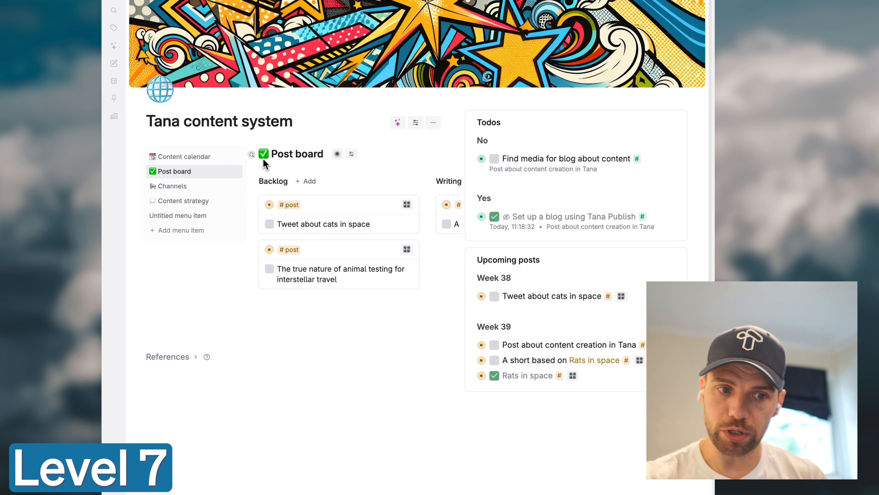
click(255, 157)
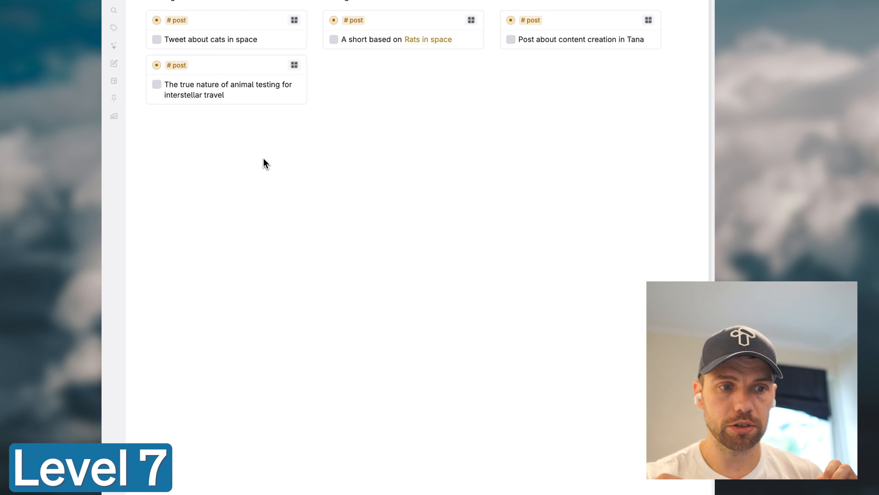
key(super+comma)
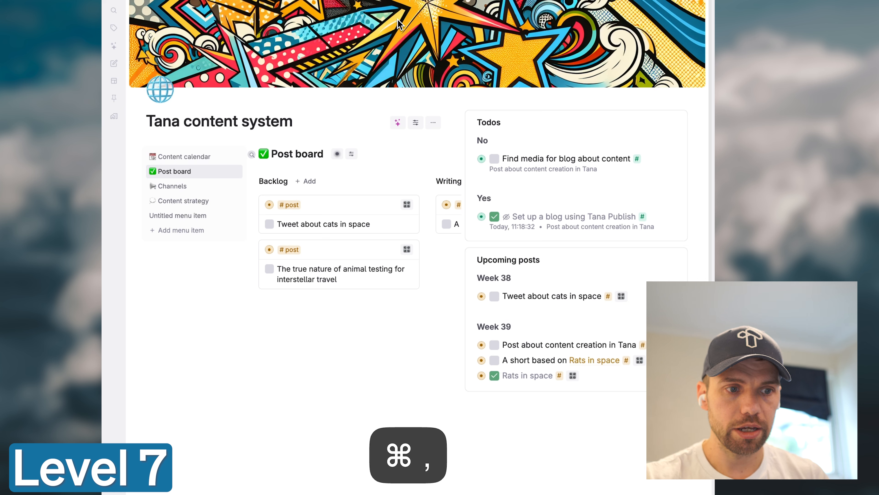
Narrow the related content column to give the Post board more room, and collapse the Todos and Upcoming posts cards
key(super+minus)
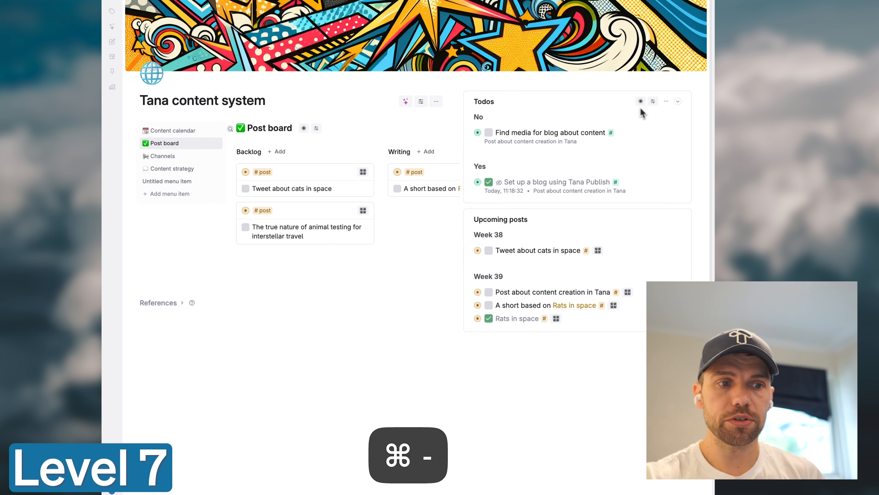
drag(463, 154, 555, 160)
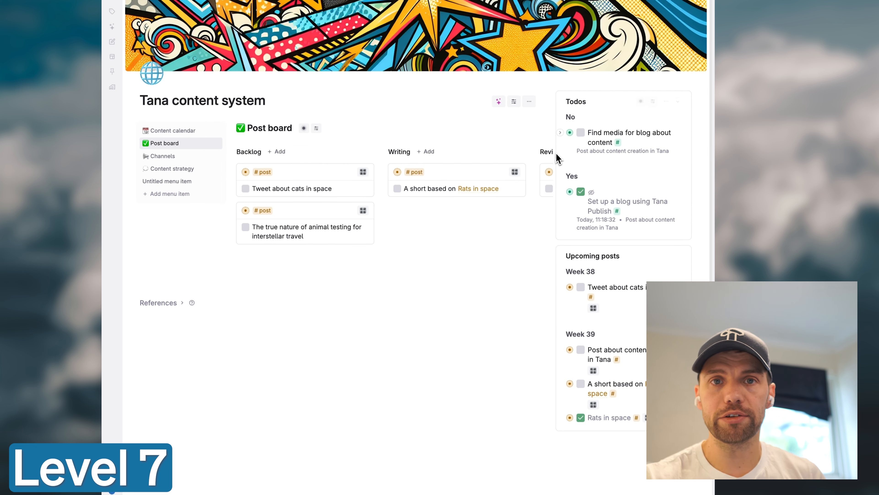
click(677, 101)
click(678, 130)
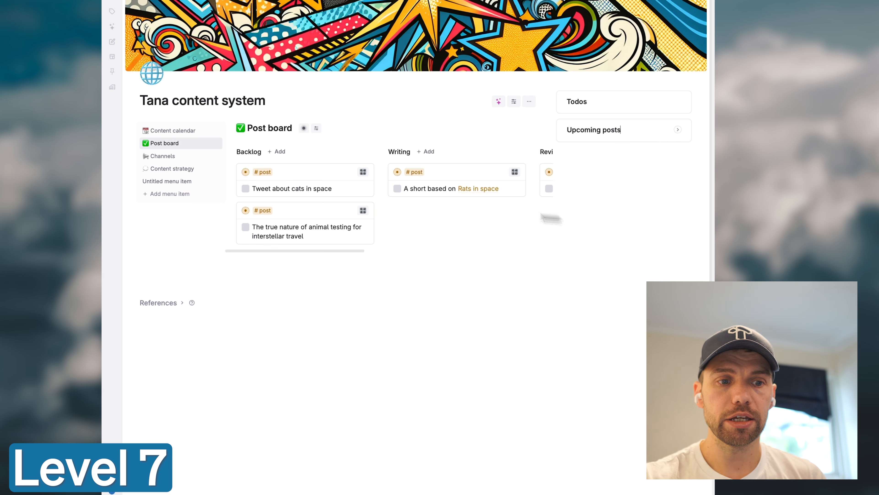
View the Channels and Content strategy pages and delete the untitled menu item from the side menu
click(180, 158)
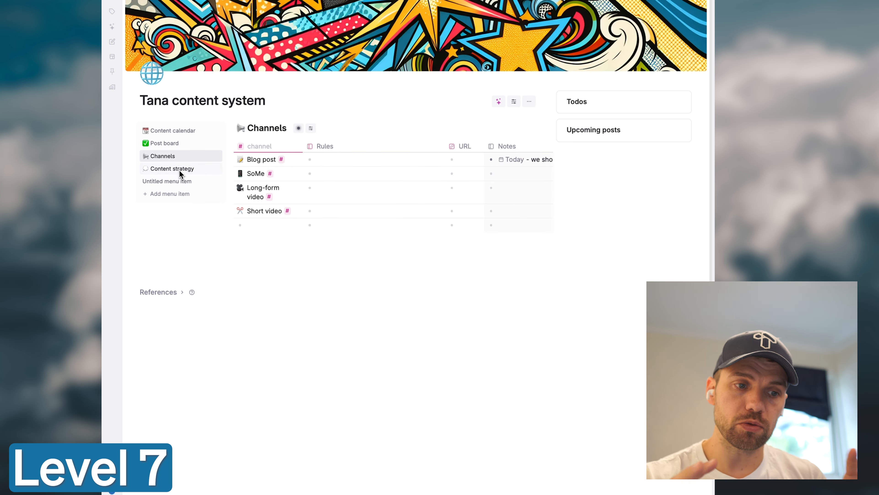
click(180, 172)
click(178, 182)
key(super+shift+BackSpace)
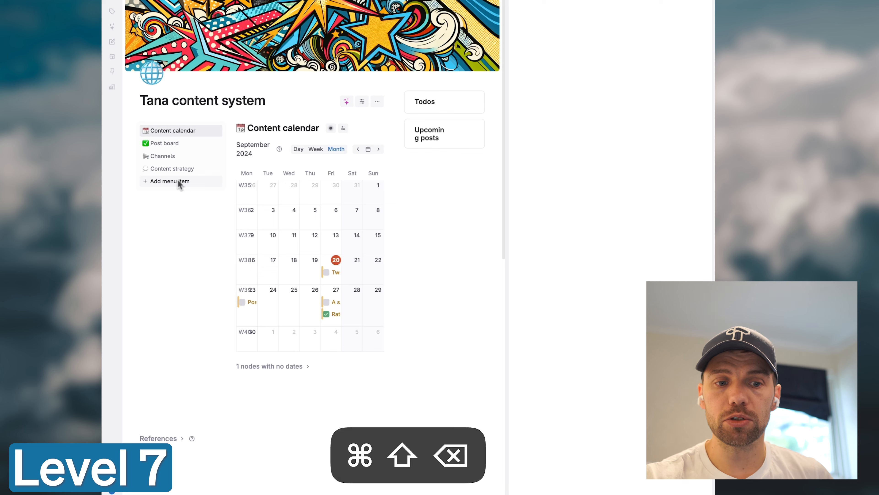